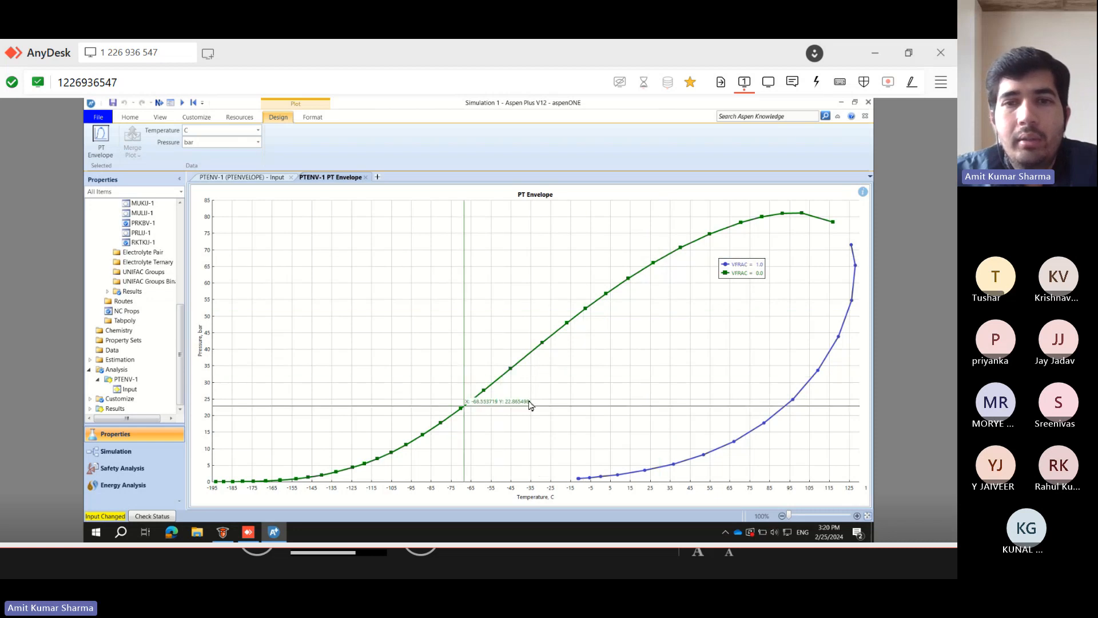
# - Switch the PT envelope plot's tracker from the VFRAC = 0.0 curve to the VFRAC = 1.0 curve
pyautogui.rightClick(561, 336)
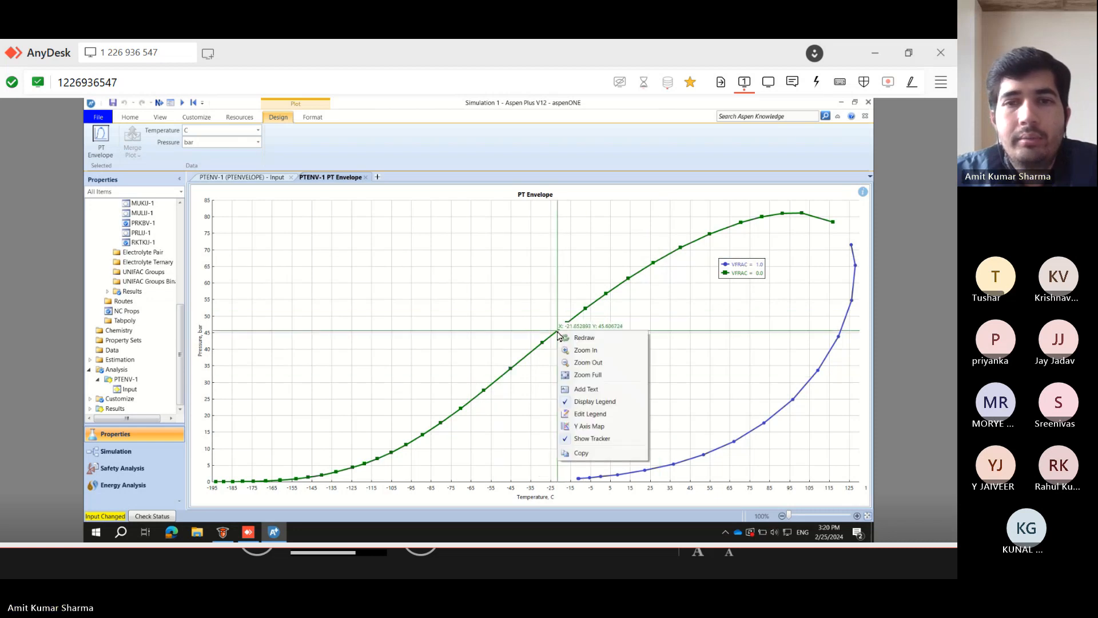
pyautogui.click(598, 439)
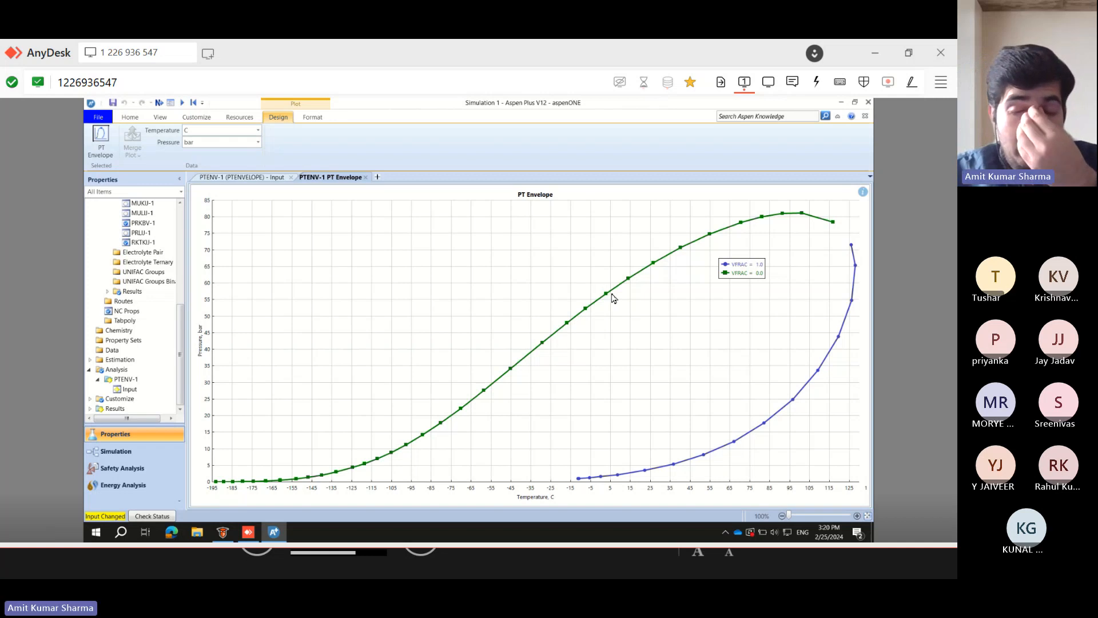
pyautogui.rightClick(688, 464)
pyautogui.click(715, 468)
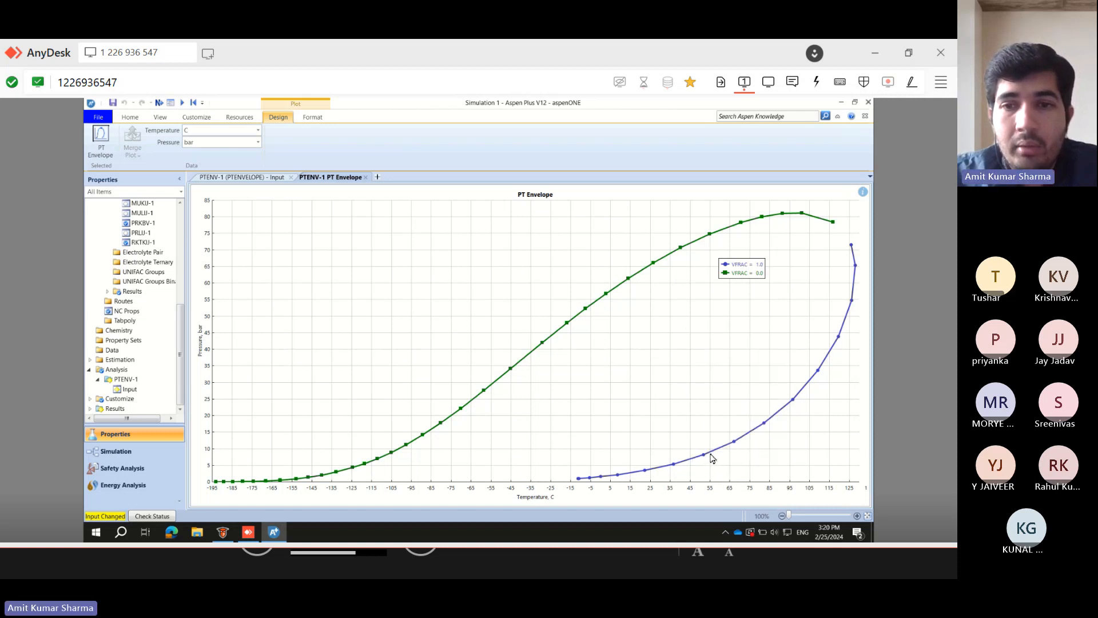
pyautogui.rightClick(715, 452)
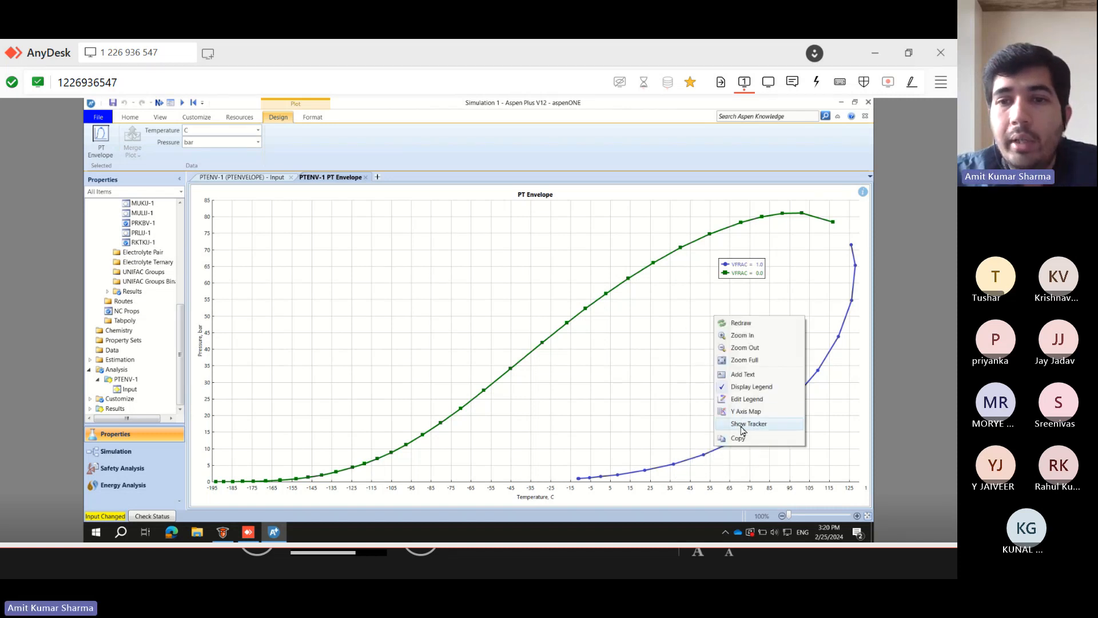
pyautogui.click(743, 424)
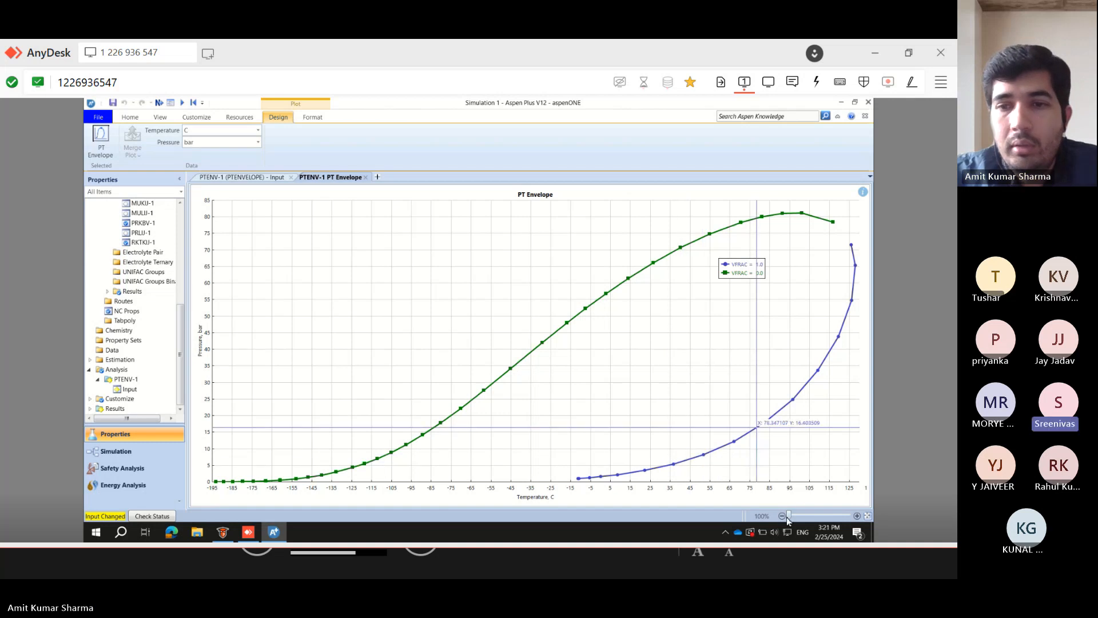
# - Examine the low-pressure part of the VFRAC = 1.0 curve for the mixture's dew point at 5 bar
pyautogui.moveTo(789, 516); pyautogui.dragTo(793, 516)
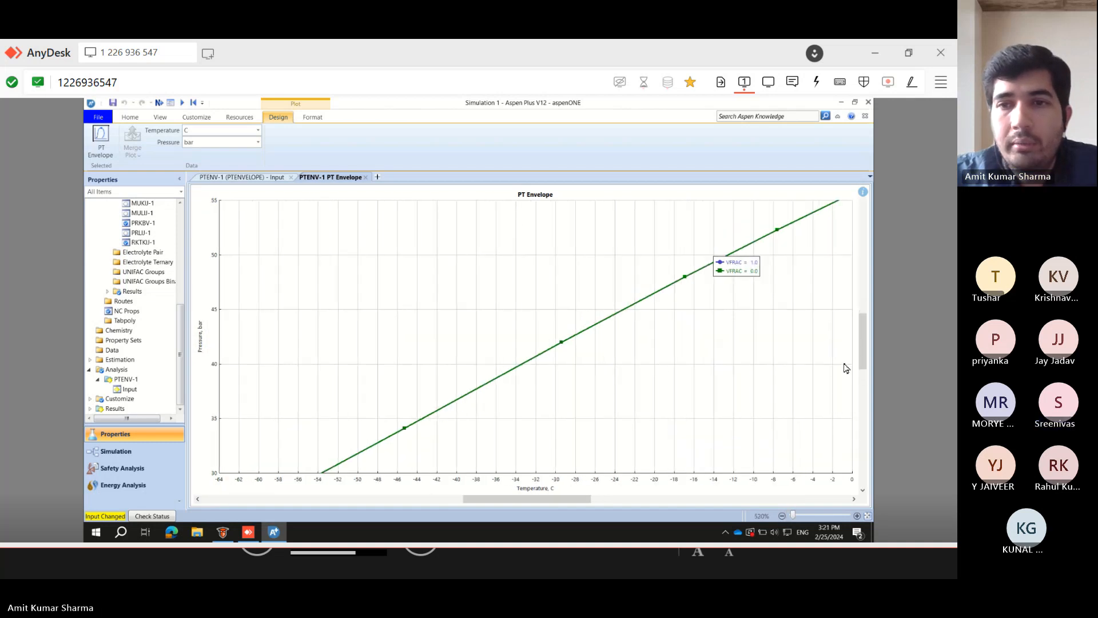
pyautogui.moveTo(861, 360); pyautogui.dragTo(881, 466)
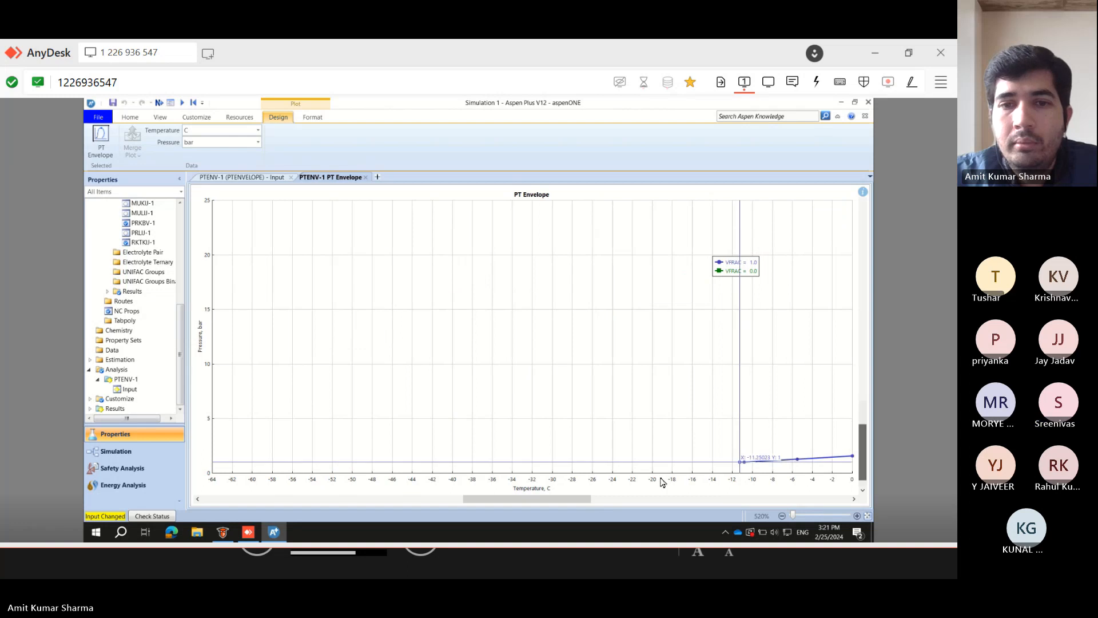
pyautogui.moveTo(570, 500); pyautogui.dragTo(658, 503)
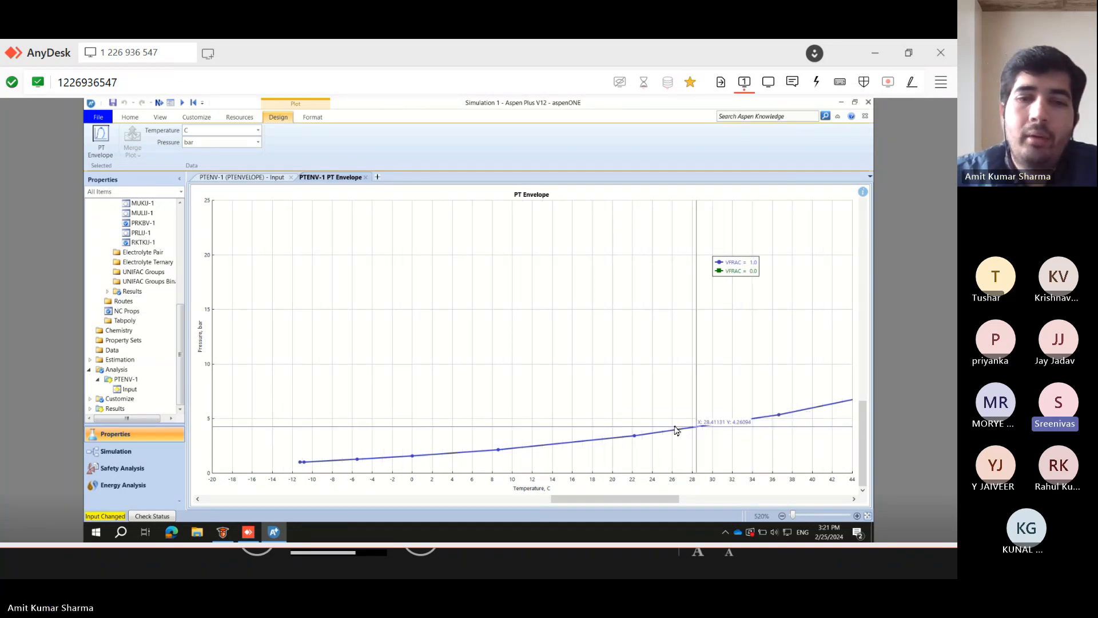
# - Switch to the PowerPoint slide show, advance to question 8 on slide 30 and show it full screen without presenter view
pyautogui.click(549, 551)
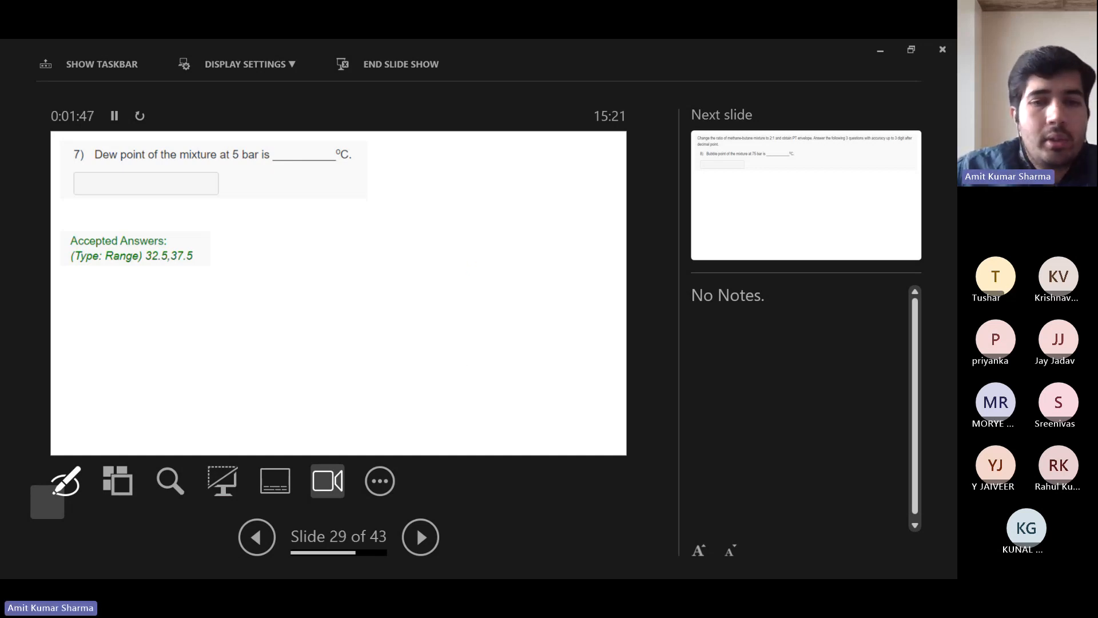
pyautogui.click(436, 534)
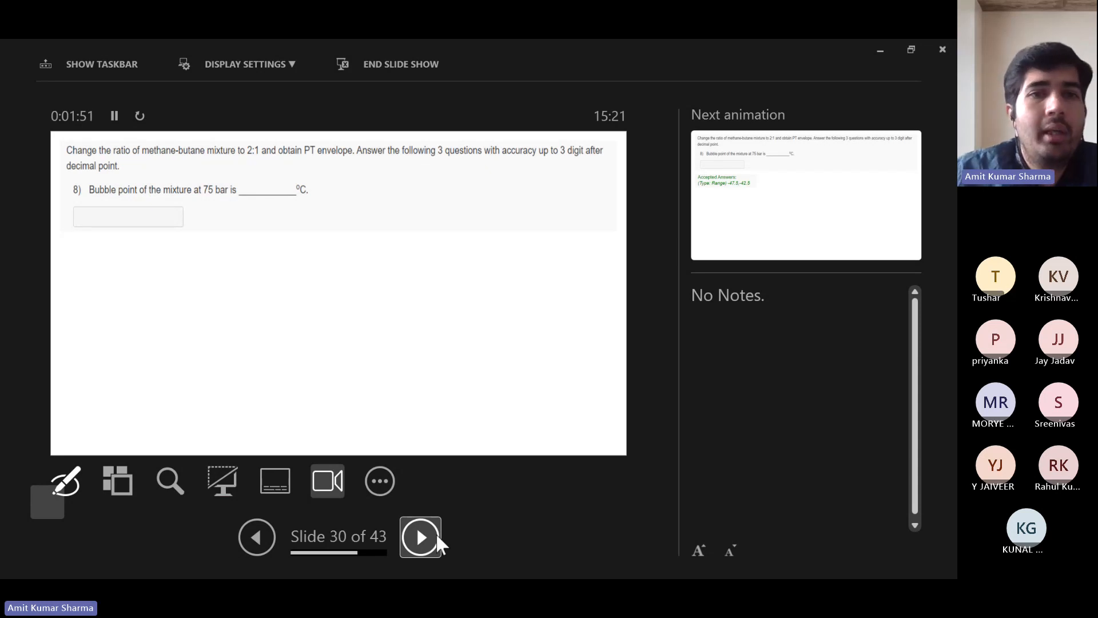
pyautogui.rightClick(348, 260)
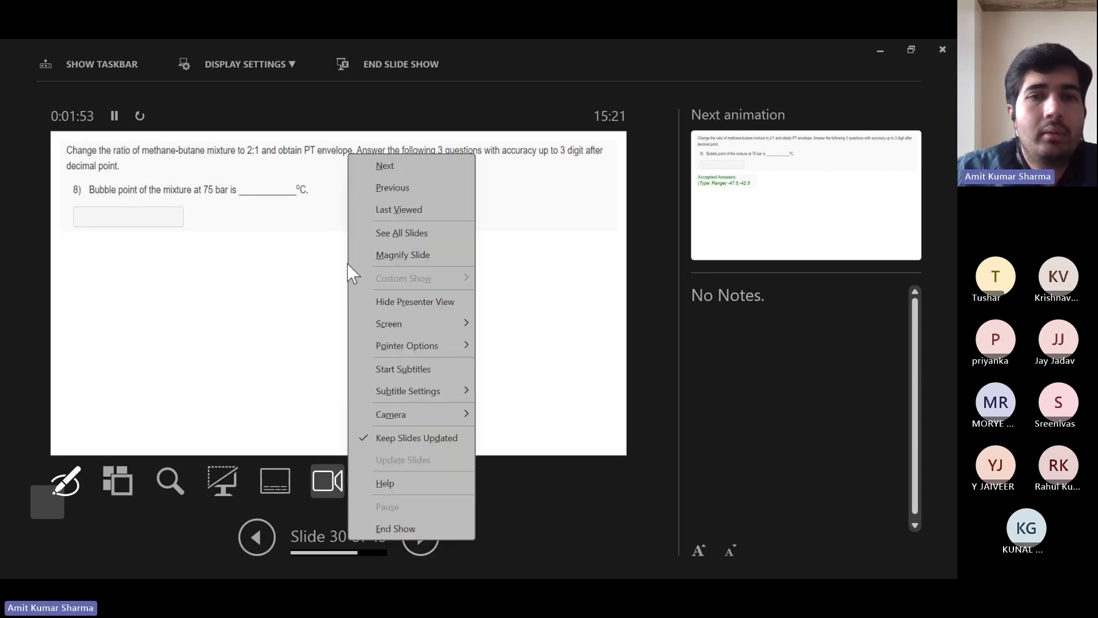
pyautogui.click(384, 301)
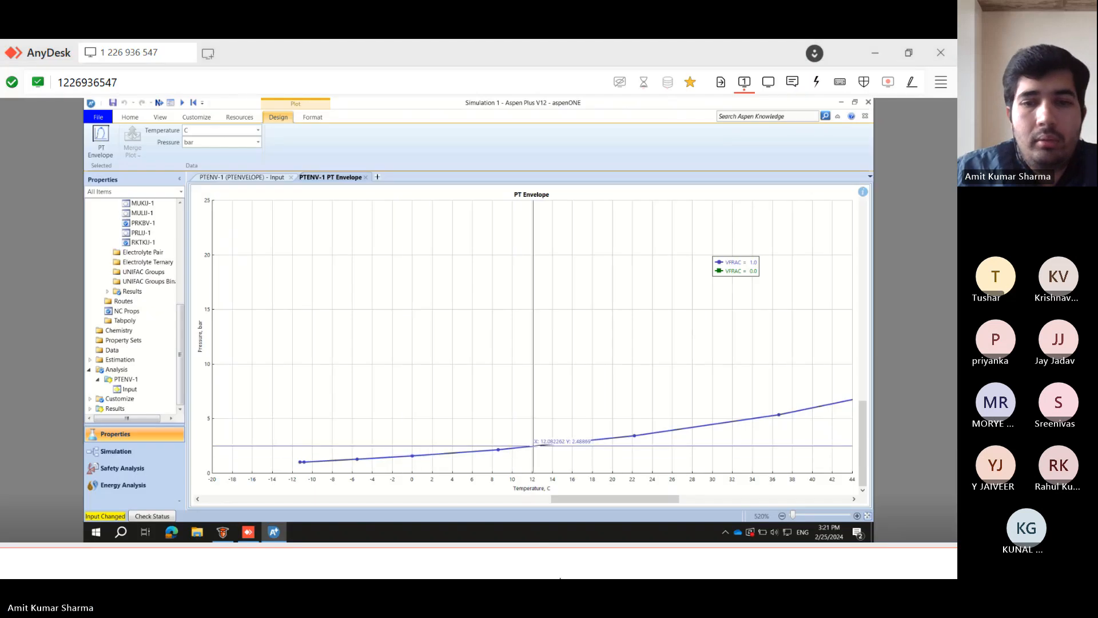
pyautogui.moveTo(611, 560)
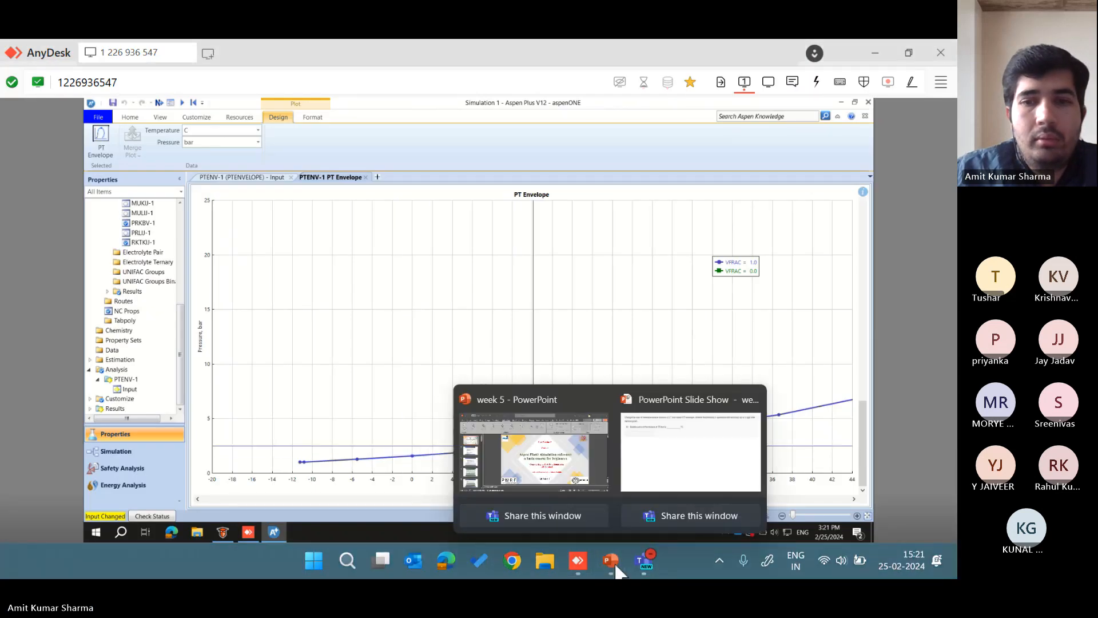
pyautogui.click(701, 463)
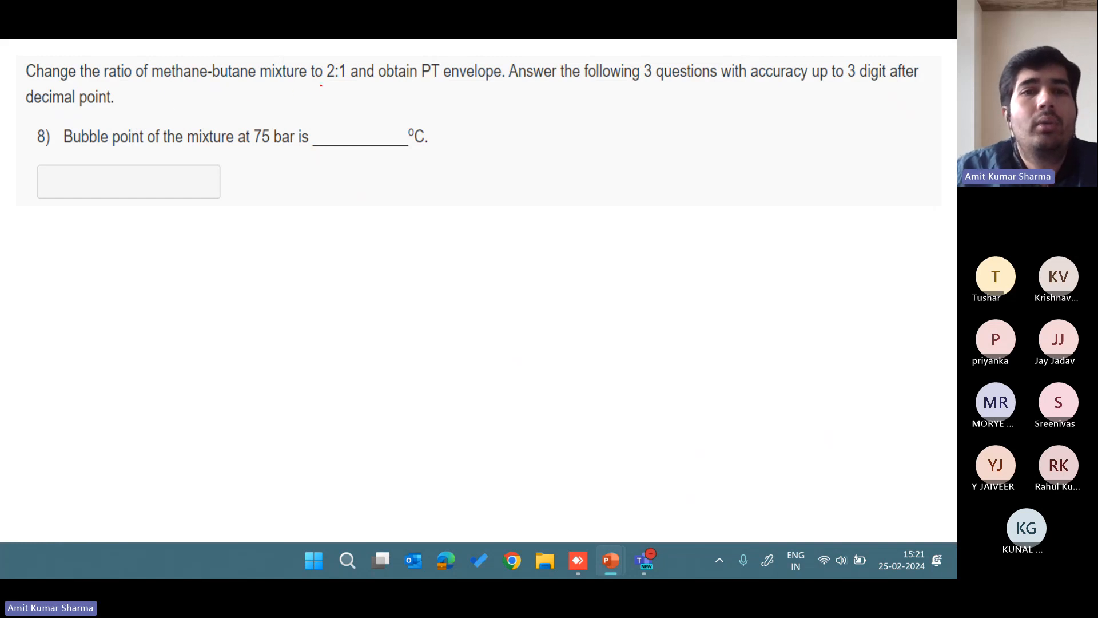
# - Underline "2:1", "PT envelope" and "methane-butane" in the question and add two small ticks beneath the ratio
pyautogui.moveTo(321, 85); pyautogui.dragTo(486, 86)
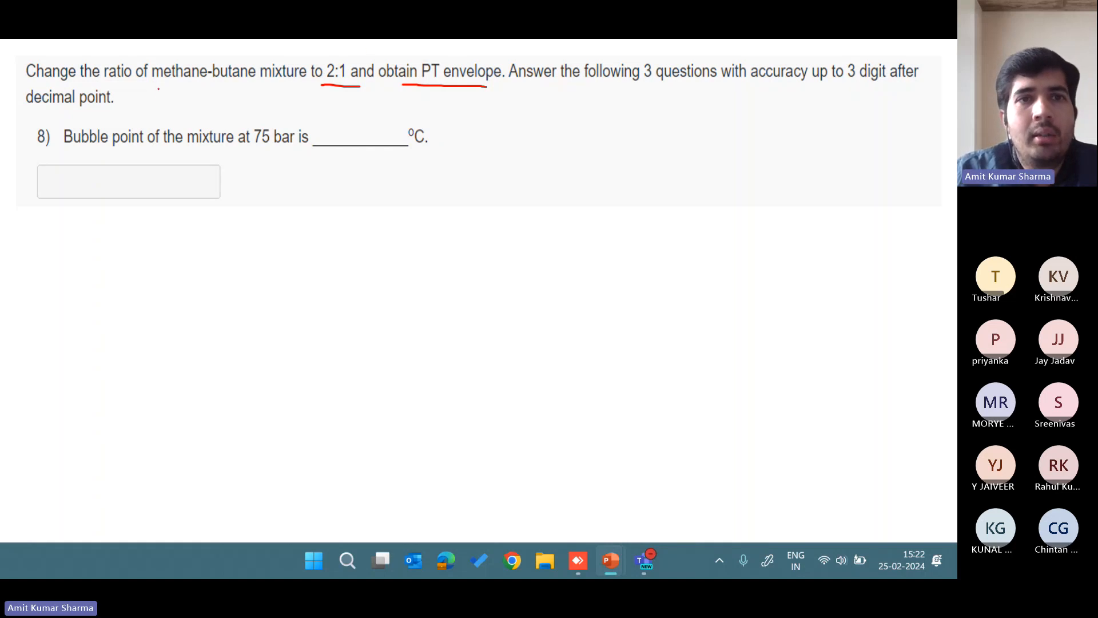
pyautogui.moveTo(158, 89); pyautogui.dragTo(219, 90)
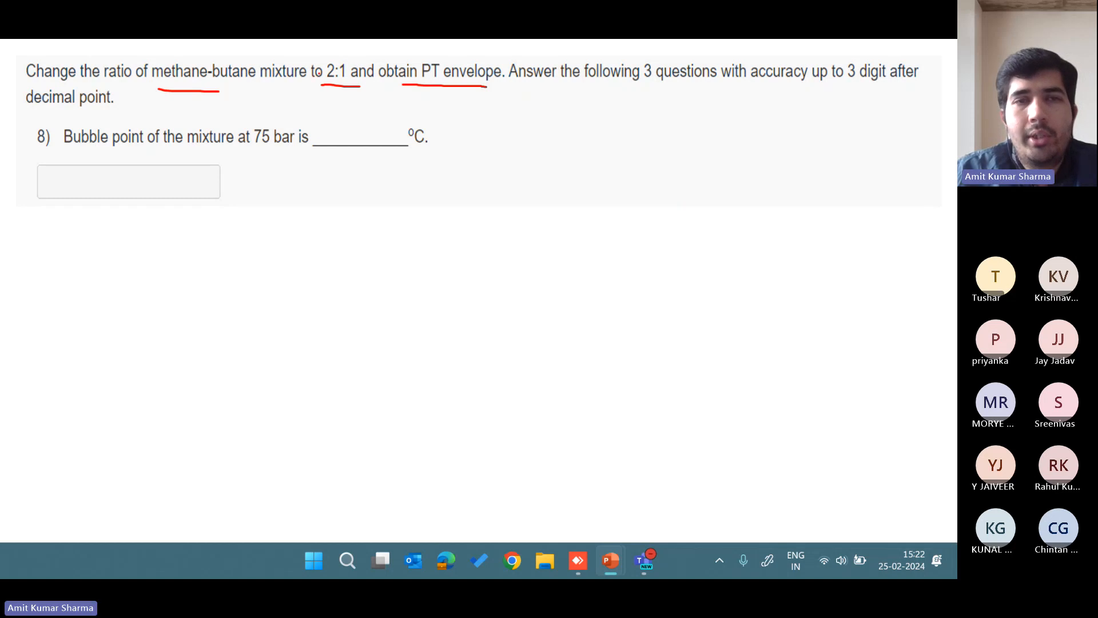
pyautogui.moveTo(334, 94); pyautogui.dragTo(355, 98)
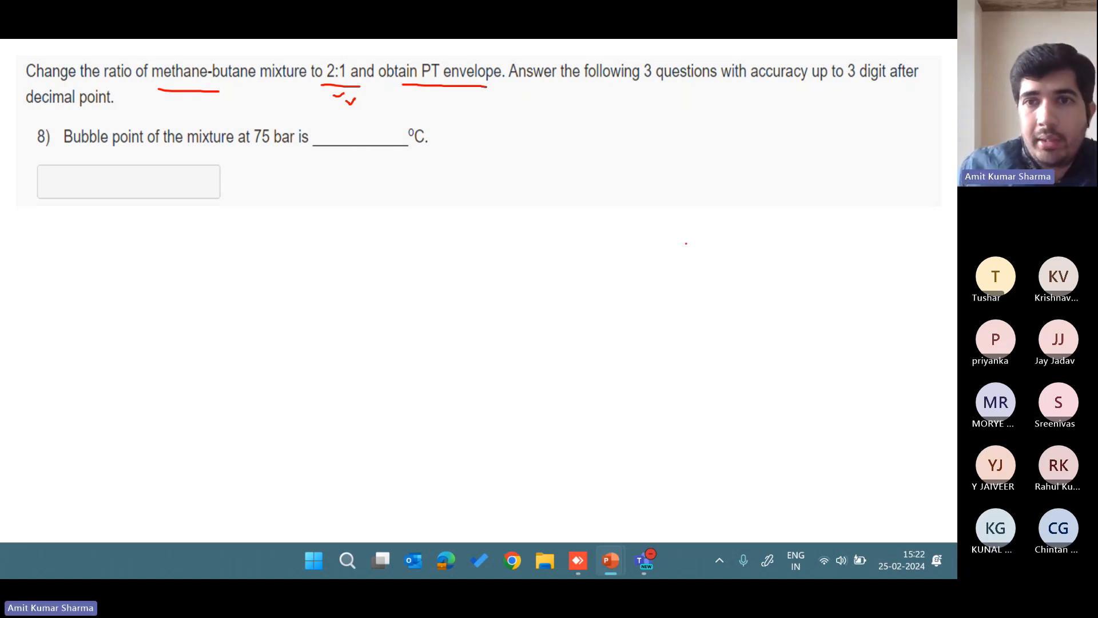
# - Handwrite the answer -44.91 in the blank area below the question, underline it and label it with a circled 1
pyautogui.moveTo(667, 240); pyautogui.dragTo(711, 251)
pyautogui.click(719, 243)
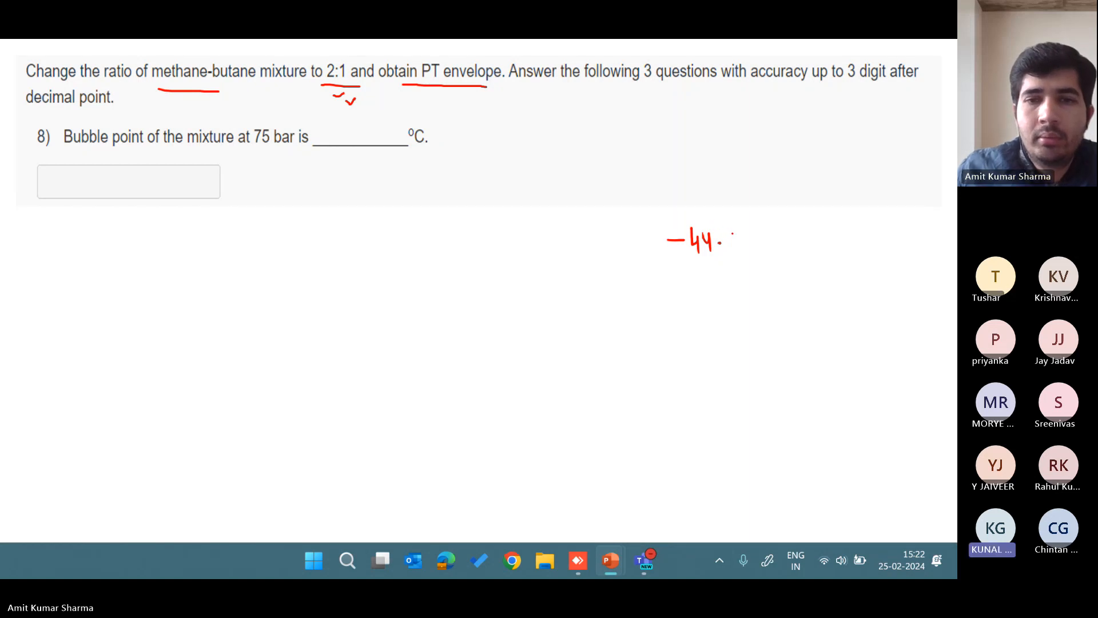
pyautogui.moveTo(734, 232)
pyautogui.mouseDown()
pyautogui.moveTo(731, 249)
pyautogui.moveTo(770, 249)
pyautogui.mouseUp()
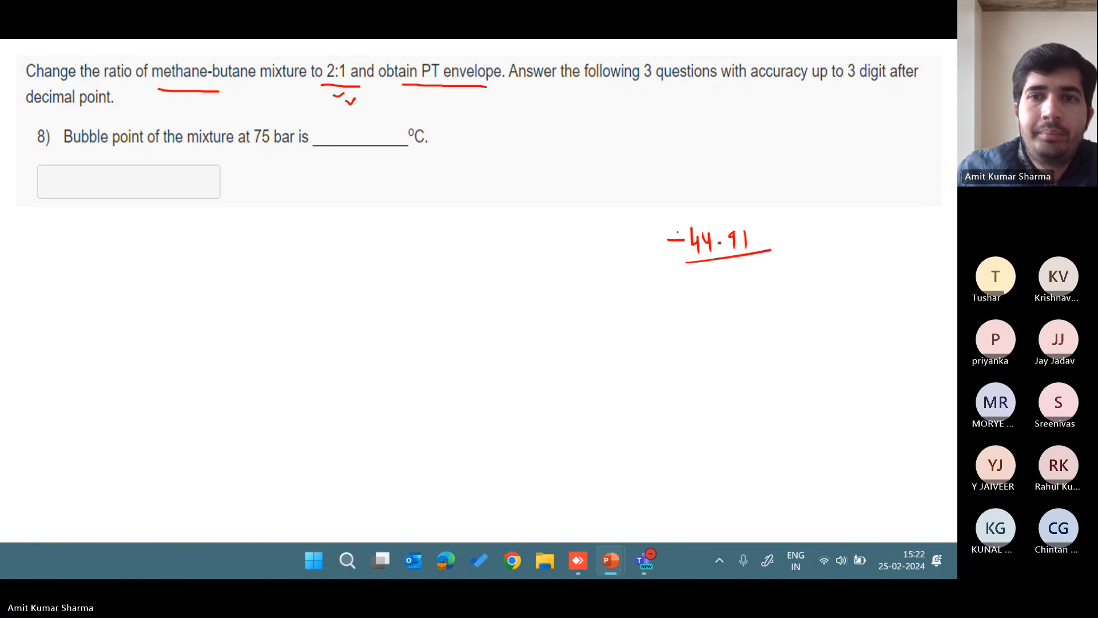
pyautogui.moveTo(620, 241); pyautogui.dragTo(621, 249)
pyautogui.moveTo(588, 248); pyautogui.dragTo(615, 227)
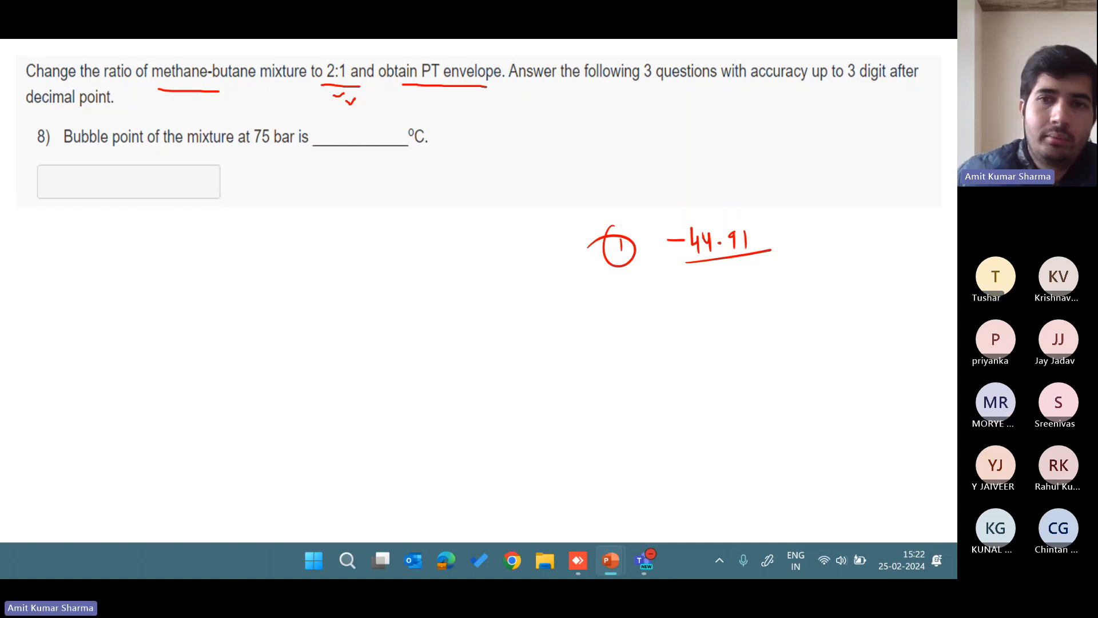
# - Handwrite a second answer of -44.93 beneath the first and add a short mark beside question number 8
pyautogui.moveTo(704, 283); pyautogui.dragTo(718, 293)
pyautogui.moveTo(721, 282)
pyautogui.mouseDown()
pyautogui.moveTo(765, 292)
pyautogui.moveTo(766, 274)
pyautogui.moveTo(761, 294)
pyautogui.mouseUp()
pyautogui.click(740, 286)
pyautogui.click(689, 297)
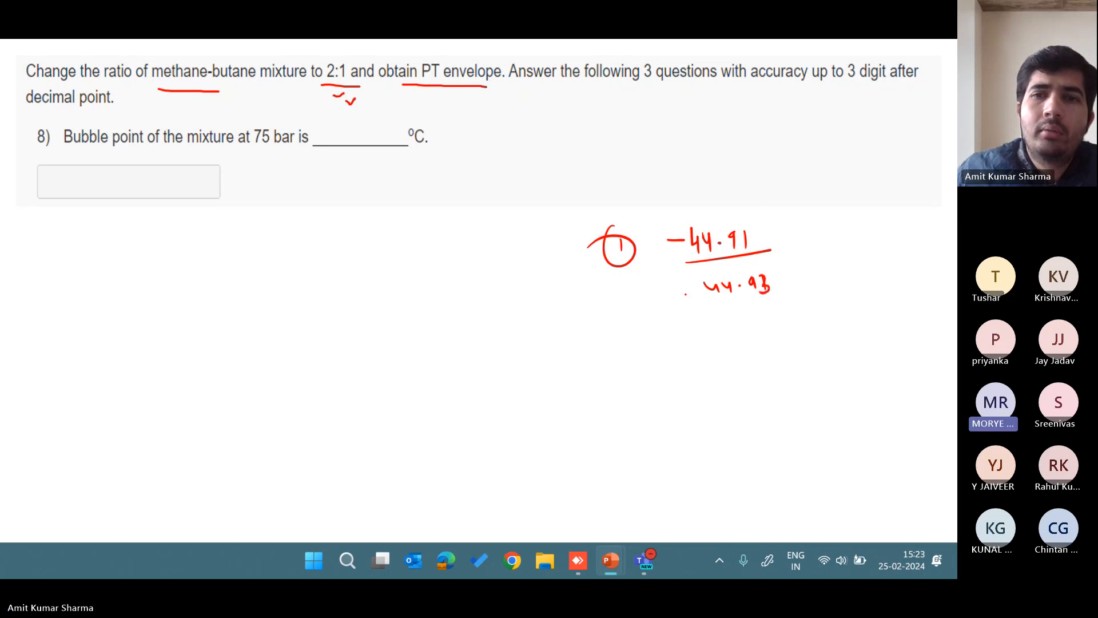
pyautogui.moveTo(683, 297); pyautogui.dragTo(690, 296)
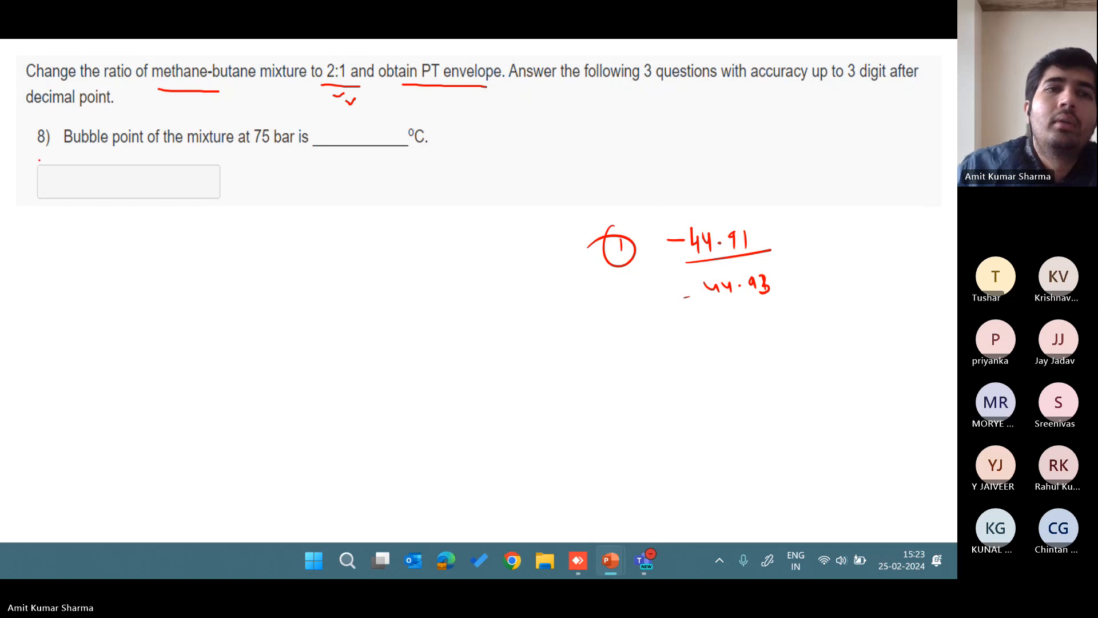
pyautogui.moveTo(26, 141); pyautogui.dragTo(36, 137)
# - Label the next two answers with circled 2 and 3, and handwrite 83 °C with a double underline as the third
pyautogui.moveTo(627, 296)
pyautogui.mouseDown()
pyautogui.moveTo(640, 313)
pyautogui.moveTo(626, 354)
pyautogui.moveTo(643, 357)
pyautogui.mouseUp()
pyautogui.moveTo(708, 336)
pyautogui.mouseDown()
pyautogui.moveTo(701, 348)
pyautogui.moveTo(707, 337)
pyautogui.moveTo(745, 381)
pyautogui.mouseUp()
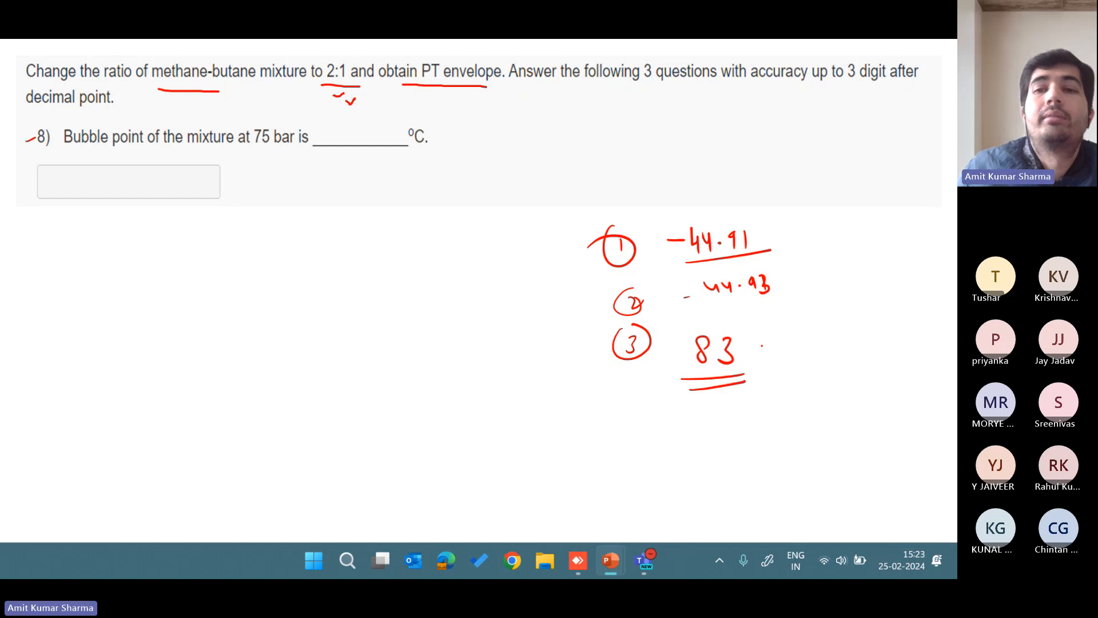
pyautogui.moveTo(775, 342); pyautogui.dragTo(776, 353)
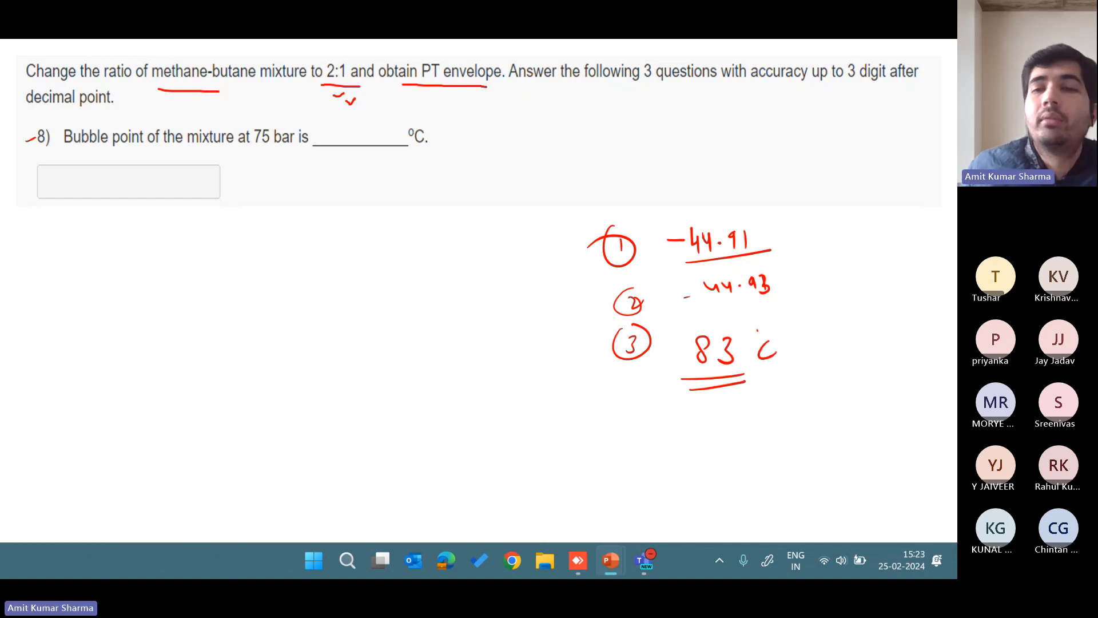
# - Bracket the three handwritten answers, tick -44.91 and add a stroke under 83 °C
pyautogui.moveTo(802, 233)
pyautogui.mouseDown()
pyautogui.moveTo(832, 349)
pyautogui.moveTo(821, 355)
pyautogui.mouseUp()
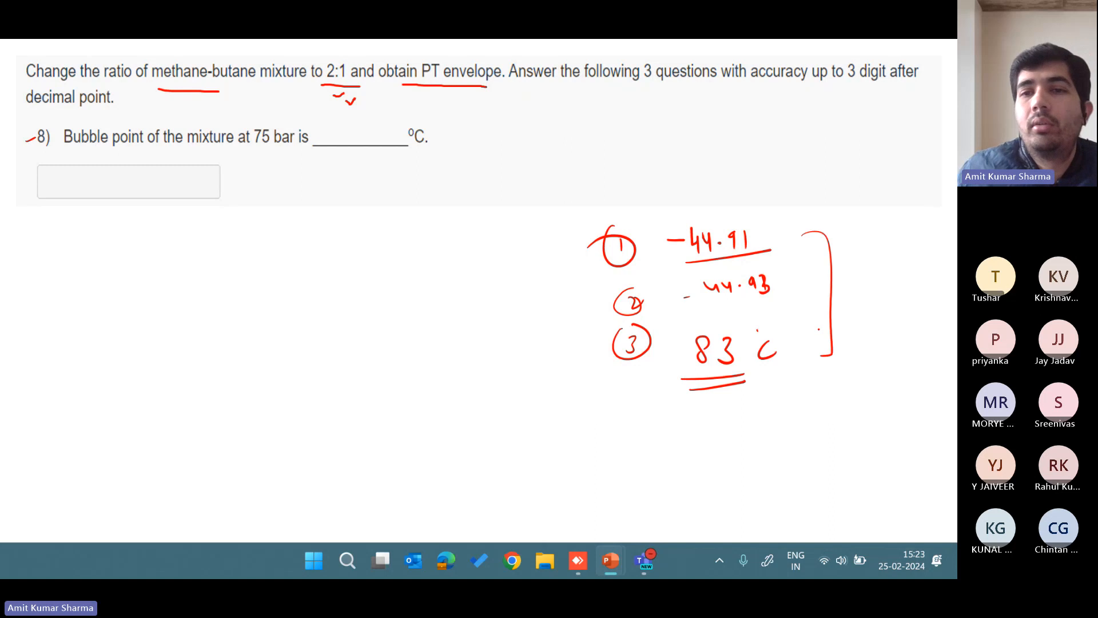
pyautogui.moveTo(697, 215); pyautogui.dragTo(729, 204)
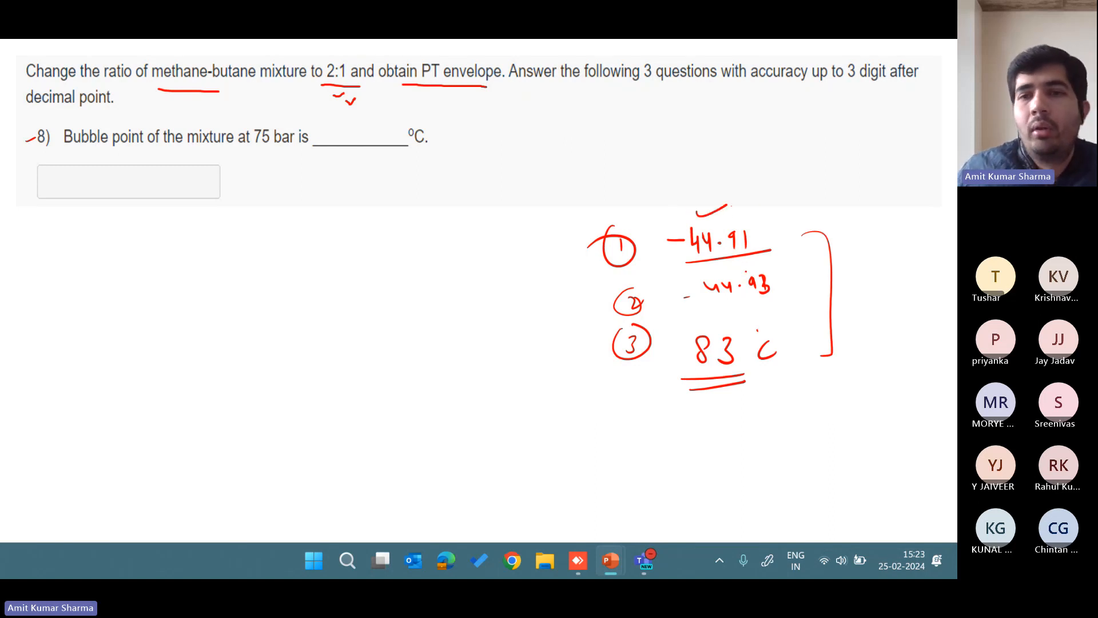
pyautogui.moveTo(723, 369); pyautogui.dragTo(781, 382)
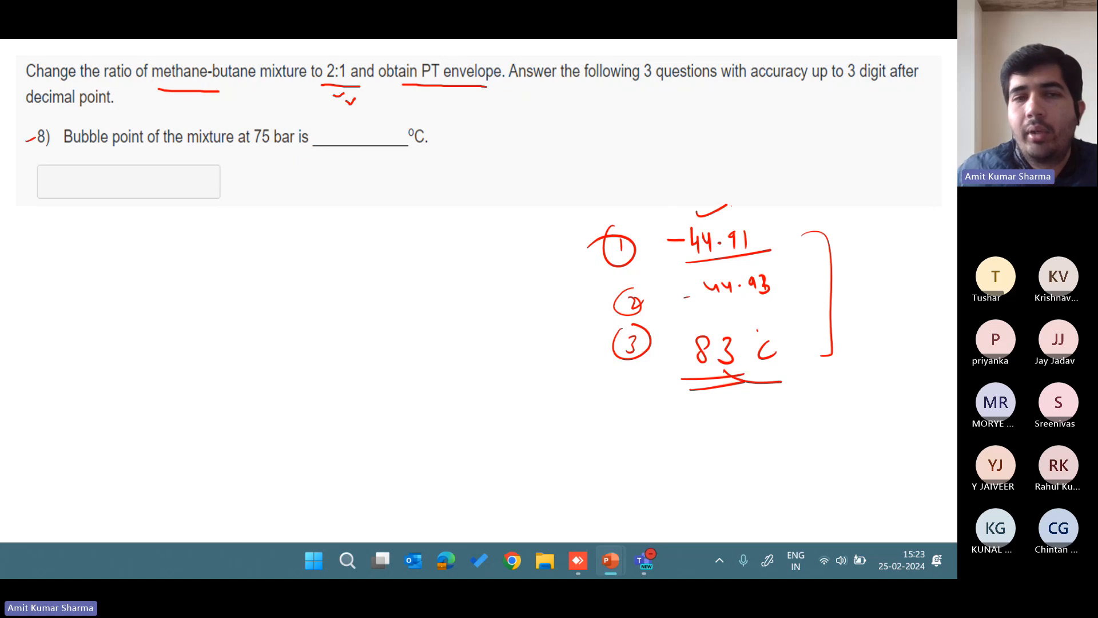
# - Reveal the accepted answers for question 8 and mark the first handwritten answer with a bracket and a tick
pyautogui.click(783, 404)
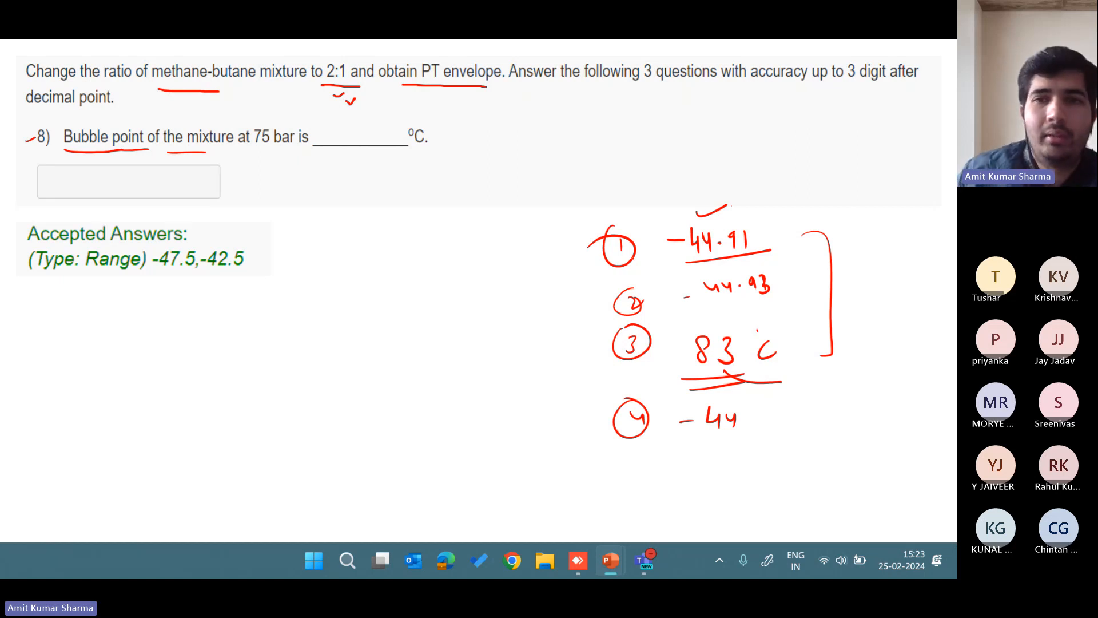
pyautogui.moveTo(592, 233); pyautogui.dragTo(589, 274)
pyautogui.moveTo(530, 294)
pyautogui.mouseDown()
pyautogui.moveTo(571, 284)
pyautogui.moveTo(569, 300)
pyautogui.mouseUp()
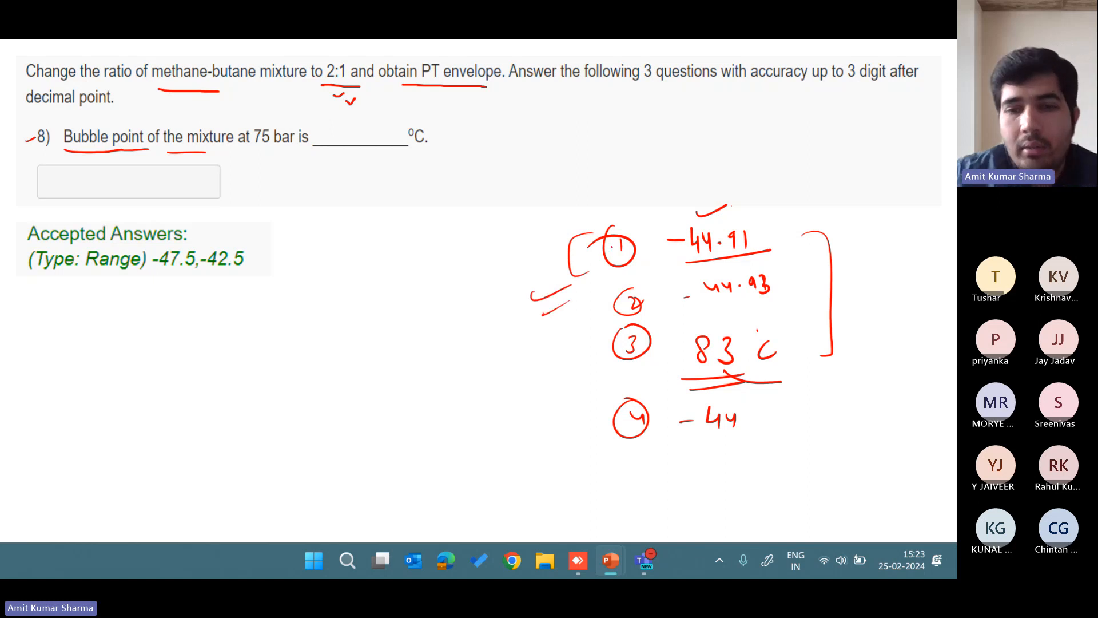
# - Switch to Aspen Plus in AnyDesk and set the PTENV-1 input flows to 2 kmol/hr methane and 1 kmol/hr butane
pyautogui.click(577, 559)
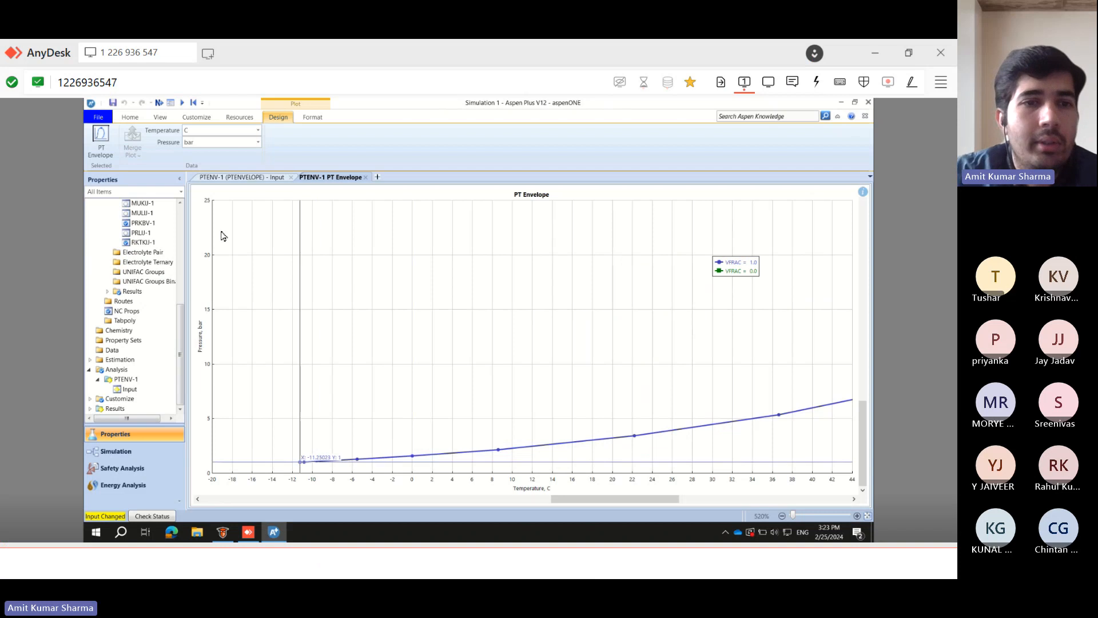
pyautogui.click(128, 391)
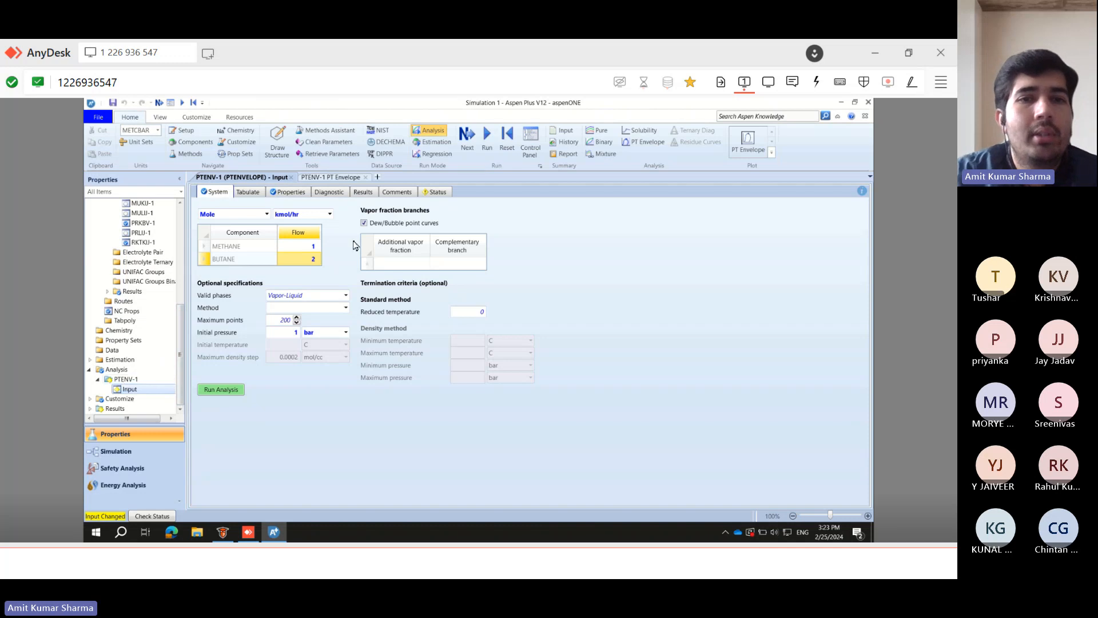
pyautogui.click(312, 249)
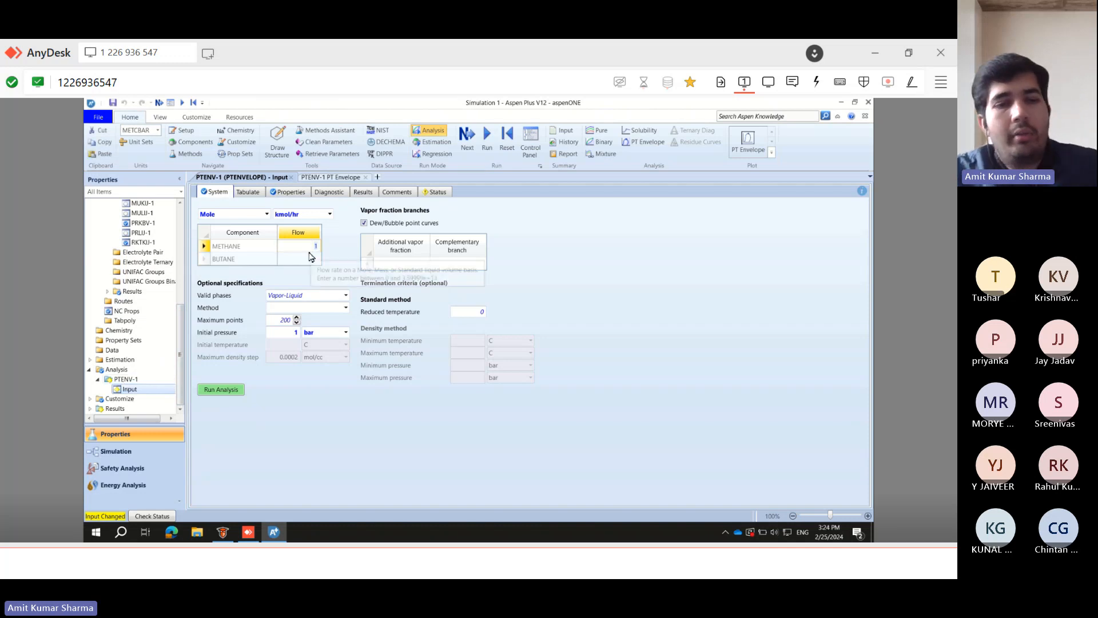
pyautogui.write('2')
pyautogui.press('Return')
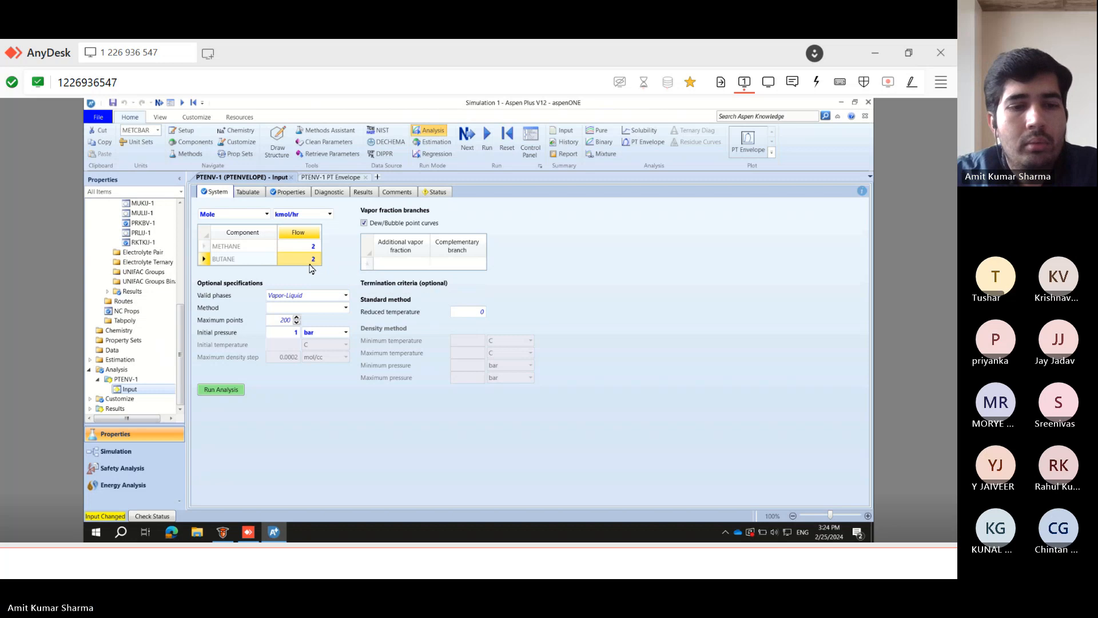
pyautogui.write('1')
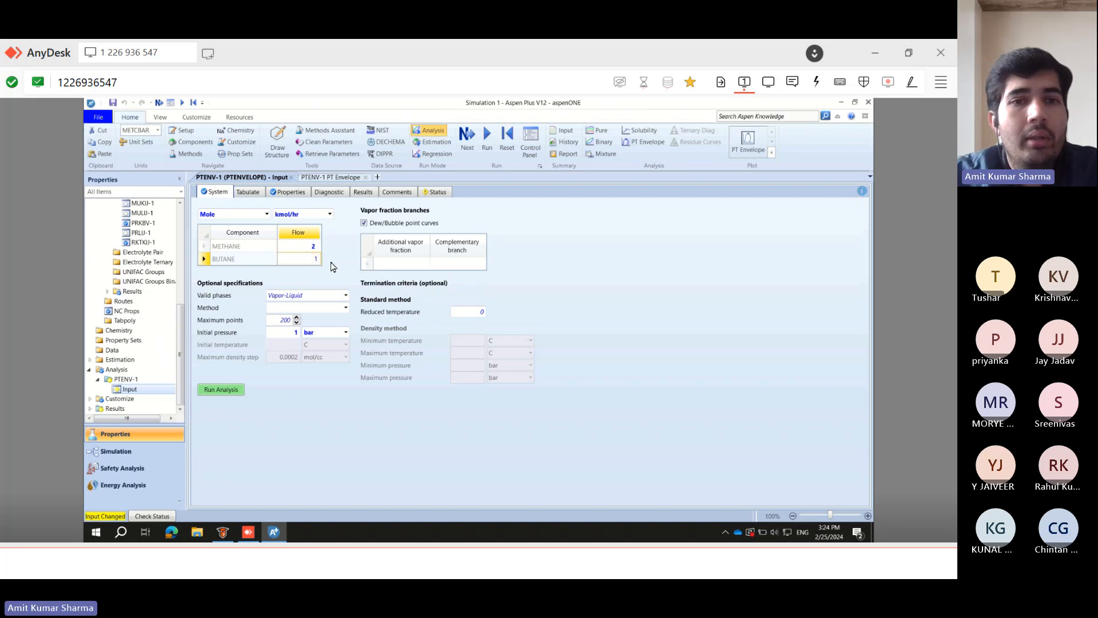
pyautogui.press('Return')
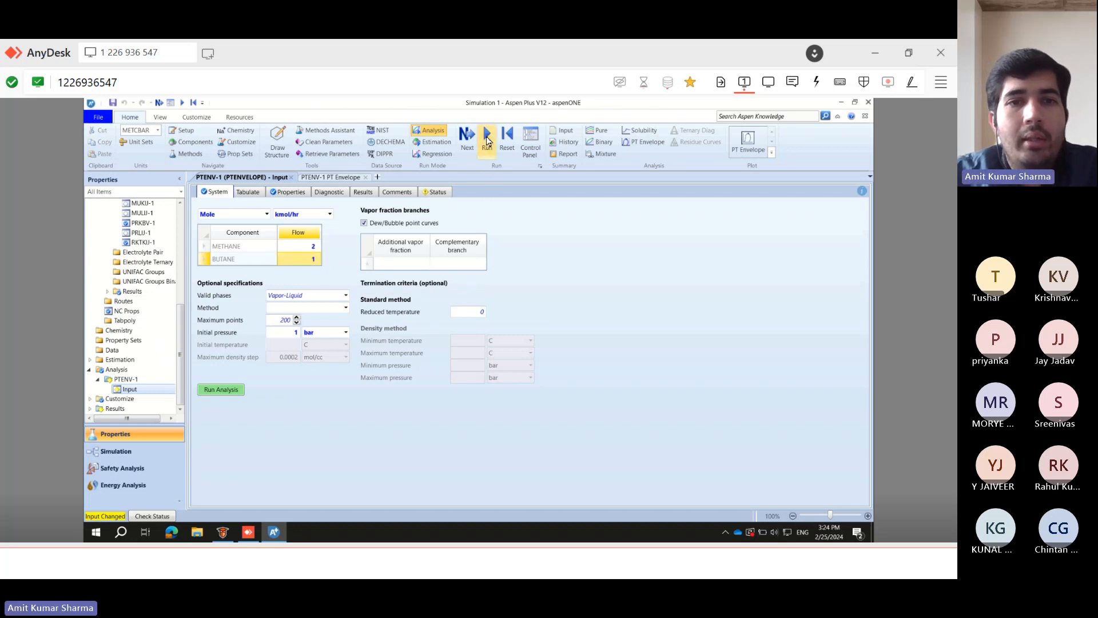
# - Run the PTENV-1 analysis for the 2:1 mixture, recheck question 8 on the slide and return to the plot in AnyDesk
pyautogui.click(220, 388)
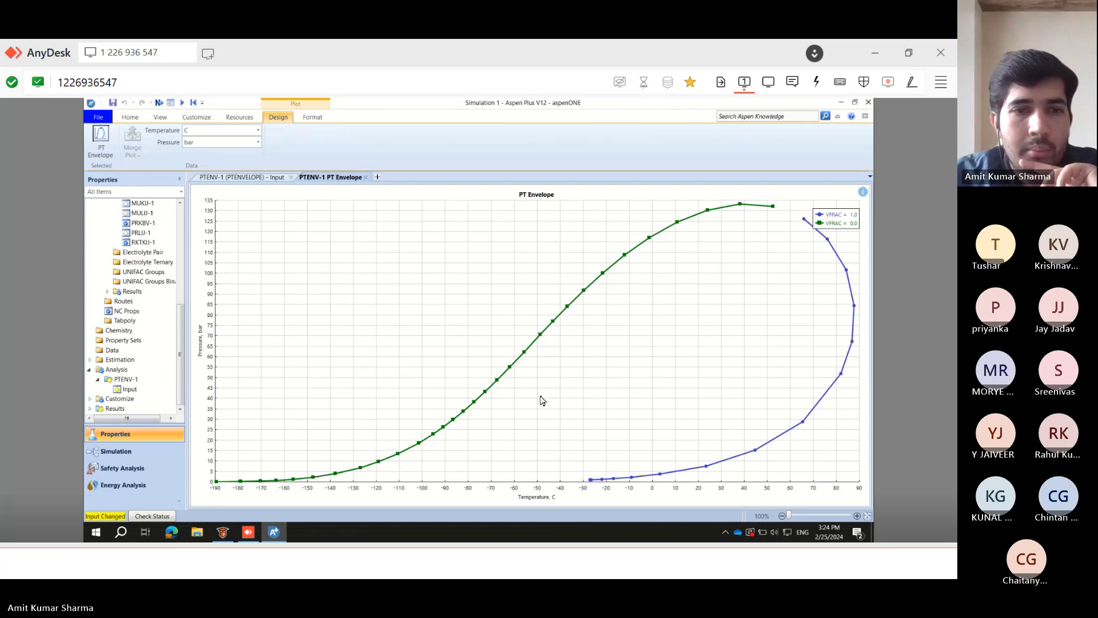
pyautogui.click(485, 559)
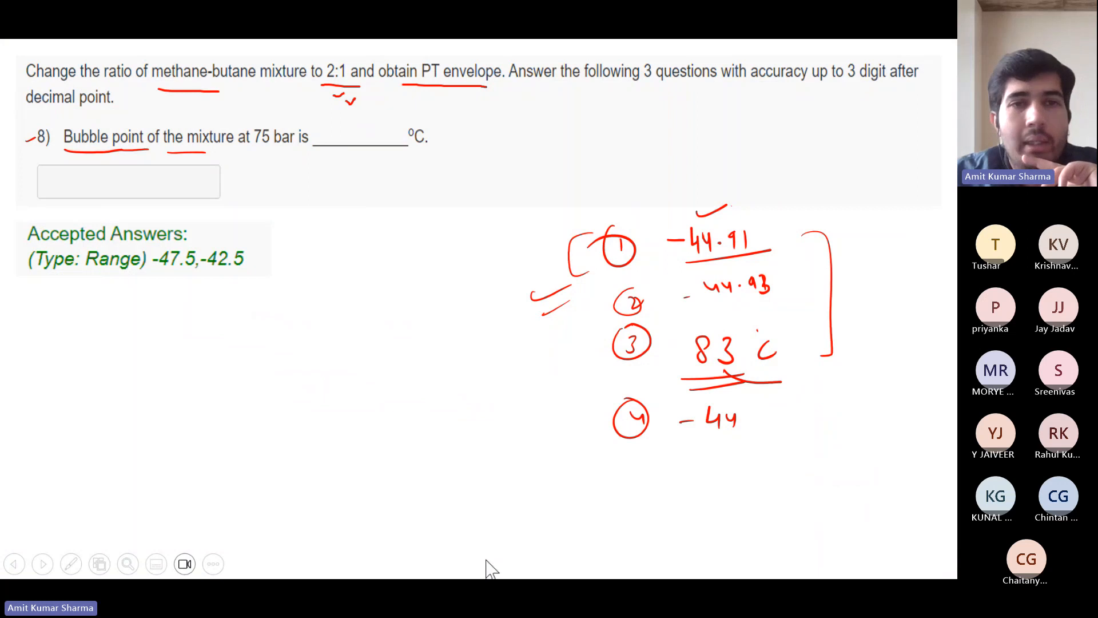
pyautogui.moveTo(490, 577)
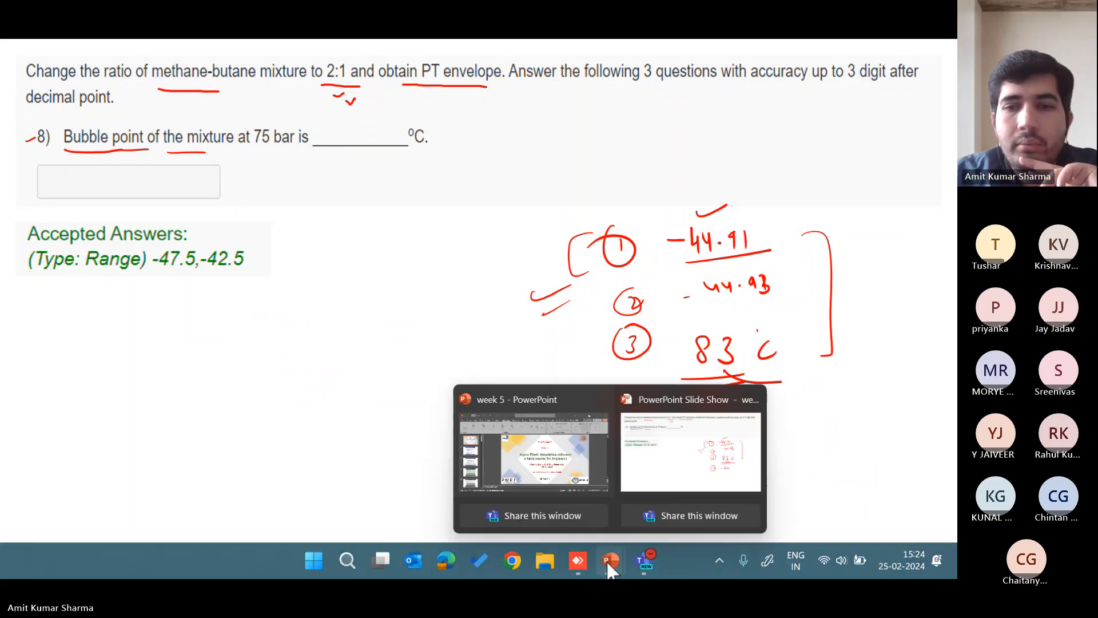
pyautogui.moveTo(579, 569)
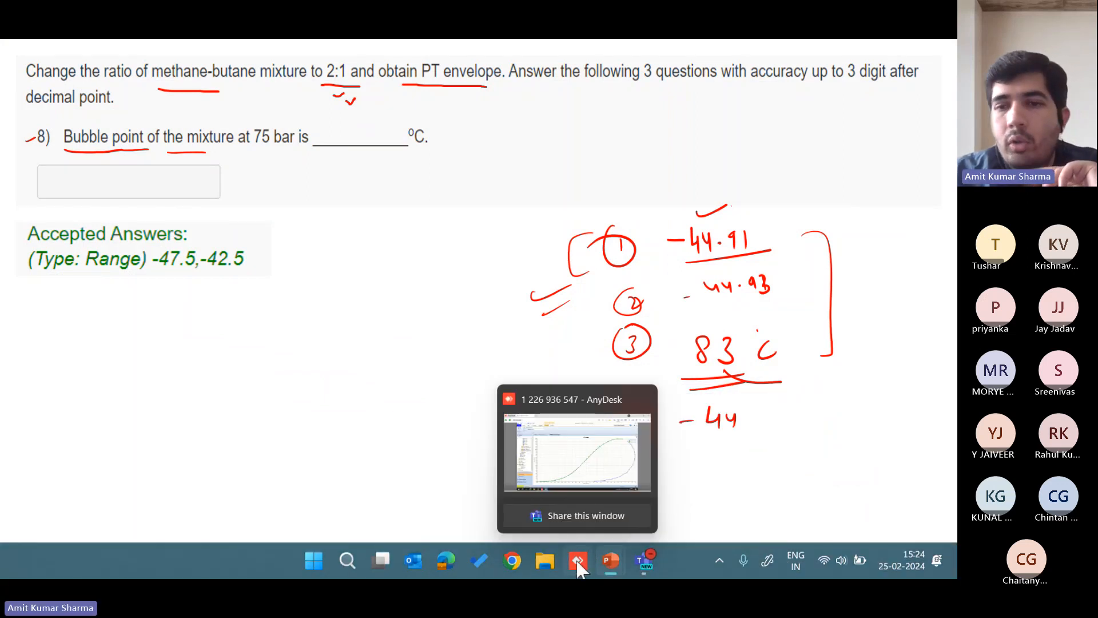
pyautogui.click(578, 566)
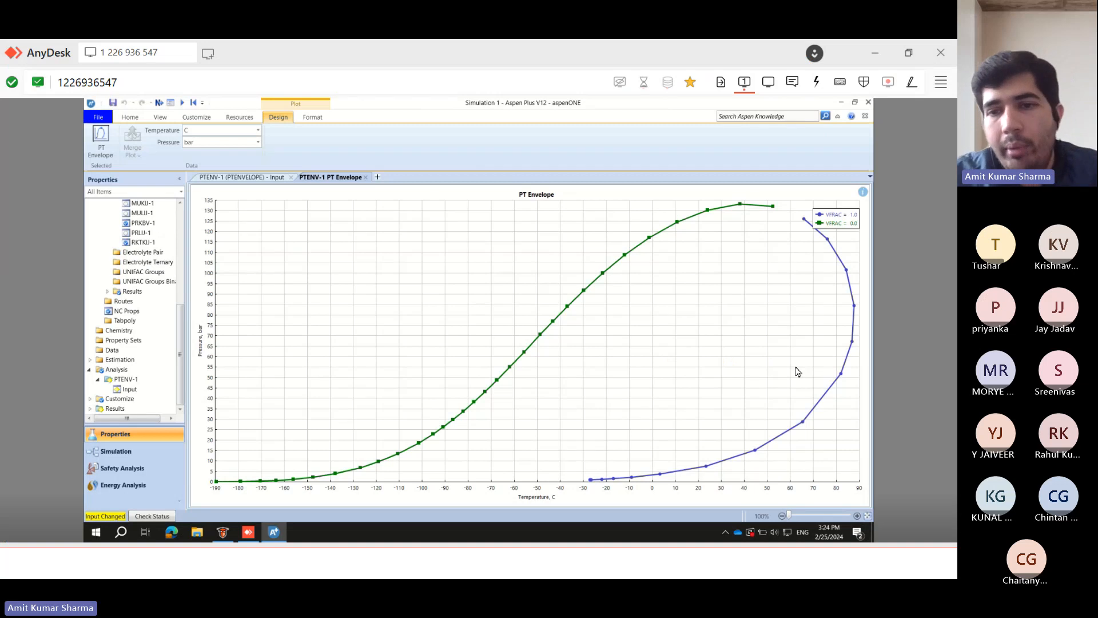
# - Enlarge the PT envelope around 75 bar and use the tracker to read the bubble-point temperature on the VFRAC = 0.0 curve
pyautogui.click(856, 517)
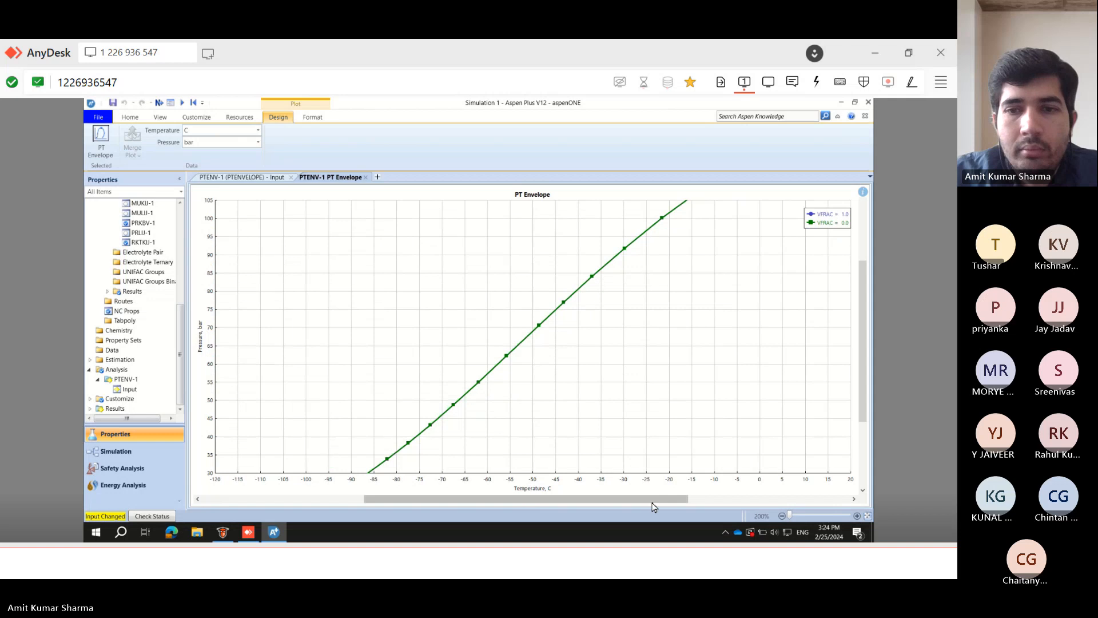
pyautogui.moveTo(652, 502); pyautogui.dragTo(623, 508)
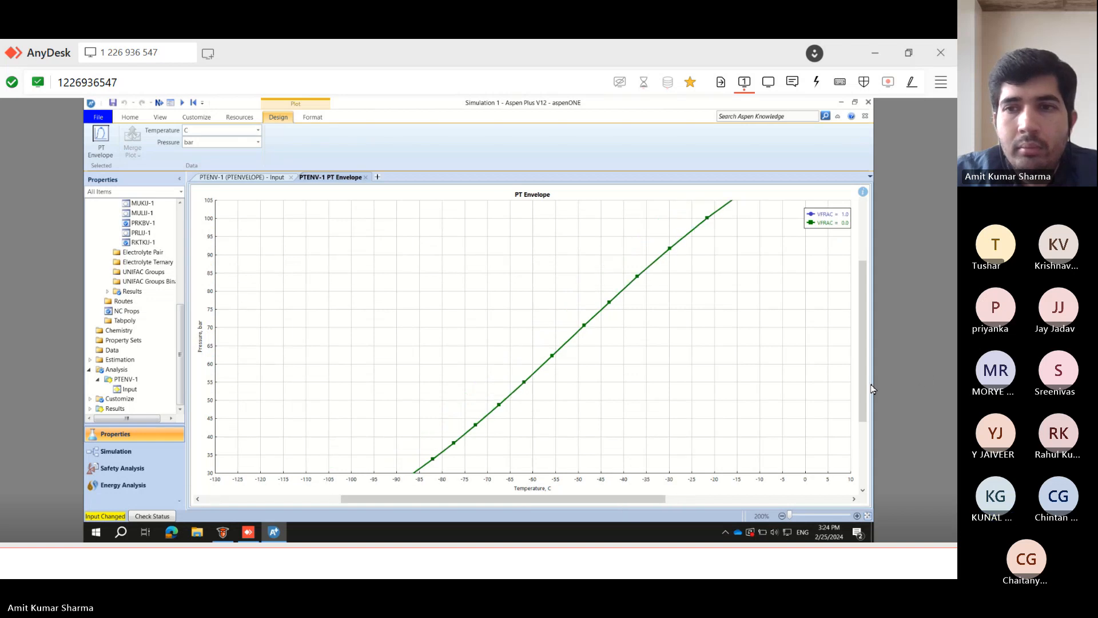
pyautogui.moveTo(869, 384); pyautogui.dragTo(869, 378)
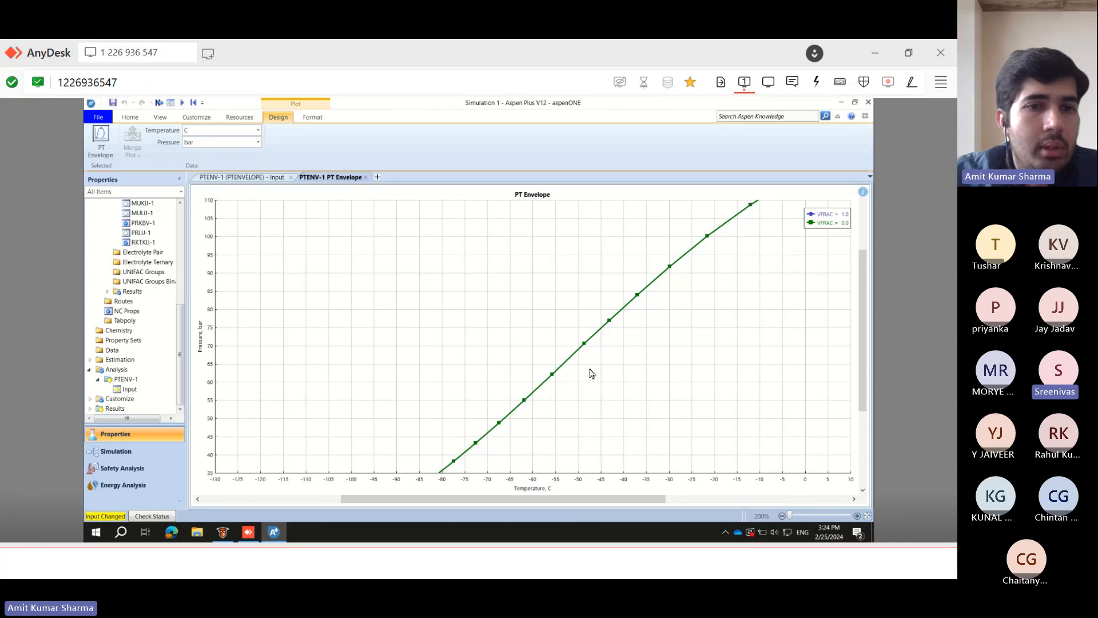
pyautogui.rightClick(600, 336)
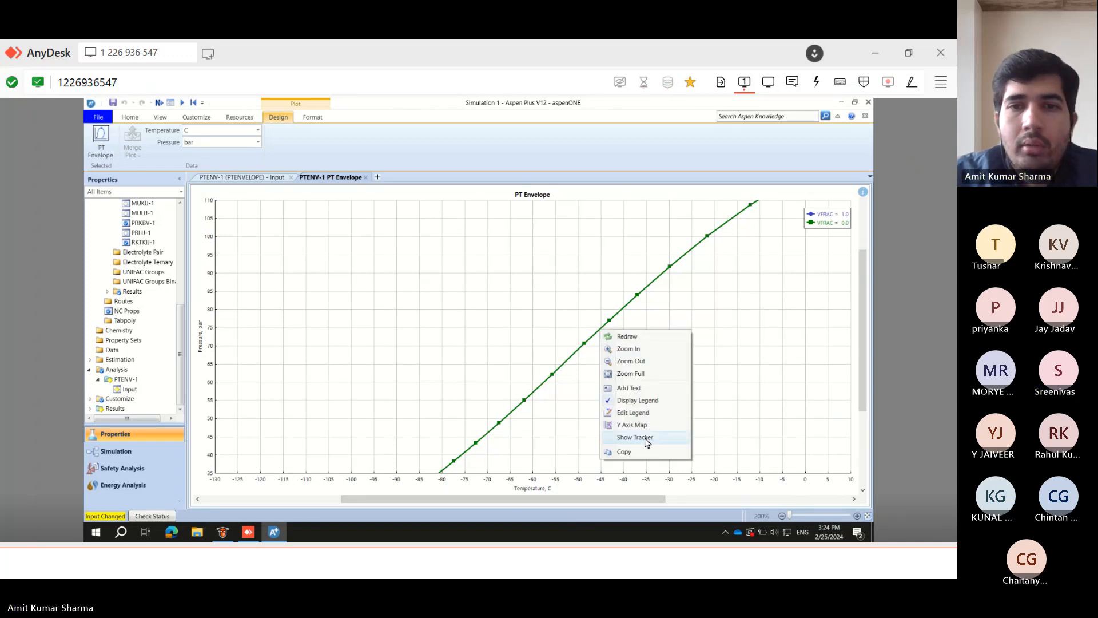
pyautogui.click(623, 439)
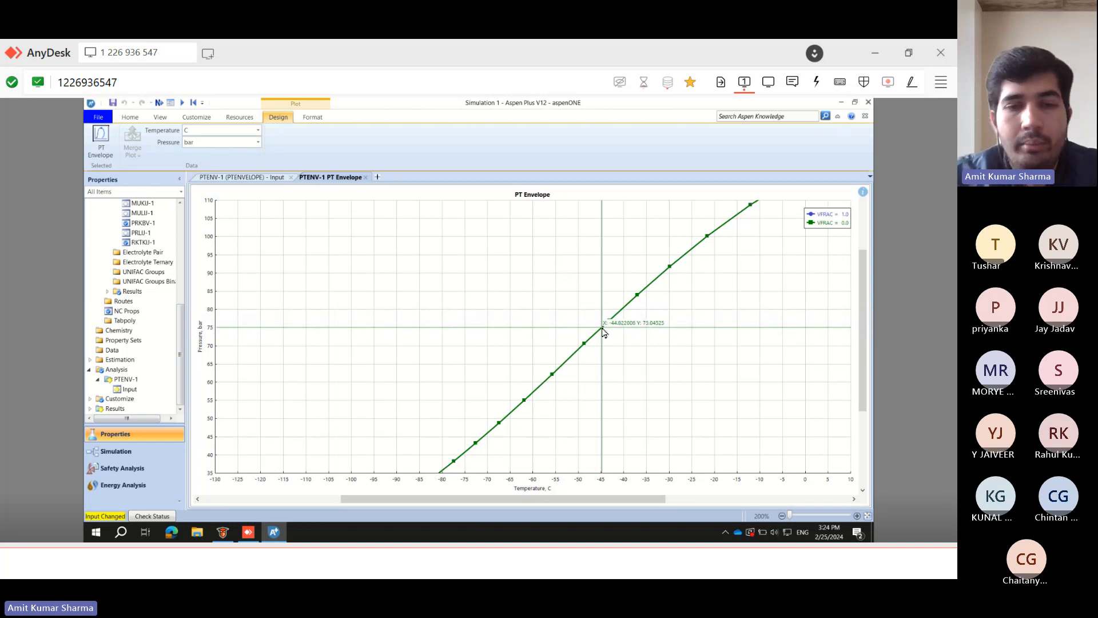
# - Switch to the PowerPoint slide show, advance to question 9 and tick its number
pyautogui.click(510, 561)
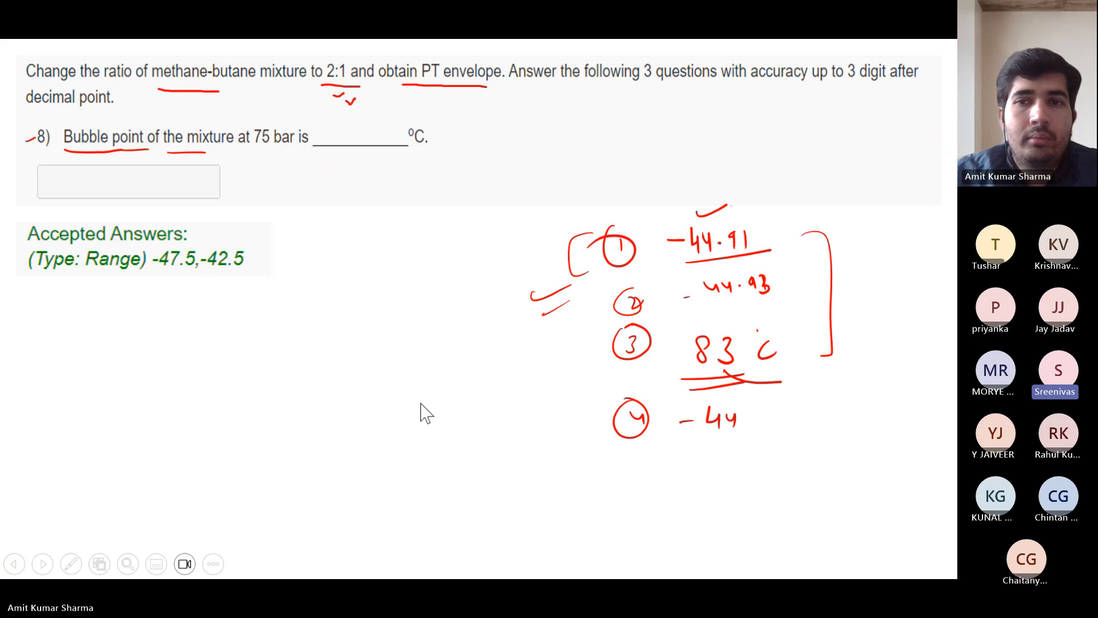
pyautogui.press('Right')
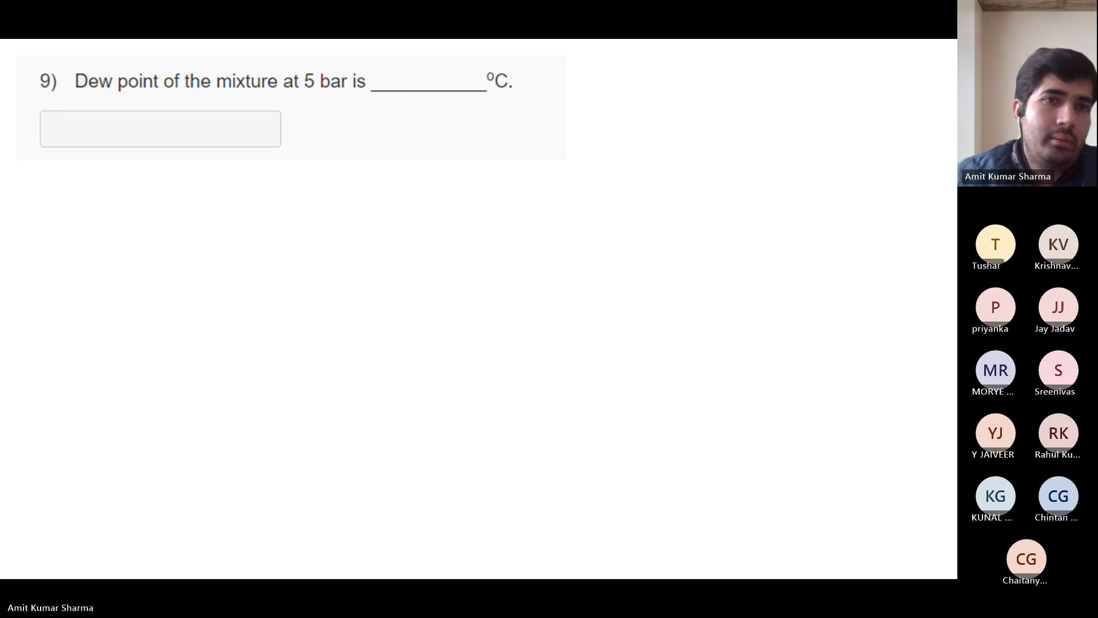
pyautogui.moveTo(26, 92); pyautogui.dragTo(49, 74)
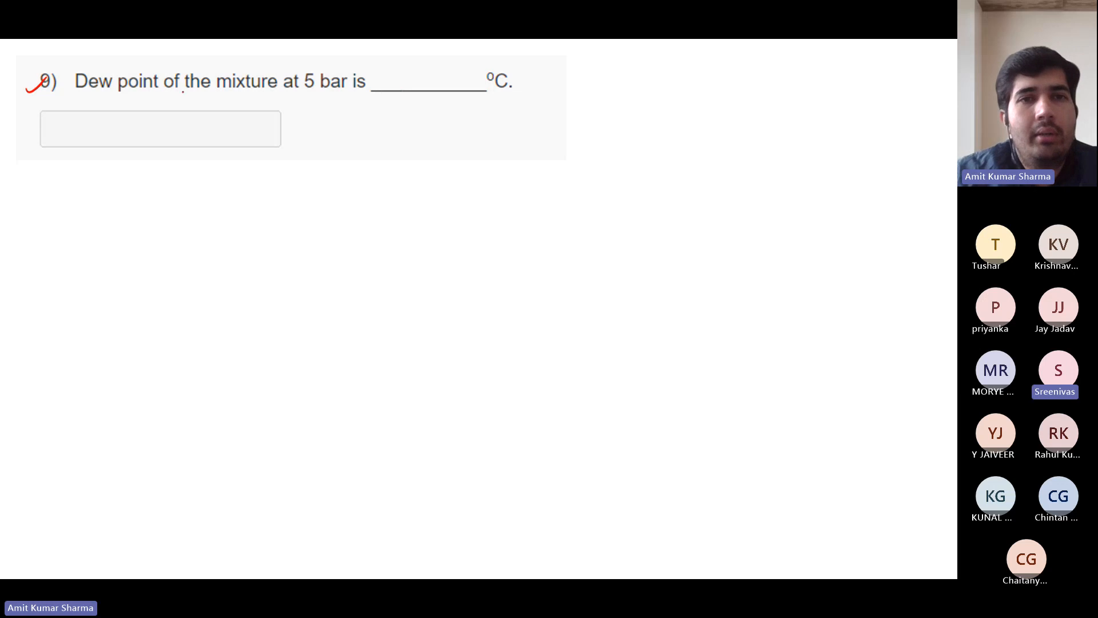
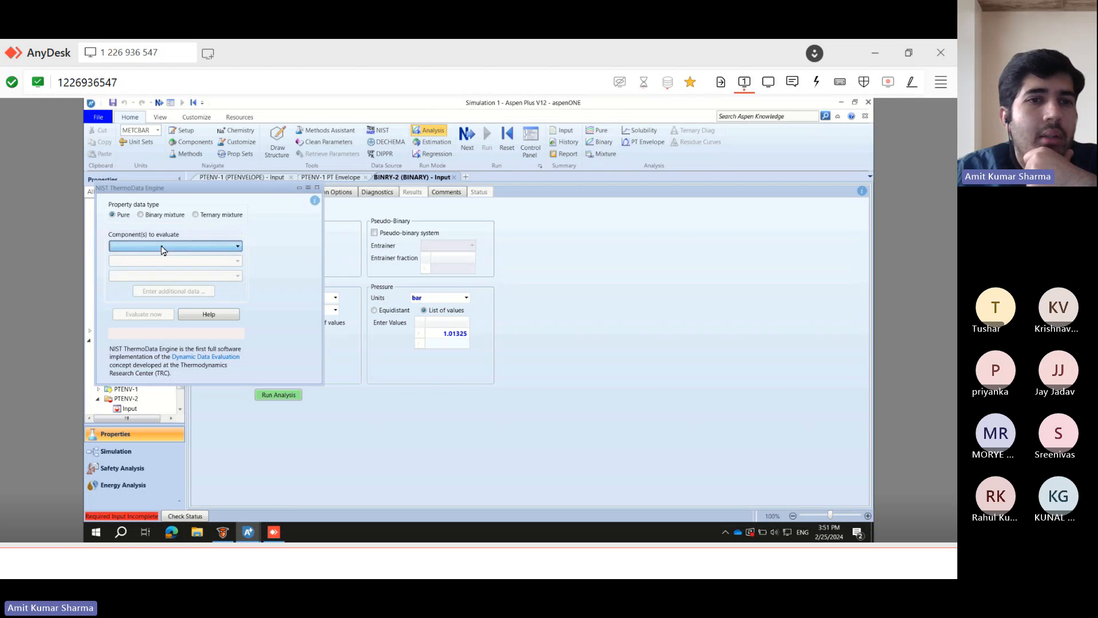
# - Set the NIST ThermoData Engine to a binary mixture of METHANE and BUTANE and retrieve its experimental data
pyautogui.click(141, 215)
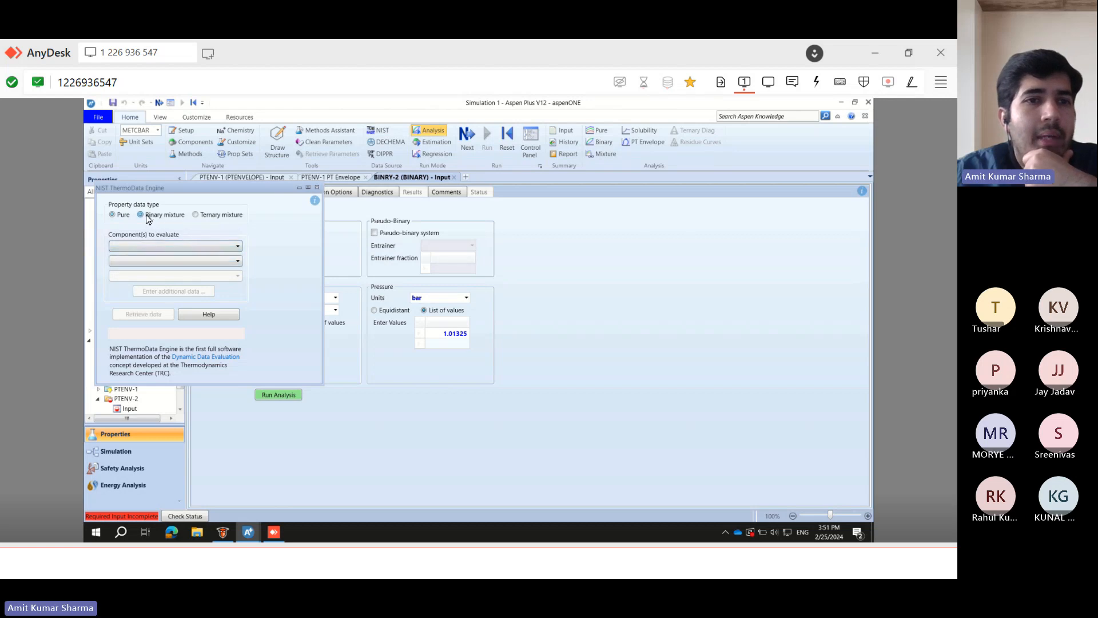
pyautogui.click(160, 247)
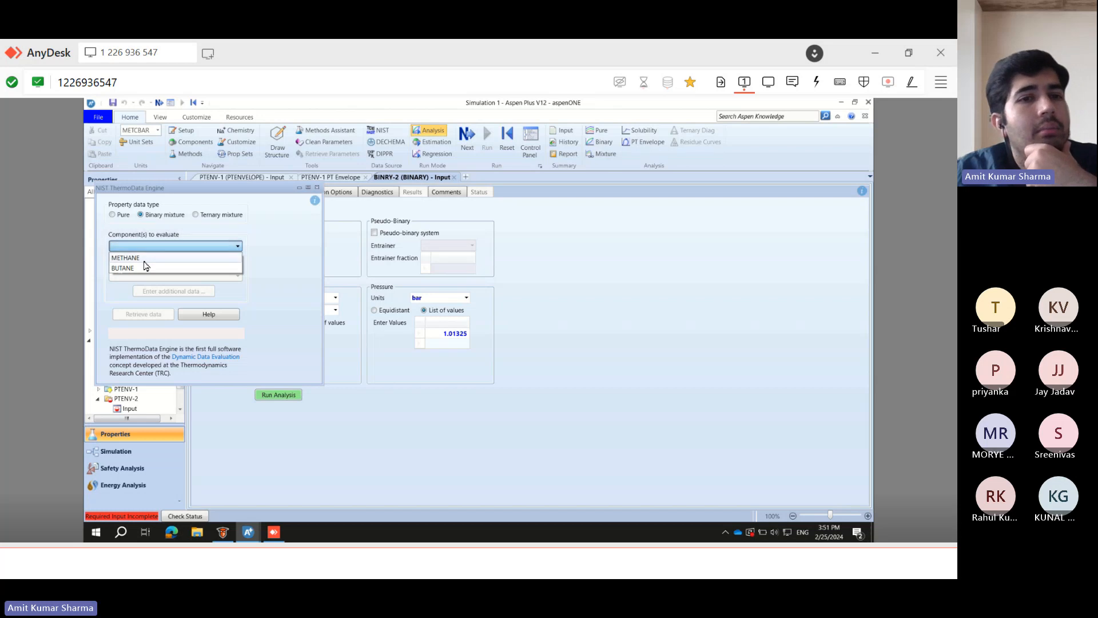
pyautogui.click(144, 258)
pyautogui.click(144, 263)
pyautogui.click(143, 275)
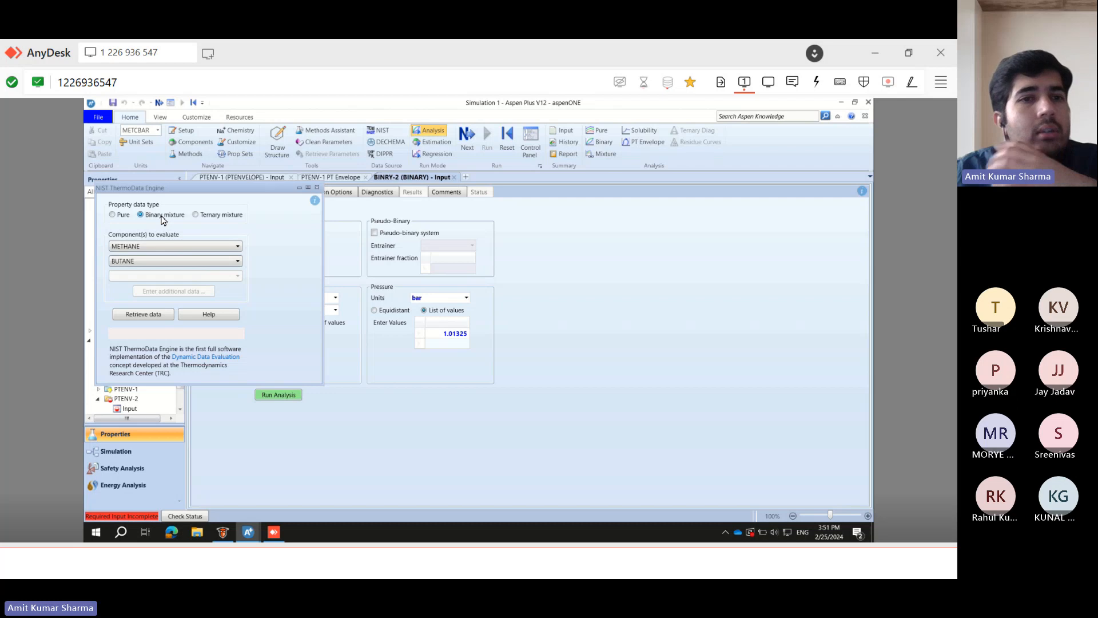
pyautogui.click(144, 316)
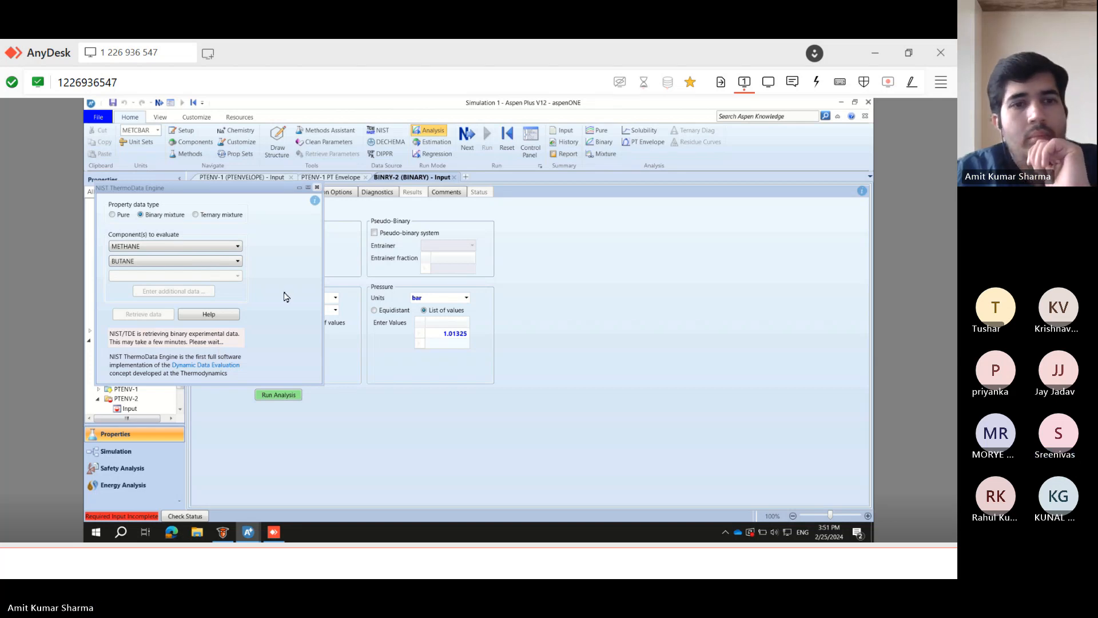
# - Reposition the NIST ThermoData Engine window clear of the retrieved results and display the Binary VLE 021 data set
pyautogui.moveTo(257, 195); pyautogui.dragTo(809, 99)
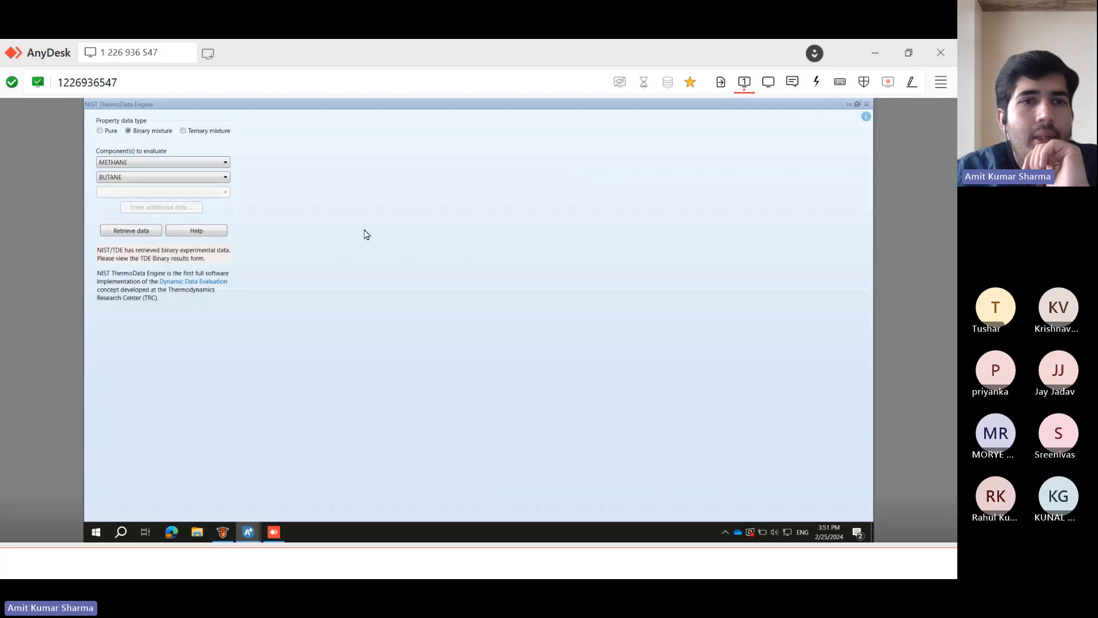
pyautogui.click(857, 106)
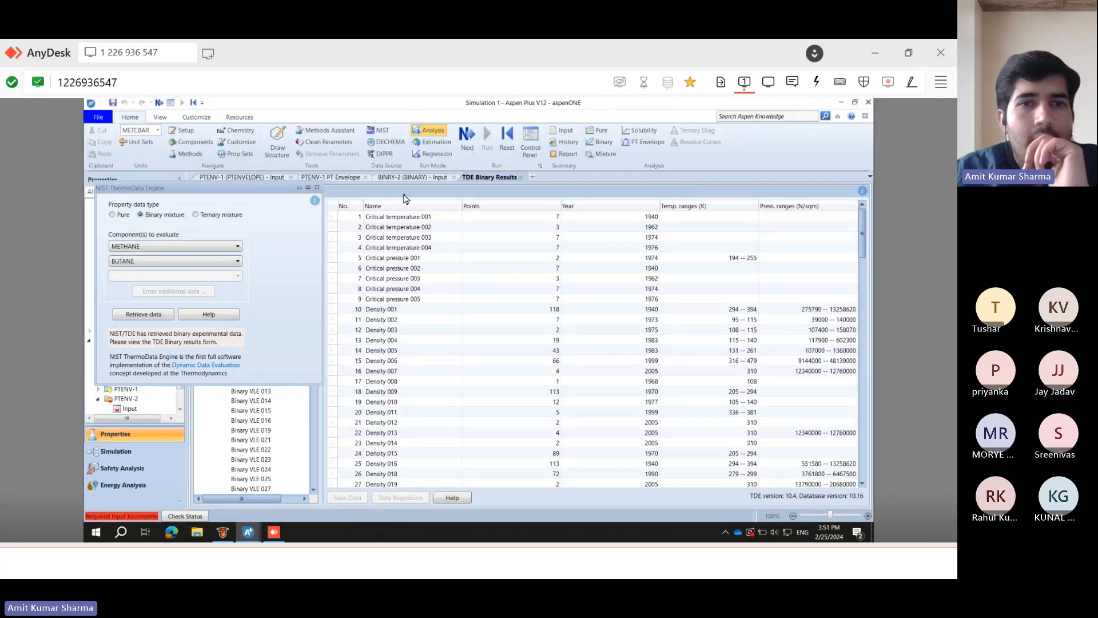
pyautogui.moveTo(250, 188); pyautogui.dragTo(612, 151)
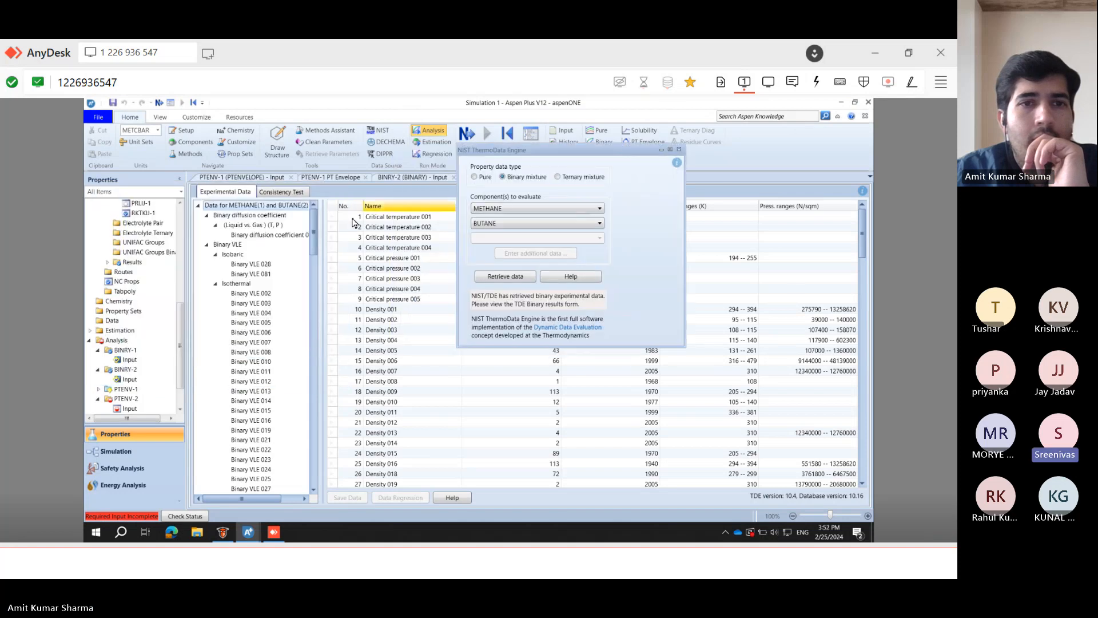
pyautogui.moveTo(312, 232); pyautogui.dragTo(313, 237)
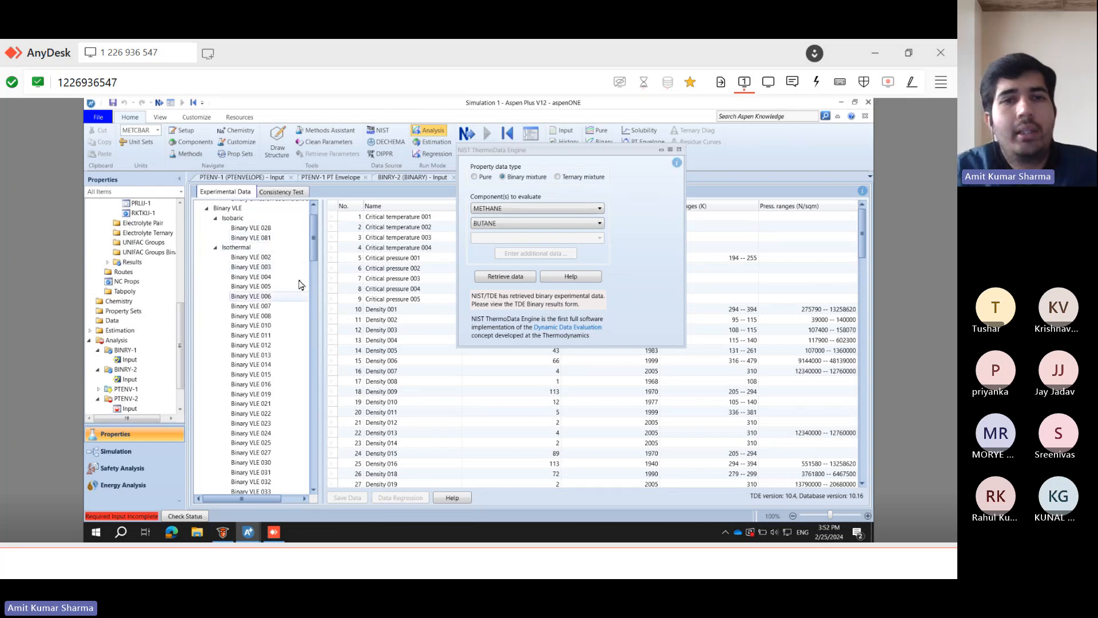
pyautogui.moveTo(315, 258); pyautogui.dragTo(316, 279)
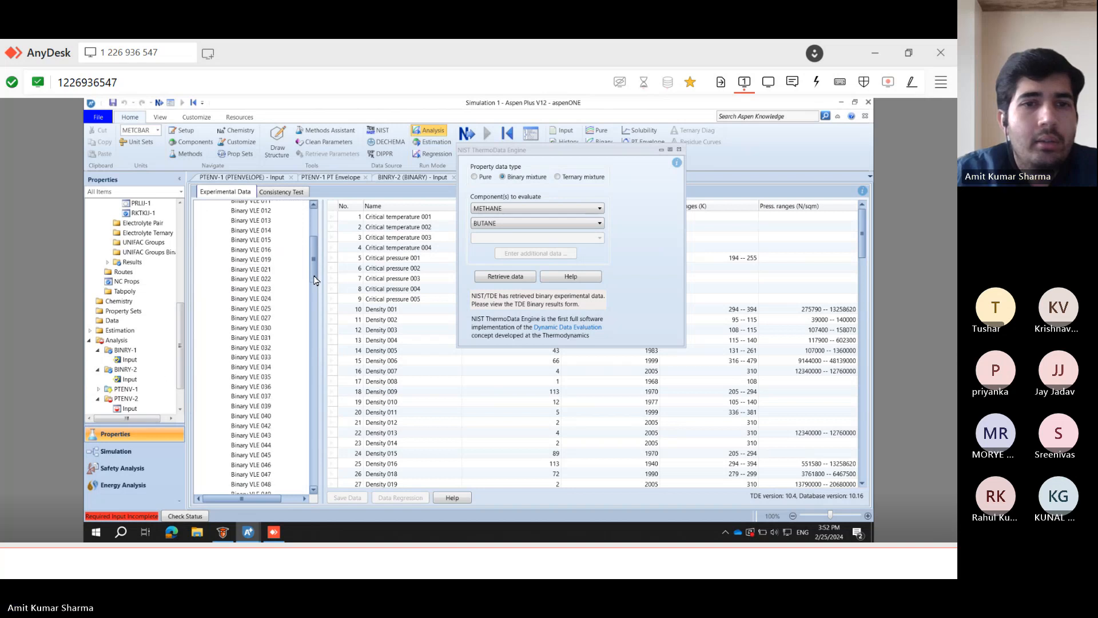
pyautogui.click(264, 270)
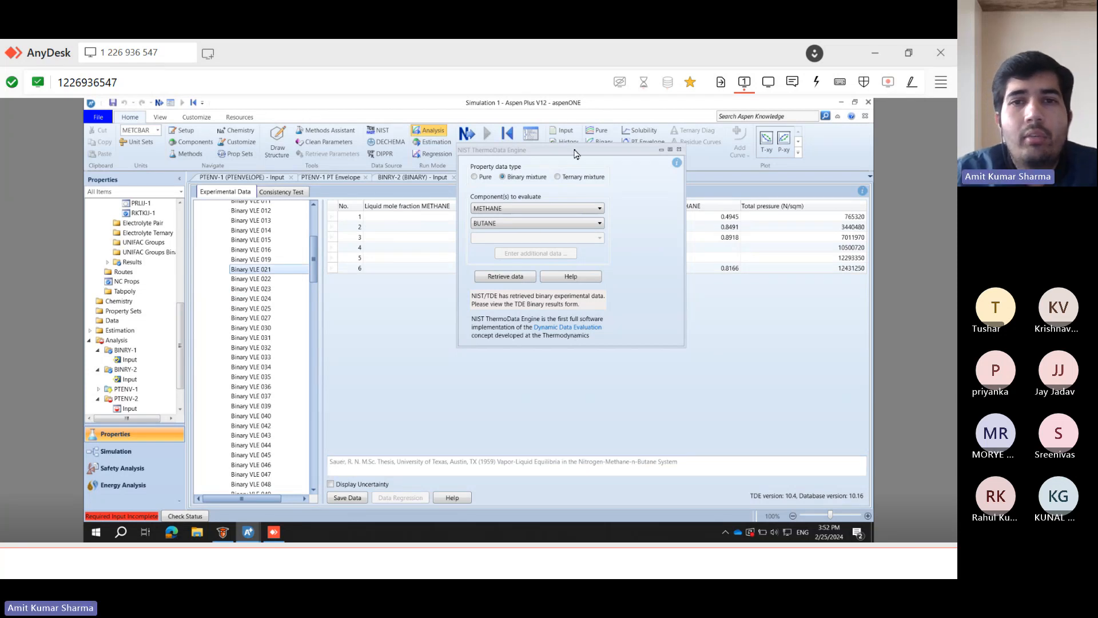
pyautogui.moveTo(574, 155); pyautogui.dragTo(294, 273)
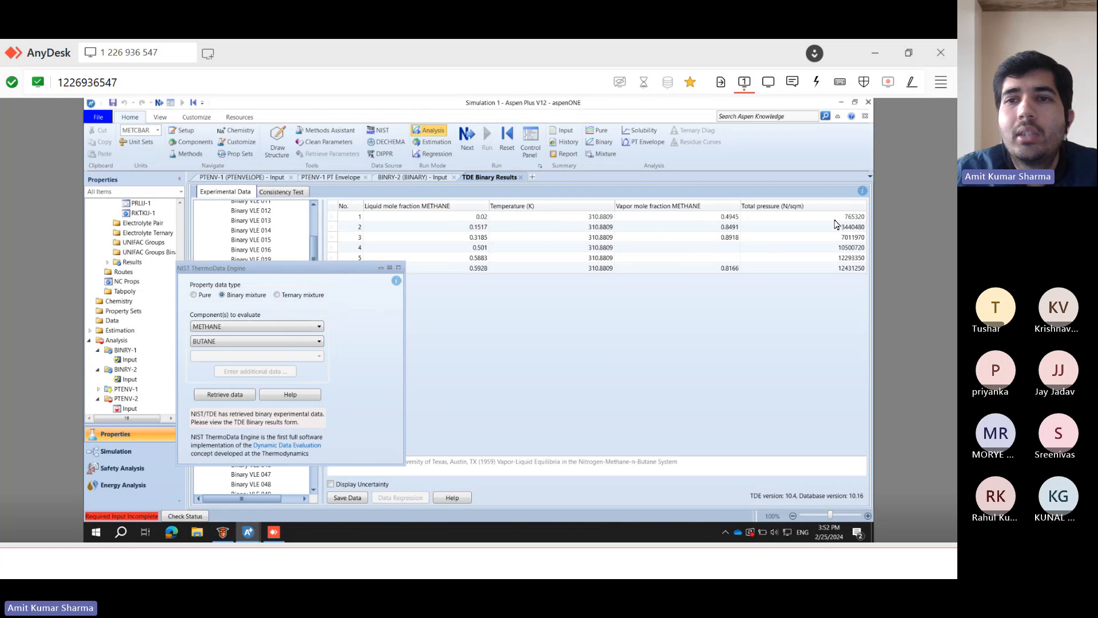
pyautogui.moveTo(289, 272); pyautogui.dragTo(746, 263)
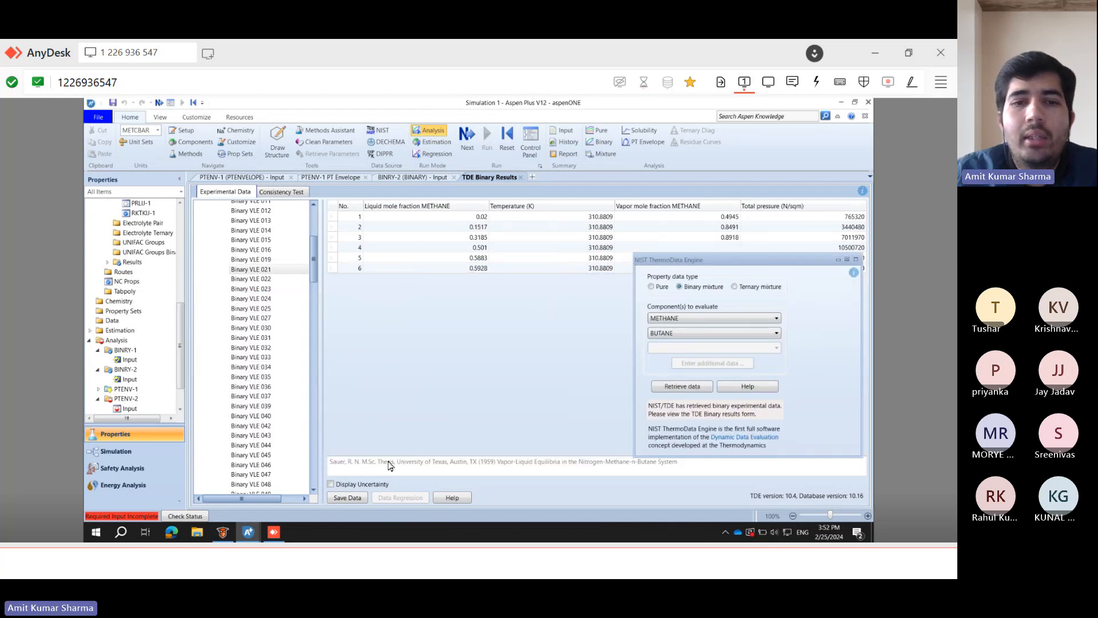
# - Examine the binary experimental data sets offered for saving, and close the list without saving any
pyautogui.click(339, 500)
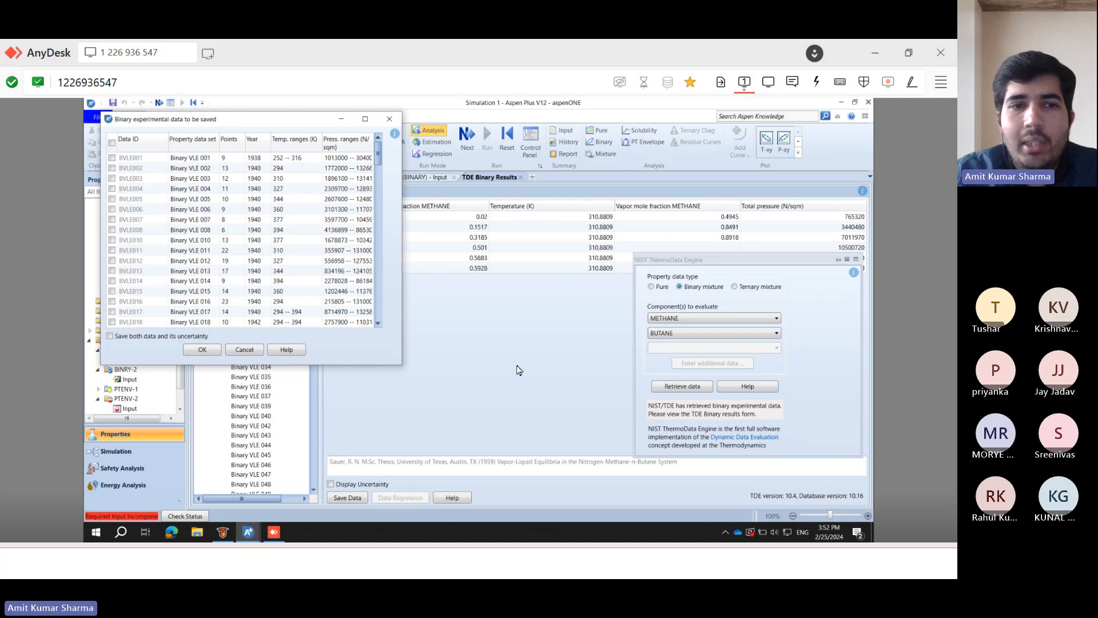
pyautogui.moveTo(378, 158); pyautogui.dragTo(387, 205)
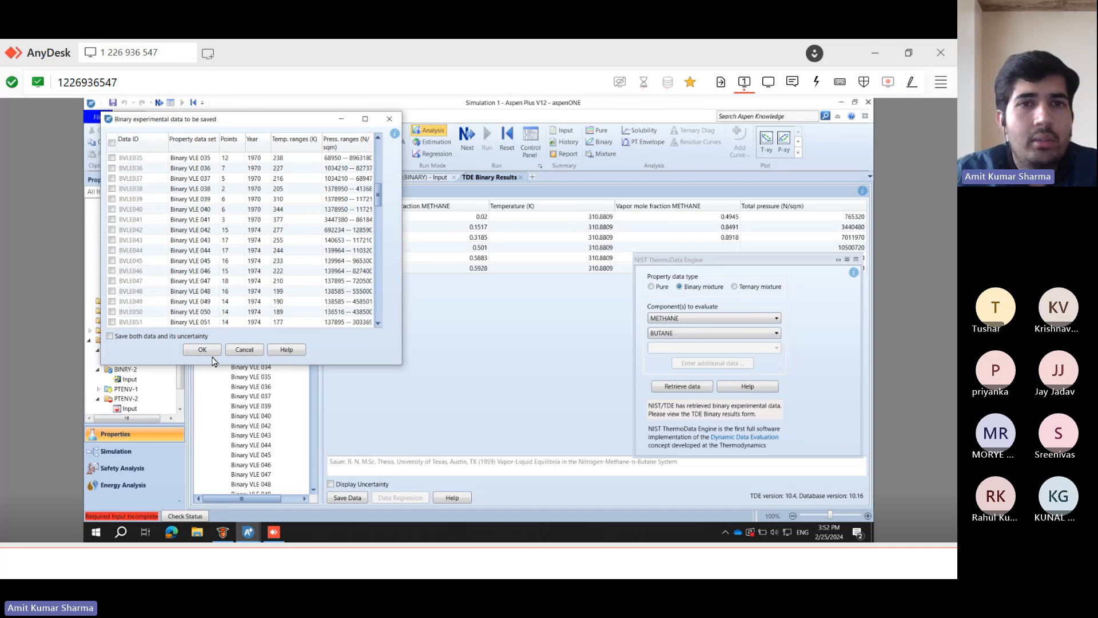
pyautogui.moveTo(376, 201); pyautogui.dragTo(380, 250)
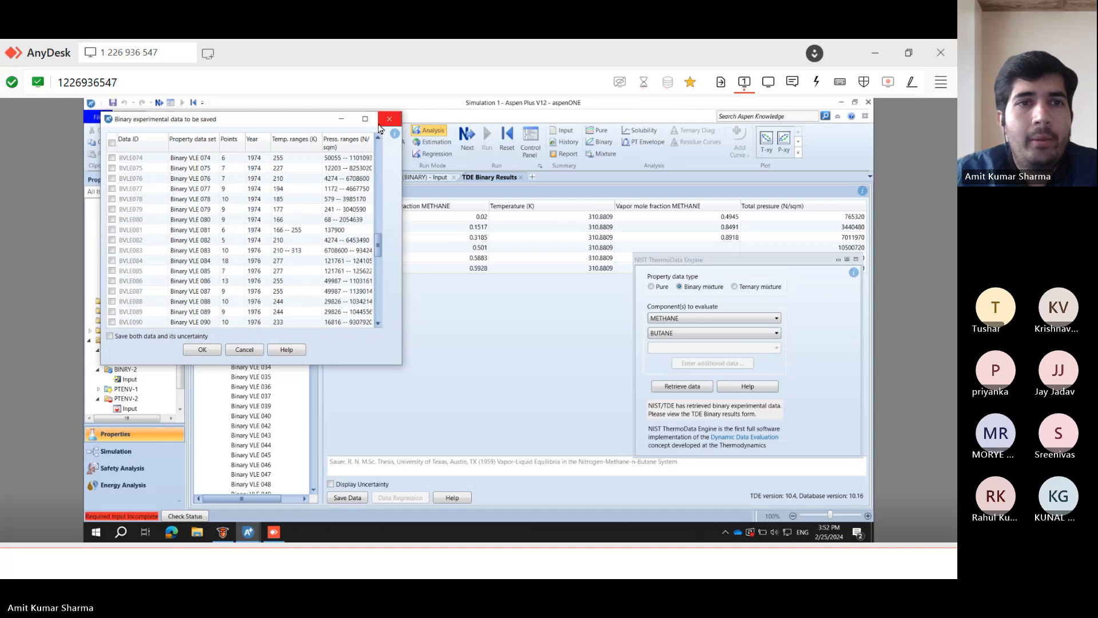
pyautogui.click(243, 349)
# - Close the NIST ThermoData Engine window and open the DECHEMA Detherm search with METHANE and BUTANE as the selected components
pyautogui.moveTo(664, 268); pyautogui.dragTo(148, 222)
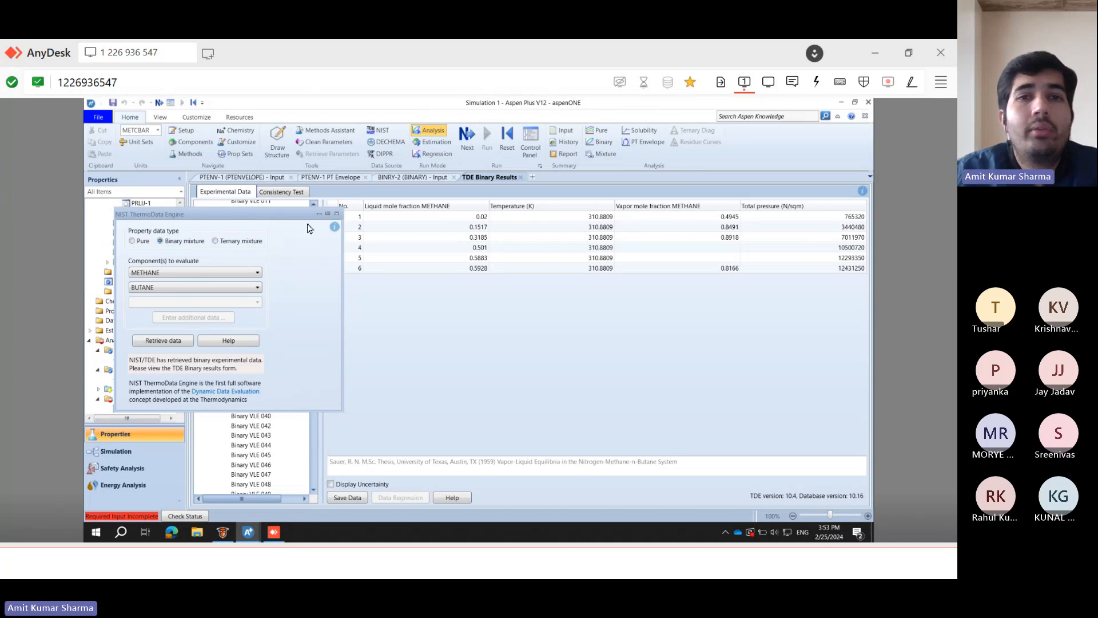
pyautogui.click(336, 213)
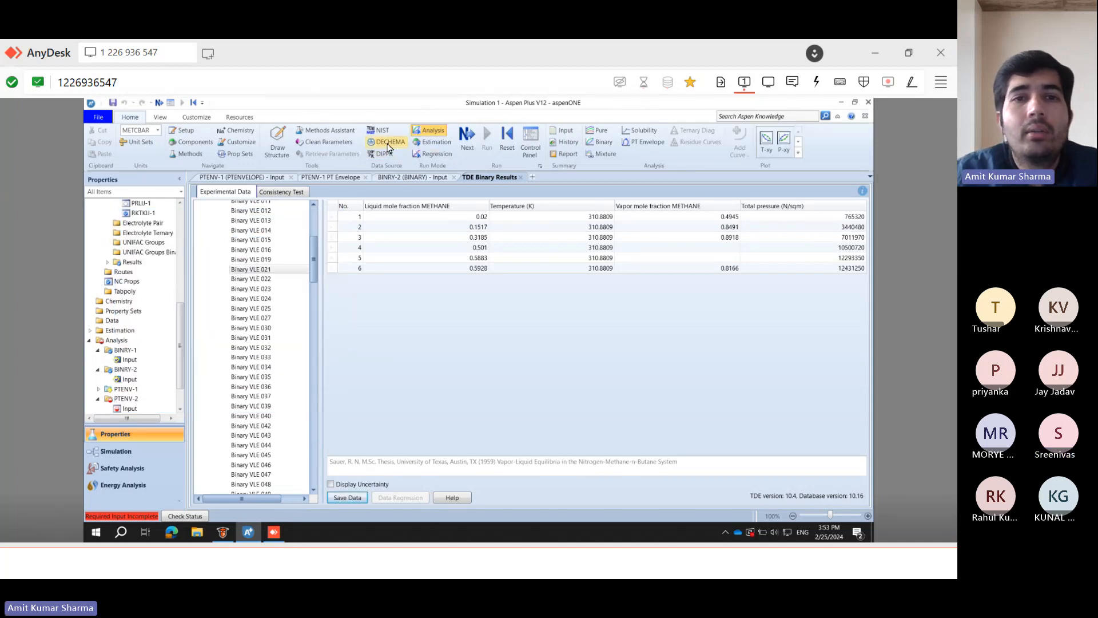
pyautogui.click(388, 142)
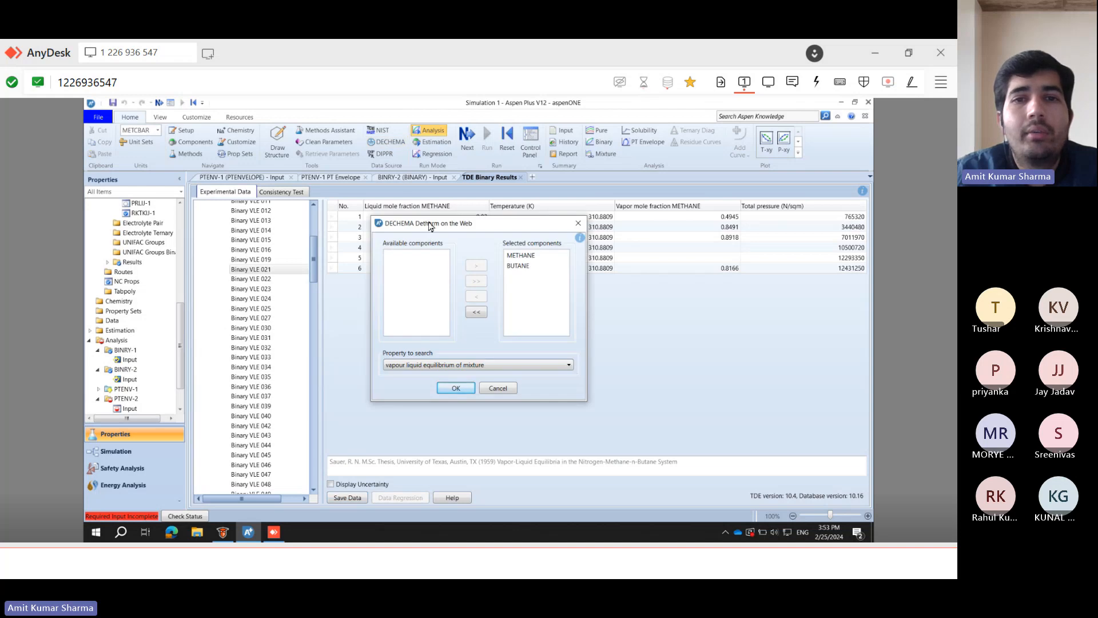
pyautogui.moveTo(429, 223); pyautogui.dragTo(390, 216)
pyautogui.click(486, 249)
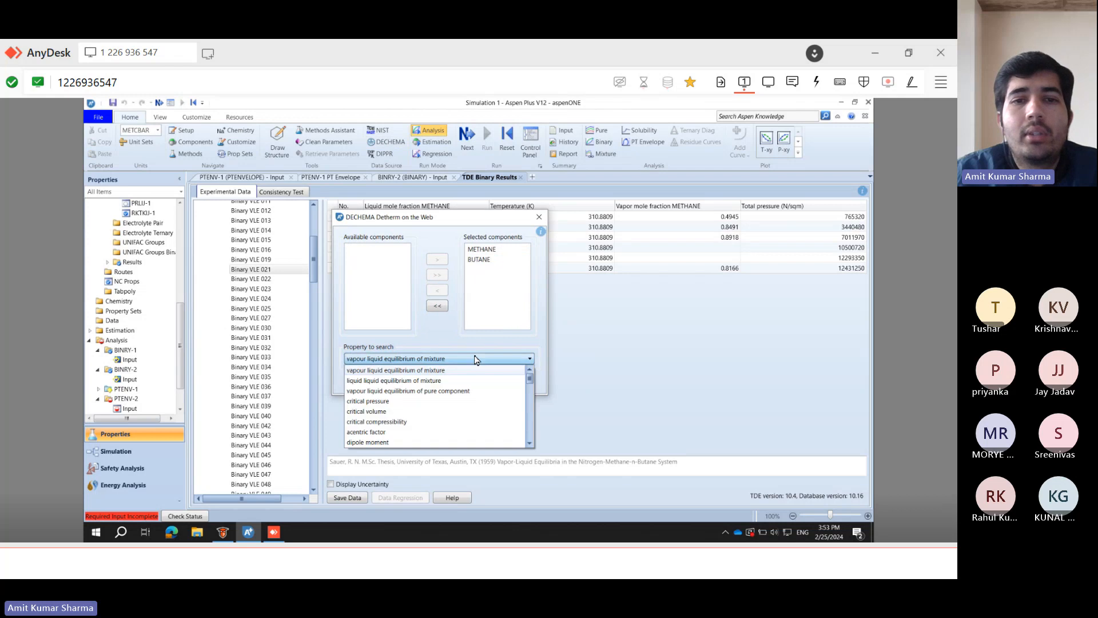
# - Browse the searchable properties and run the Detherm search for vapour liquid equilibrium of mixture
pyautogui.click(440, 360)
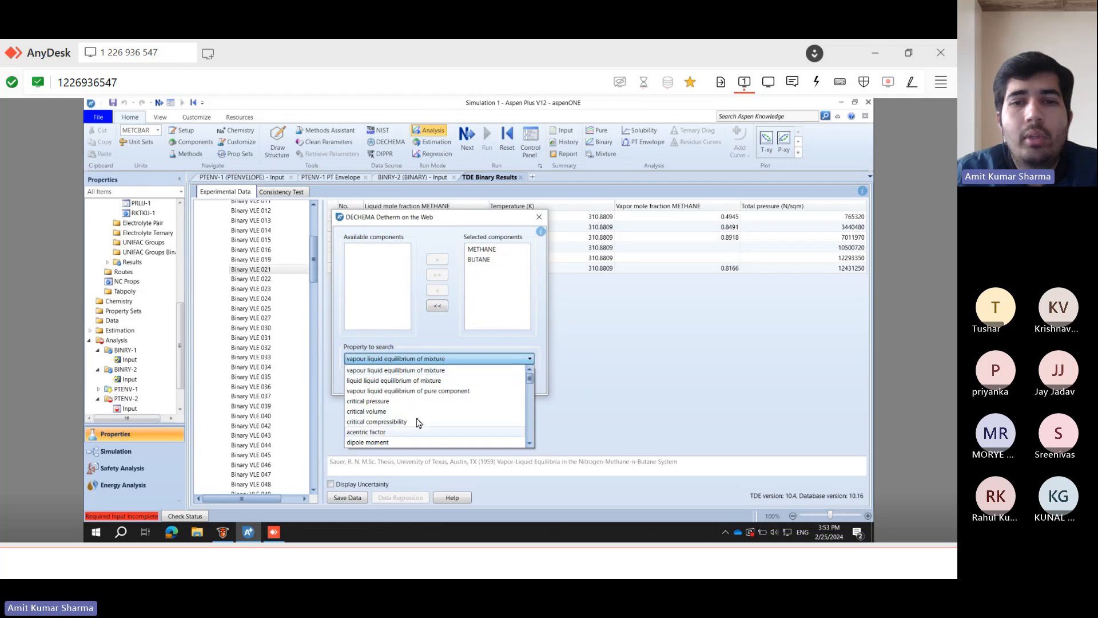
pyautogui.scroll(-10, 423, 412)
pyautogui.scroll(5, 433, 421)
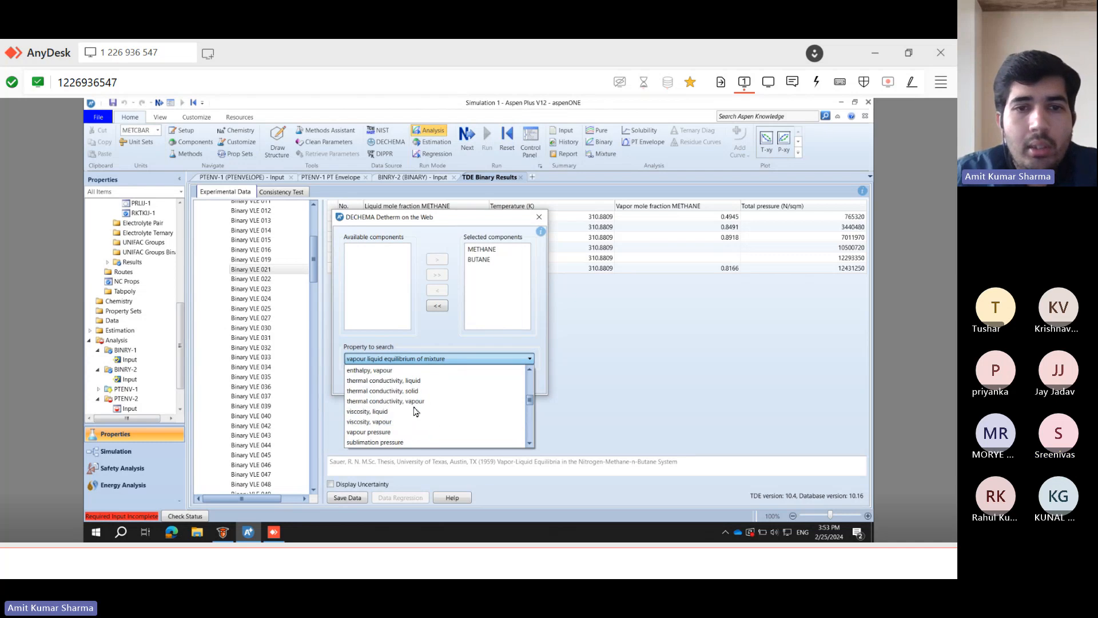
pyautogui.scroll(6, 415, 410)
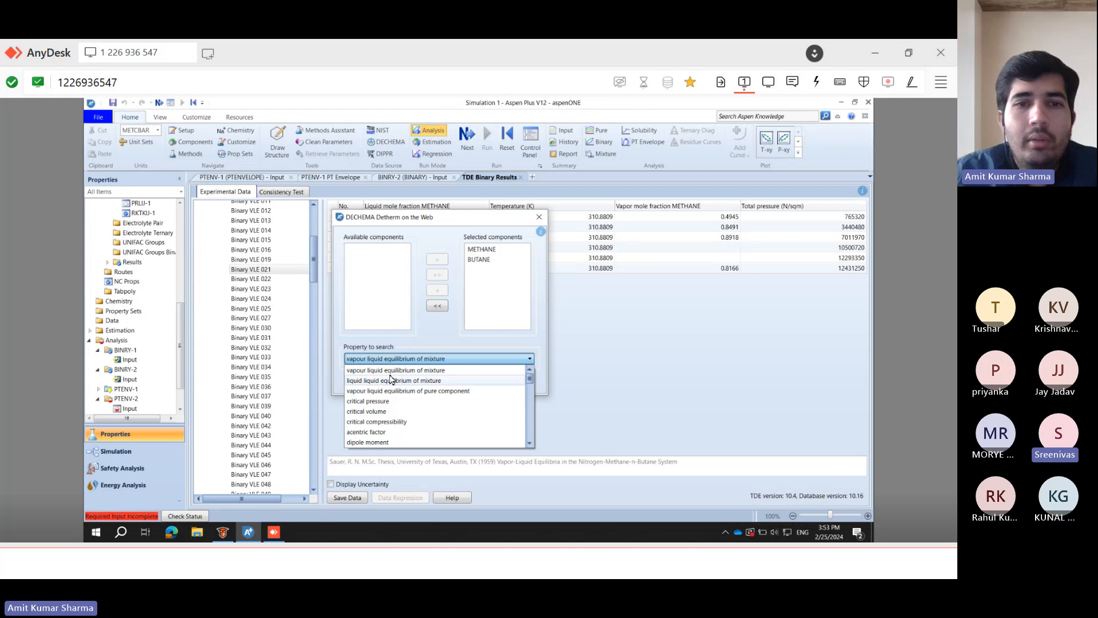
pyautogui.click(384, 370)
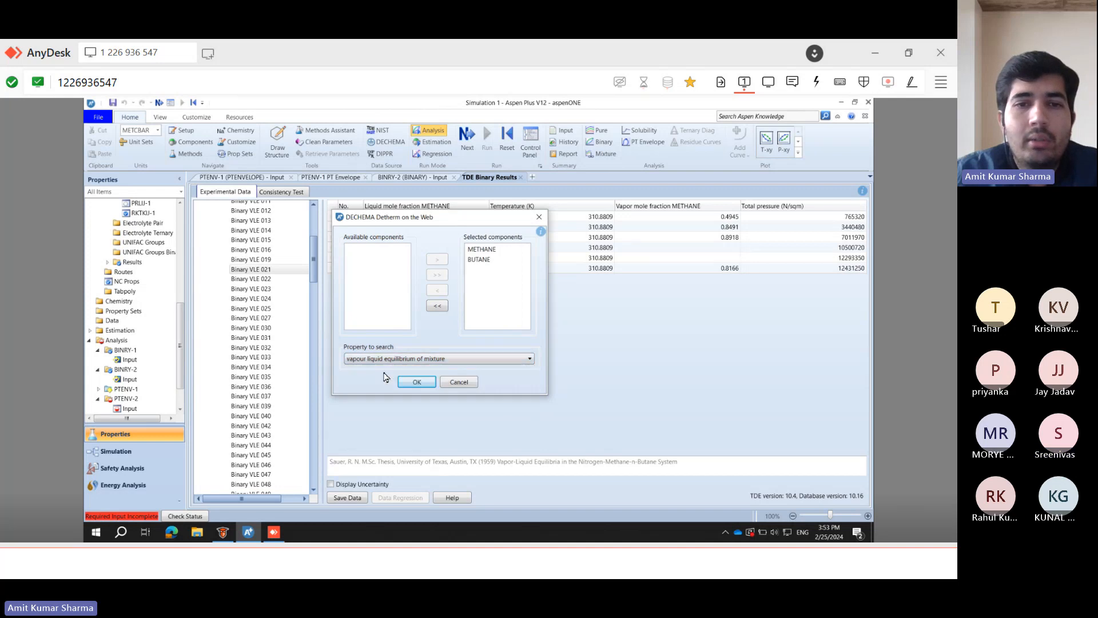
pyautogui.click(414, 381)
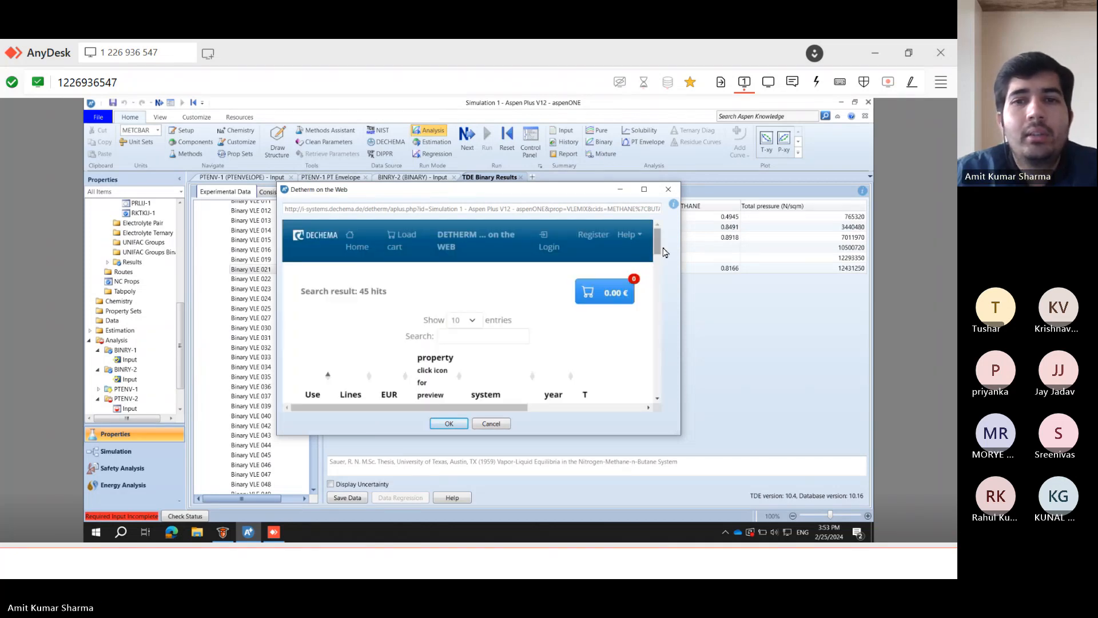
# - Examine the Detherm results, mark the 1974 n-butane/methane data set for use to check the cart price, and cancel without importing
pyautogui.moveTo(658, 244); pyautogui.dragTo(657, 266)
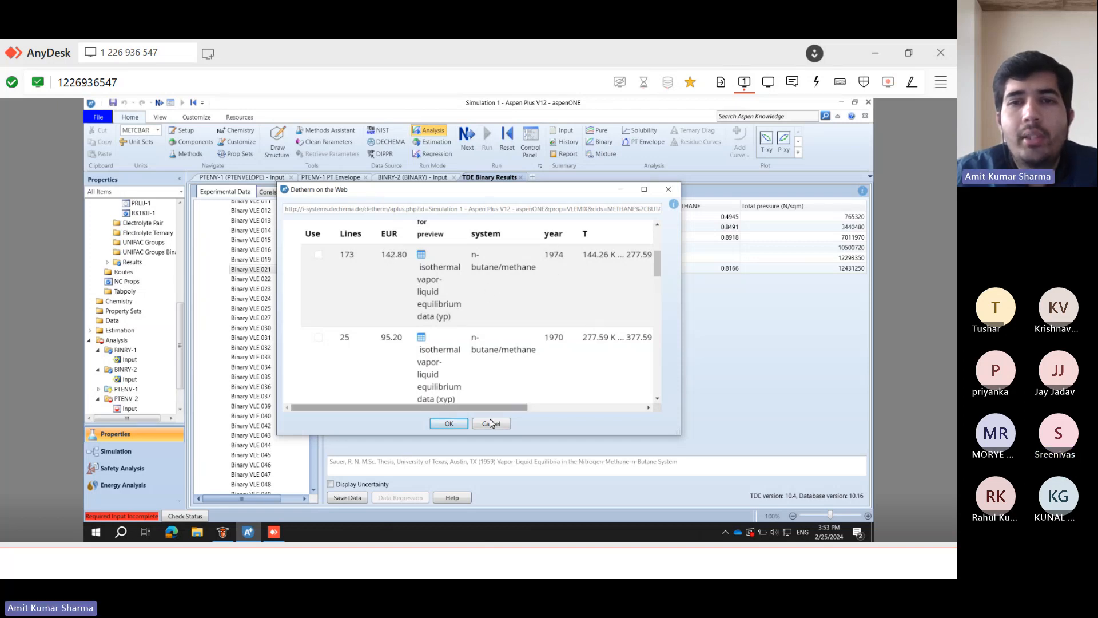
pyautogui.moveTo(497, 407); pyautogui.dragTo(595, 409)
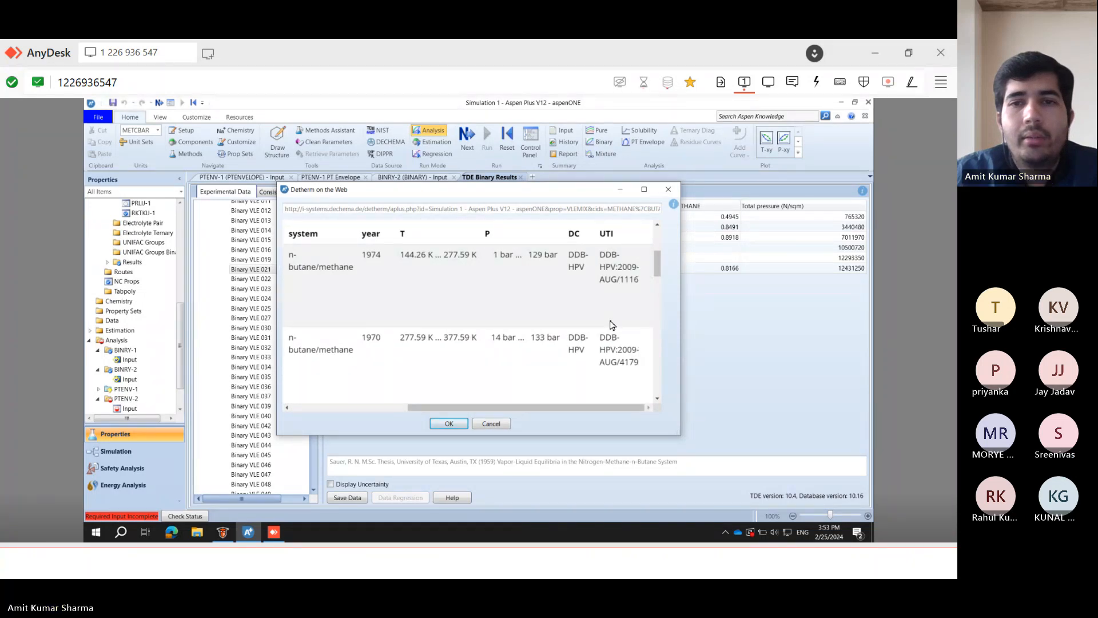
pyautogui.moveTo(569, 408); pyautogui.dragTo(452, 410)
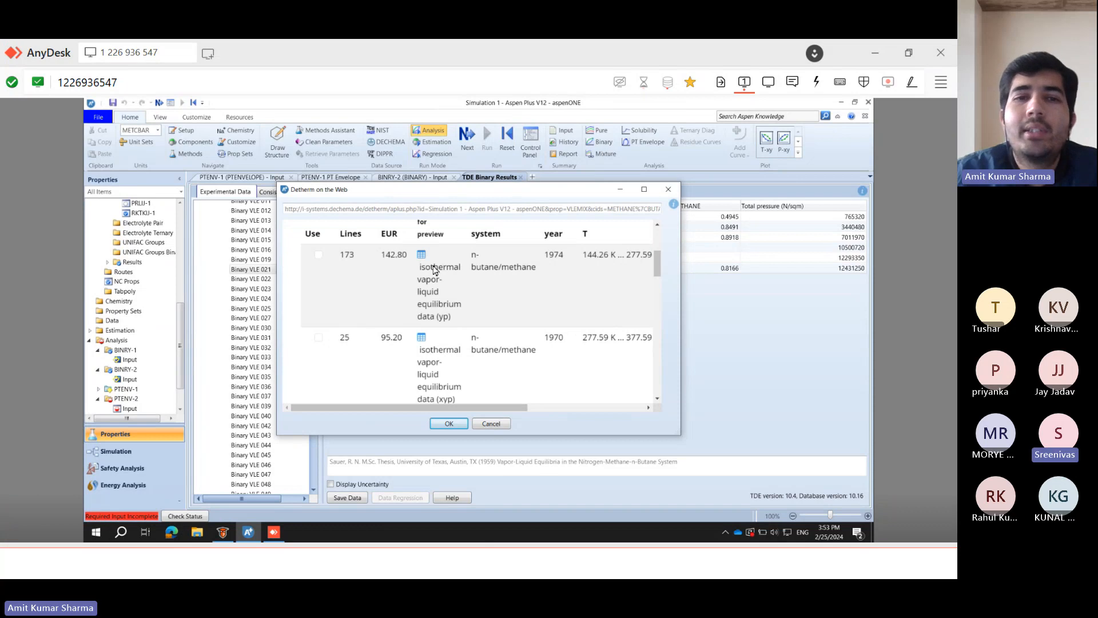
pyautogui.click(318, 255)
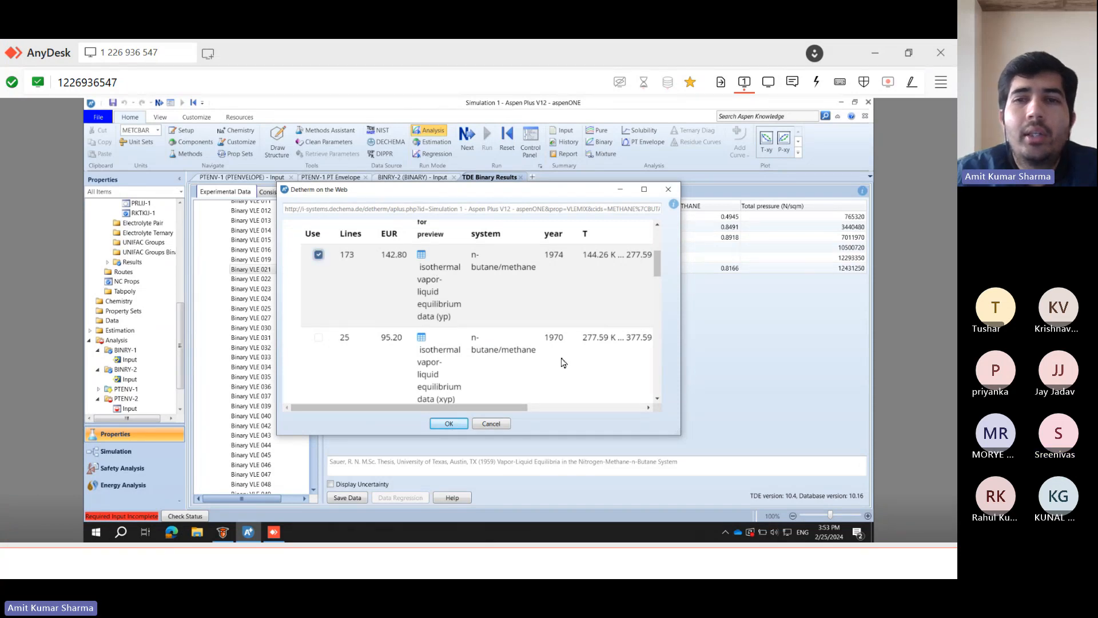
pyautogui.scroll(3, 583, 355)
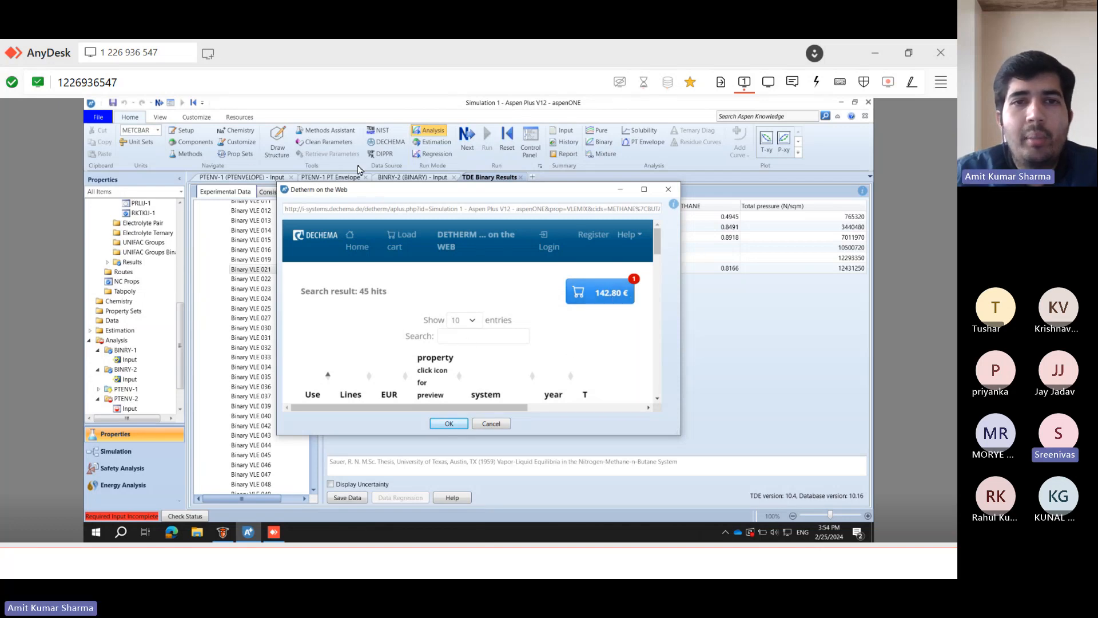
pyautogui.click(491, 424)
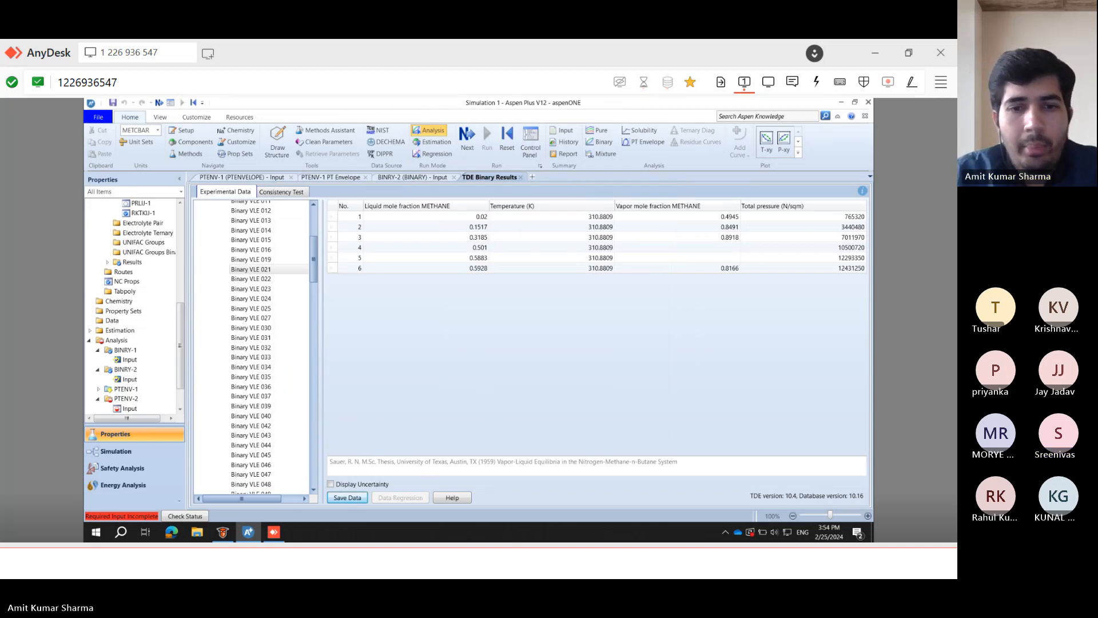
# - Switch to the PowerPoint slide show, reveal the accepted answer to question 8 and advance to question 9
pyautogui.click(468, 544)
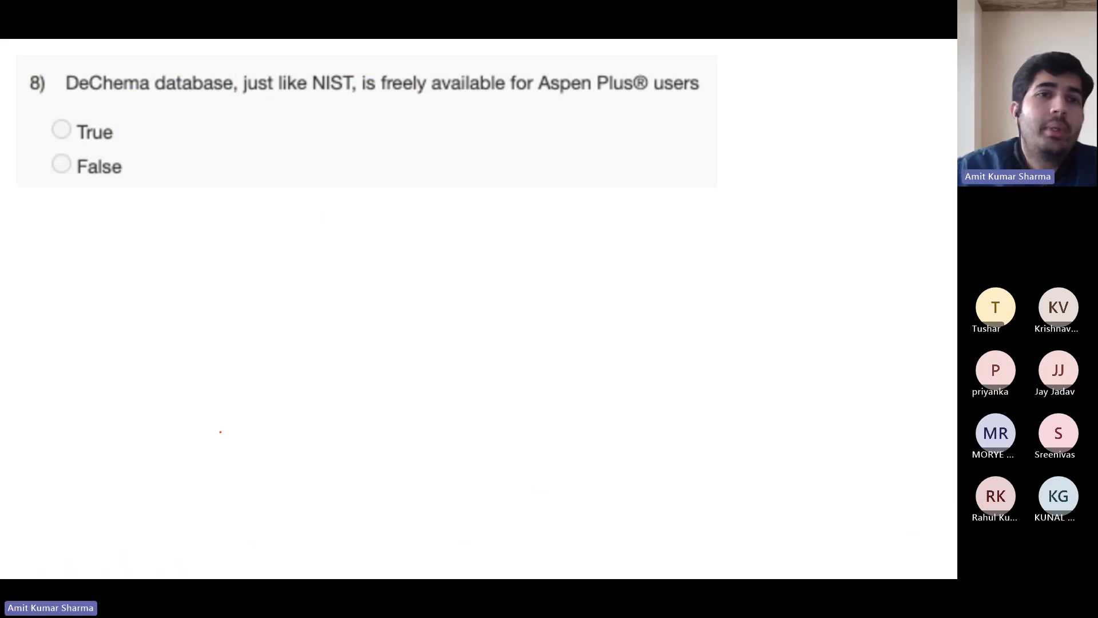
pyautogui.press('Right')
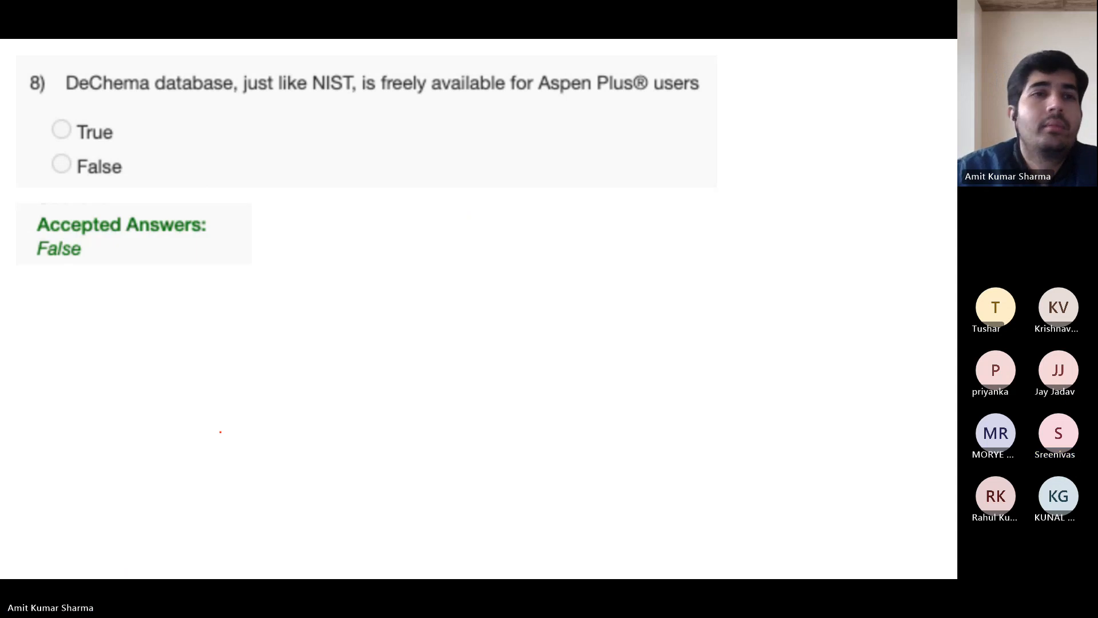
pyautogui.press('Right')
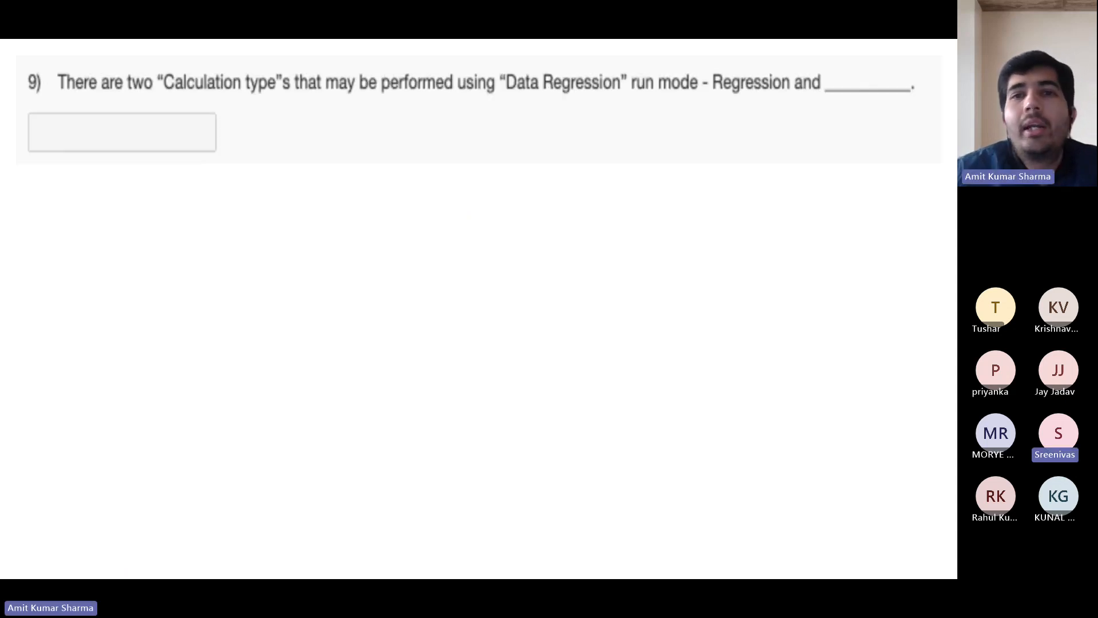
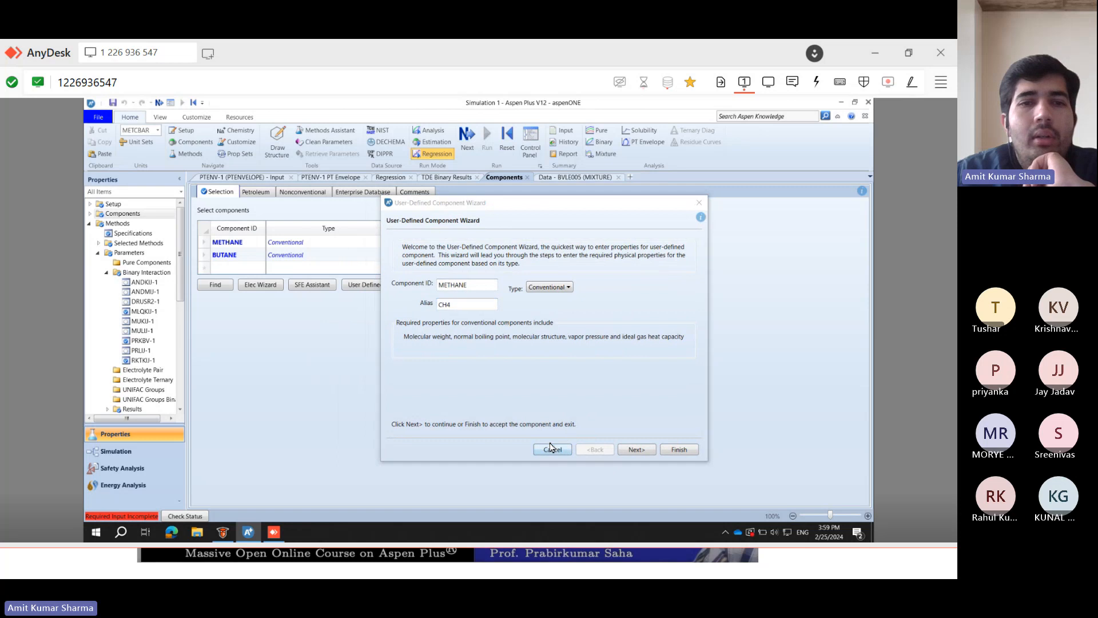
# - Cancel the wizard for METHANE and start a new user-defined component from the blank row below BUTANE
pyautogui.click(553, 449)
pyautogui.click(226, 268)
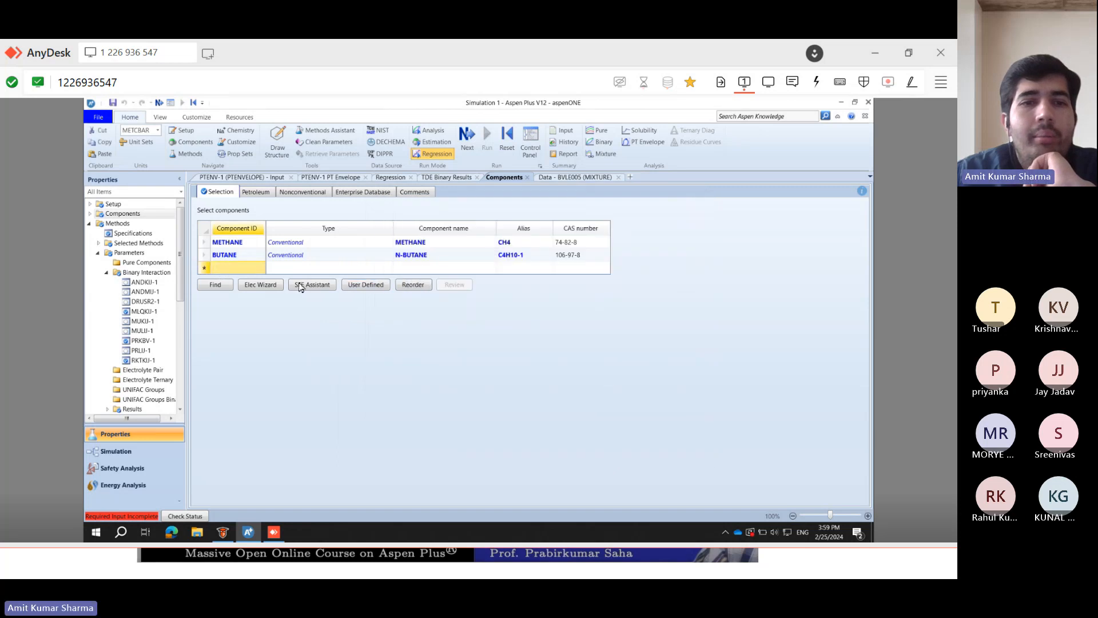
pyautogui.click(366, 285)
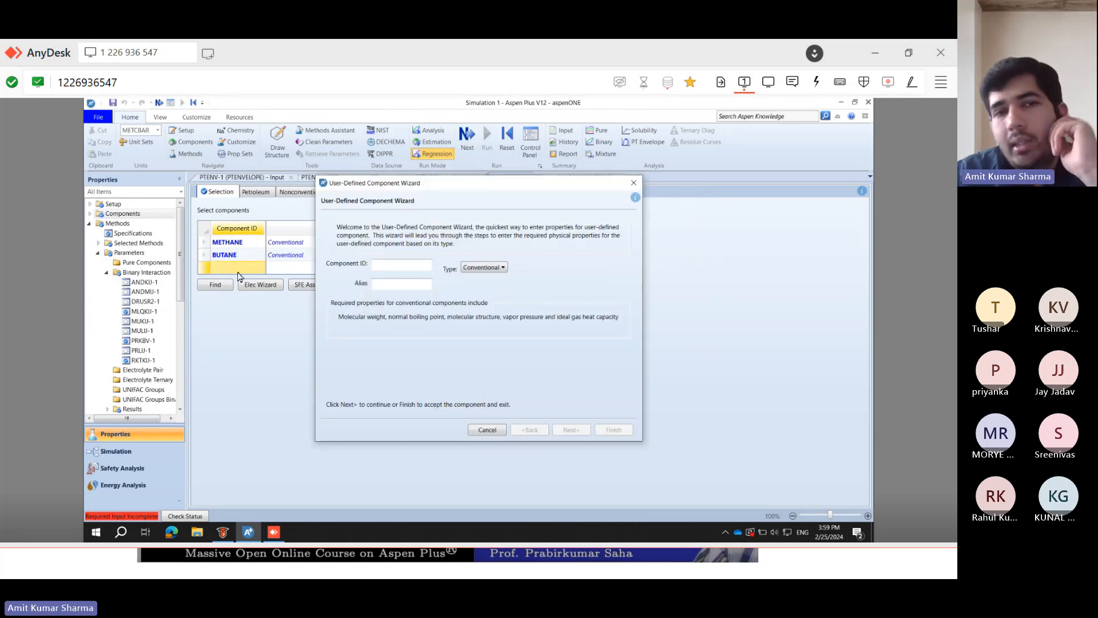
pyautogui.click(401, 267)
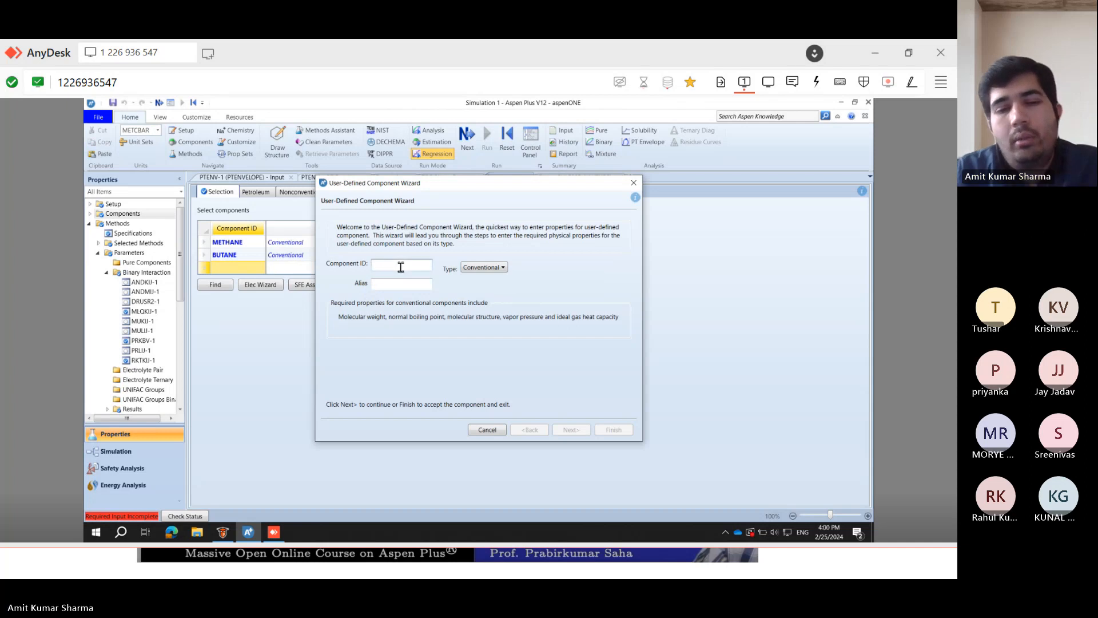
# - Check the pure-component practice problems on the PowerPoint slide and switch back to Aspen Plus in the AnyDesk session
pyautogui.moveTo(563, 566)
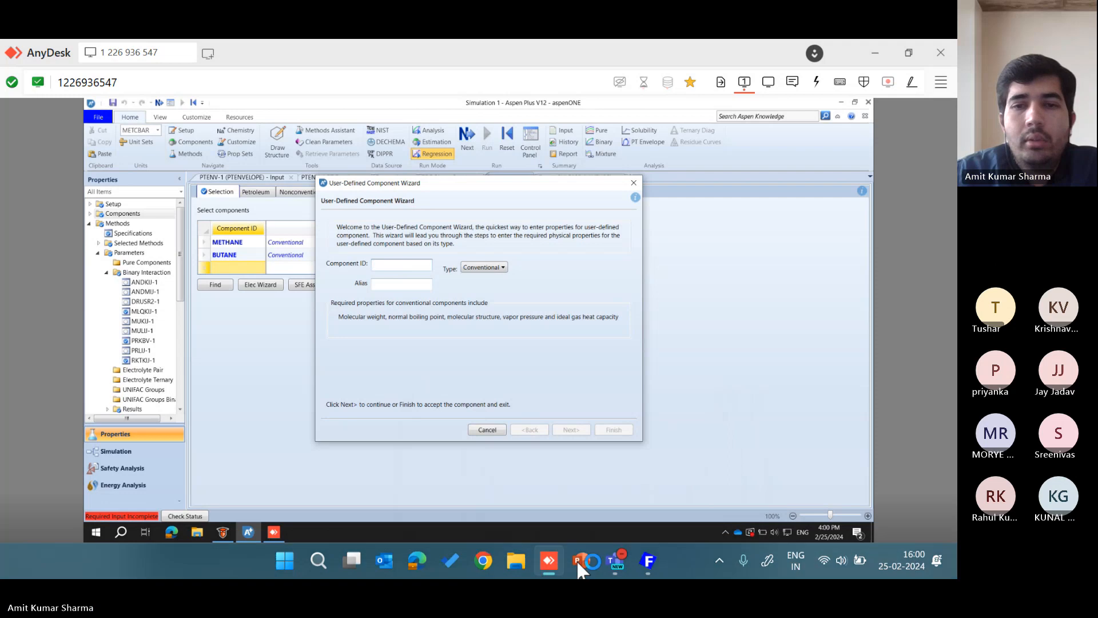
pyautogui.click(621, 492)
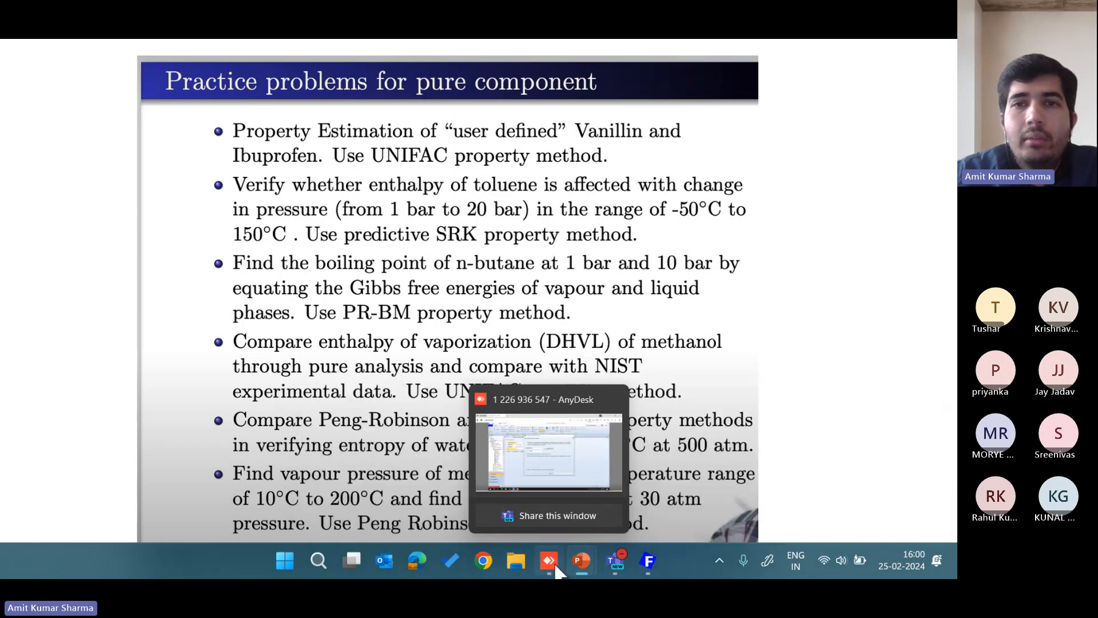
pyautogui.click(556, 572)
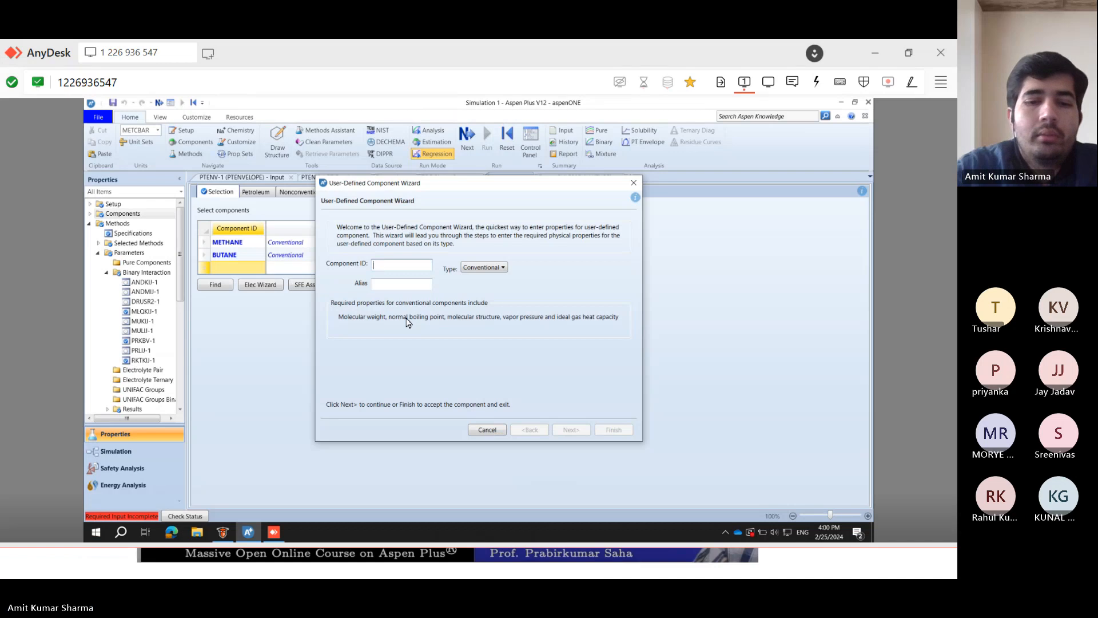
# - Enter VANILIAN as the component ID of the user-defined component, with Conventional as its type
pyautogui.write('VAN')
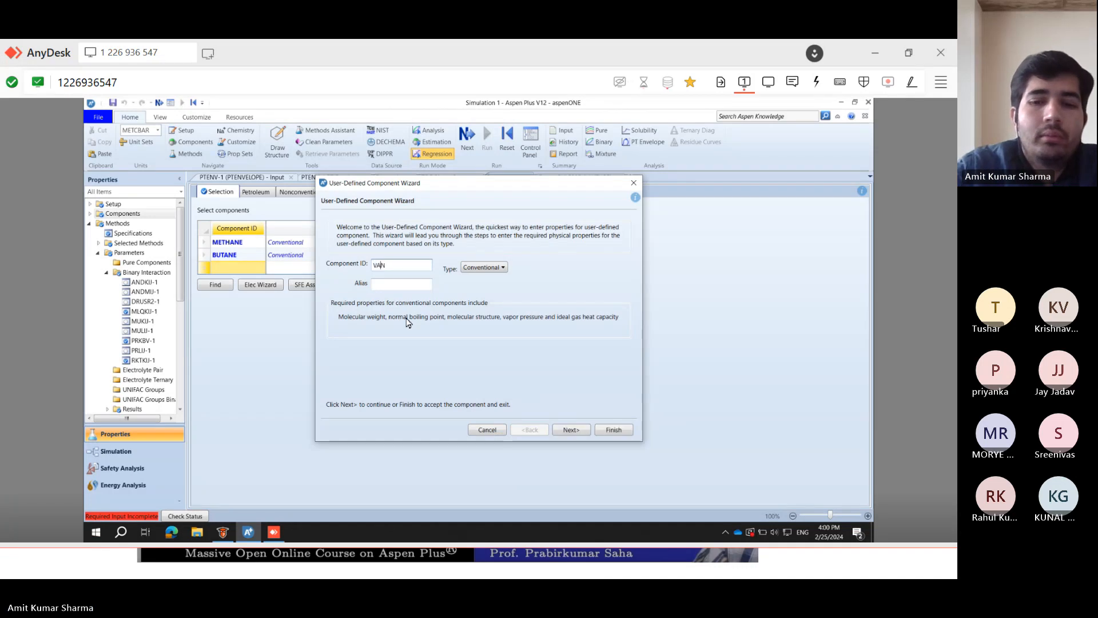
pyautogui.write('ILIAN')
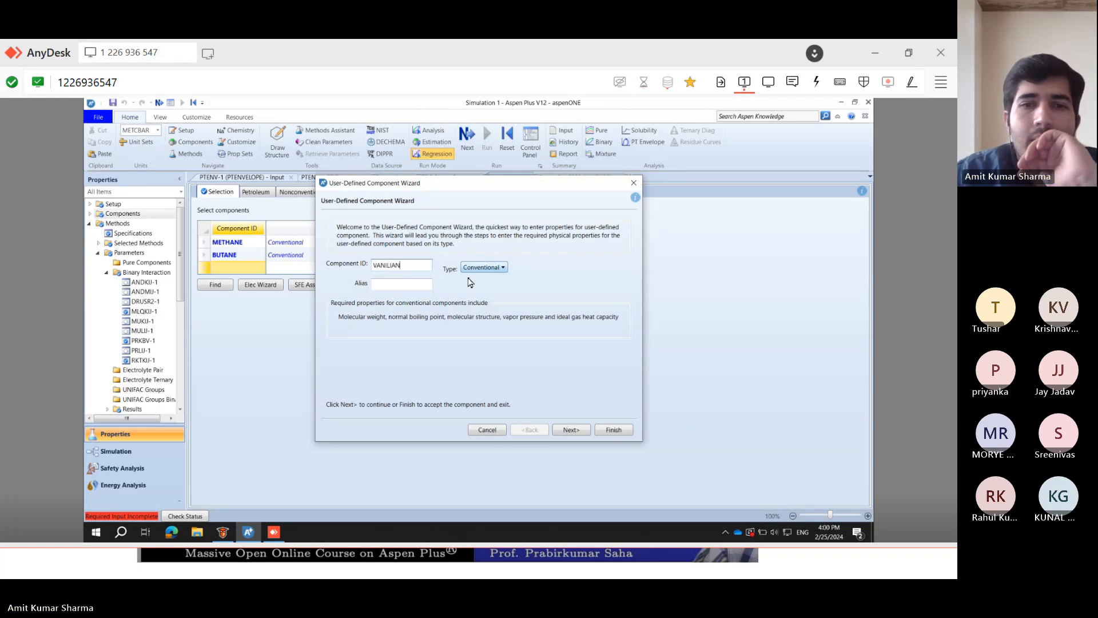
pyautogui.click(482, 267)
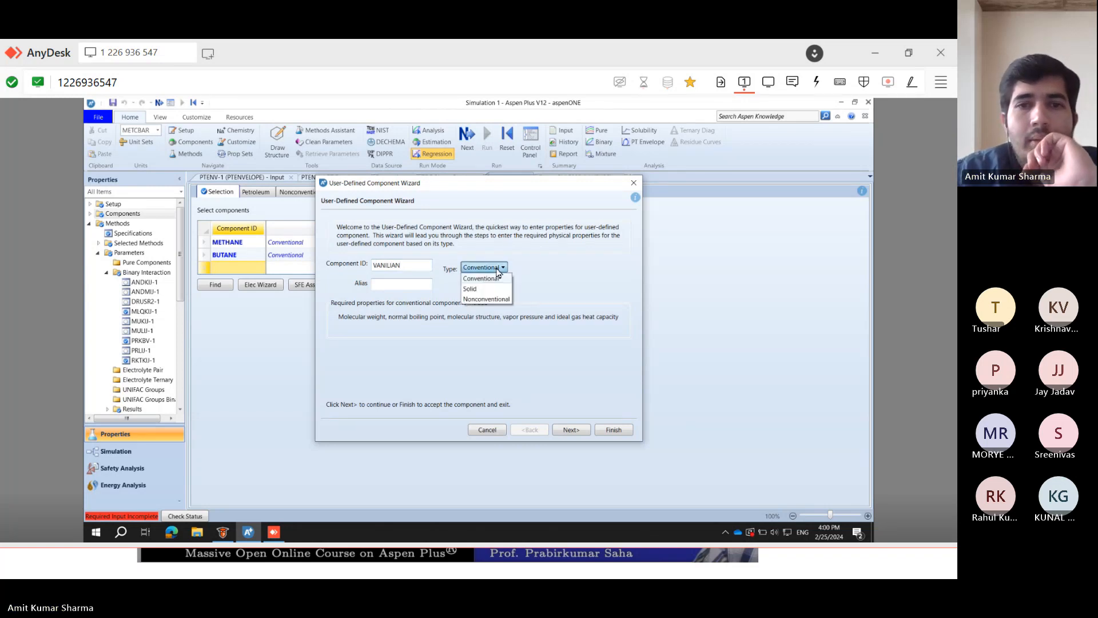
pyautogui.click(481, 278)
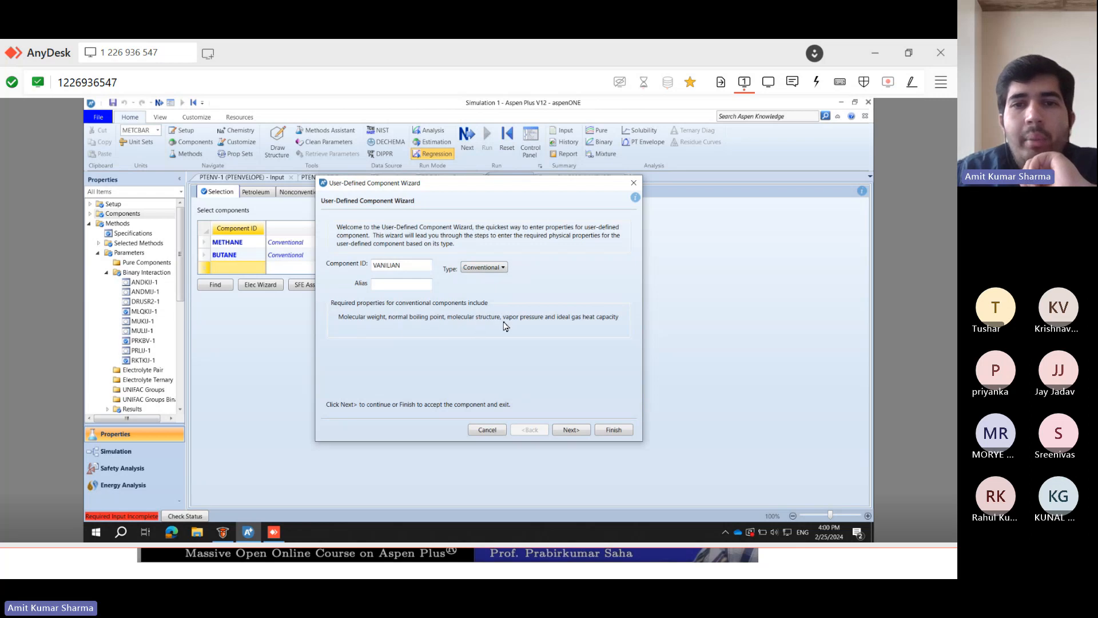
# - Compare the required properties for the Solid and Nonconventional types, set the type back to Conventional and continue to the basic data page
pyautogui.click(503, 269)
pyautogui.click(493, 289)
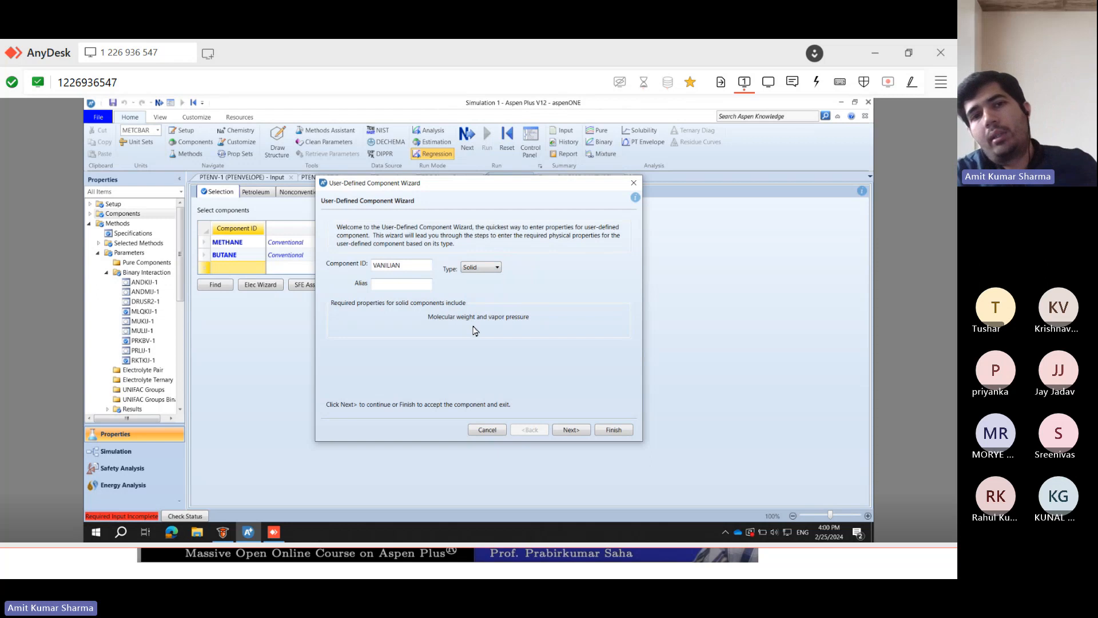
pyautogui.click(480, 267)
pyautogui.click(493, 304)
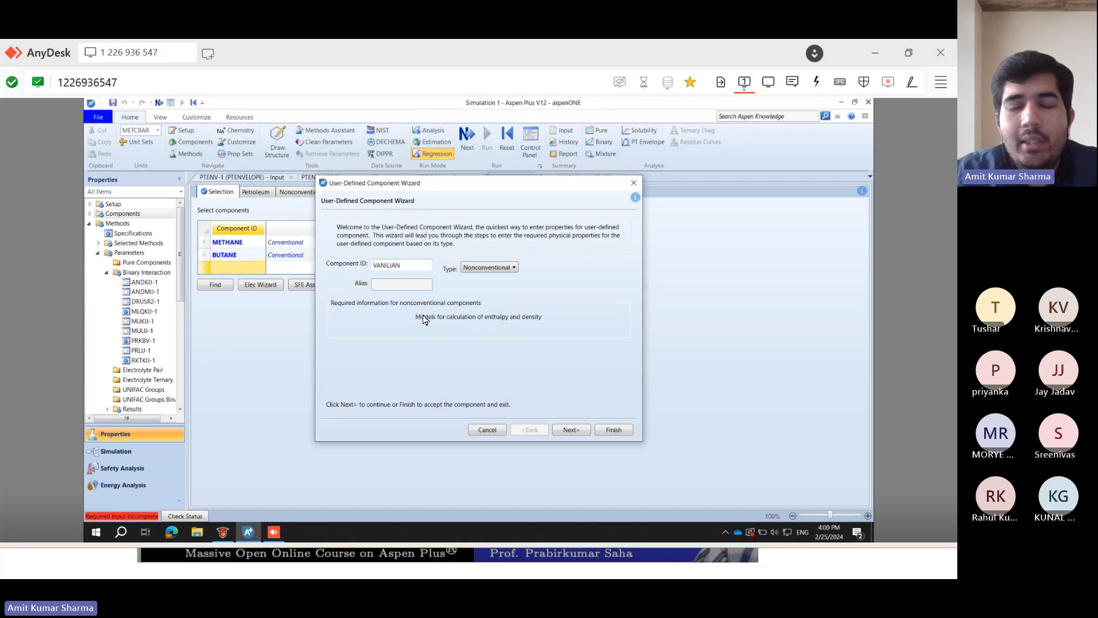
pyautogui.click(509, 269)
pyautogui.click(495, 282)
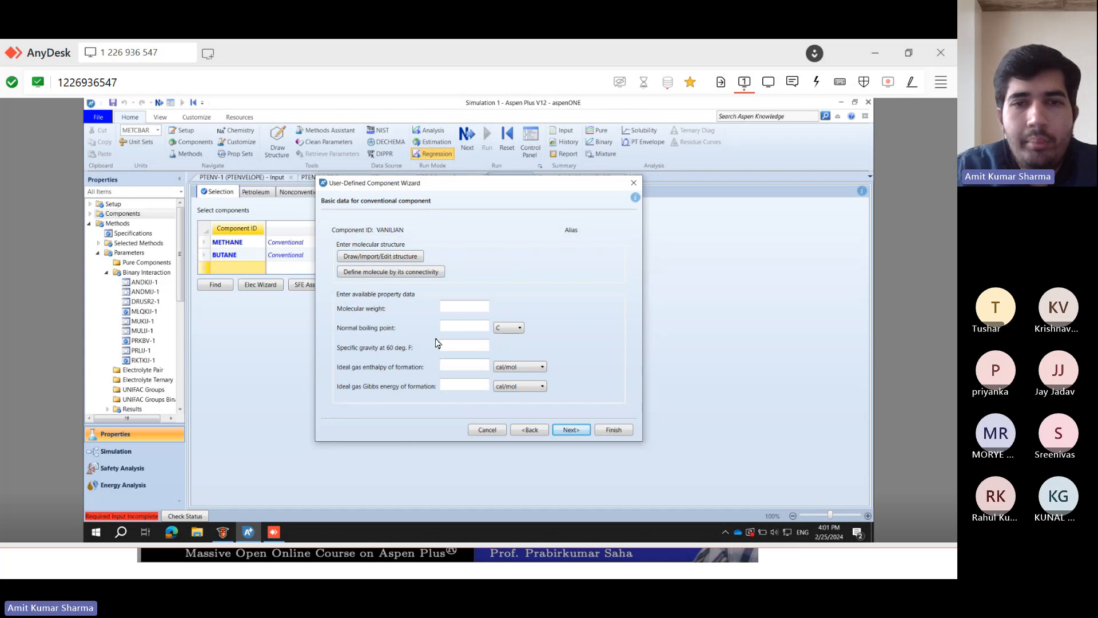
# - View the Molecule Editor for the component's structure, close it without drawing, and return to the wizard's first page
pyautogui.click(369, 258)
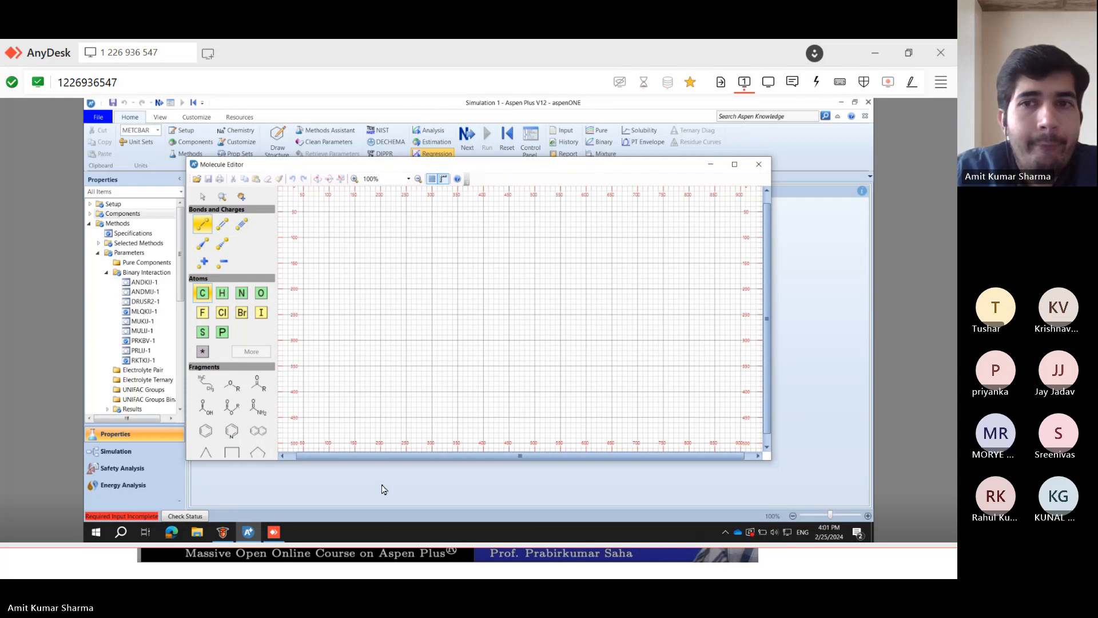
pyautogui.click(758, 164)
pyautogui.moveTo(531, 190); pyautogui.dragTo(638, 203)
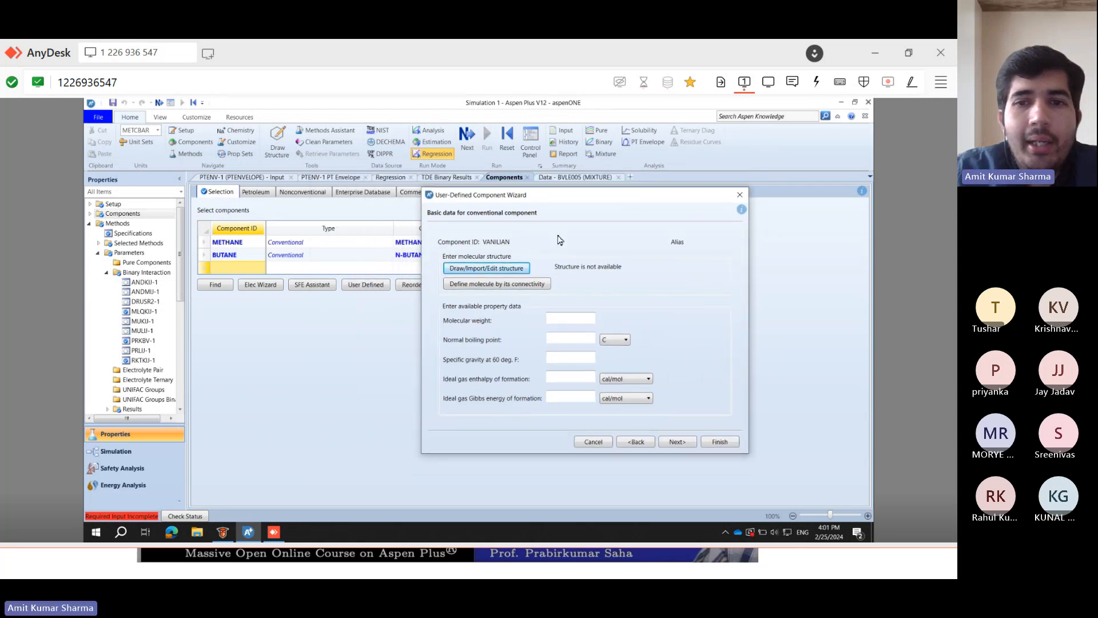
pyautogui.click(634, 445)
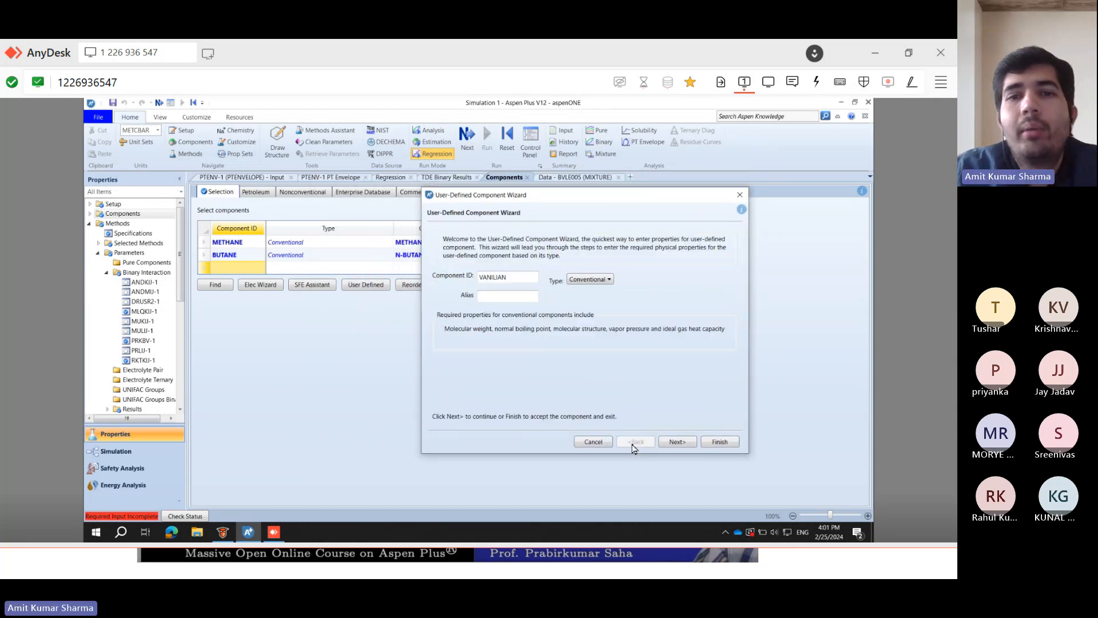
# - Cancel the user-defined component wizard and enter H20 as a new component ID below BUTANE
pyautogui.click(593, 444)
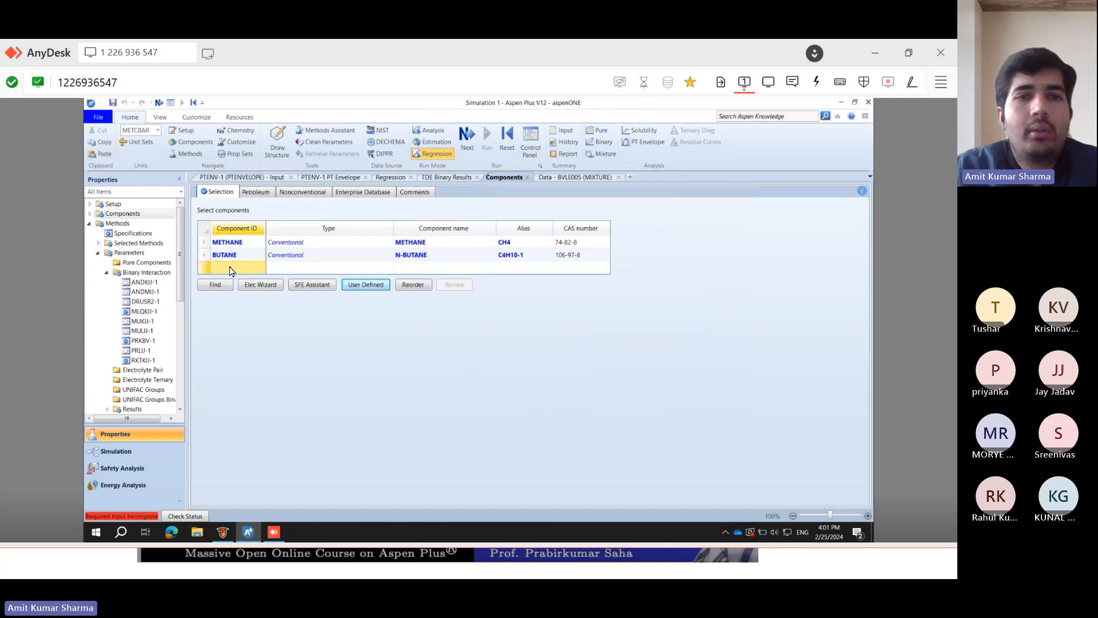
pyautogui.click(225, 244)
pyautogui.click(227, 257)
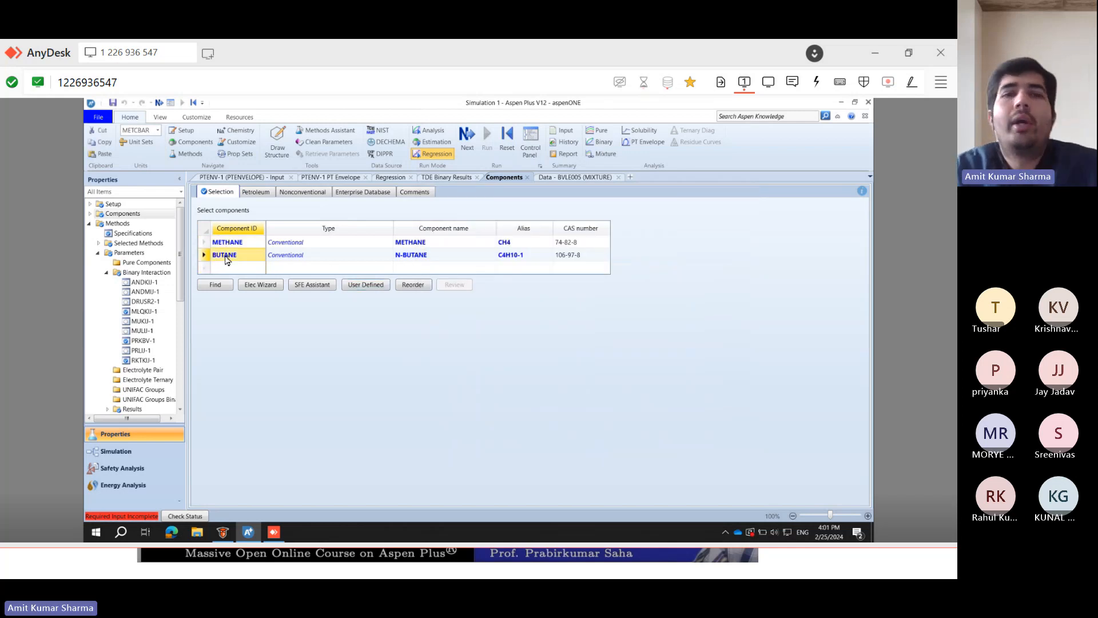
pyautogui.click(239, 243)
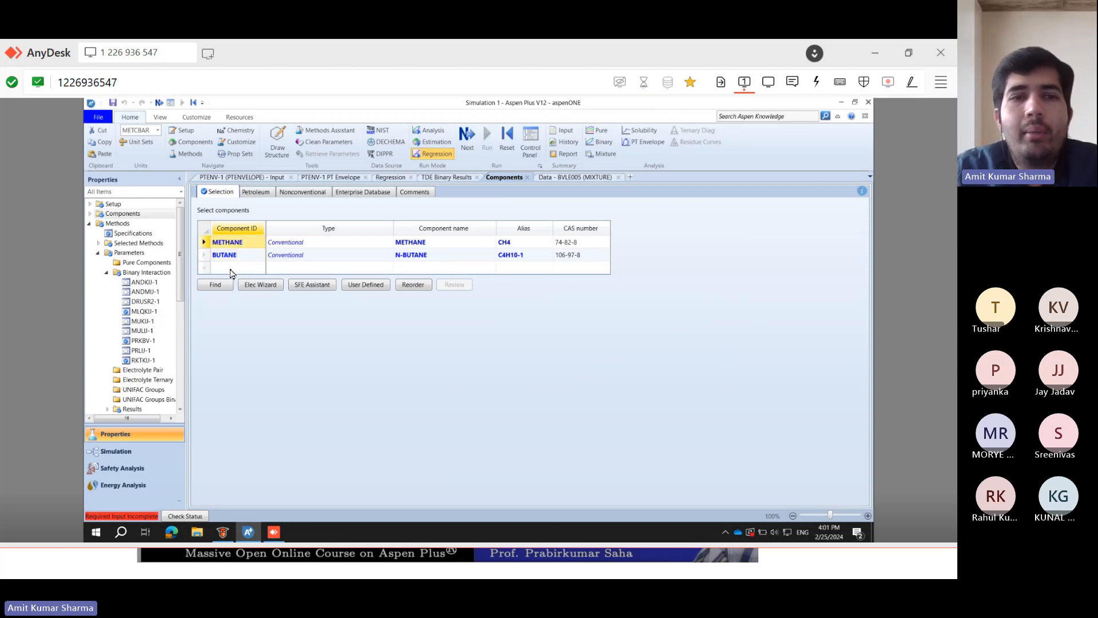
pyautogui.click(231, 268)
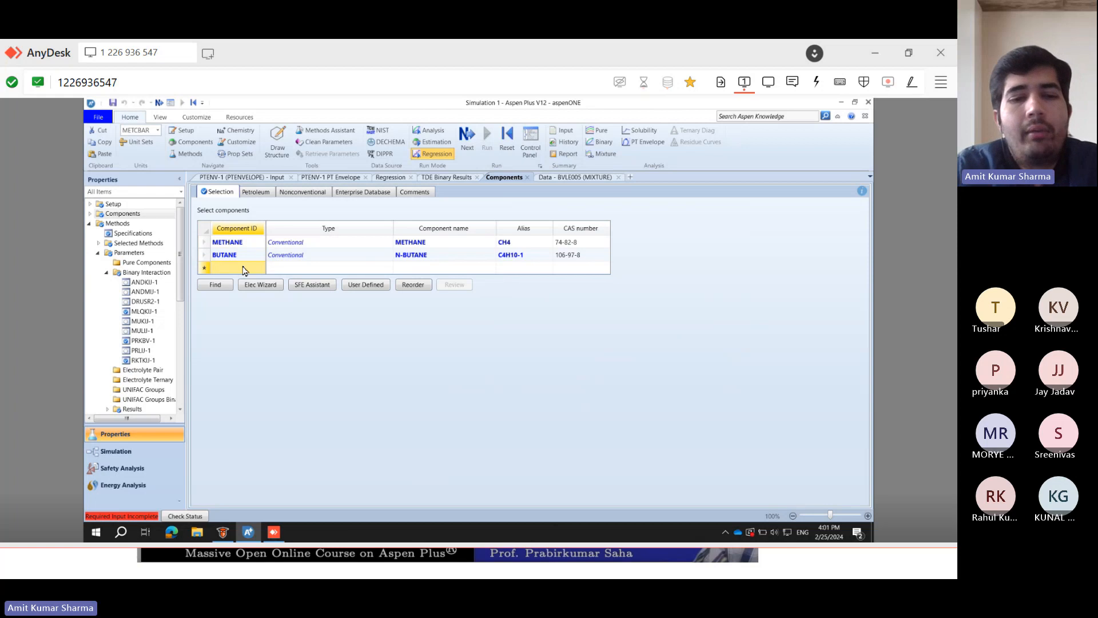
pyautogui.write('H20')
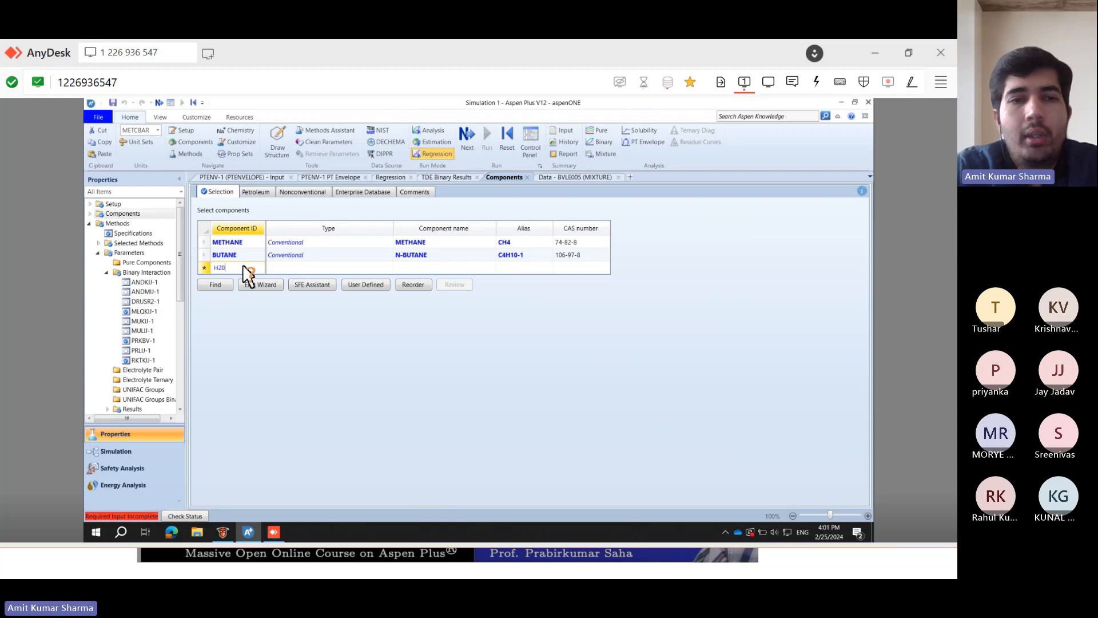
pyautogui.press('Return')
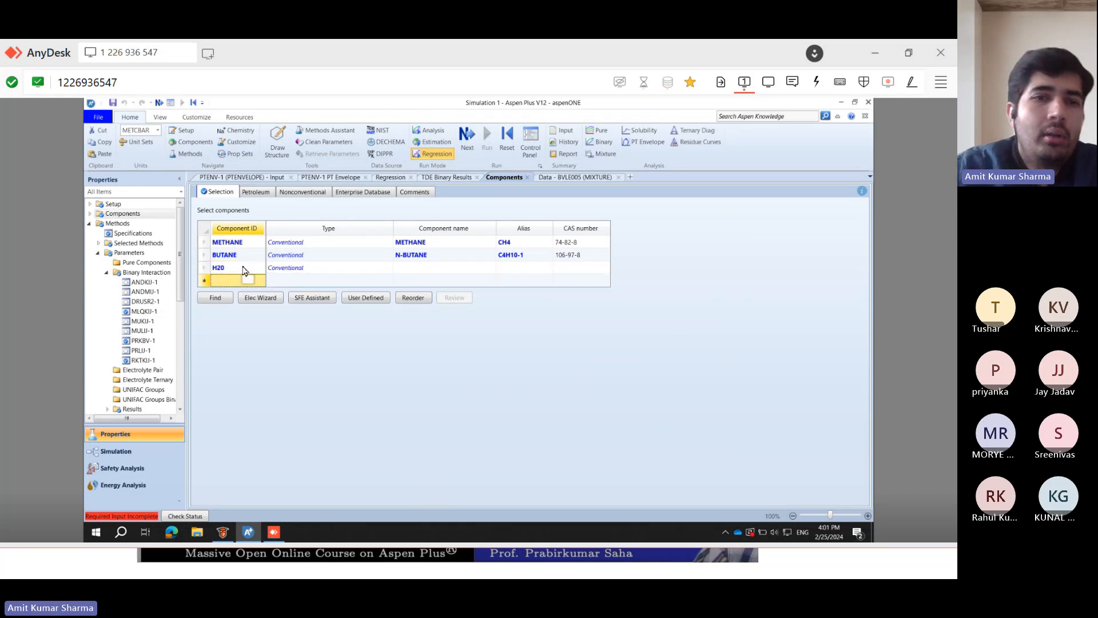
# - Correct the H20 component ID to H2O, deleting and replacing the old component
pyautogui.click(242, 268)
pyautogui.click(240, 267)
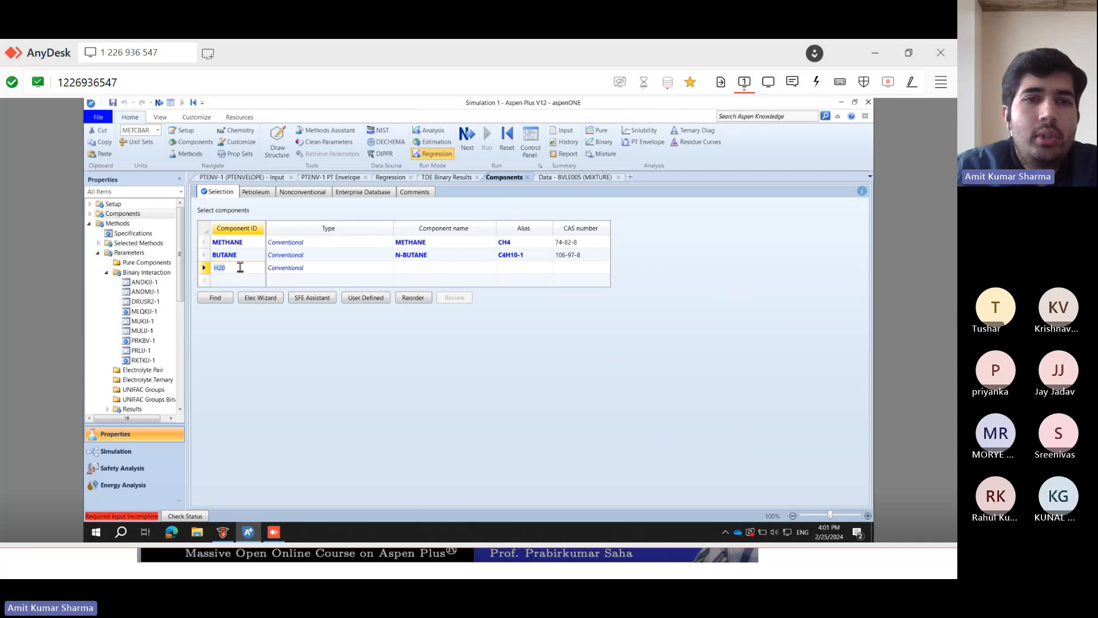
pyautogui.press('BackSpace')
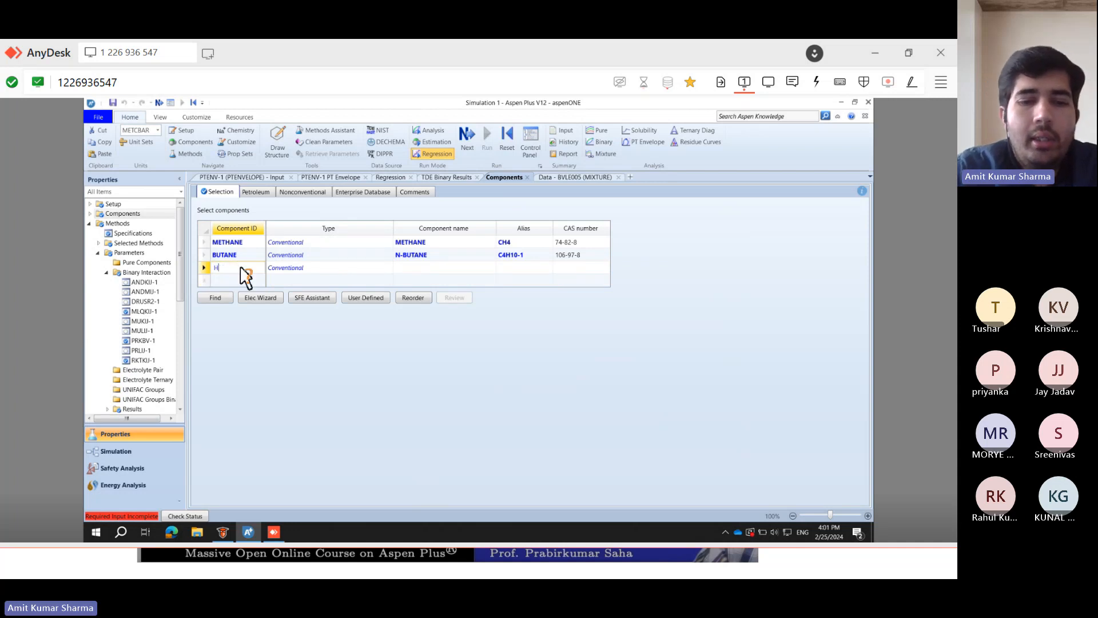
pyautogui.write('H2O')
pyautogui.press('Return')
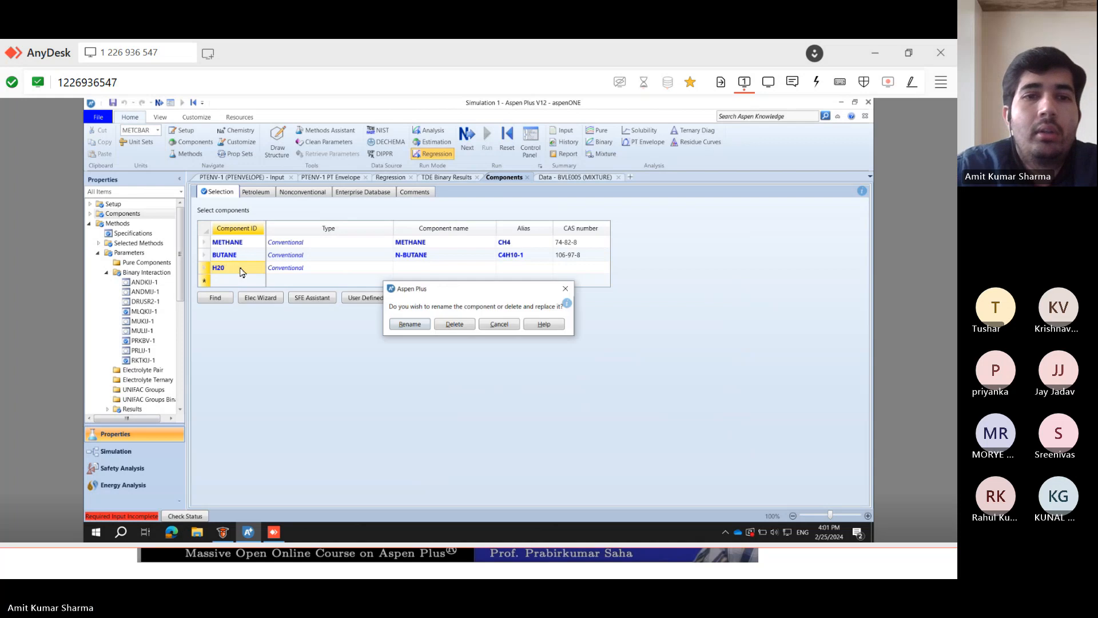
pyautogui.click(456, 325)
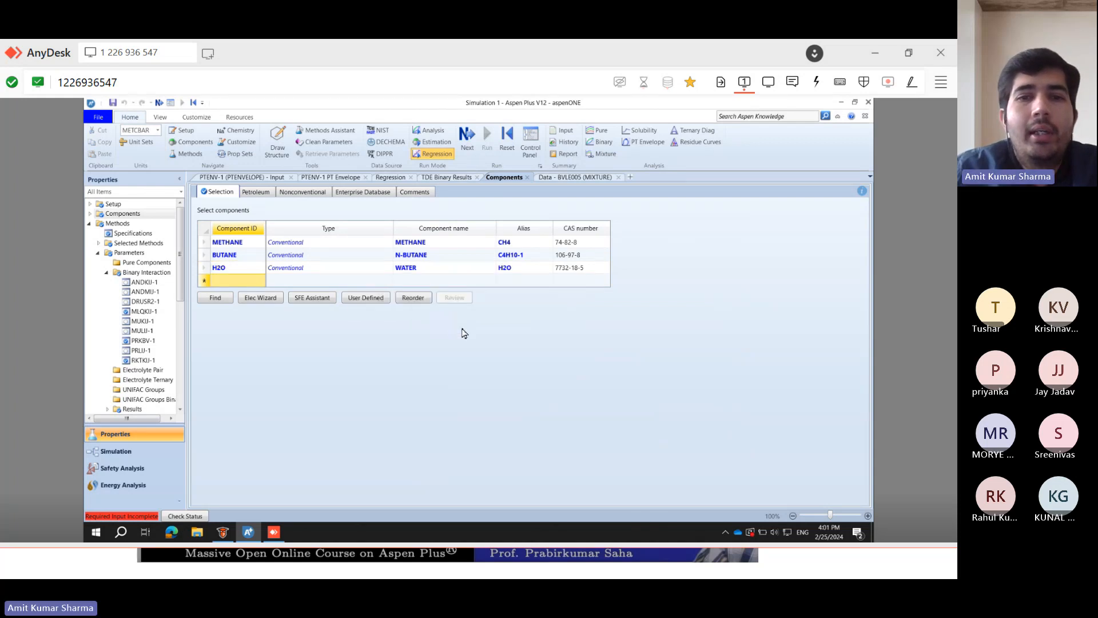
# - Add another component with the ID CX below H2O
pyautogui.click(239, 281)
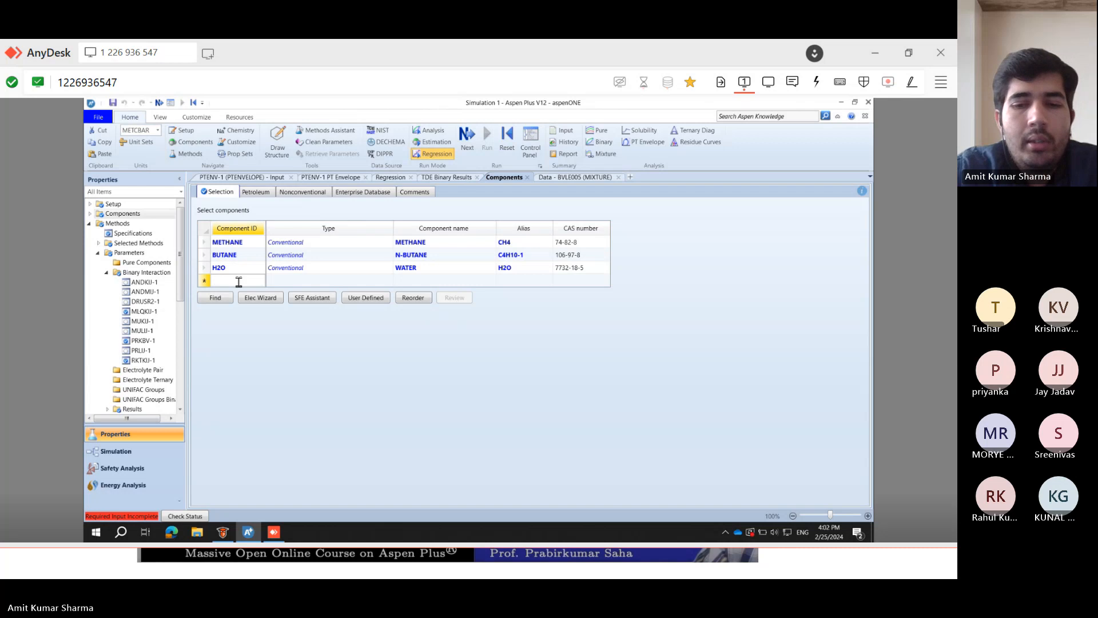
pyautogui.write('X')
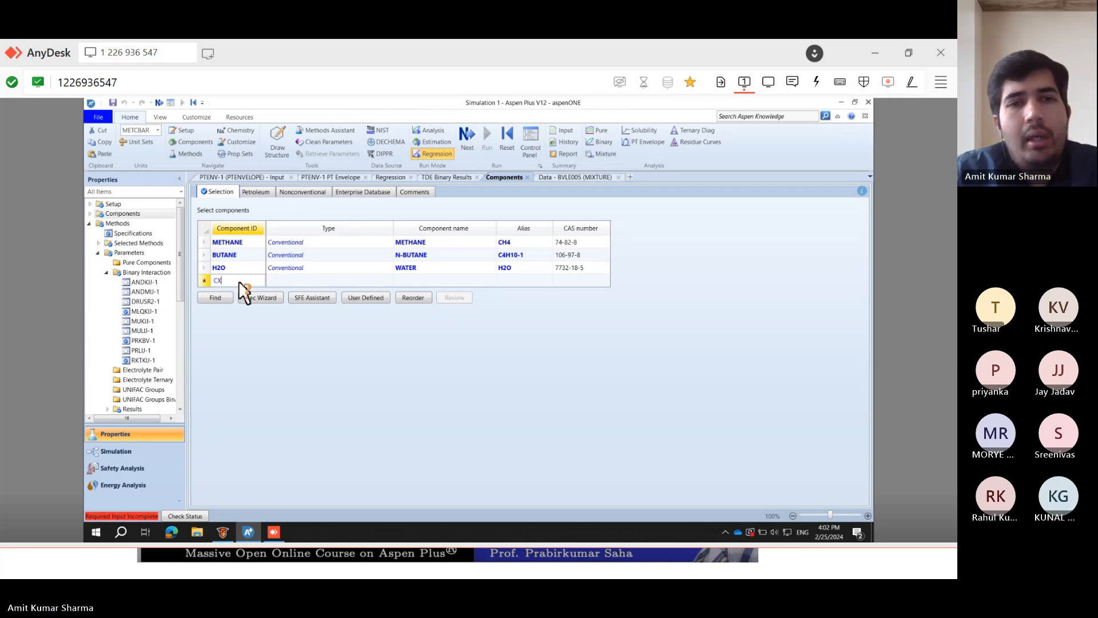
pyautogui.press('Return')
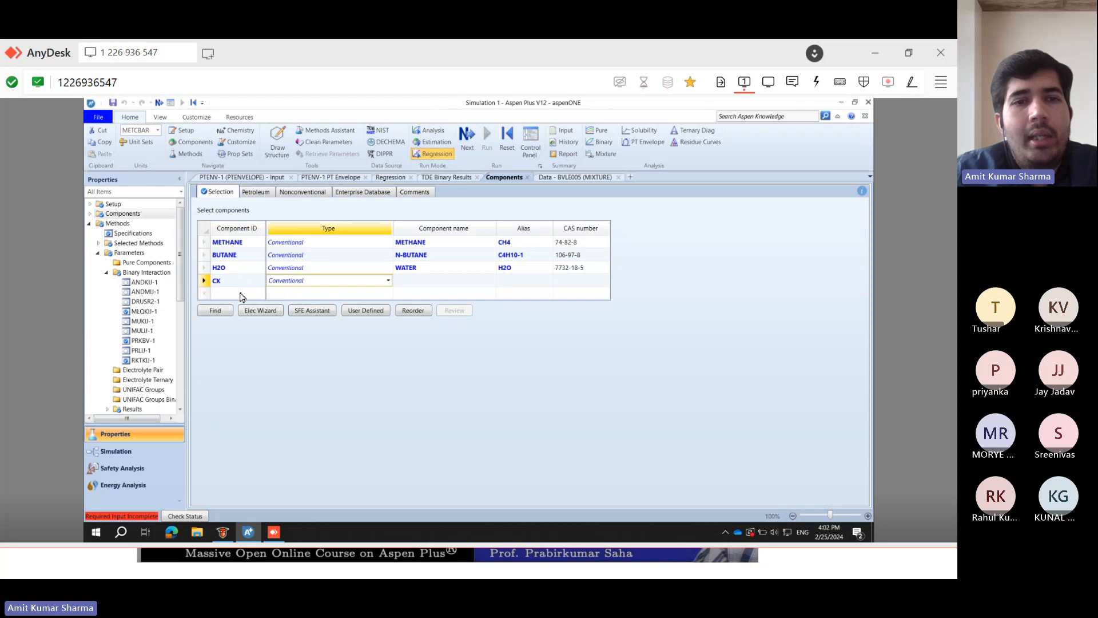
pyautogui.click(241, 293)
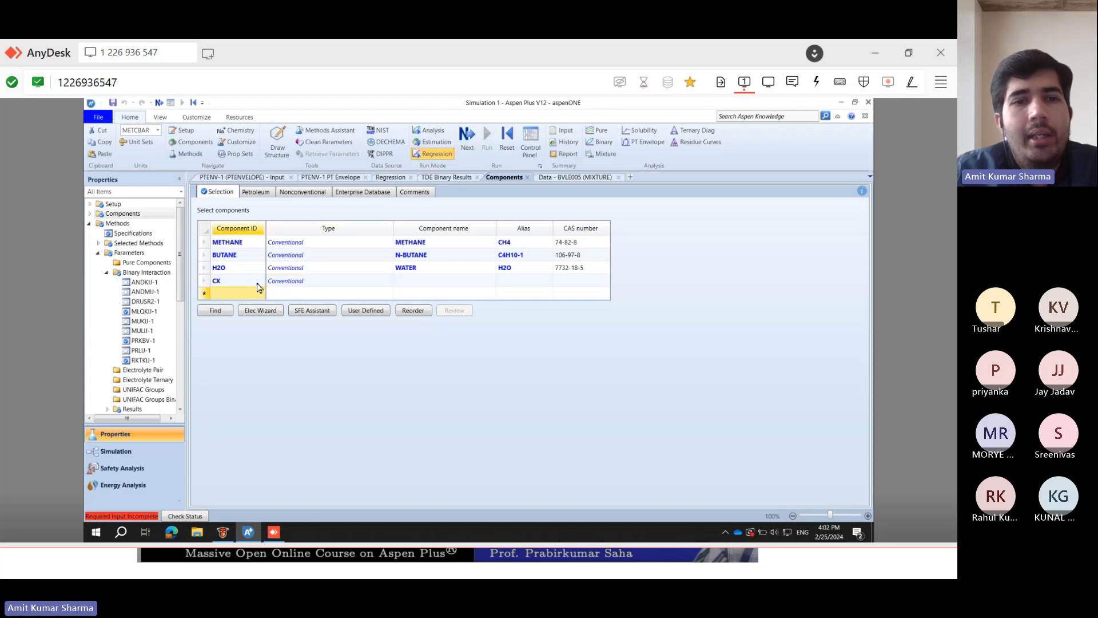
pyautogui.click(577, 282)
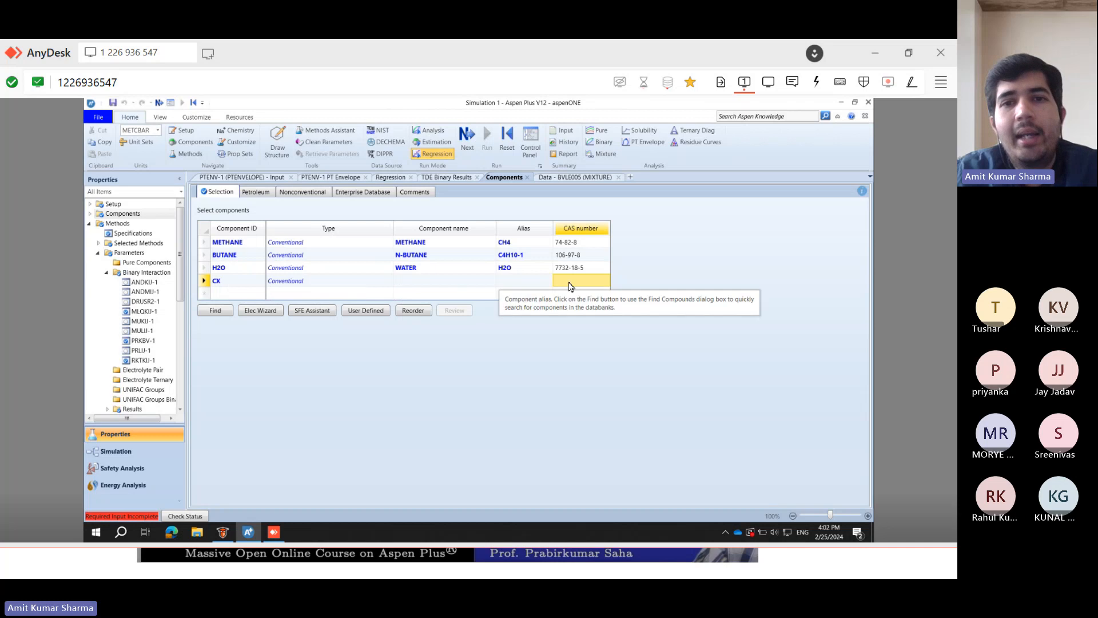
# - Start the User-Defined Component Wizard for CX, keep the Conventional type and continue to the basic data page
pyautogui.click(221, 283)
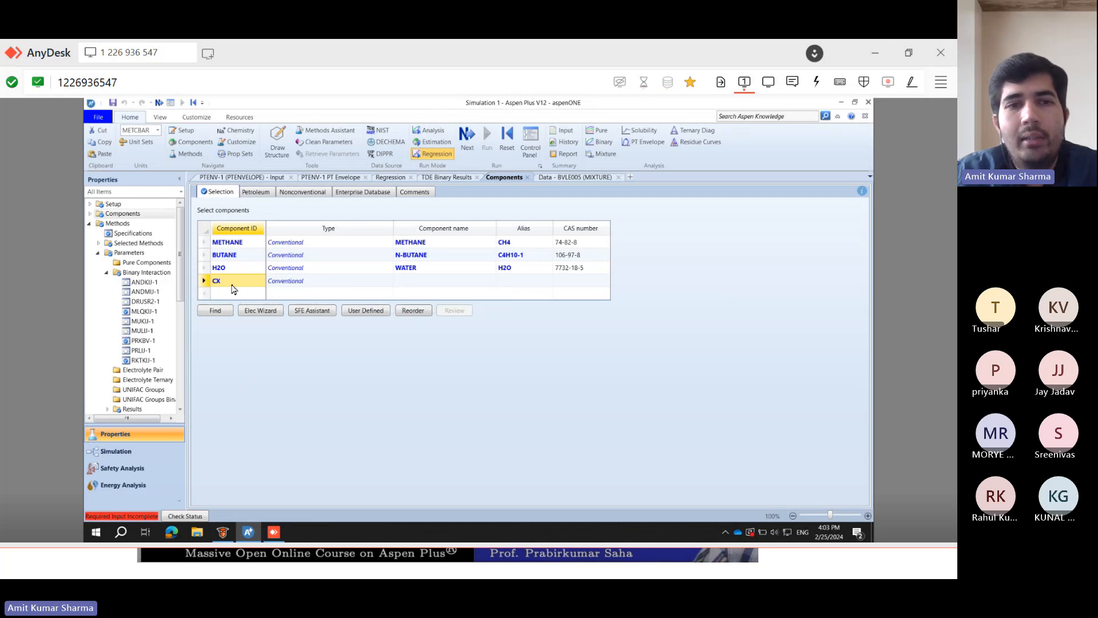
pyautogui.click(357, 310)
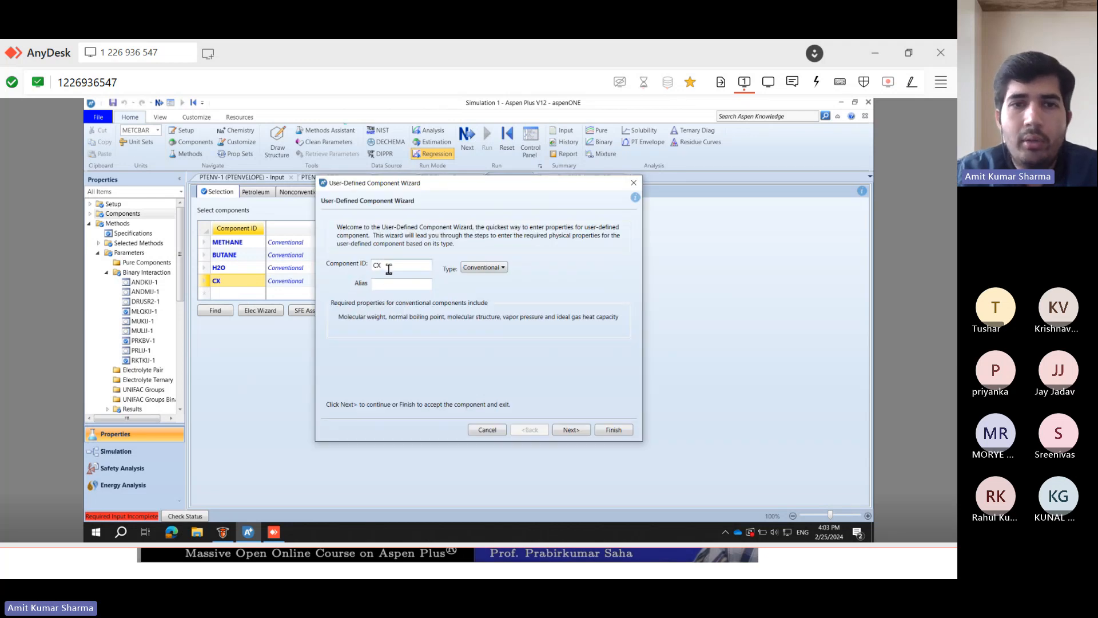
pyautogui.click(497, 269)
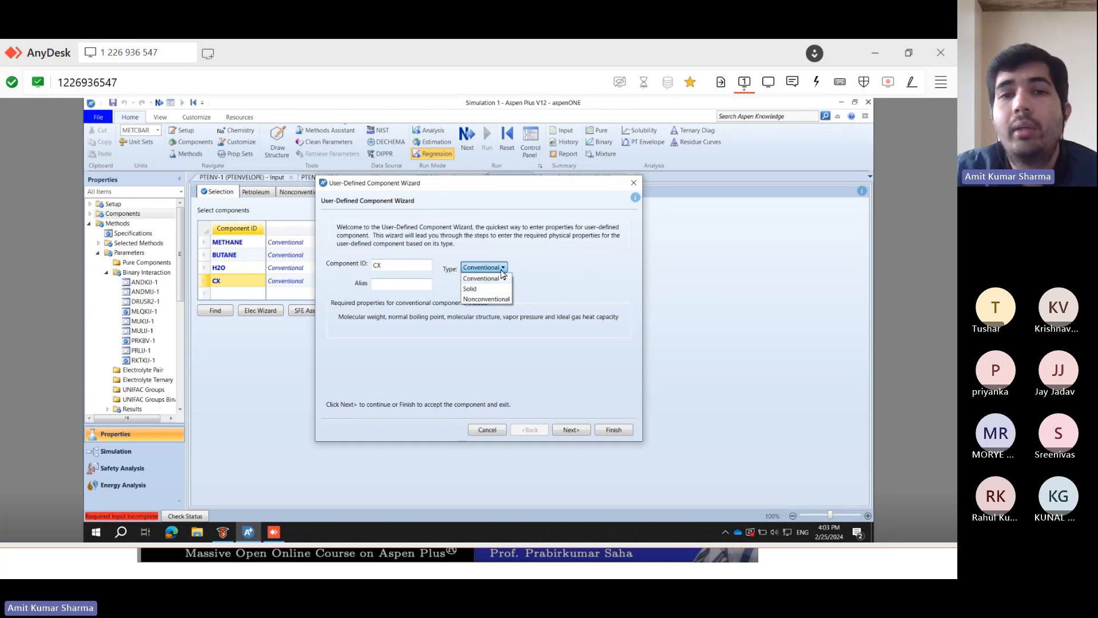
pyautogui.click(517, 286)
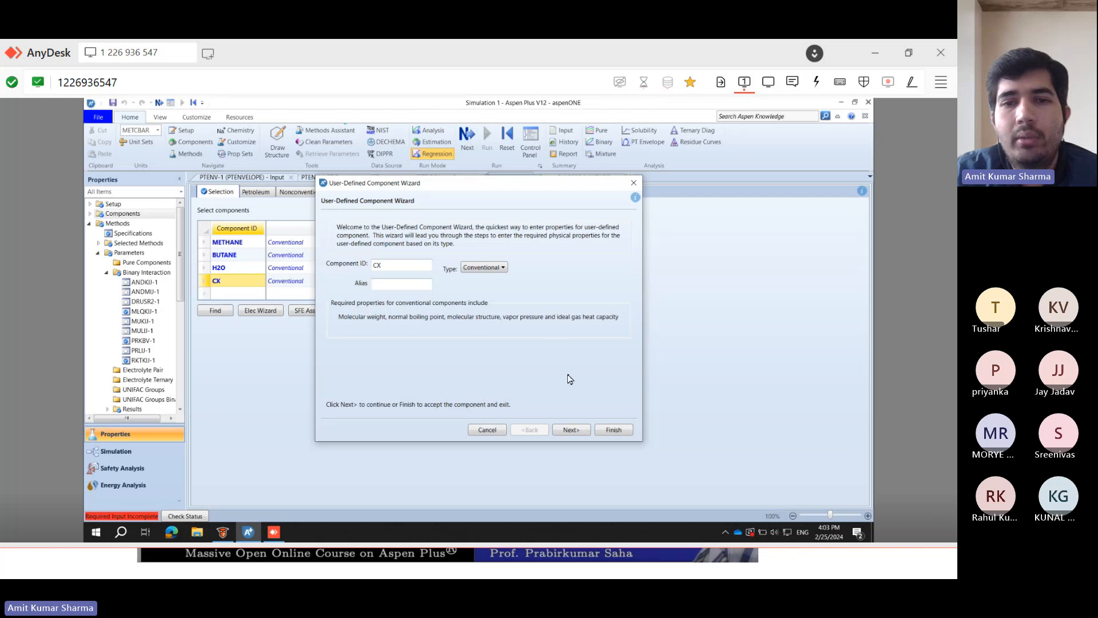
pyautogui.click(572, 431)
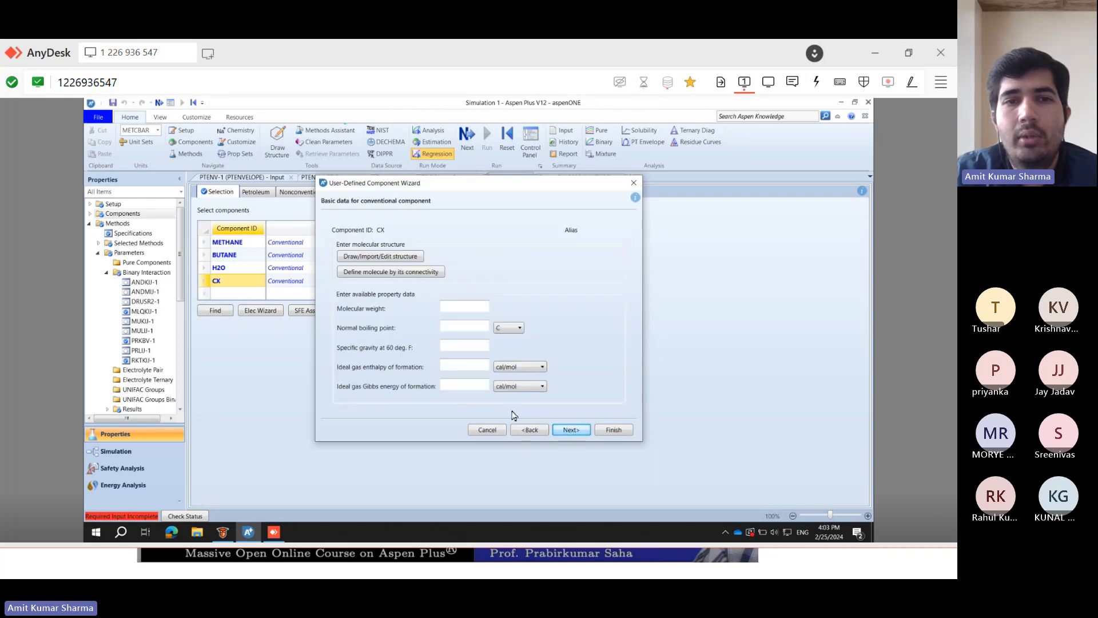
# - Open the Molecule Editor for CX and place a benzene ring on the drawing area
pyautogui.click(371, 260)
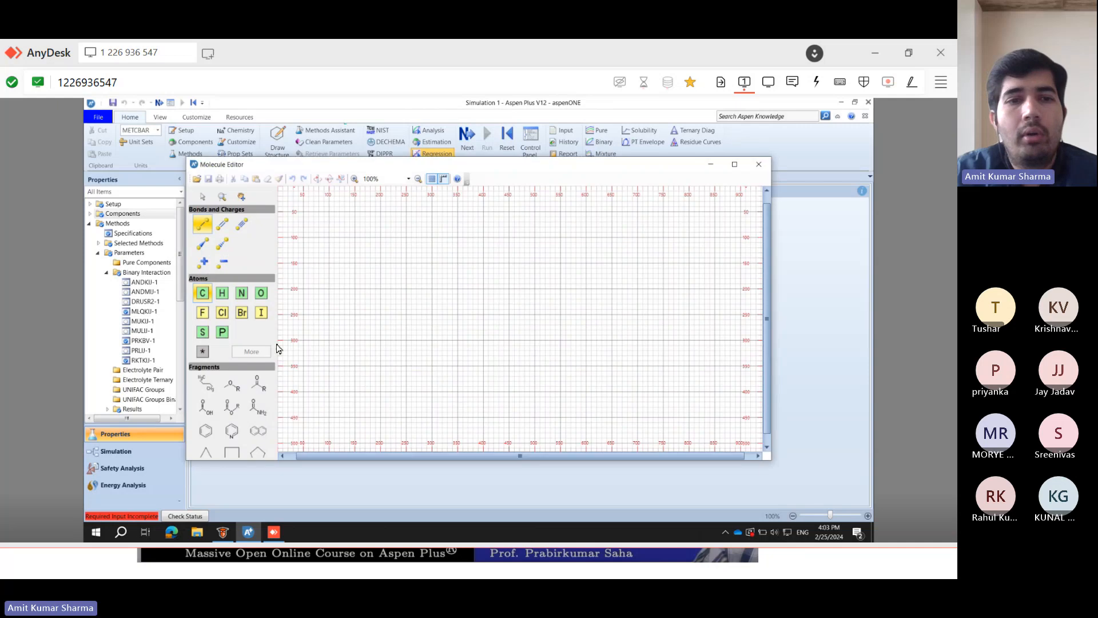
pyautogui.click(206, 432)
pyautogui.click(504, 309)
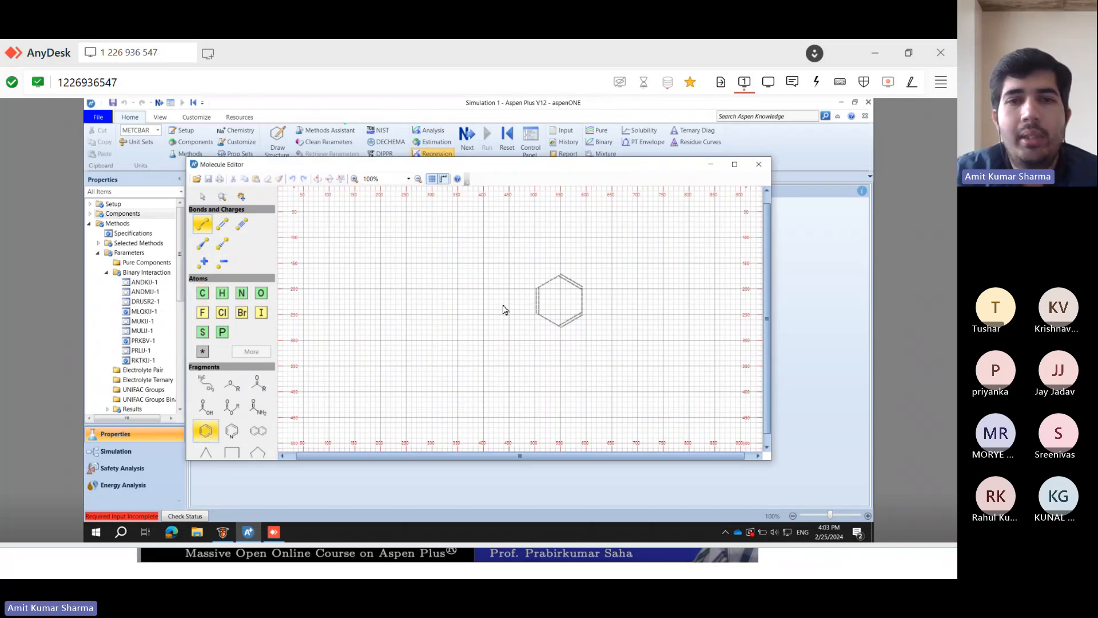
pyautogui.click(414, 327)
pyautogui.press('Escape')
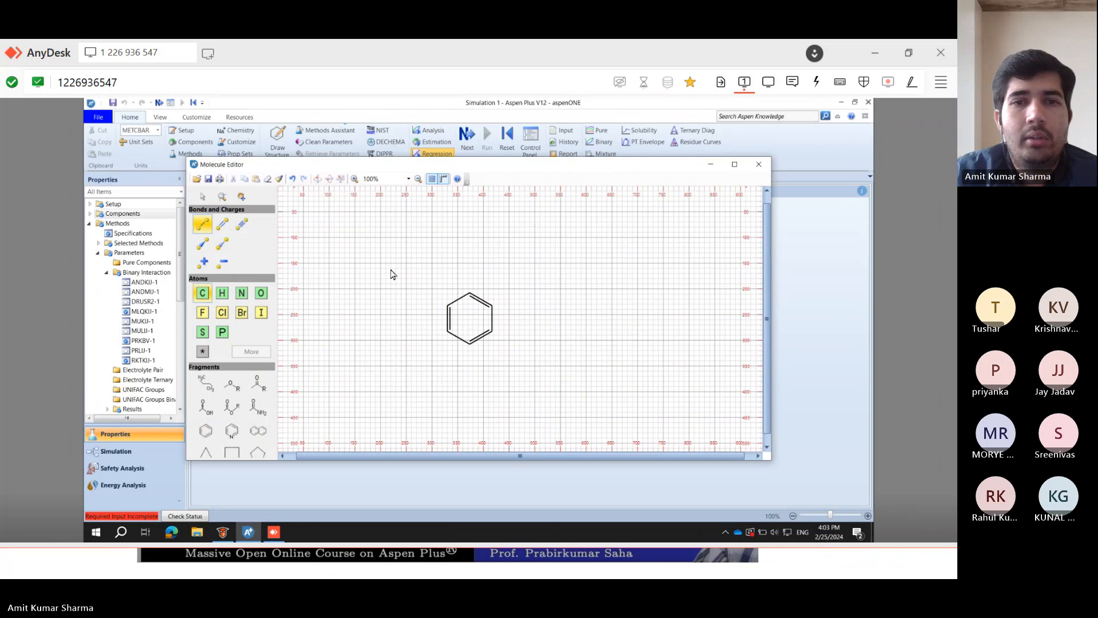
# - Place a carbon atom above the benzene ring and an oxygen atom to the right of the ring
pyautogui.click(463, 247)
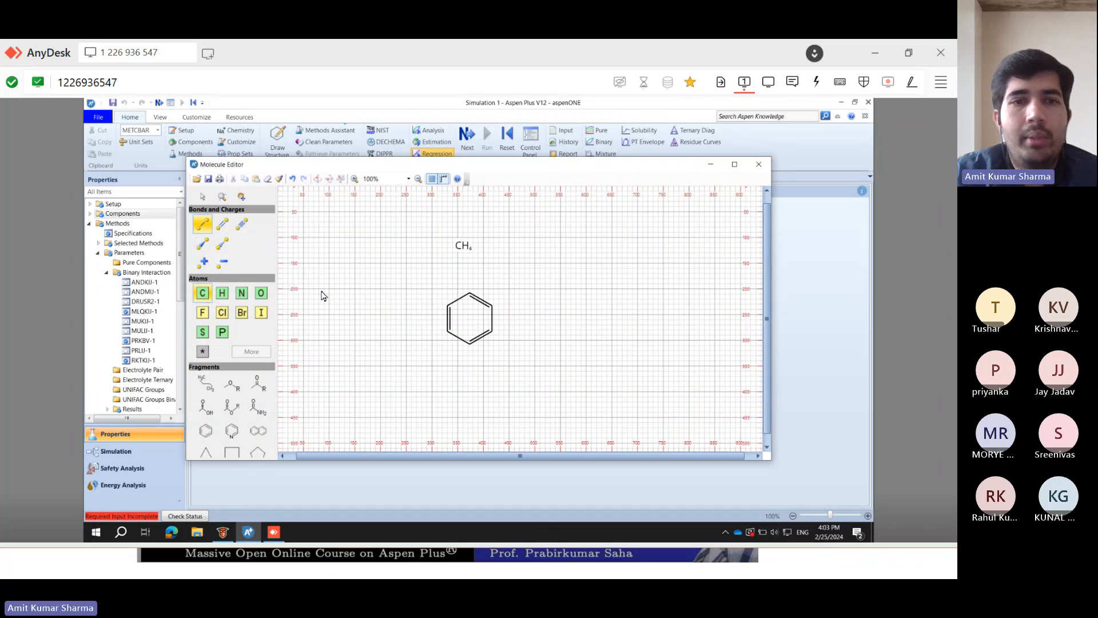
pyautogui.click(265, 293)
pyautogui.click(605, 293)
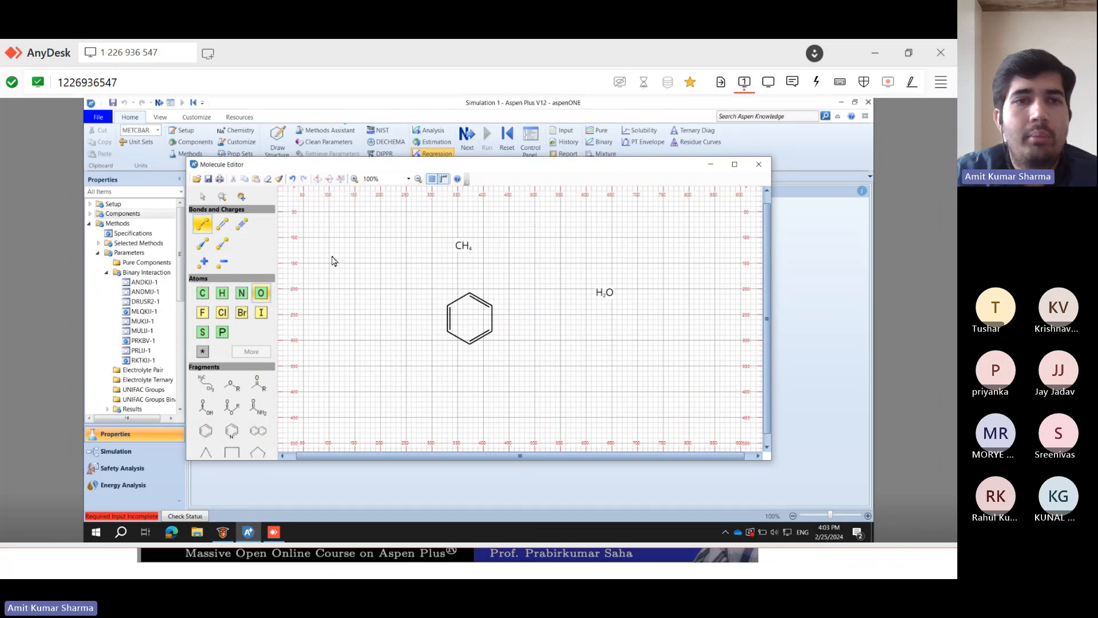
# - Try to double-bond the atom above the ring to the ring, and attach a single-bonded oxygen to the separate oxygen atom
pyautogui.click(221, 225)
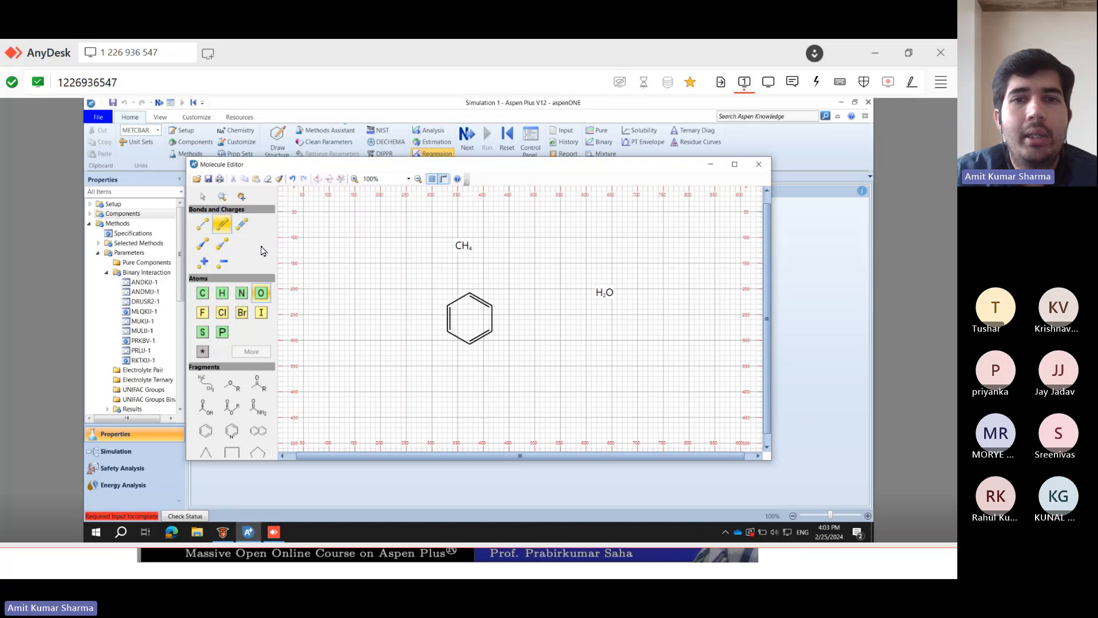
pyautogui.click(462, 247)
pyautogui.click(469, 293)
pyautogui.click(462, 264)
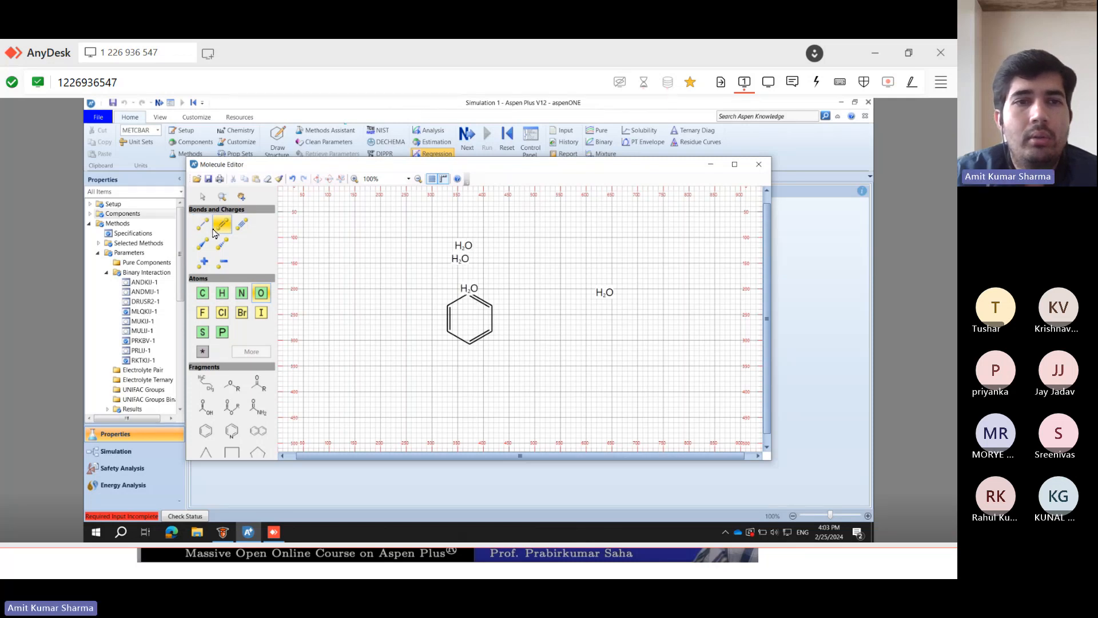
pyautogui.click(202, 224)
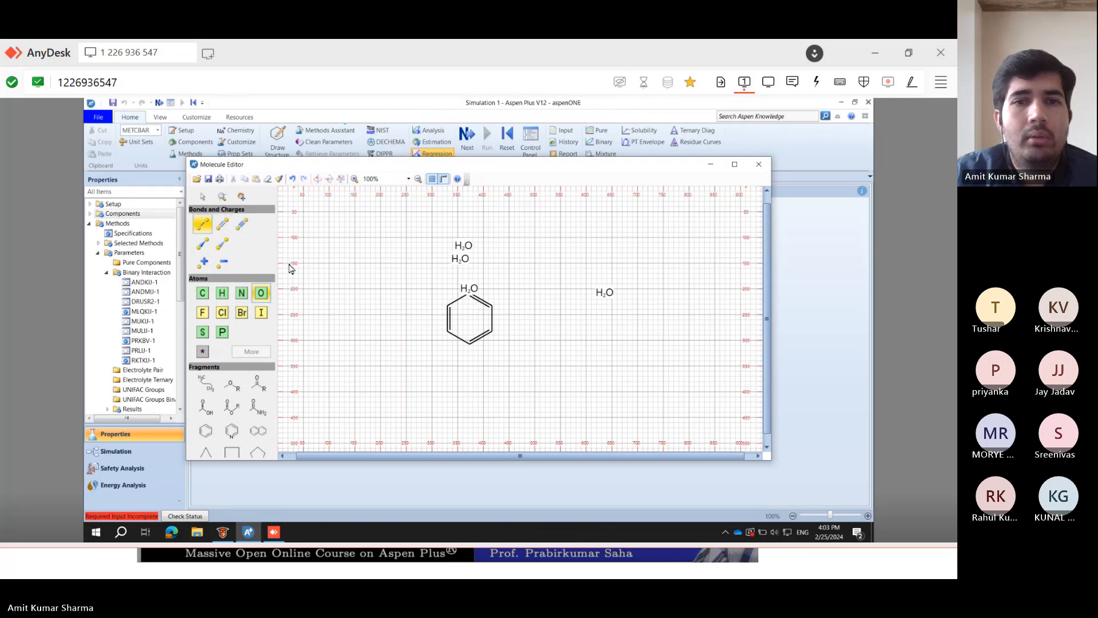
pyautogui.click(602, 294)
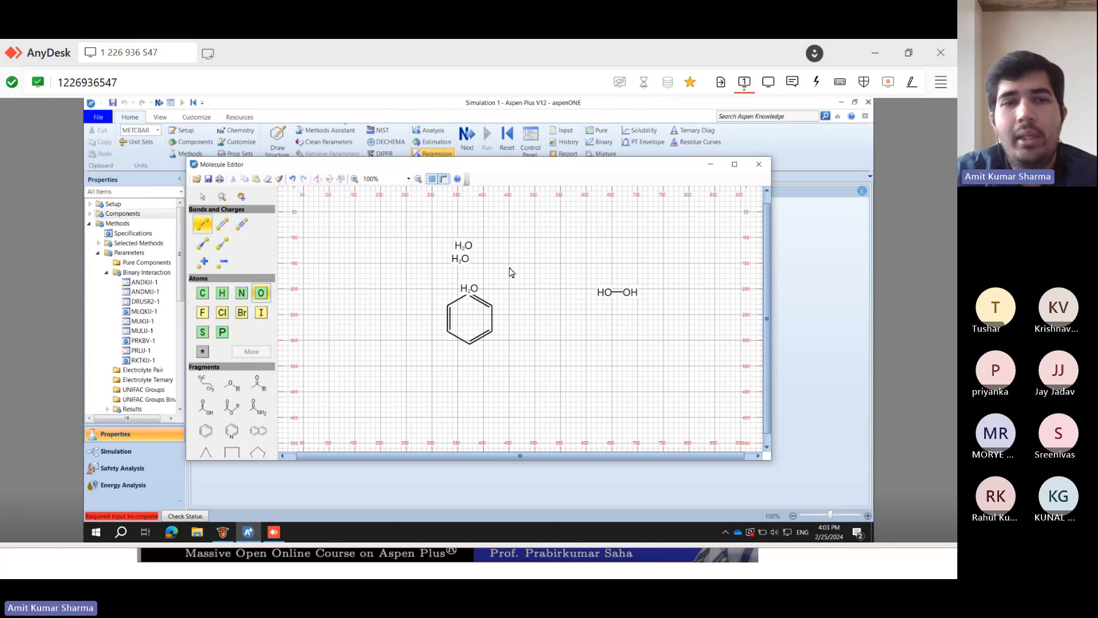
# - Close the Molecule Editor and save the CX structure with its unconnected fragments
pyautogui.click(197, 179)
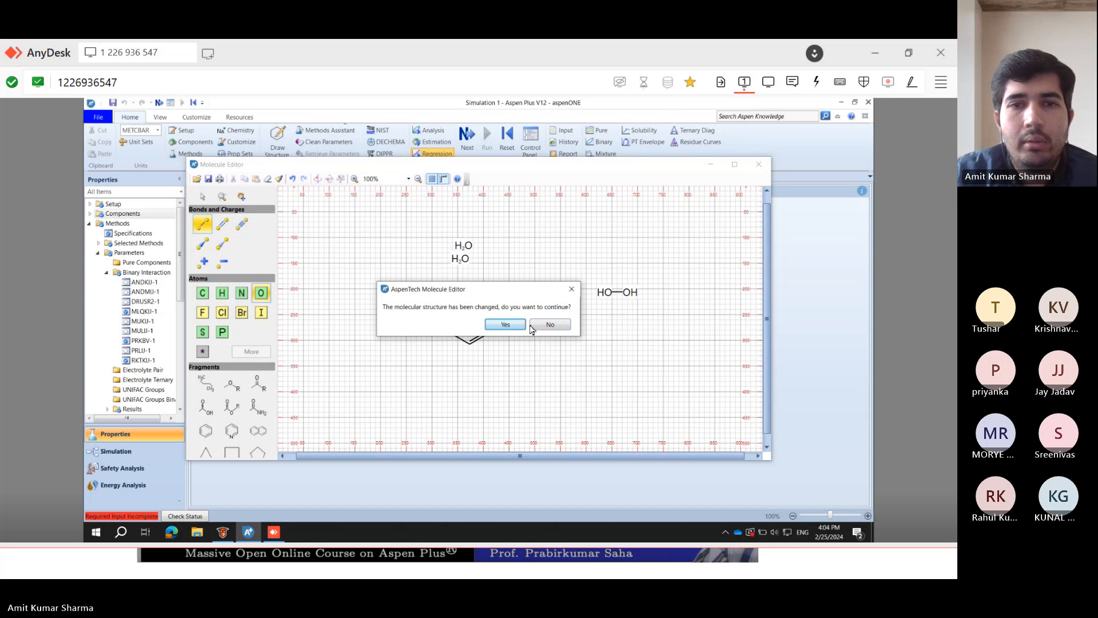
pyautogui.click(549, 325)
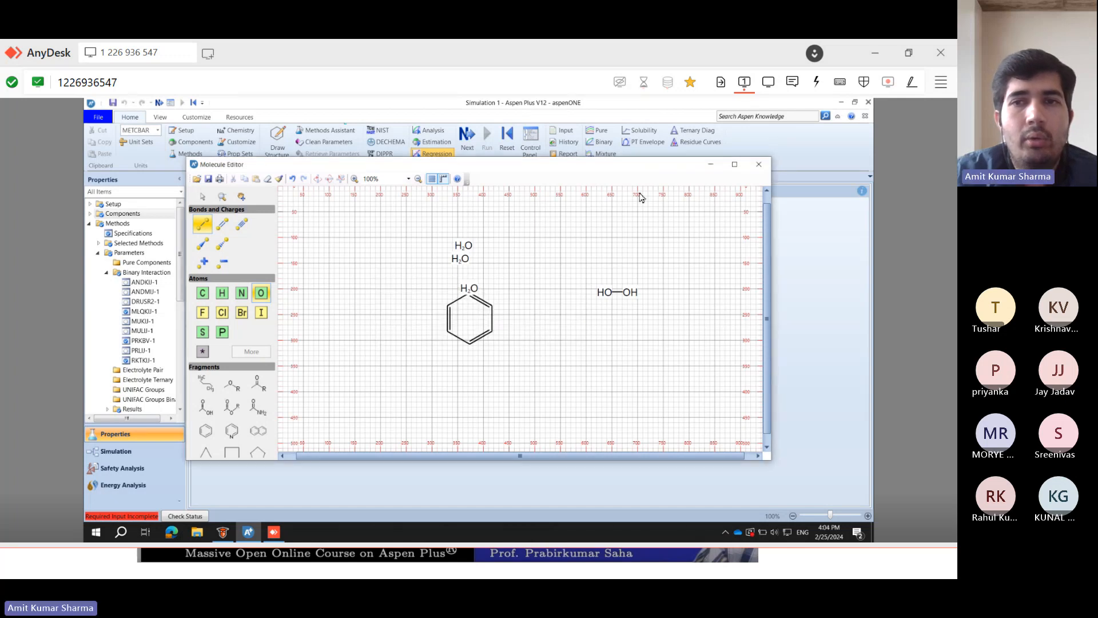
pyautogui.click(759, 165)
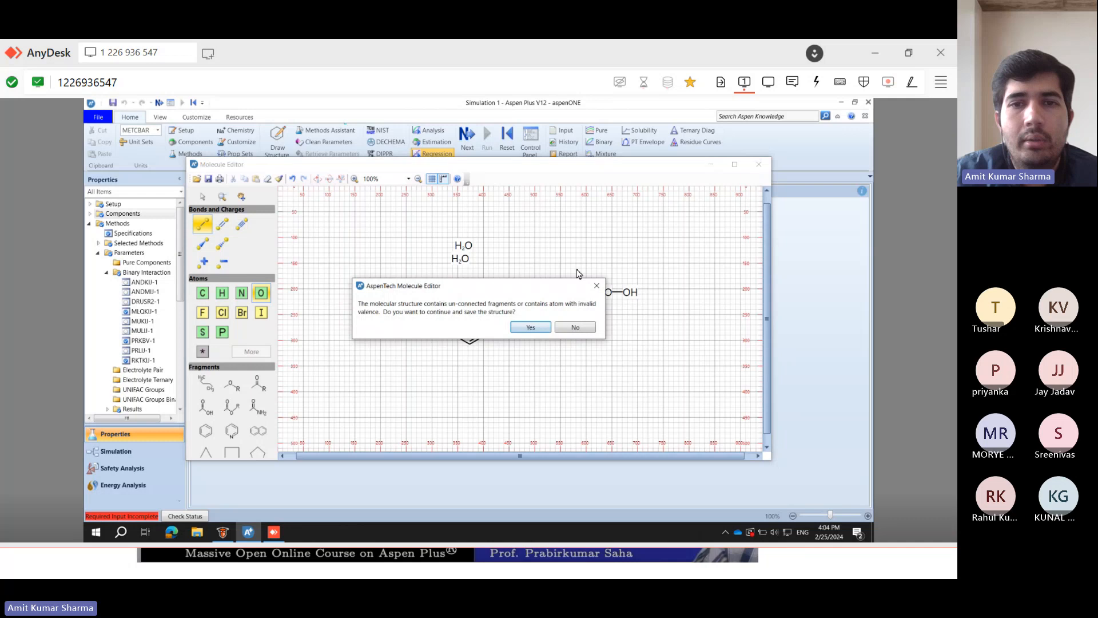
pyautogui.click(533, 326)
# - Switch to Chrome, search the web for "chemical book" and open the ChemicalBook chemical search engine site
pyautogui.moveTo(397, 578)
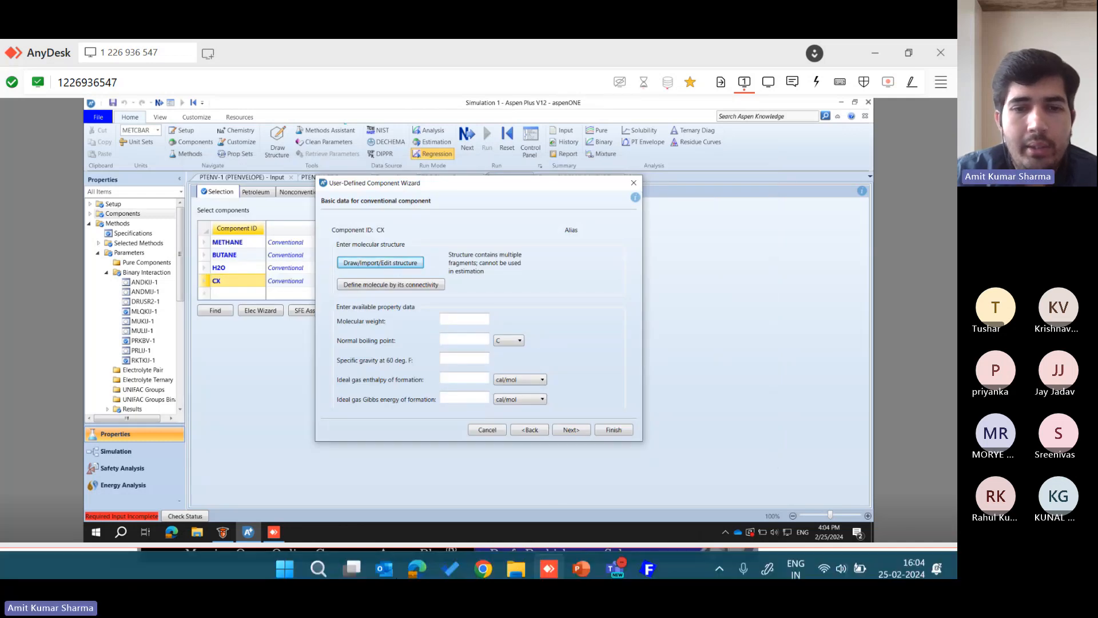
pyautogui.click(479, 562)
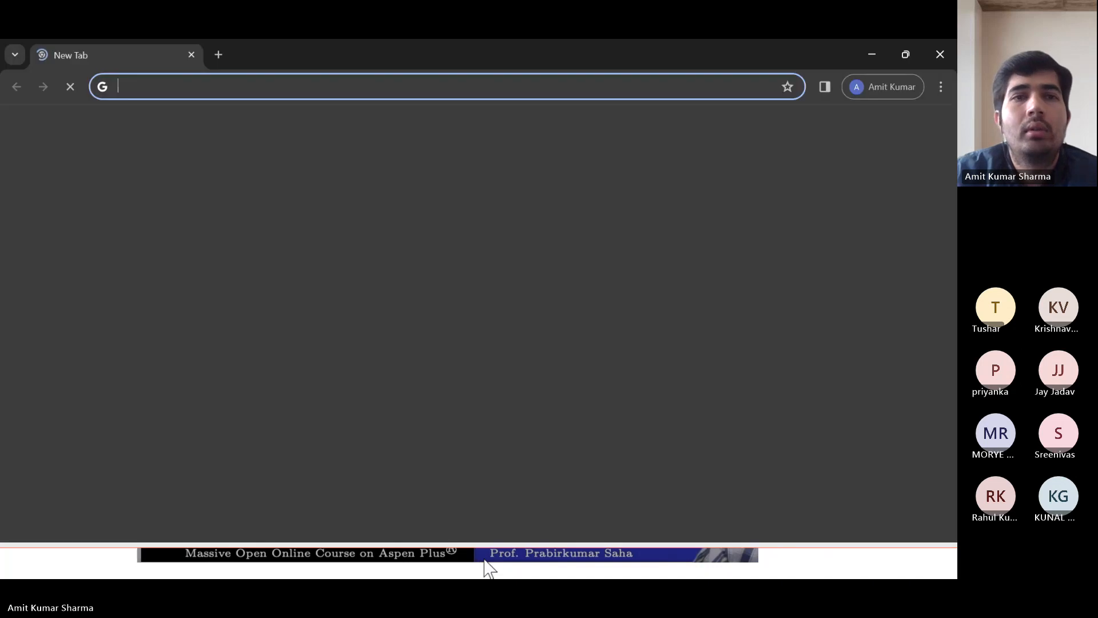
pyautogui.click(226, 89)
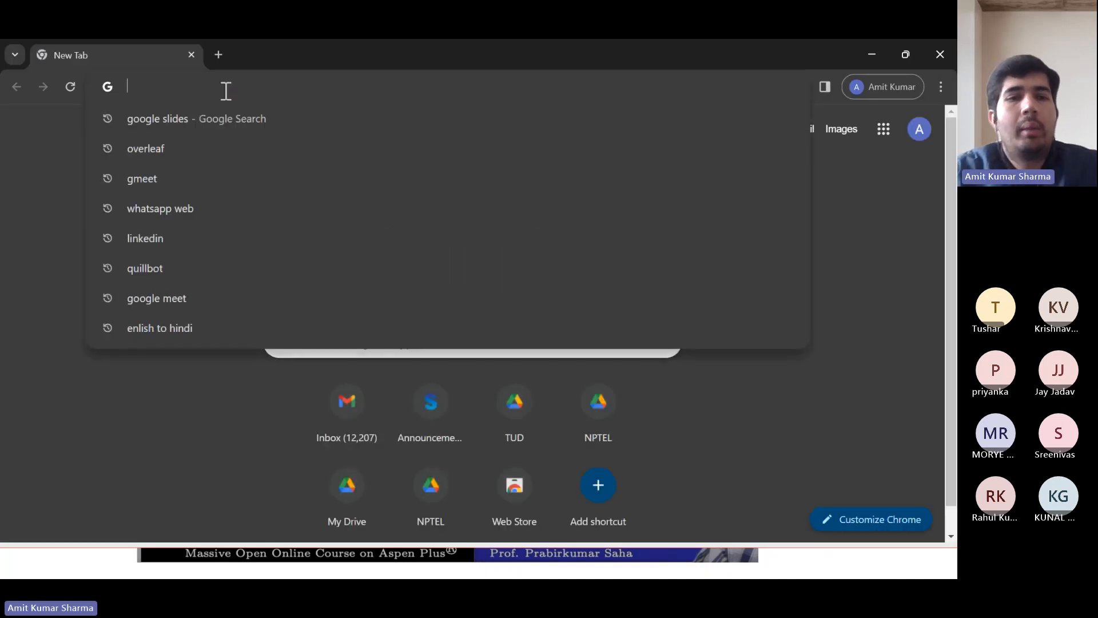
pyautogui.write('chemi')
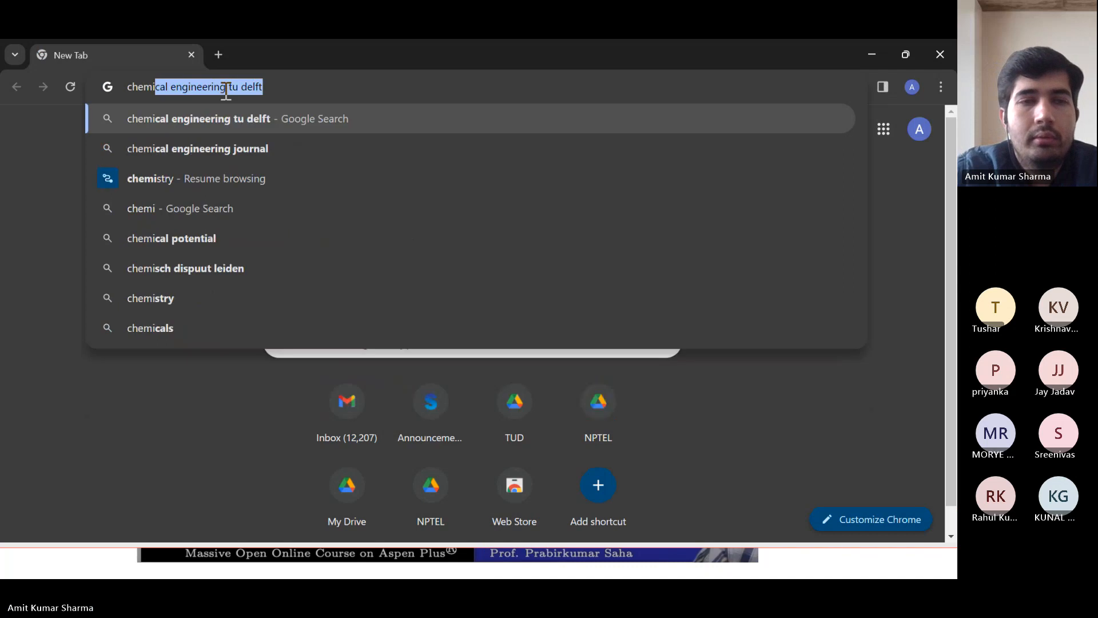
pyautogui.write('cal bi')
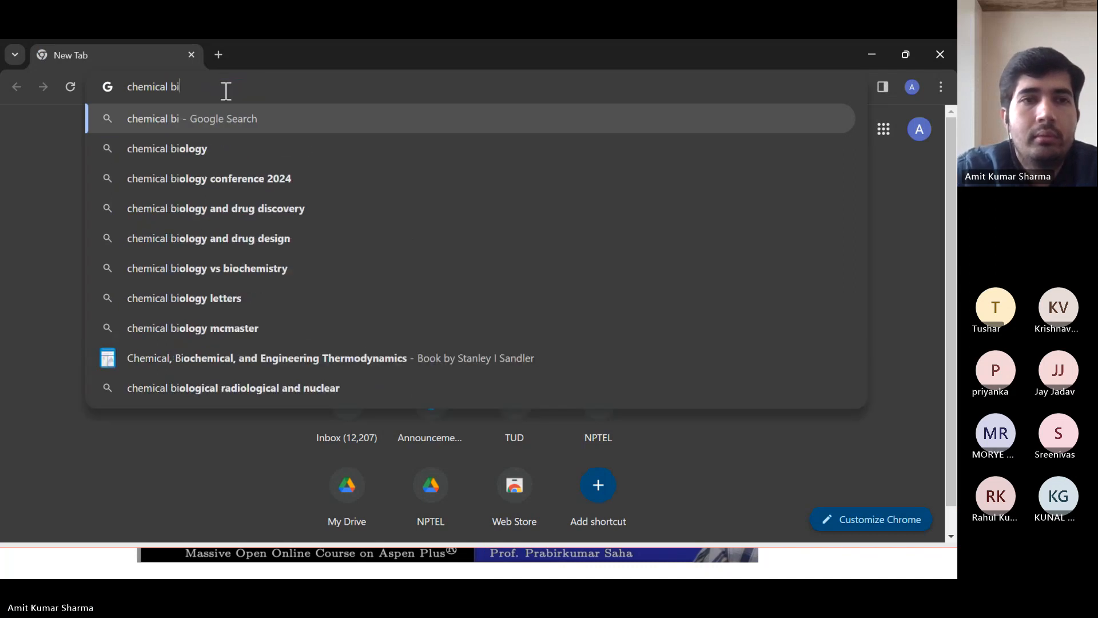
pyautogui.press('BackSpace')
pyautogui.write('ook')
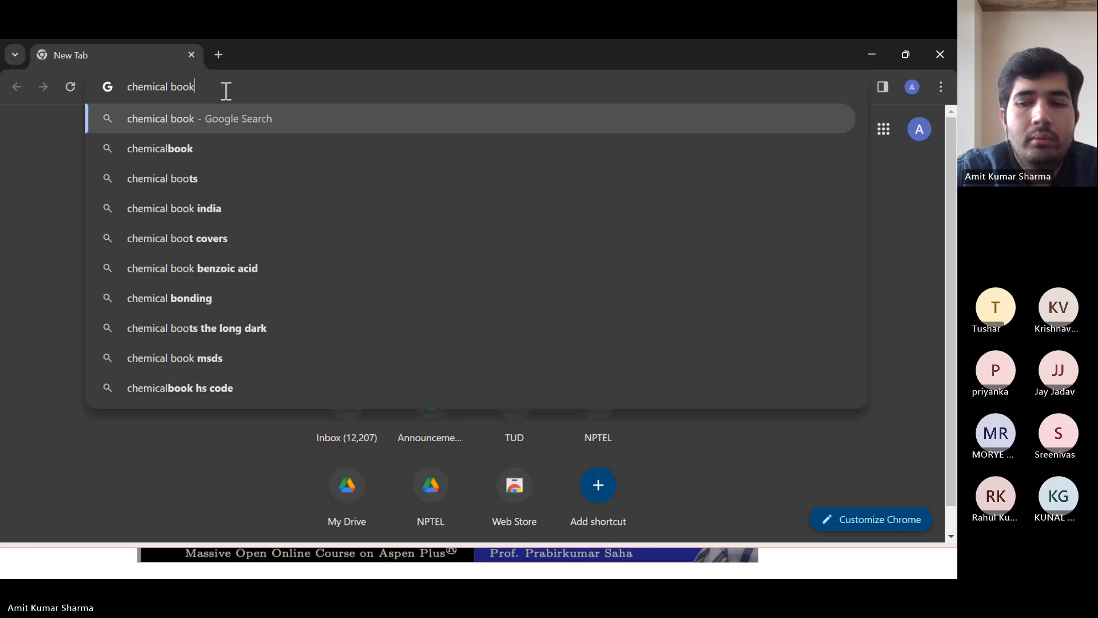
pyautogui.press('Return')
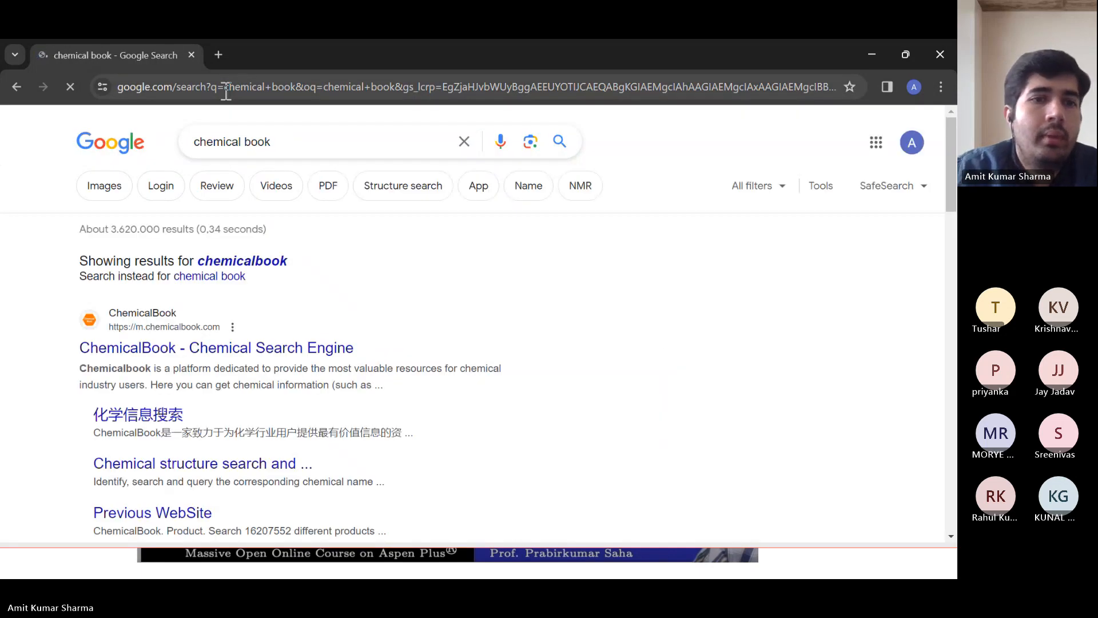
pyautogui.click(205, 352)
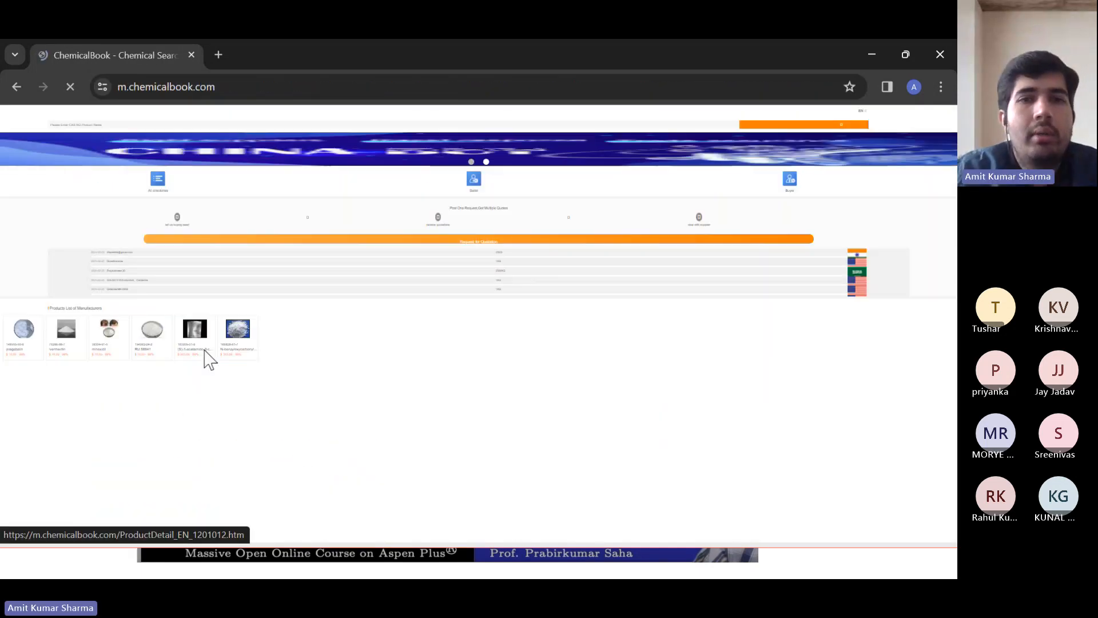
# - Open ChemicalBook's product search page and search for methane
pyautogui.scroll(-5, 363, 246)
pyautogui.scroll(5, 363, 264)
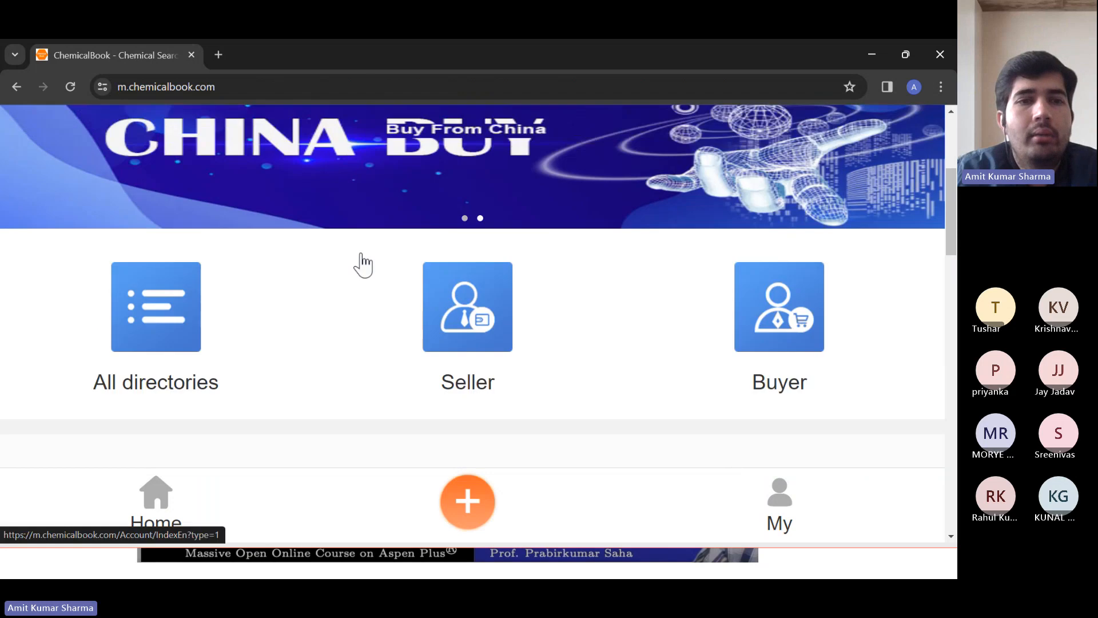
pyautogui.click(314, 232)
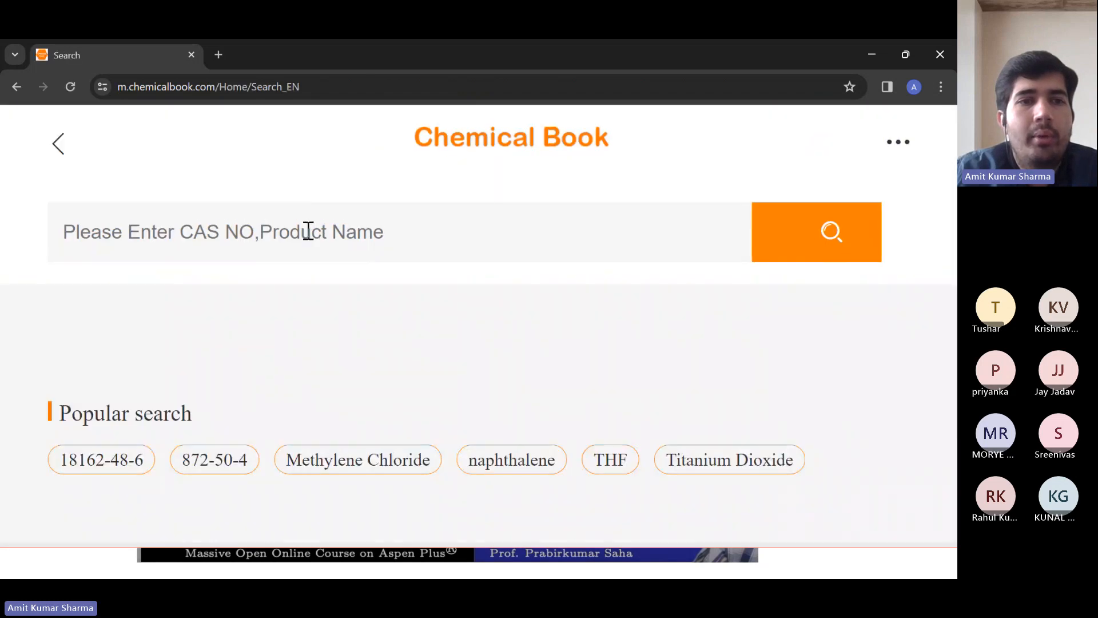
pyautogui.click(279, 237)
pyautogui.write('met')
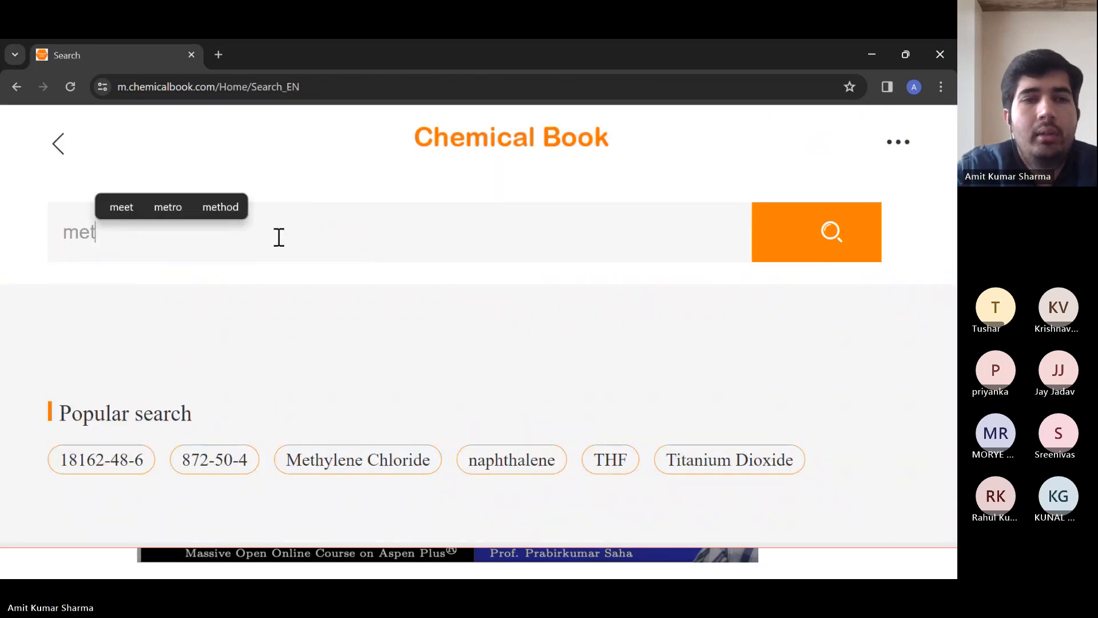
pyautogui.write('hane')
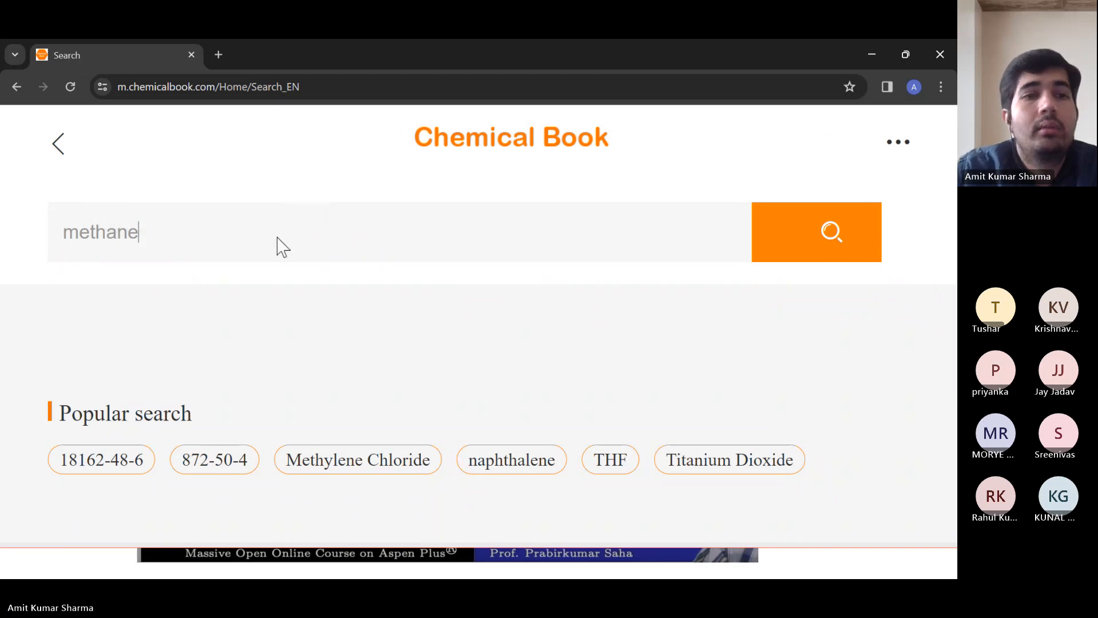
pyautogui.press('Return')
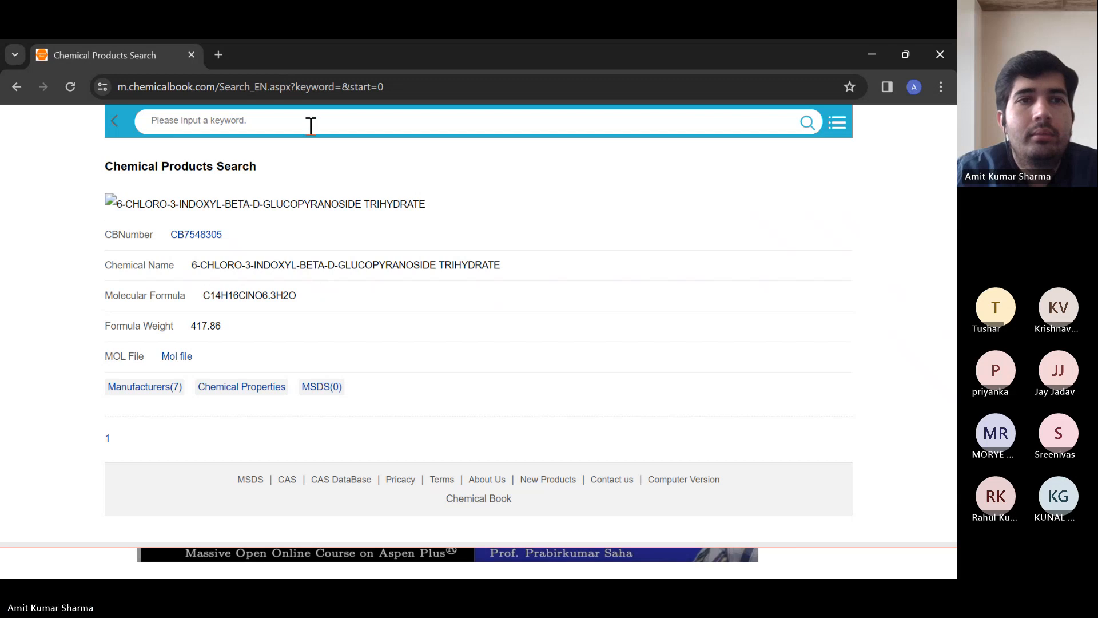
# - Return to the ChemicalBook search page, repeat the methane search, and go back to the search page
pyautogui.click(16, 87)
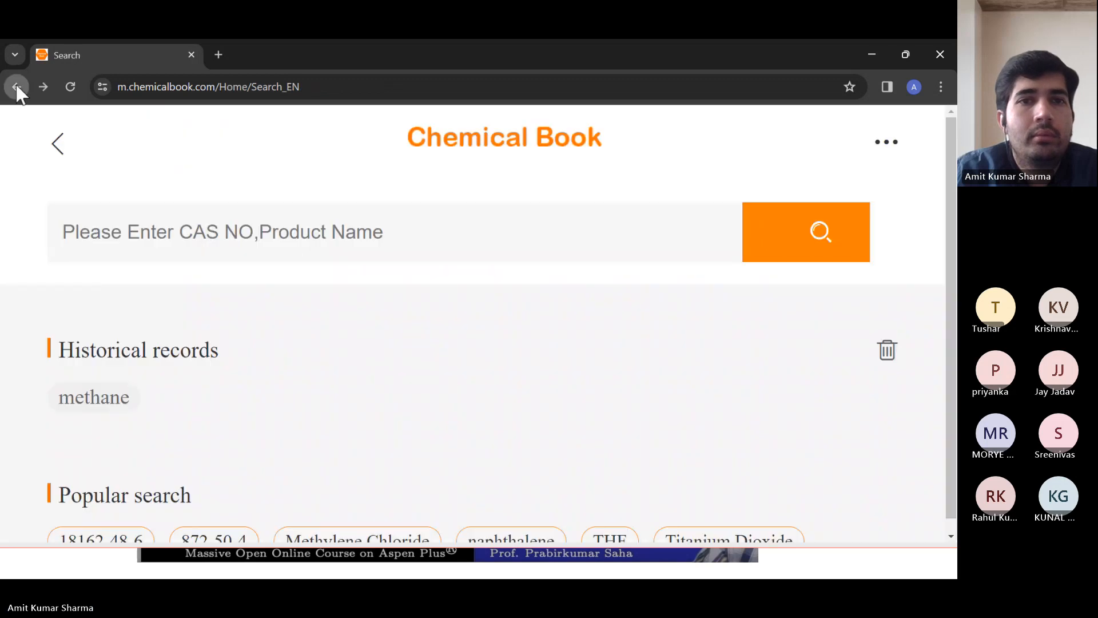
pyautogui.click(167, 222)
pyautogui.write('methane')
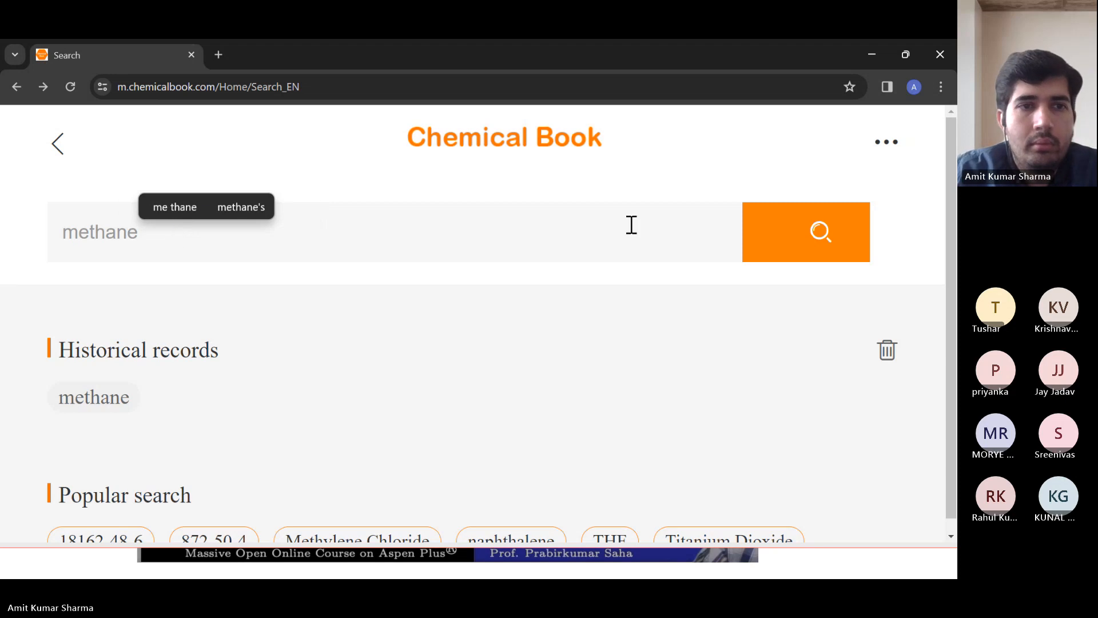
pyautogui.click(803, 237)
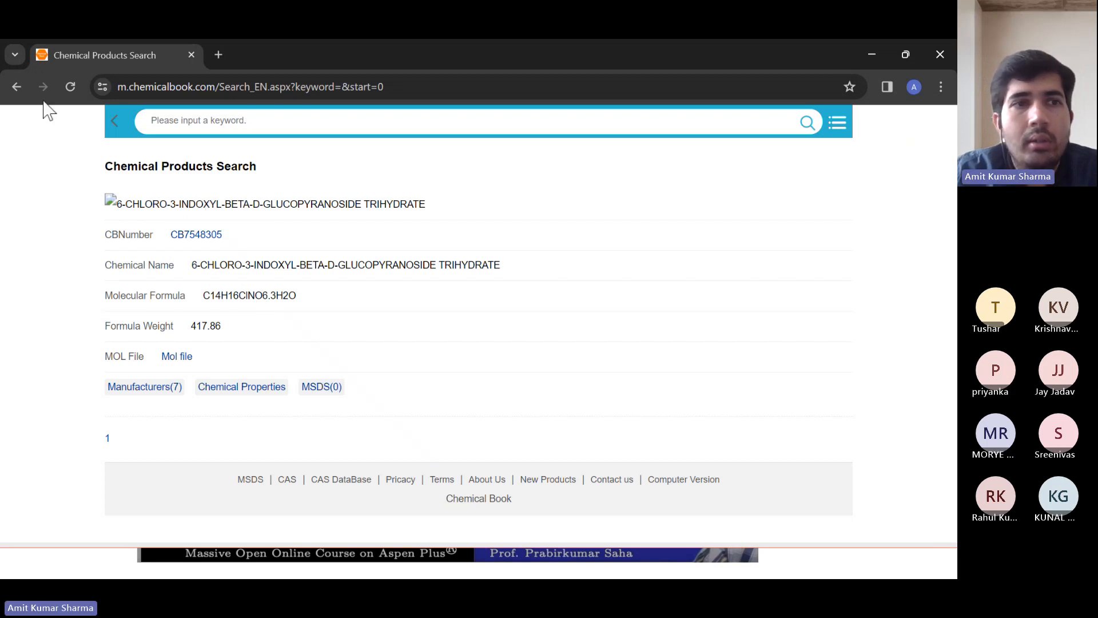
pyautogui.click(16, 86)
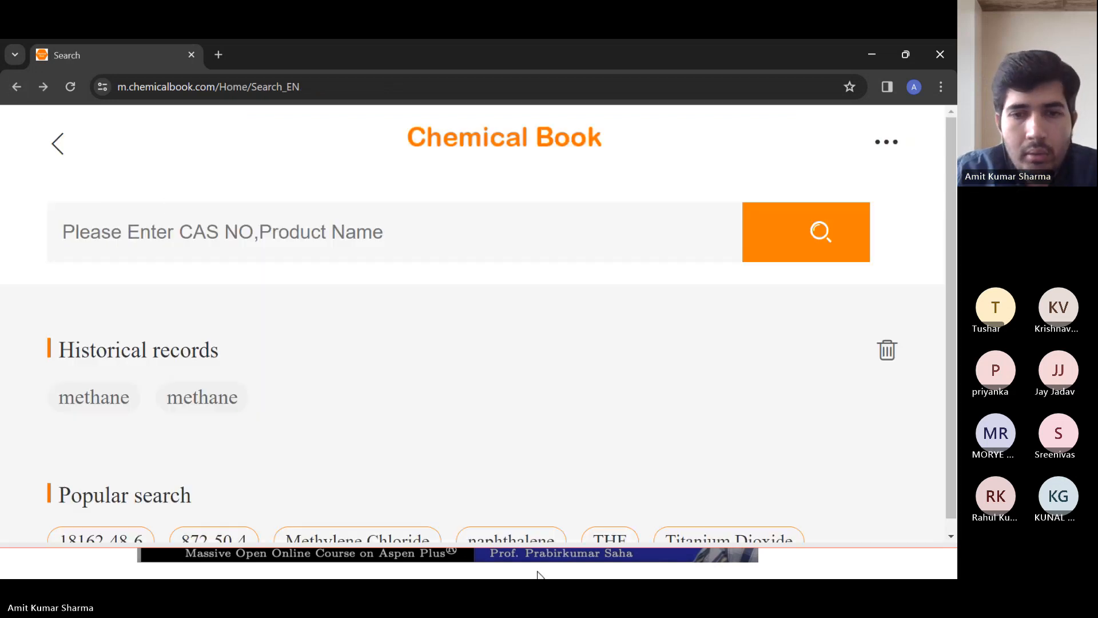
pyautogui.hotkey('alt', 'Tab')
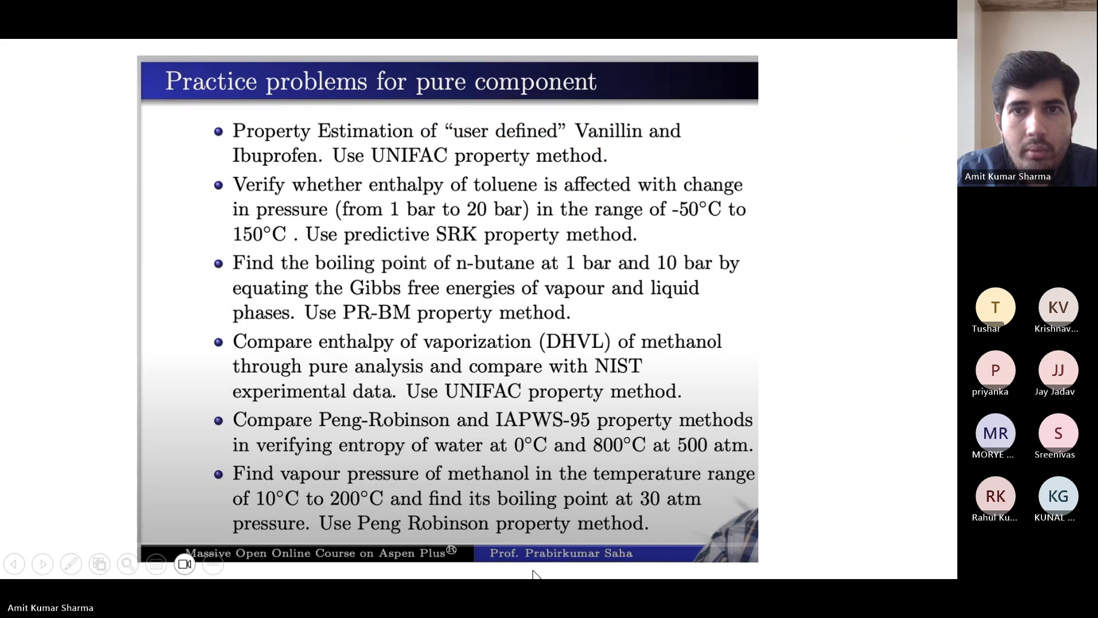
pyautogui.click(533, 573)
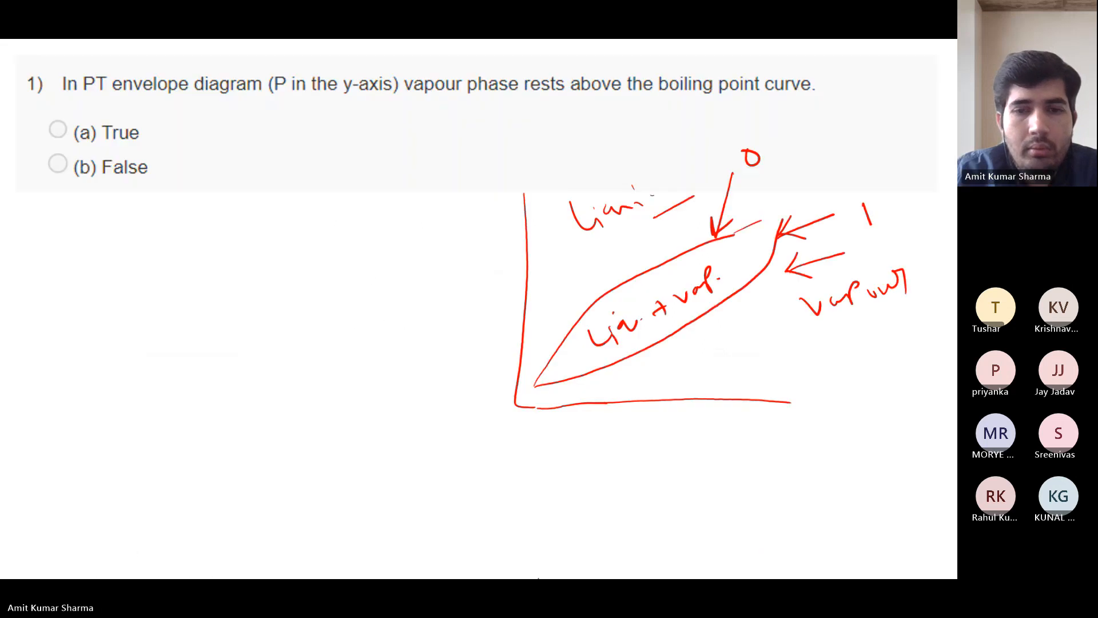
pyautogui.moveTo(549, 575)
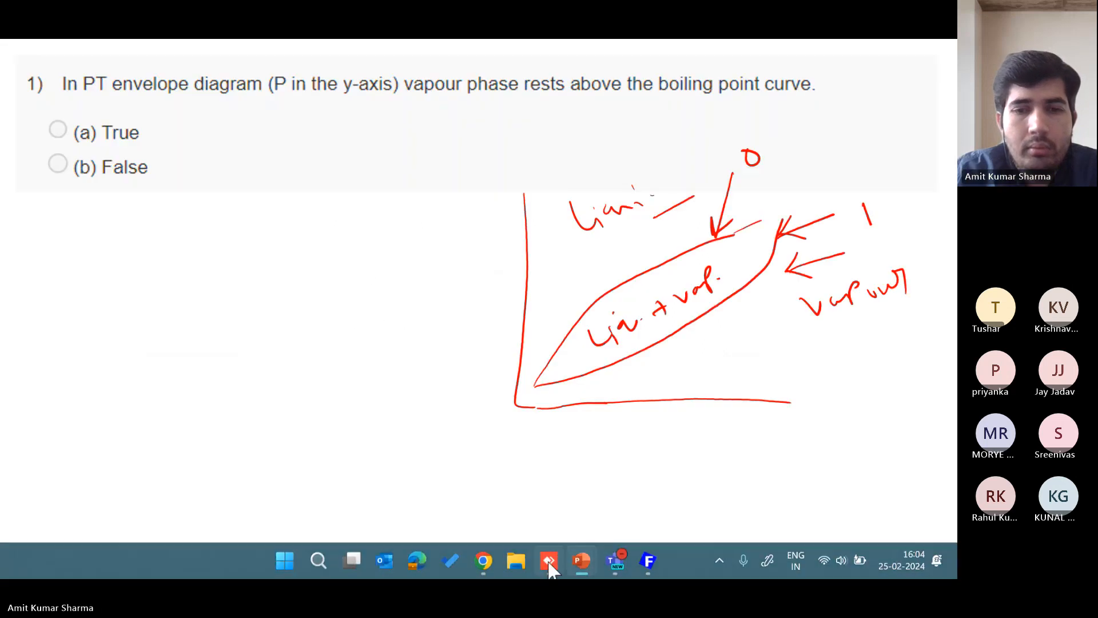
pyautogui.click(484, 560)
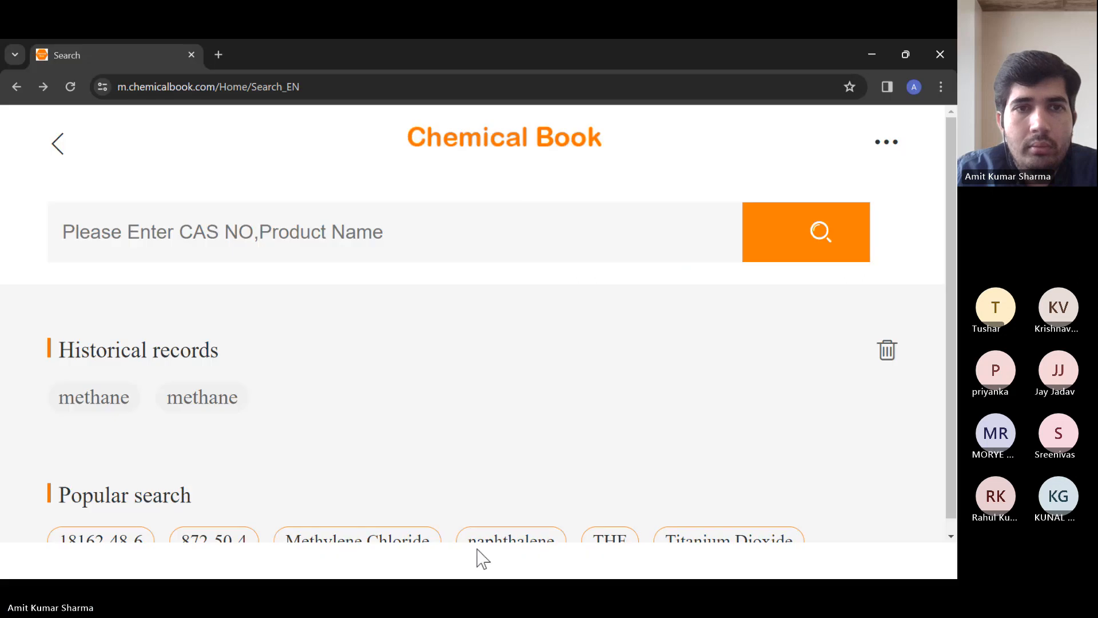
# - Go back to the ChemicalBook home page, reopen its product search and enter "vaniliana" as the search term
pyautogui.click(67, 143)
pyautogui.scroll(-5, 324, 296)
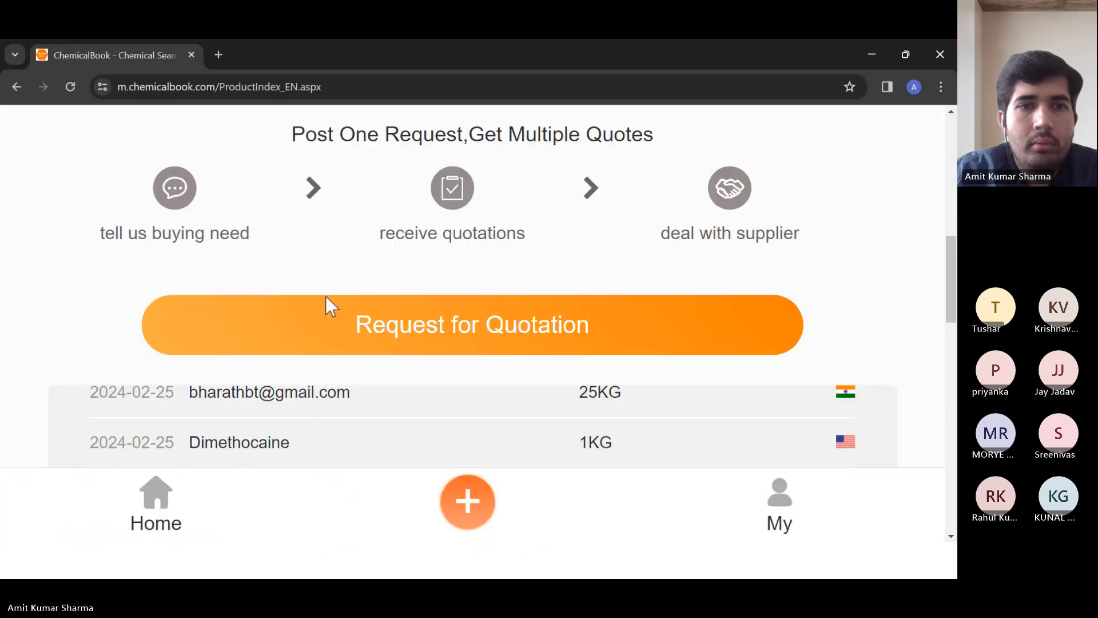
pyautogui.scroll(5, 325, 297)
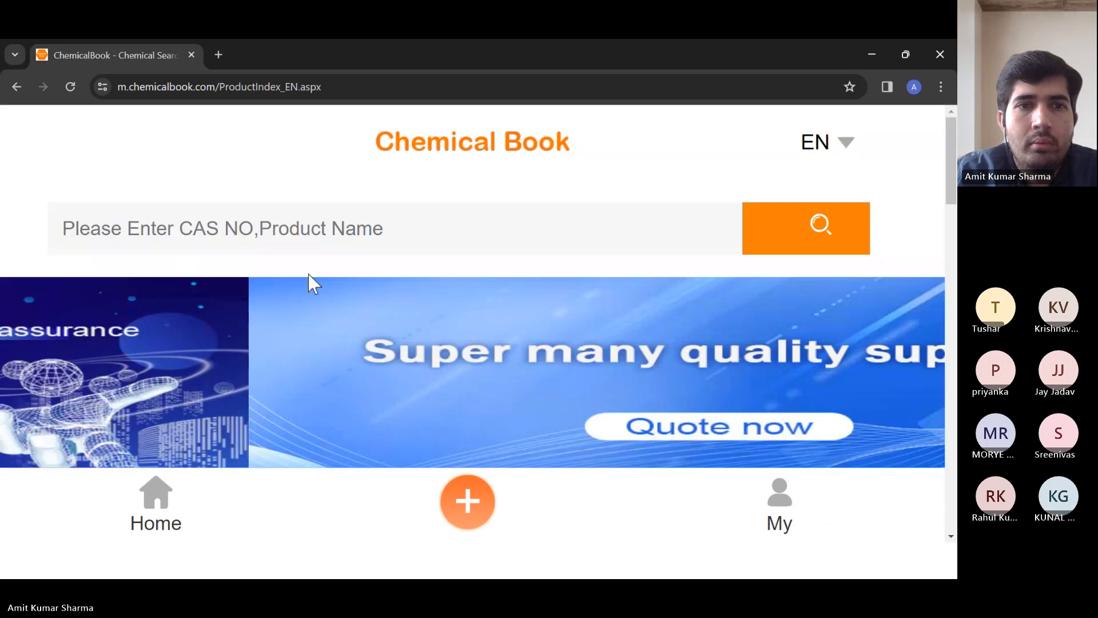
pyautogui.click(259, 226)
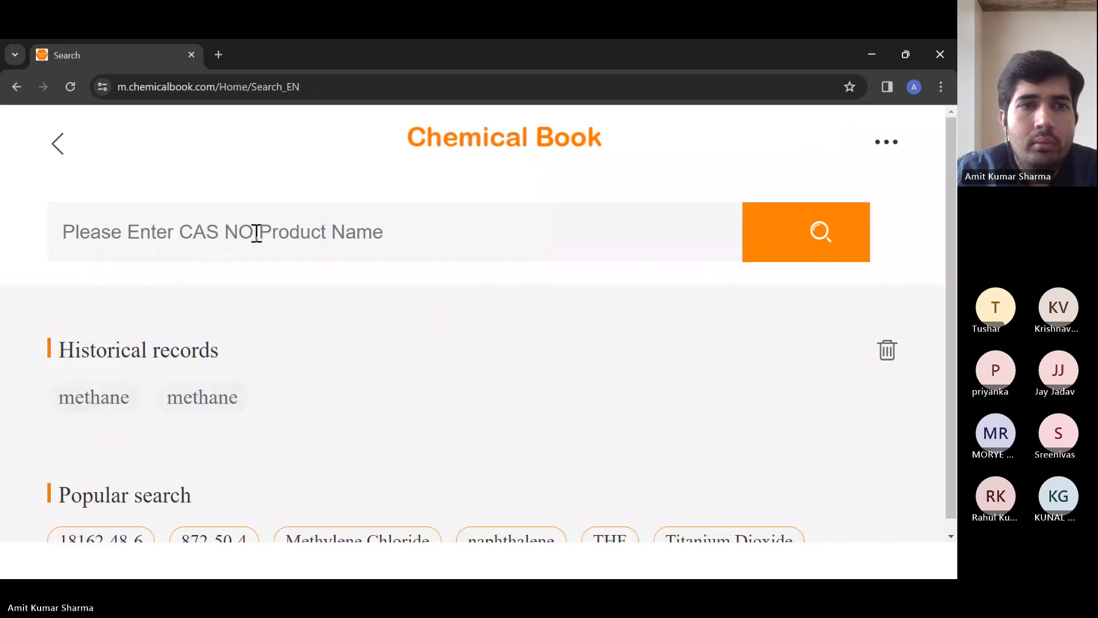
pyautogui.write('va')
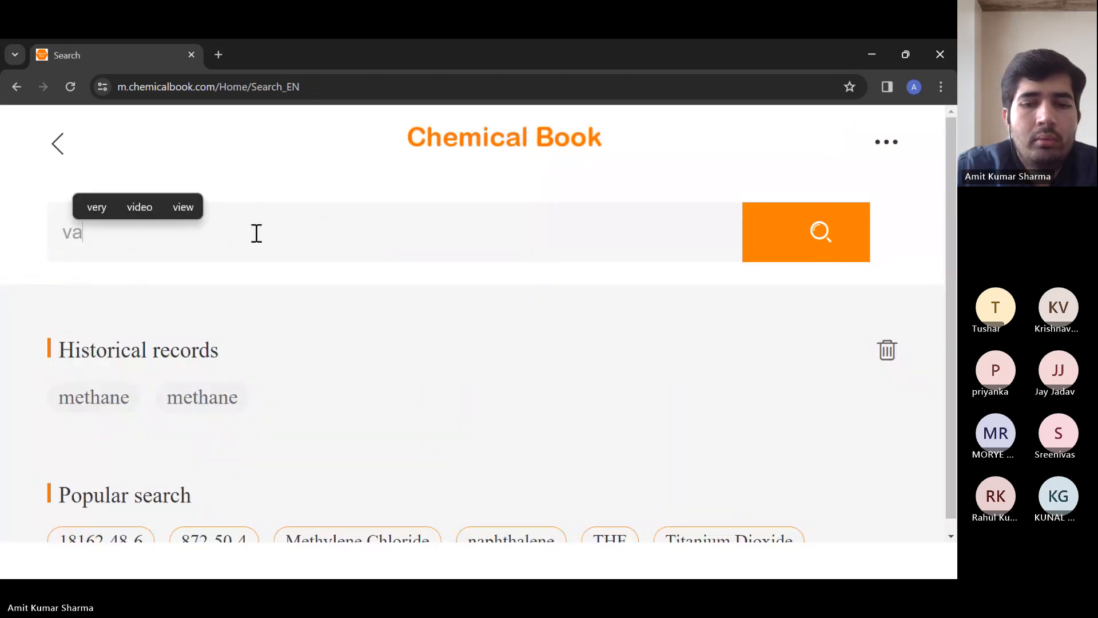
pyautogui.write('niliana')
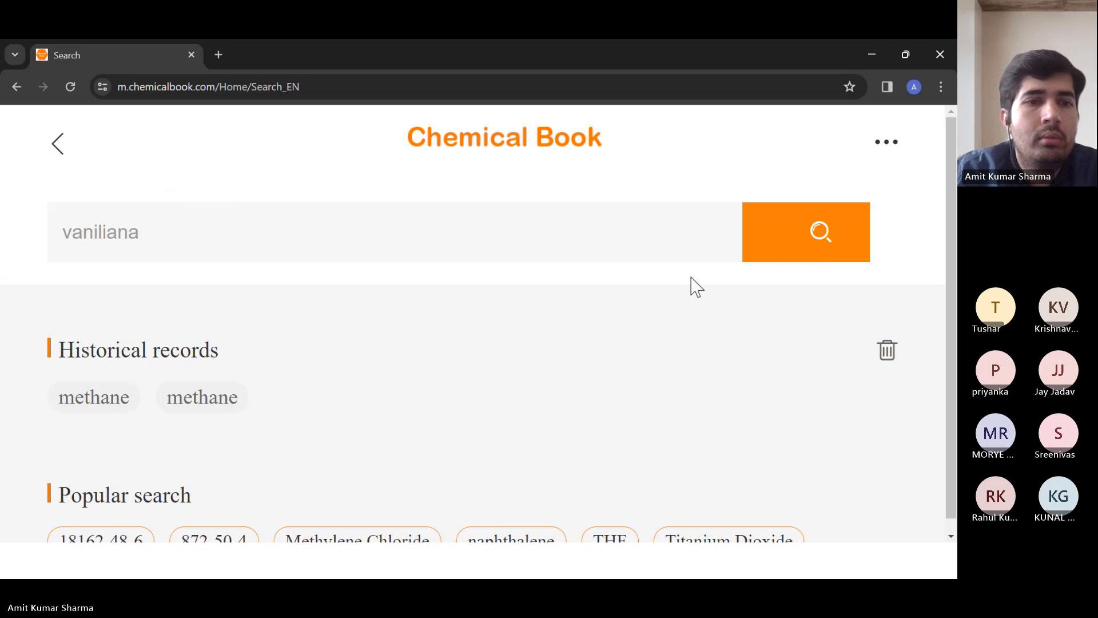
# - Rerun the methane search from the historical records and download the Mol file of METHANE (CH4)
pyautogui.scroll(-1, 578, 297)
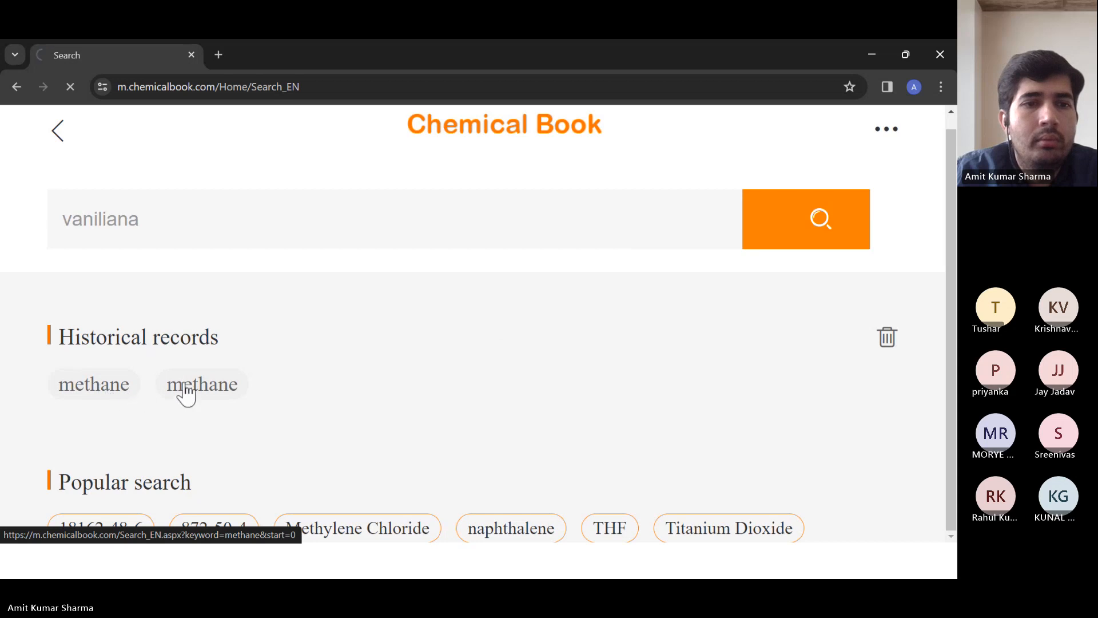
pyautogui.click(183, 391)
pyautogui.scroll(-4, 294, 384)
pyautogui.scroll(4, 294, 384)
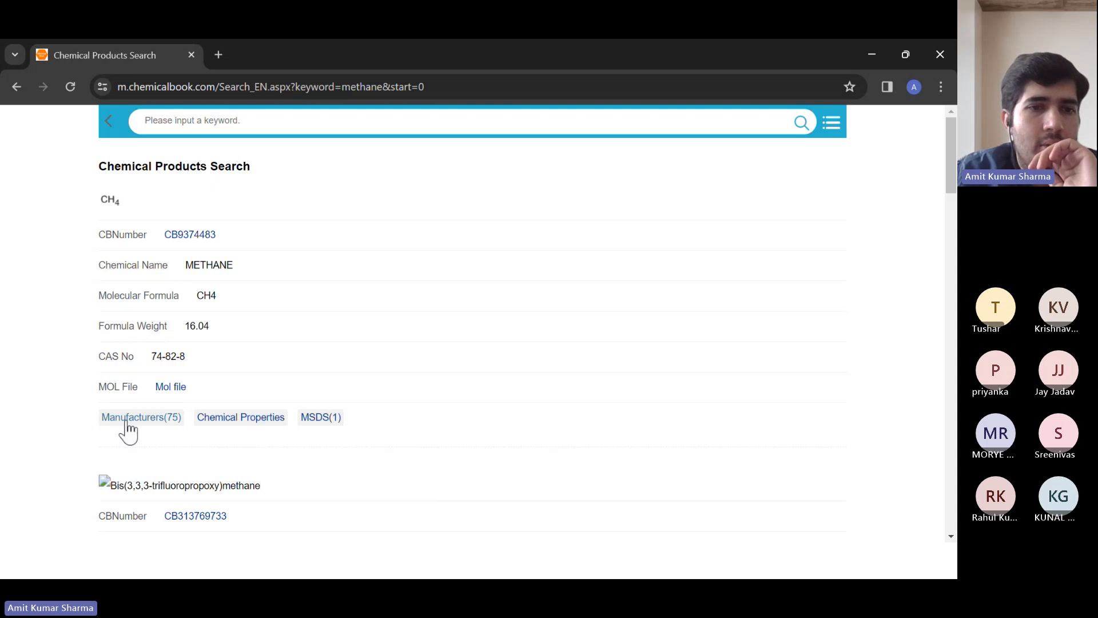
pyautogui.click(165, 388)
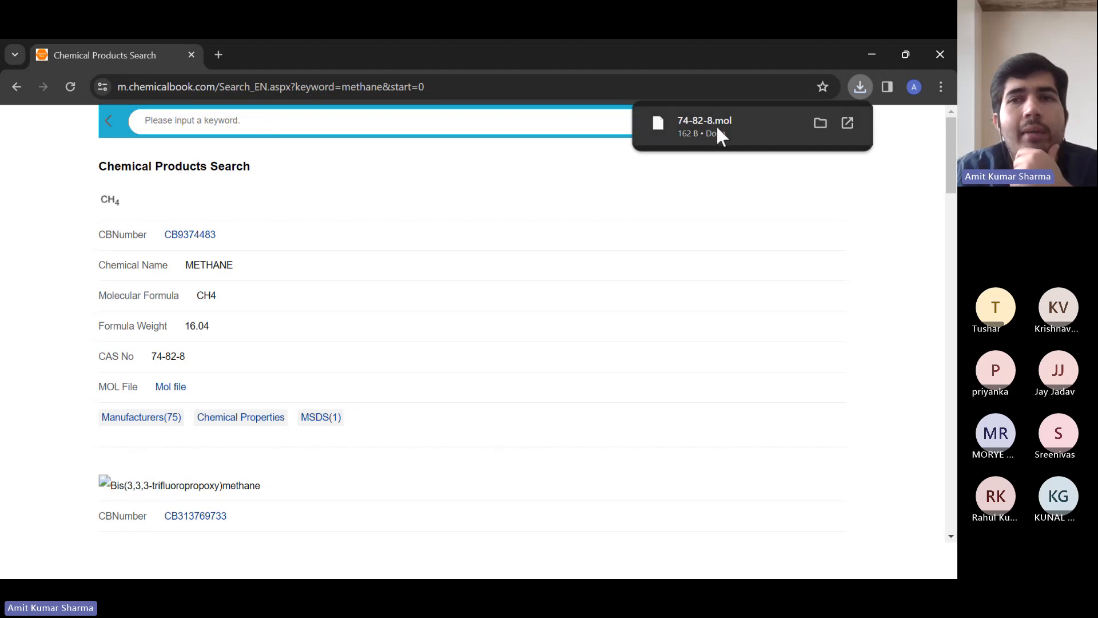
# - Minimize Chrome, switch to the Aspen Plus session in AnyDesk and reopen the Molecule Editor for CX
pyautogui.click(872, 55)
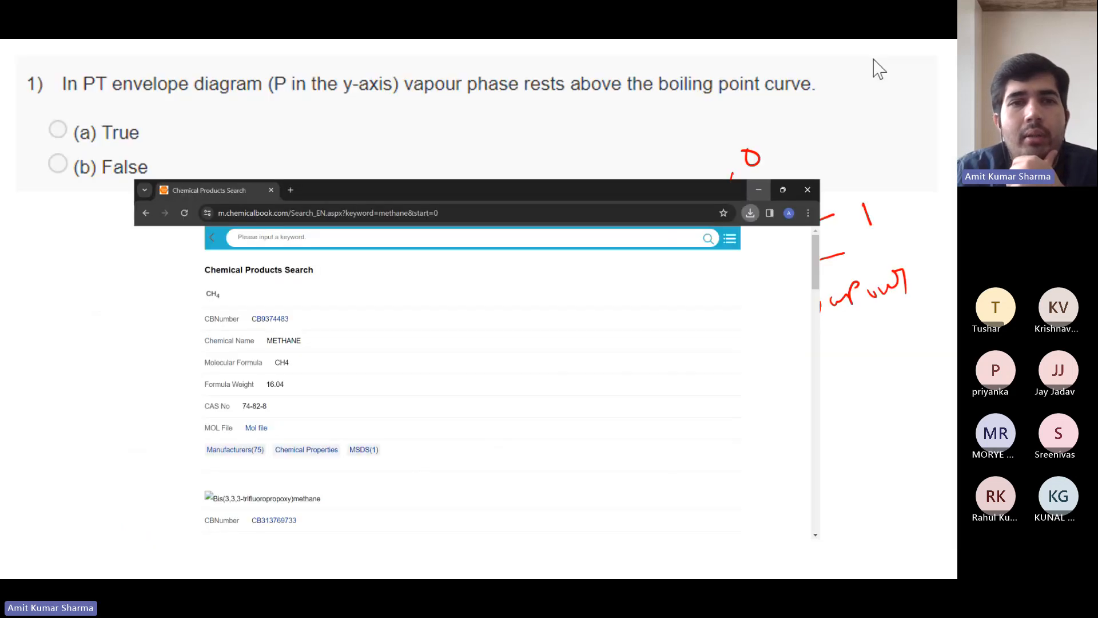
pyautogui.moveTo(505, 578)
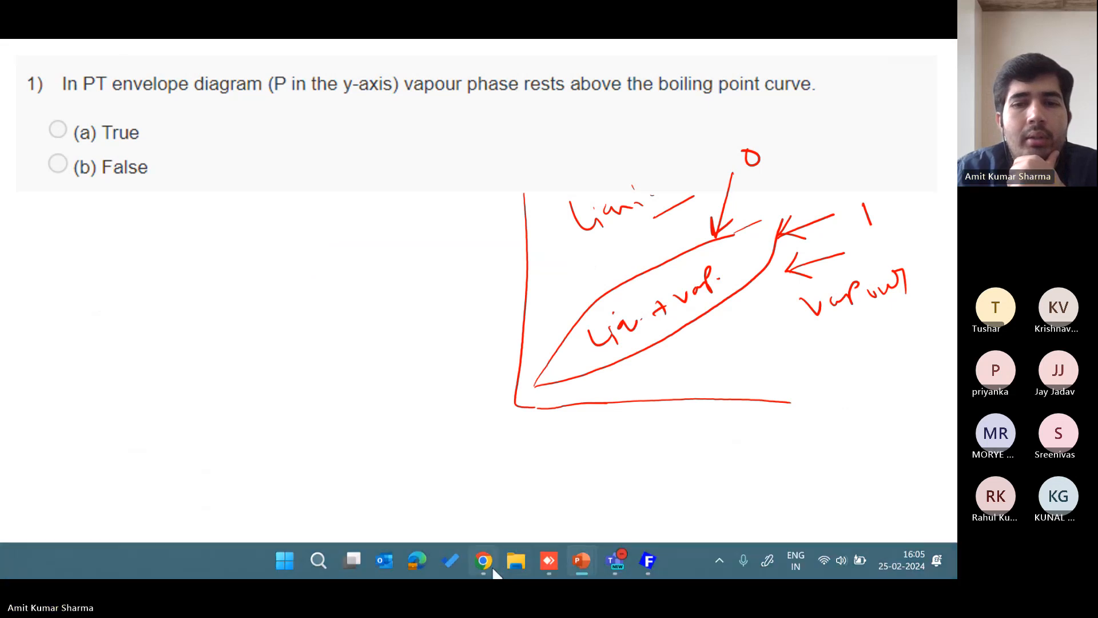
pyautogui.click(555, 565)
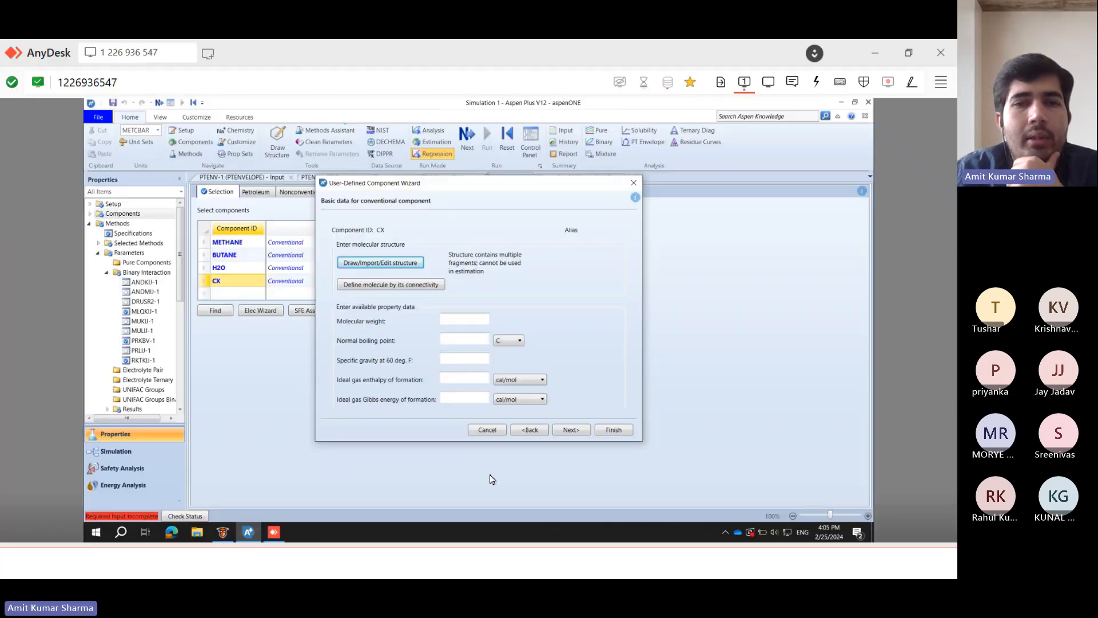
pyautogui.click(383, 262)
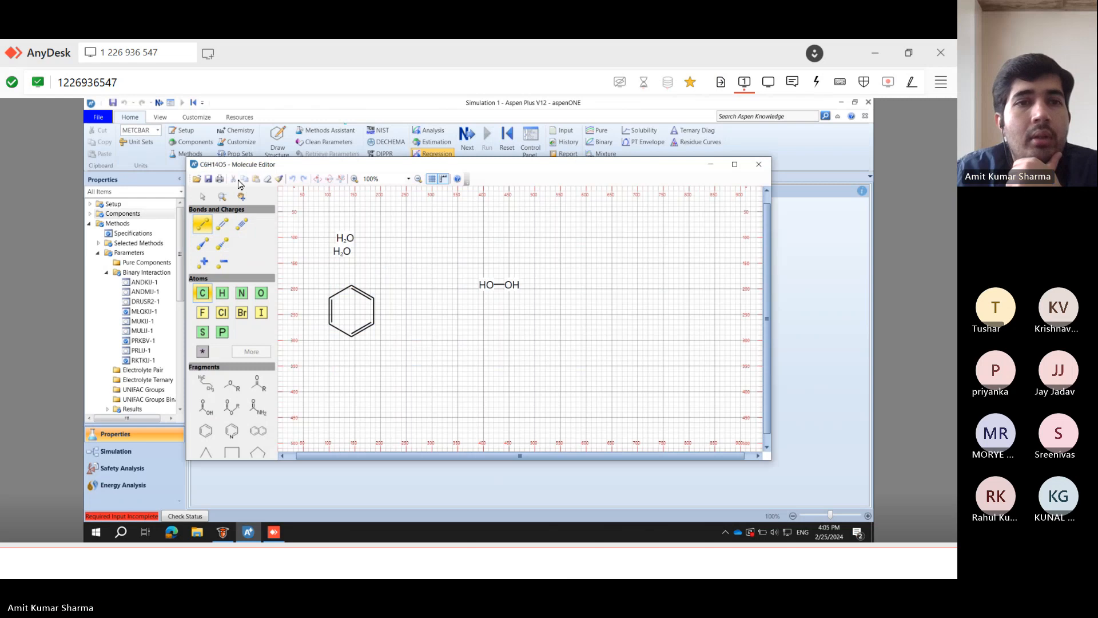
# - Browse the Downloads folder for a molecule file to import, cancel the import and close the Molecule Editor for CX
pyautogui.click(196, 181)
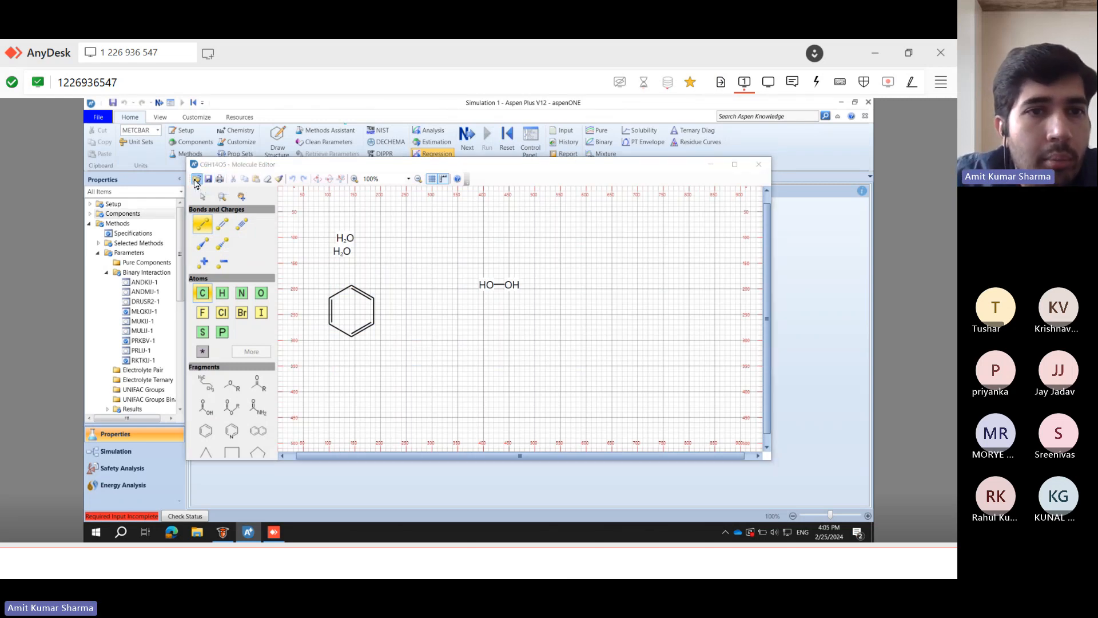
pyautogui.moveTo(269, 301); pyautogui.dragTo(270, 293)
pyautogui.click(235, 323)
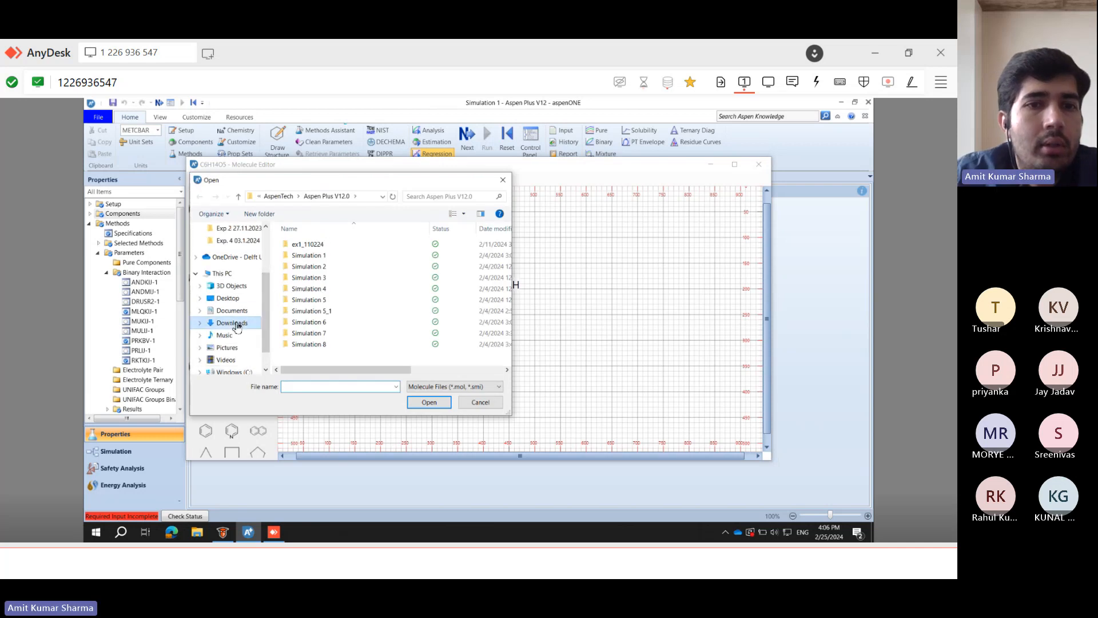
pyautogui.moveTo(268, 291); pyautogui.dragTo(269, 283)
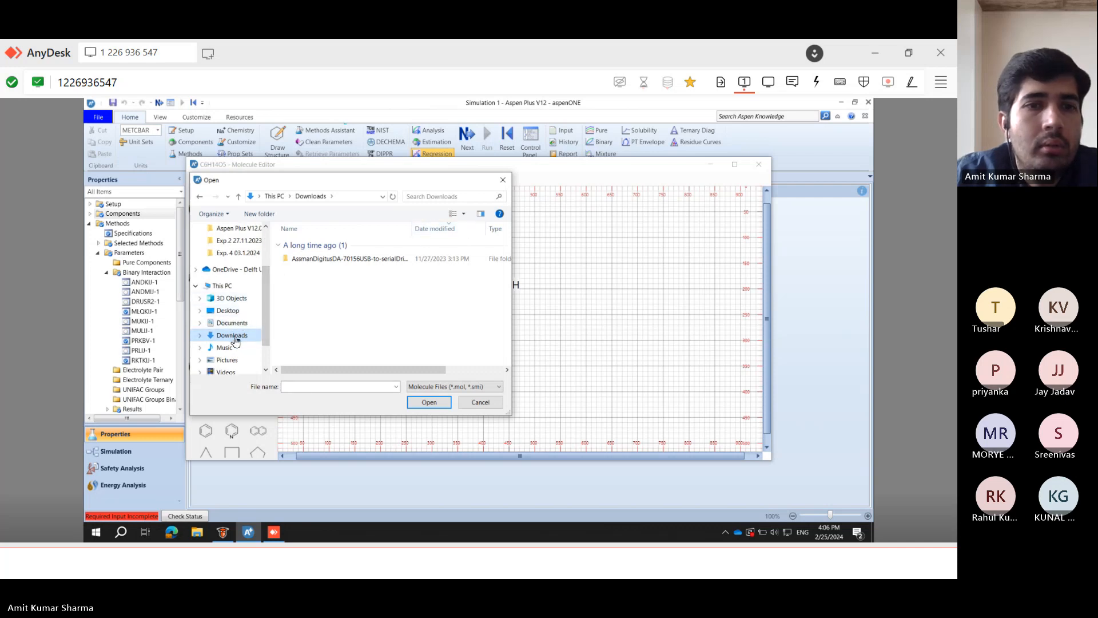
pyautogui.moveTo(267, 317); pyautogui.dragTo(267, 282)
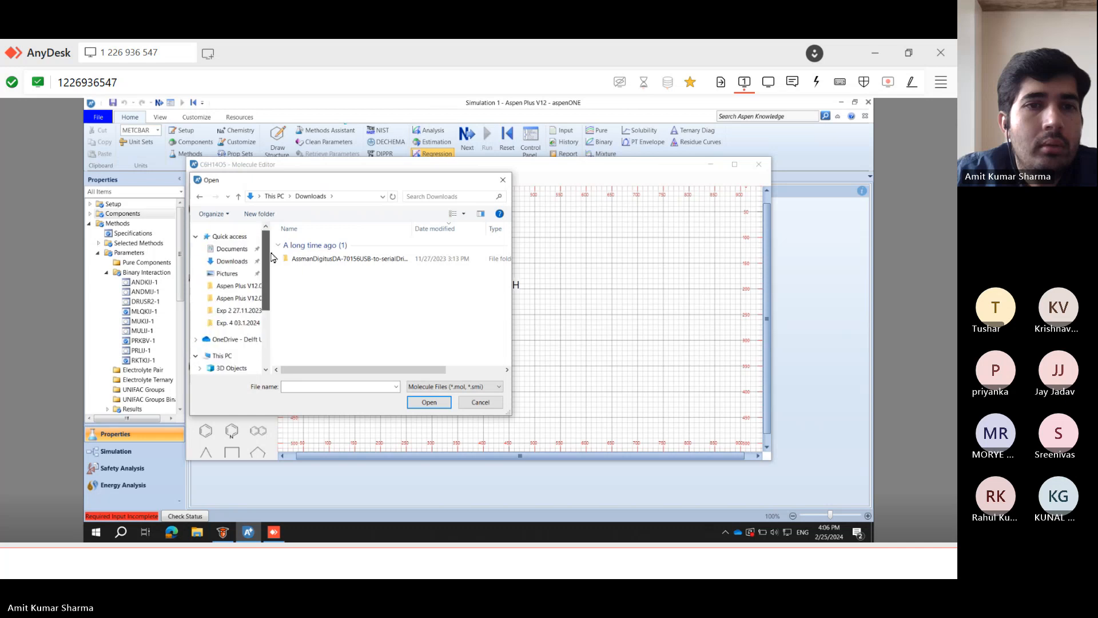
pyautogui.click(229, 263)
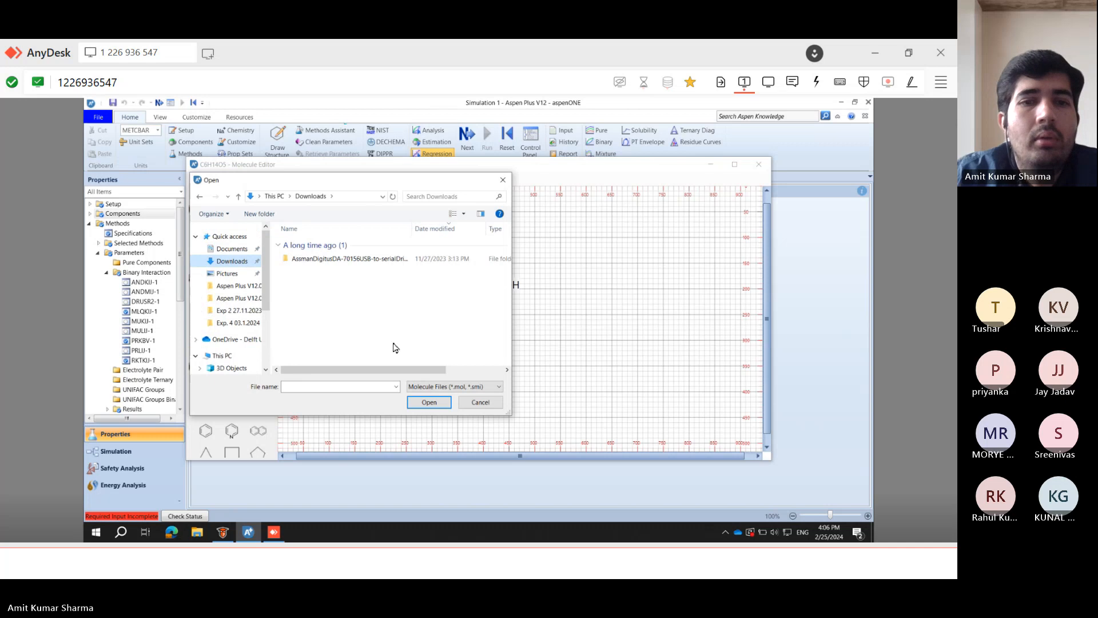
pyautogui.click(481, 405)
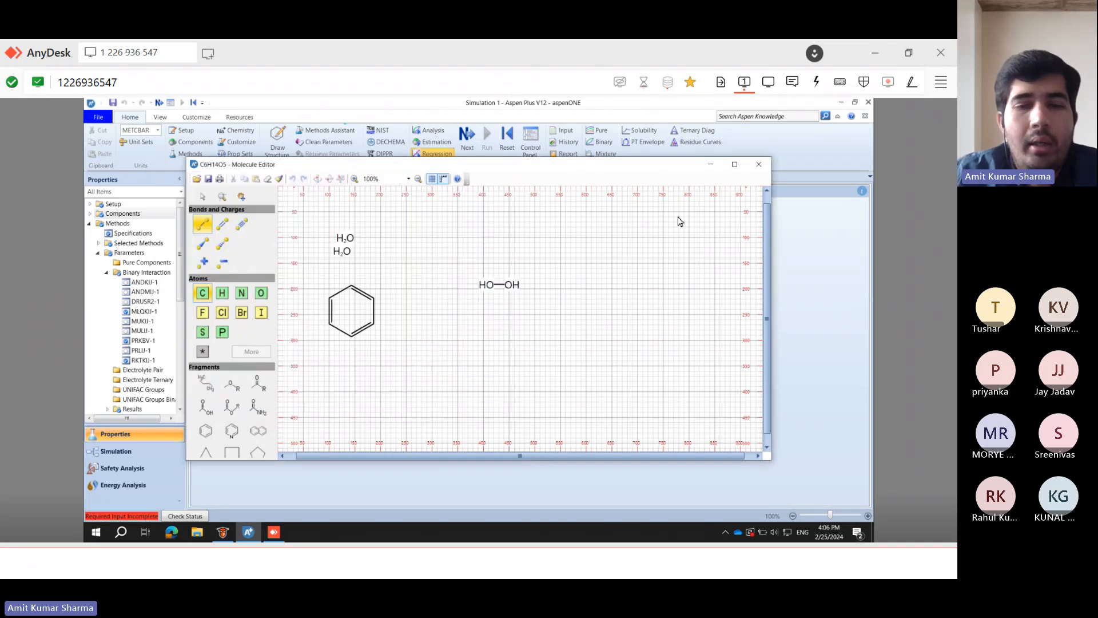
pyautogui.click(759, 167)
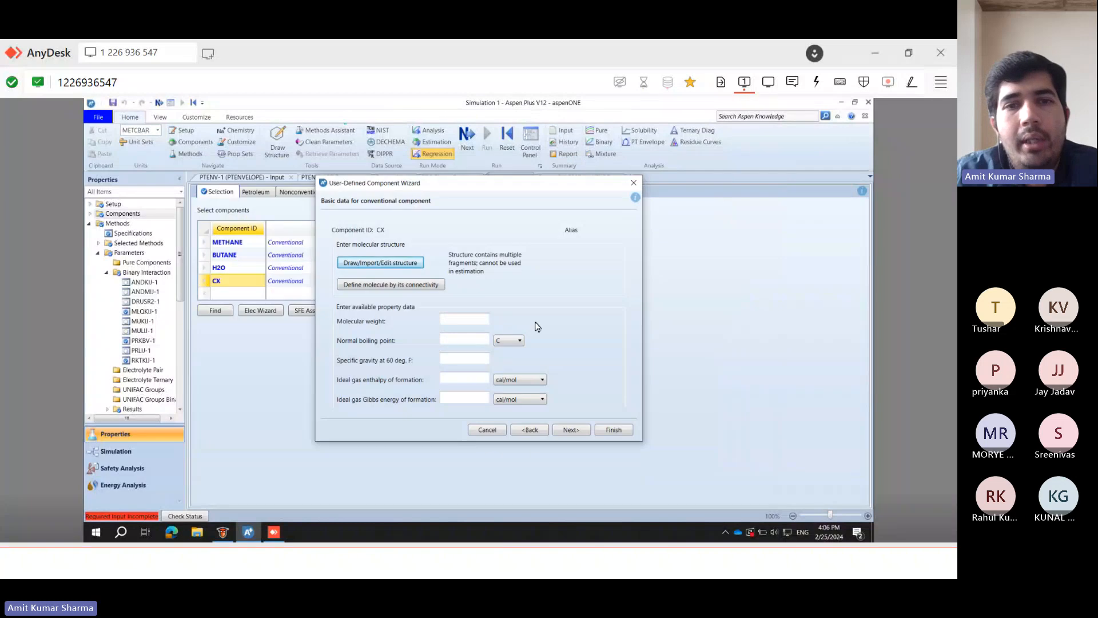
# - Enter a molecular weight of 232 and a normal boiling point of 11 C for component CX
pyautogui.click(463, 319)
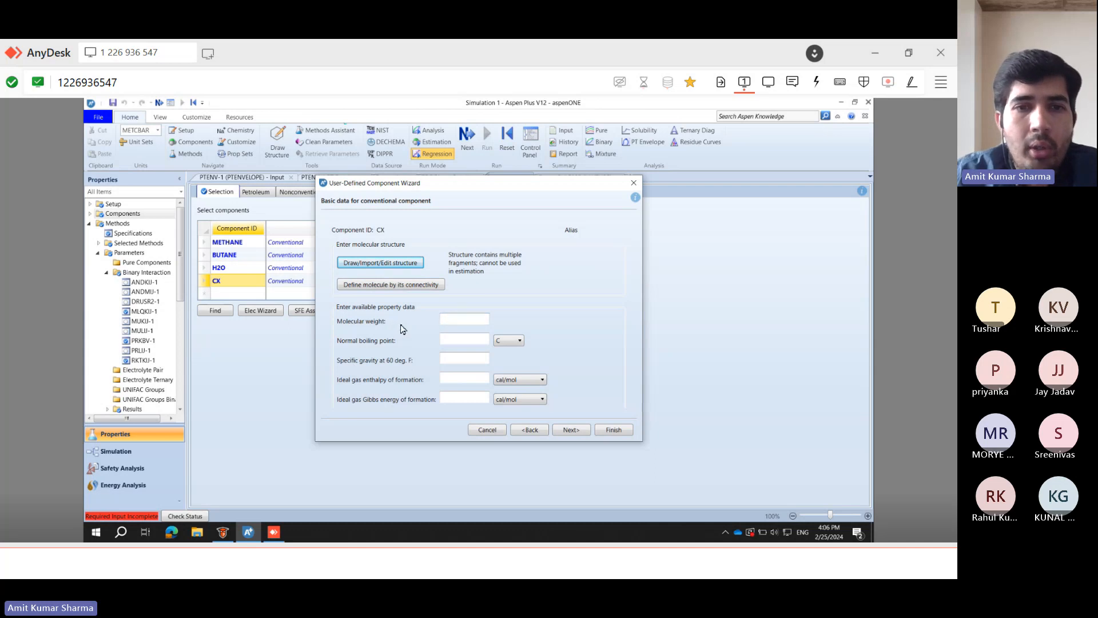
pyautogui.click(456, 320)
pyautogui.write('232')
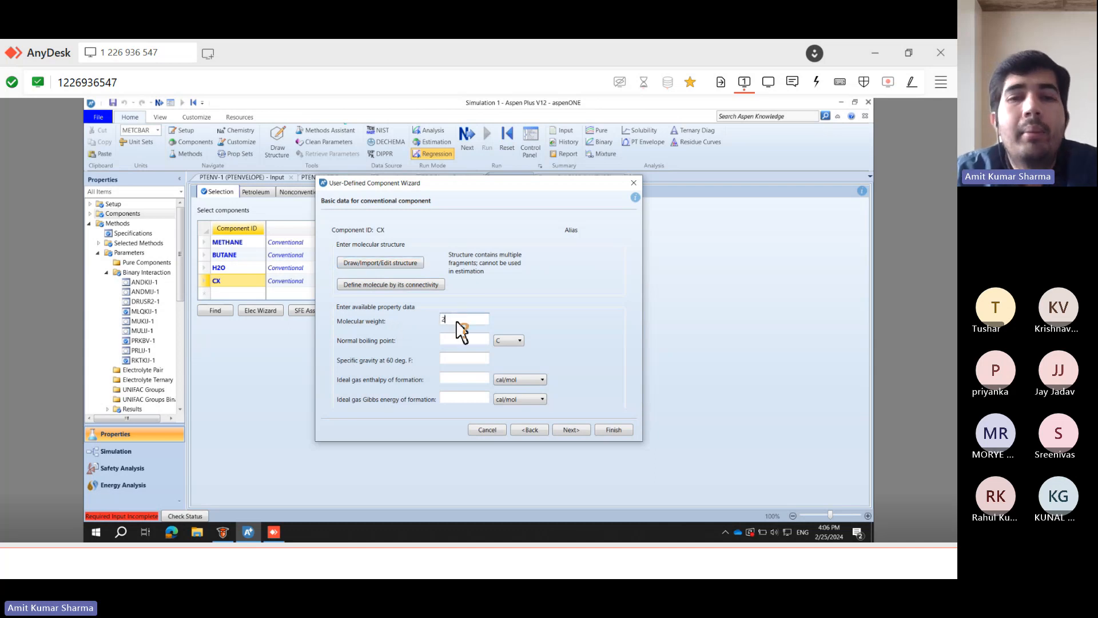
pyautogui.click(454, 342)
pyautogui.write('11')
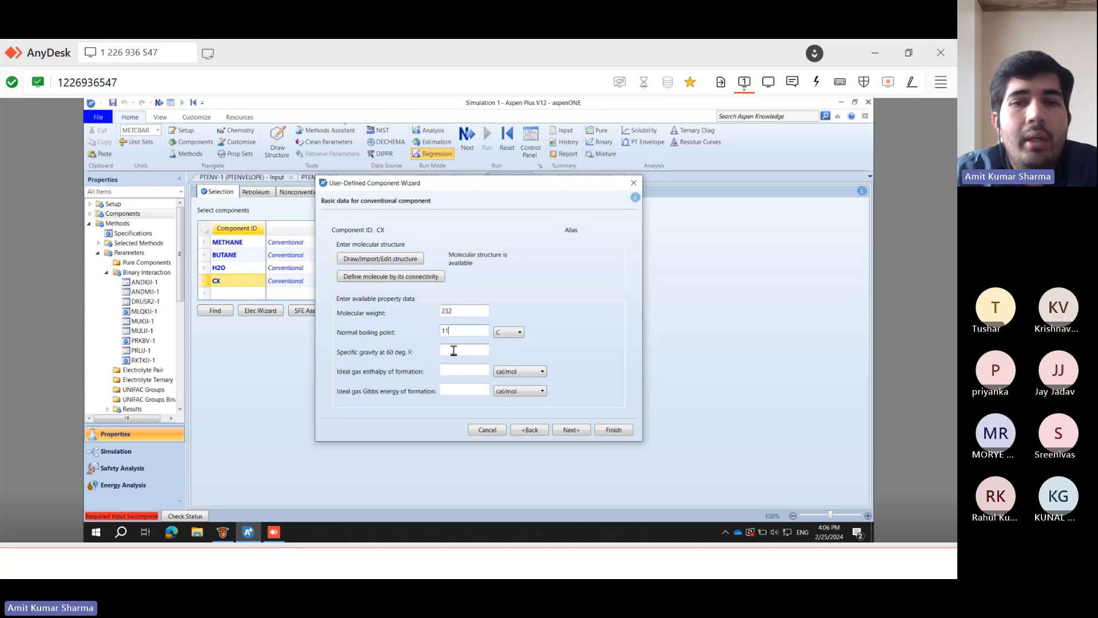
# - Set CX's ideal gas Gibbs energy of formation to 12 cal/mol, enthalpy of formation to 121 cal/mol and specific gravity to 212
pyautogui.click(457, 371)
pyautogui.click(457, 391)
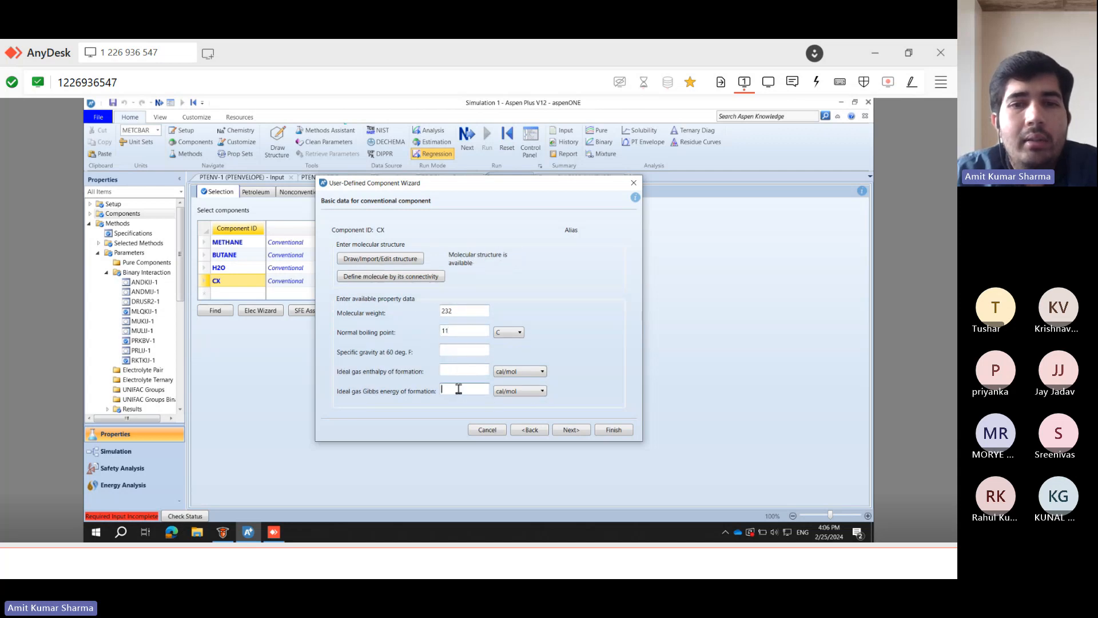
pyautogui.write('12')
pyautogui.click(456, 371)
pyautogui.write('121')
pyautogui.click(458, 350)
pyautogui.write('212')
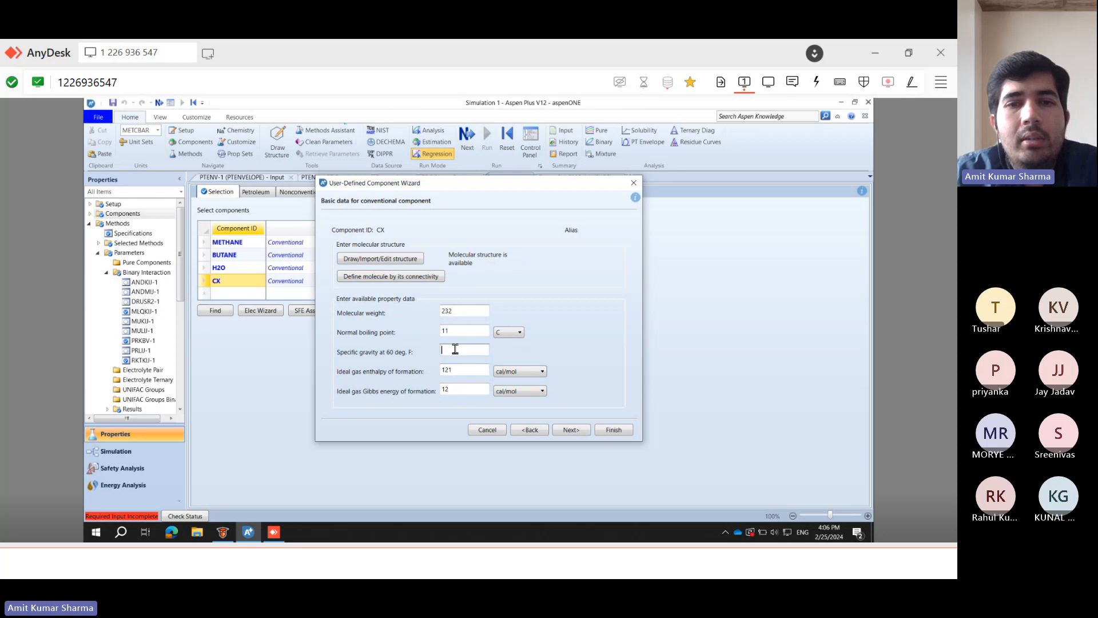
# - Correct CX's specific gravity at 60 deg. F to 1 and continue to the wizard's additional data page
pyautogui.click(577, 432)
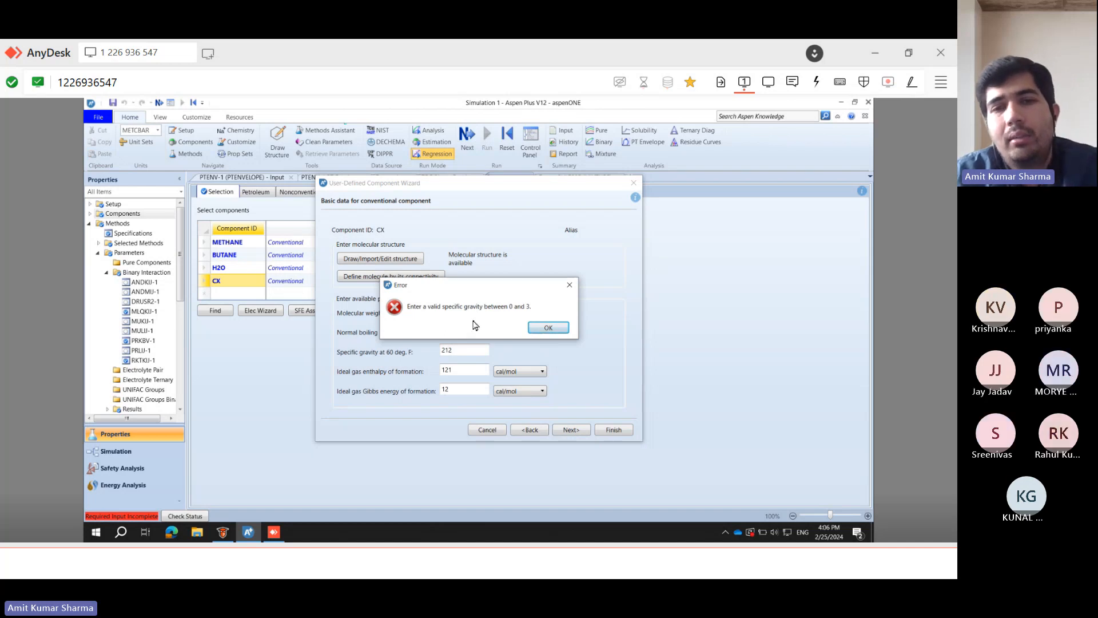
pyautogui.click(548, 328)
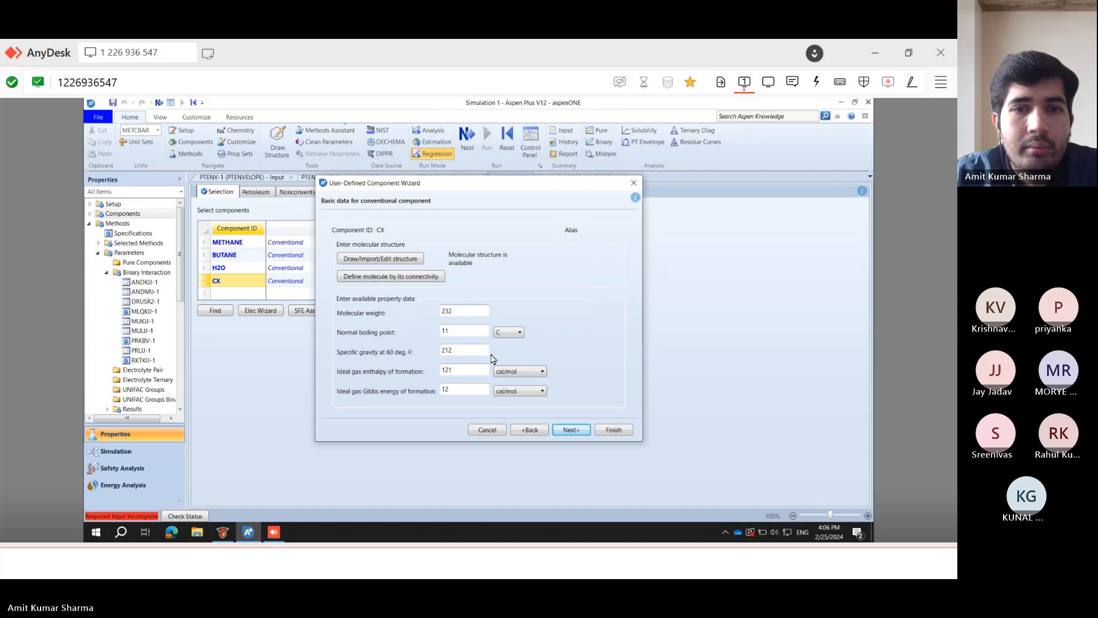
pyautogui.doubleClick(460, 351)
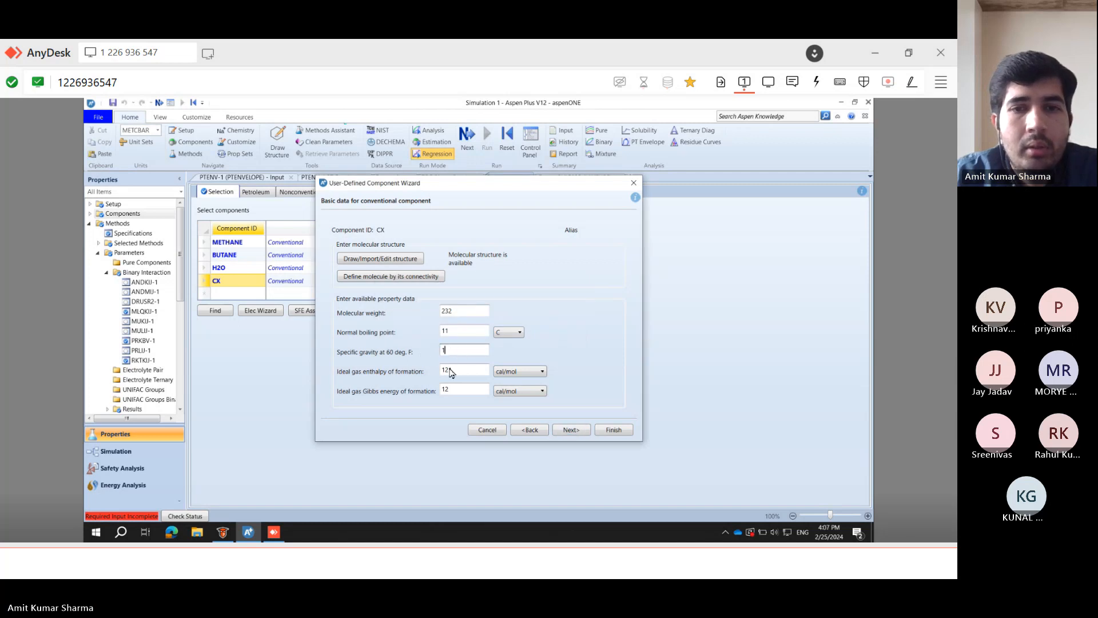
pyautogui.click(569, 430)
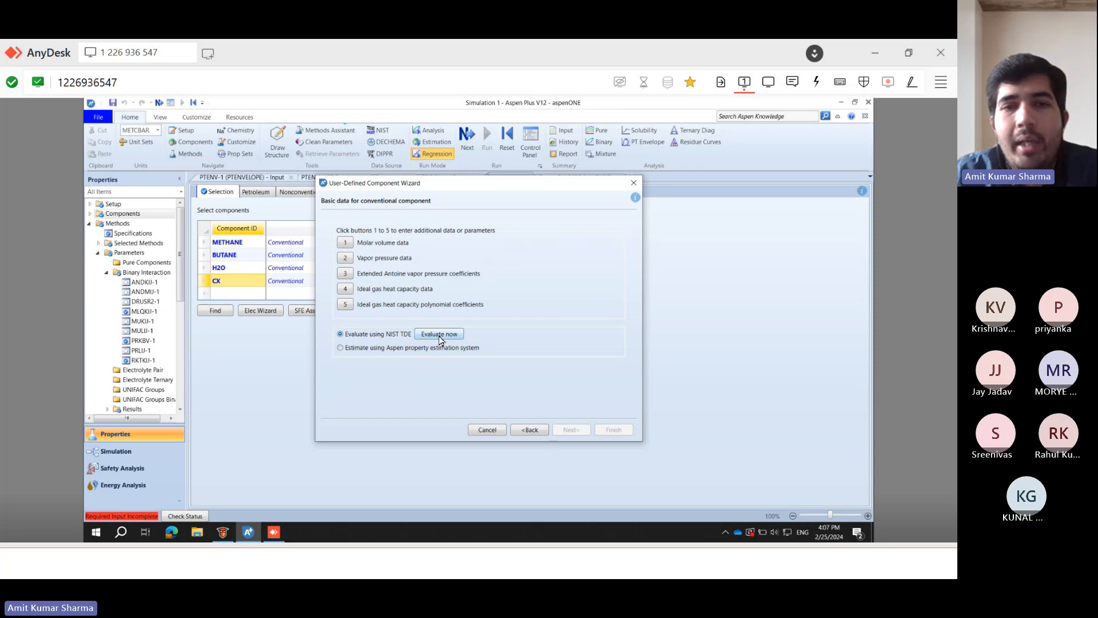
# - Choose estimation with the Aspen property estimation system for CX and close the User-Defined Component Wizard
pyautogui.click(341, 348)
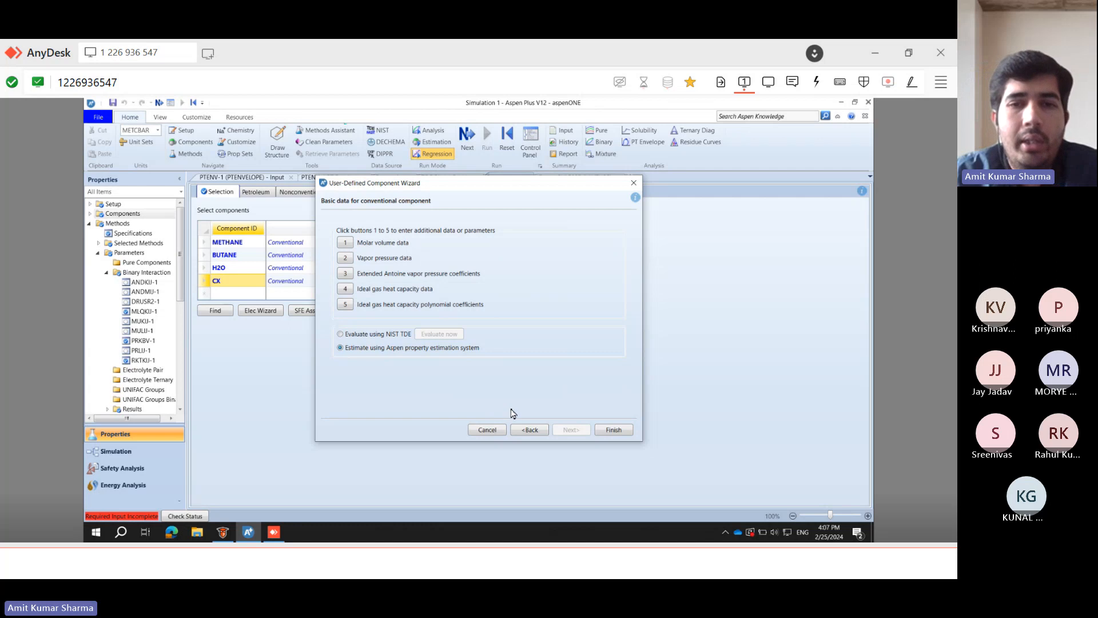
pyautogui.click(633, 183)
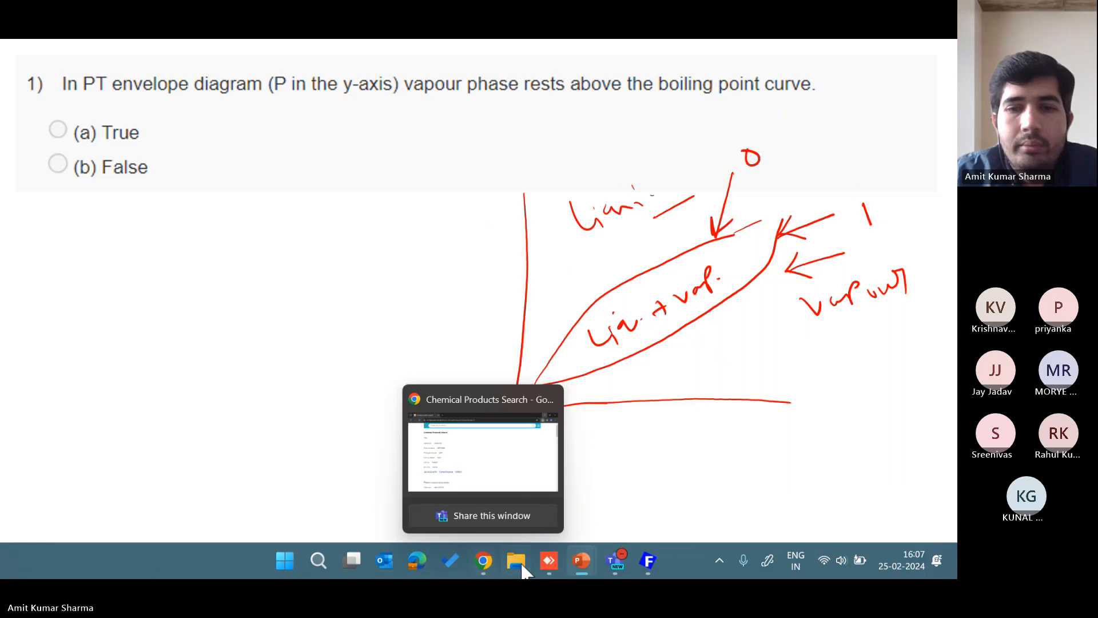
# - Switch to the week 5 presentation in PowerPoint, select slide 22 with the pure component practice problems and return to the slide show
pyautogui.moveTo(552, 563)
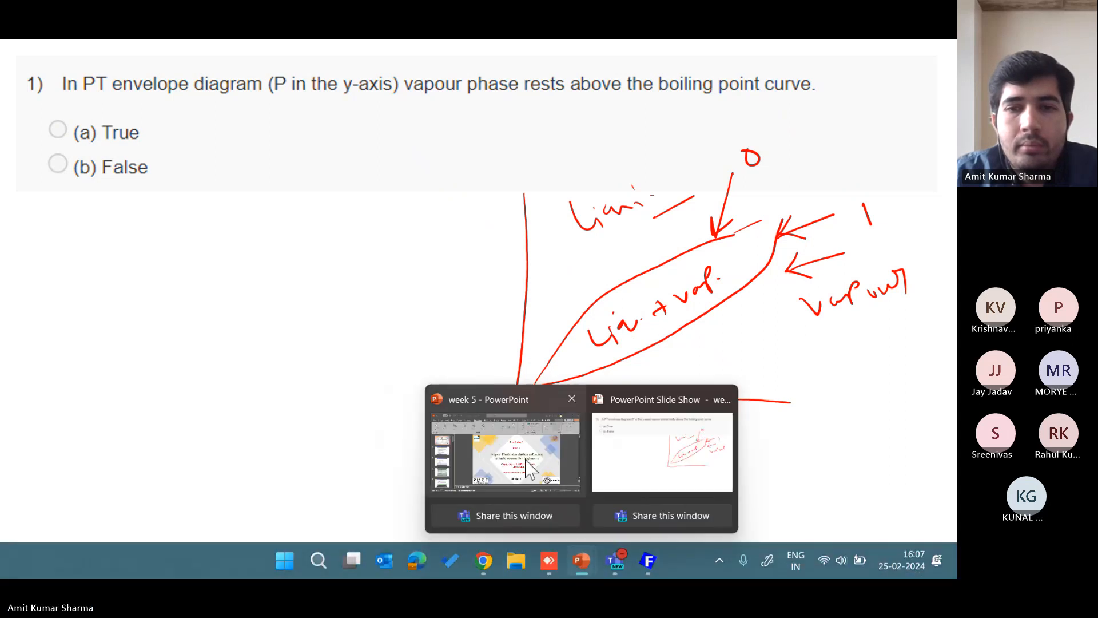
pyautogui.click(526, 463)
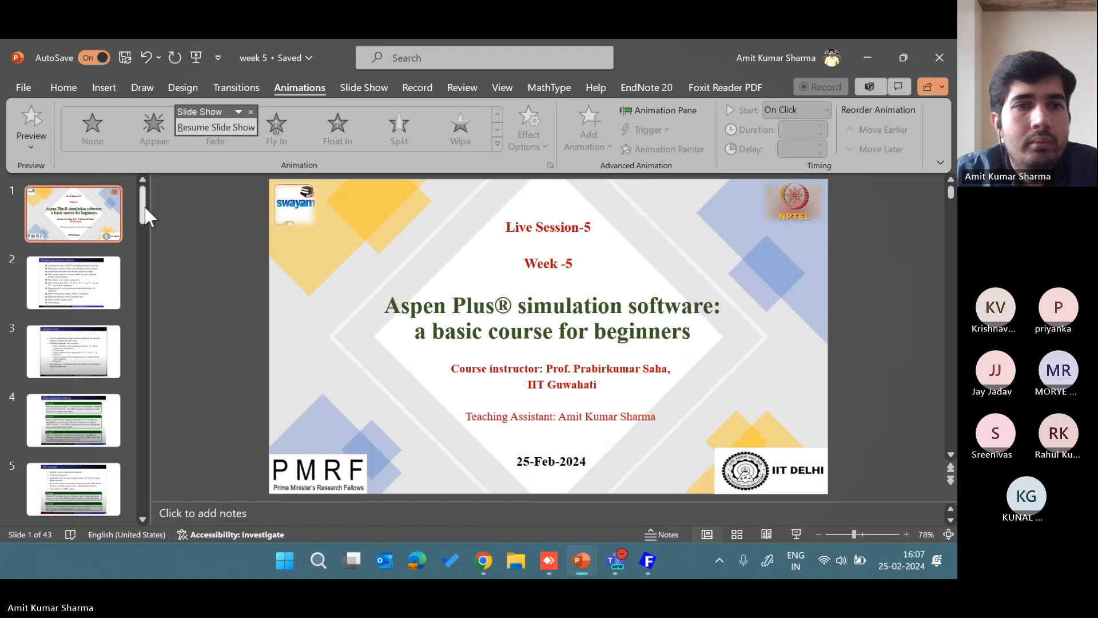
pyautogui.moveTo(141, 213); pyautogui.dragTo(152, 354)
pyautogui.click(76, 326)
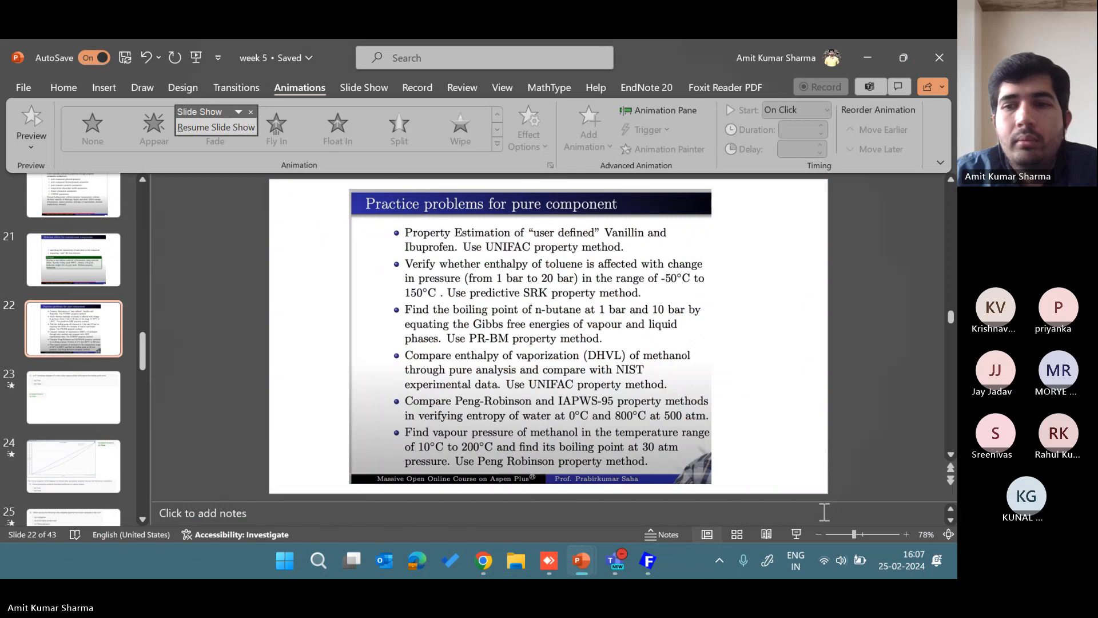
pyautogui.click(795, 534)
pyautogui.moveTo(606, 559)
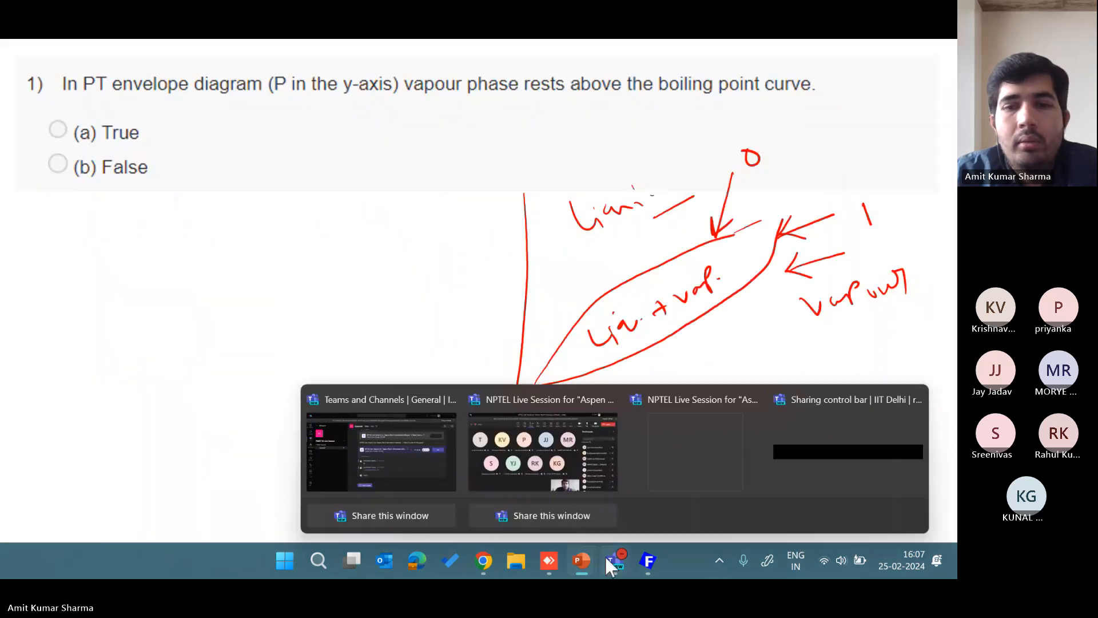
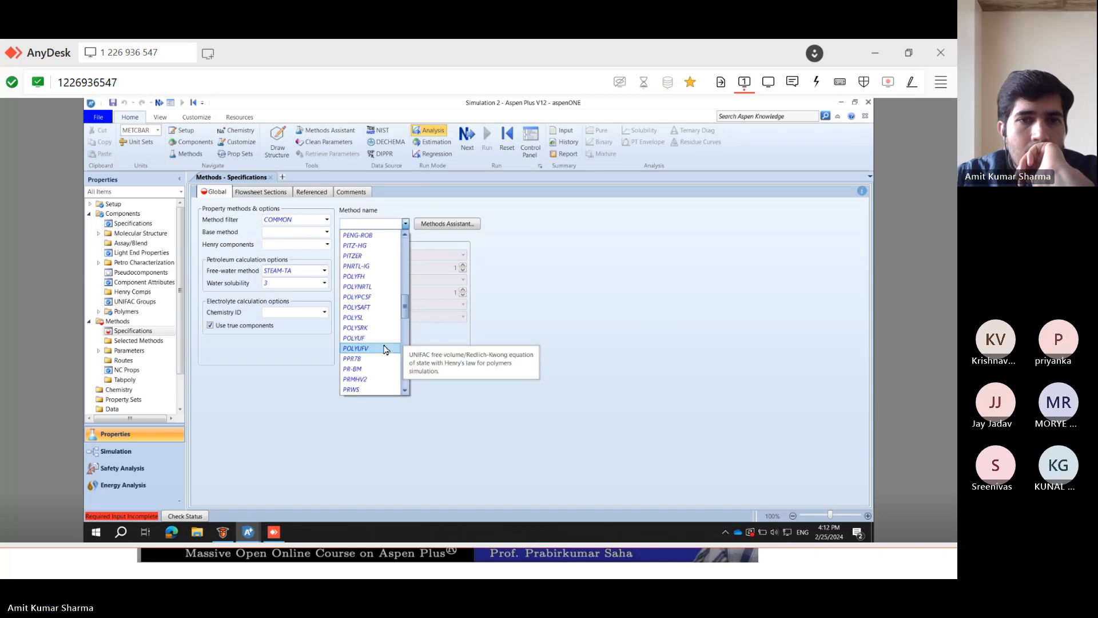
# - Choose PSRK as the property method in the toluene simulation and run the property analysis setup
pyautogui.moveTo(407, 315); pyautogui.dragTo(407, 321)
pyautogui.click(368, 360)
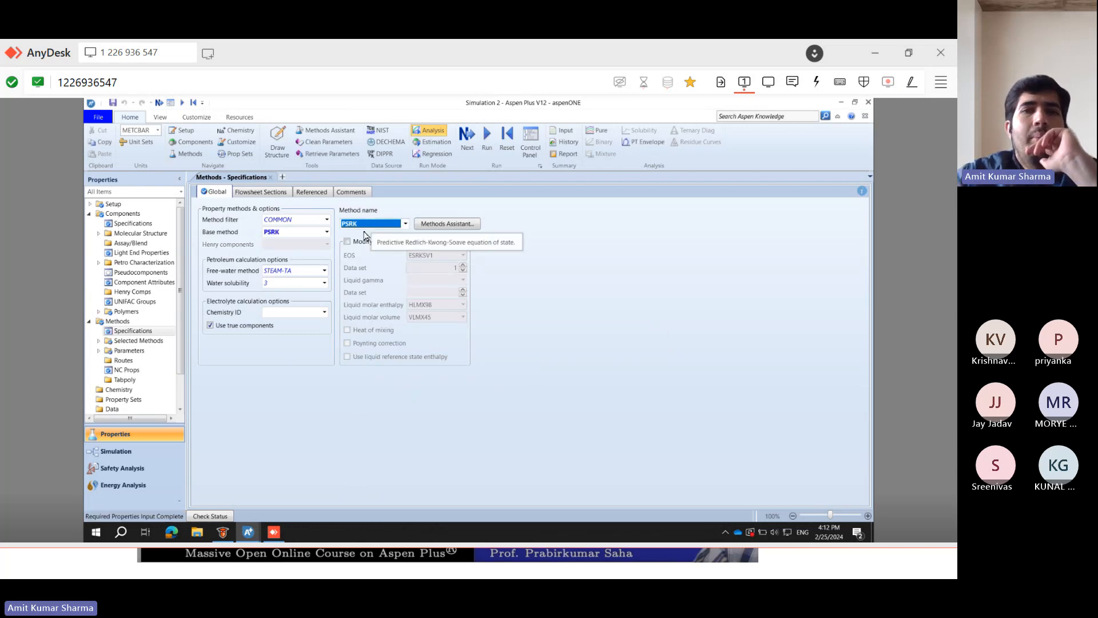
pyautogui.click(468, 150)
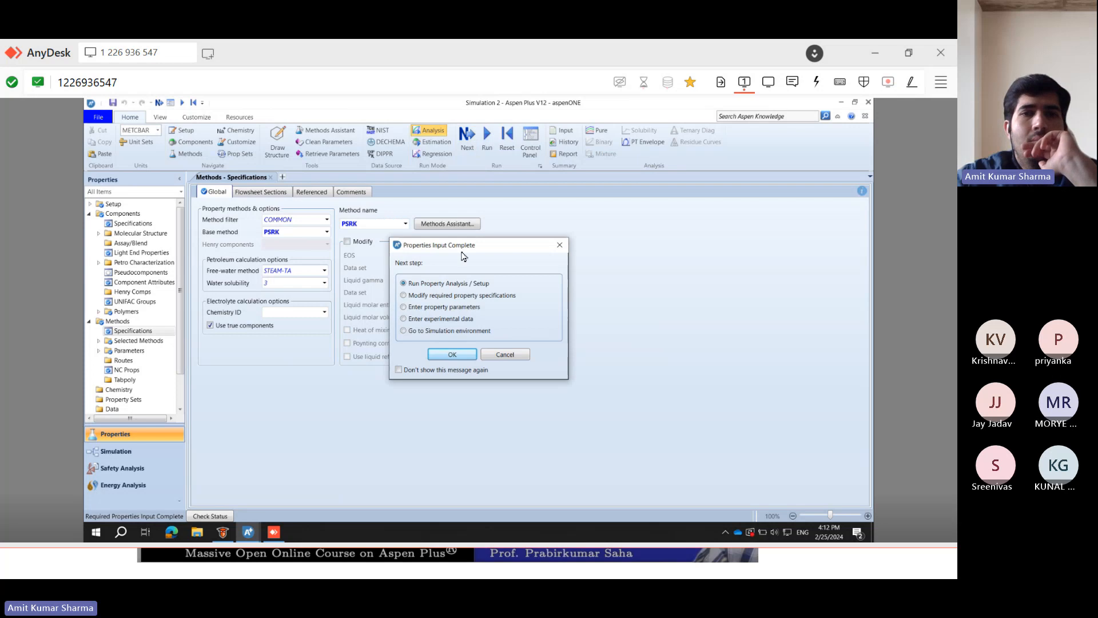
pyautogui.click(452, 355)
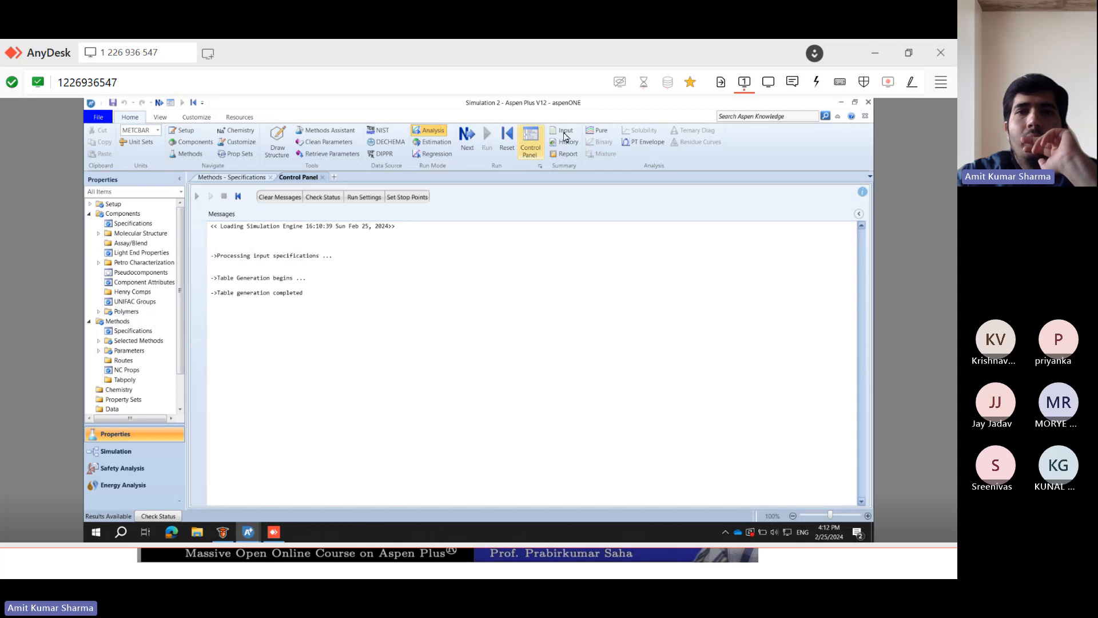
# - Create a pure component analysis and select Thermodynamic as its property type
pyautogui.click(598, 131)
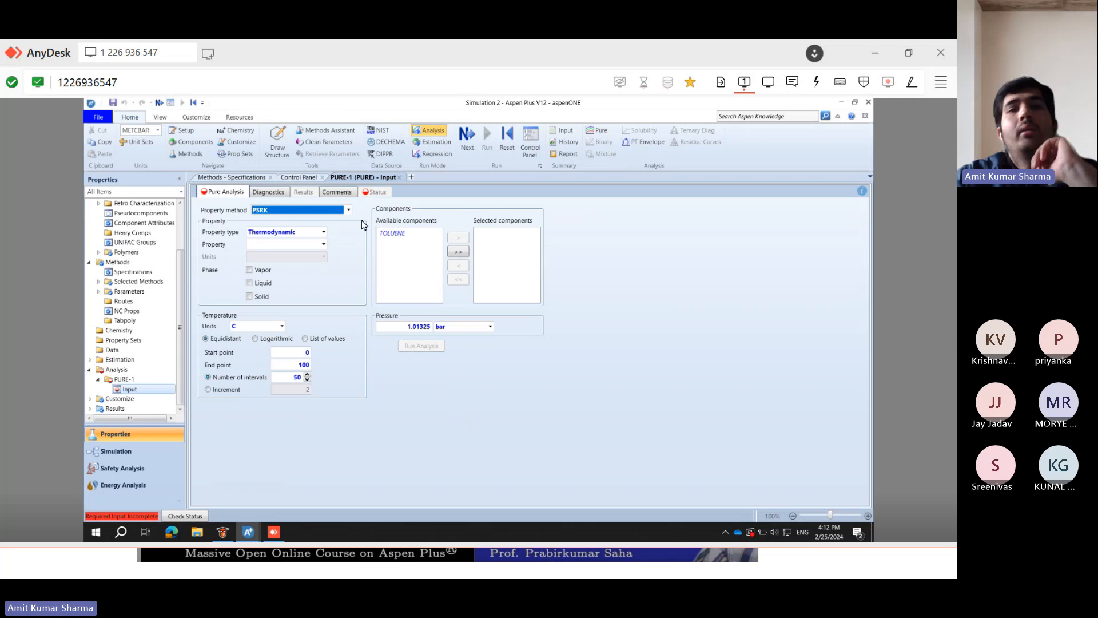
pyautogui.click(276, 235)
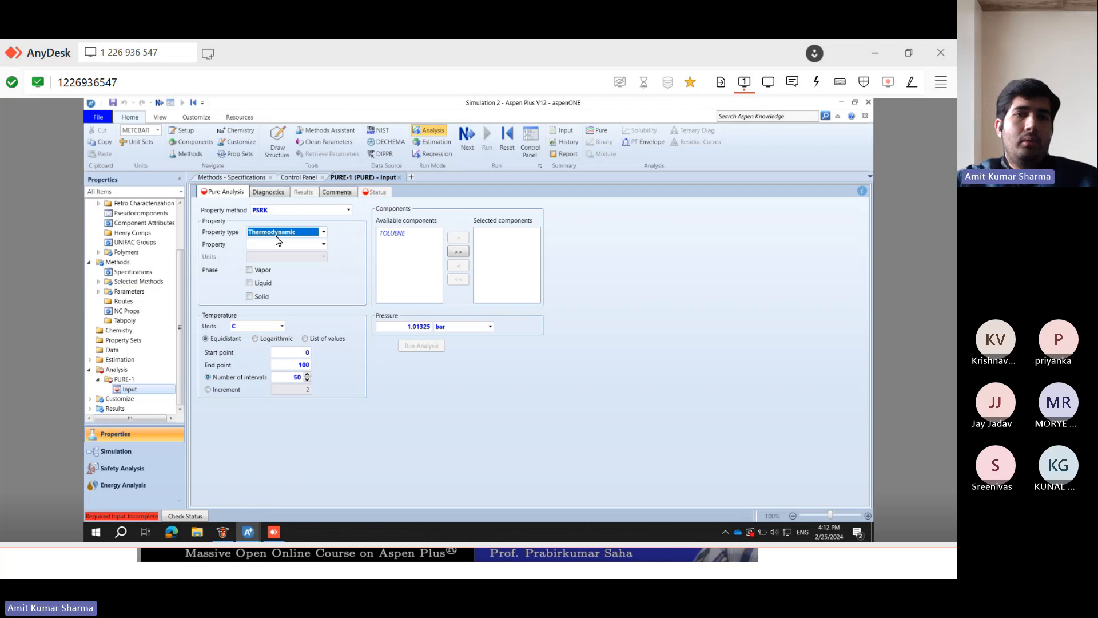
pyautogui.click(323, 235)
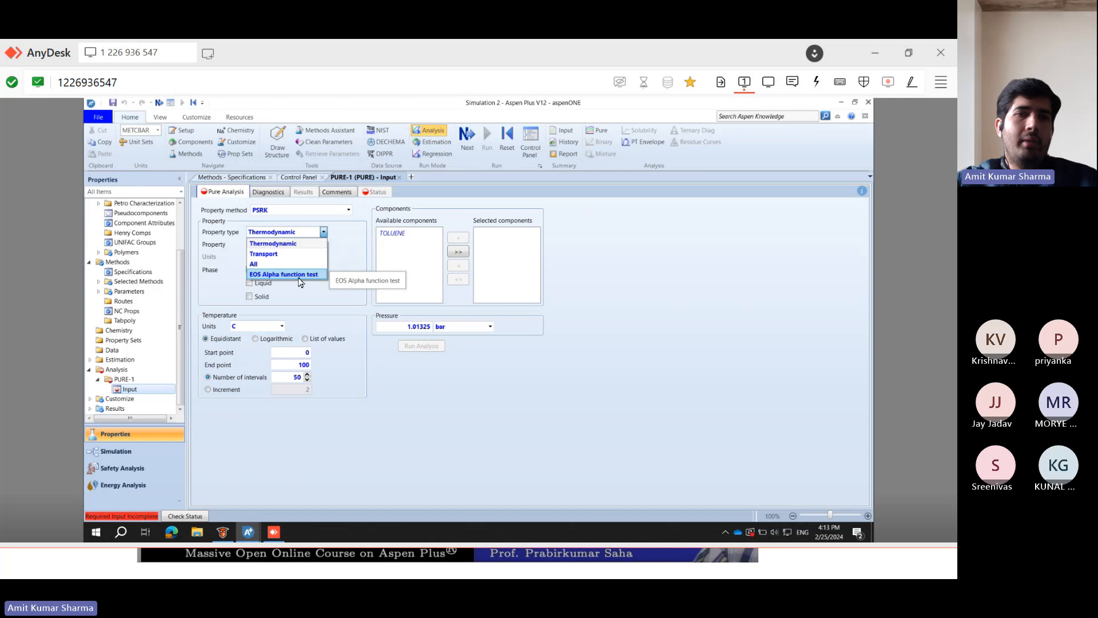
pyautogui.click(275, 244)
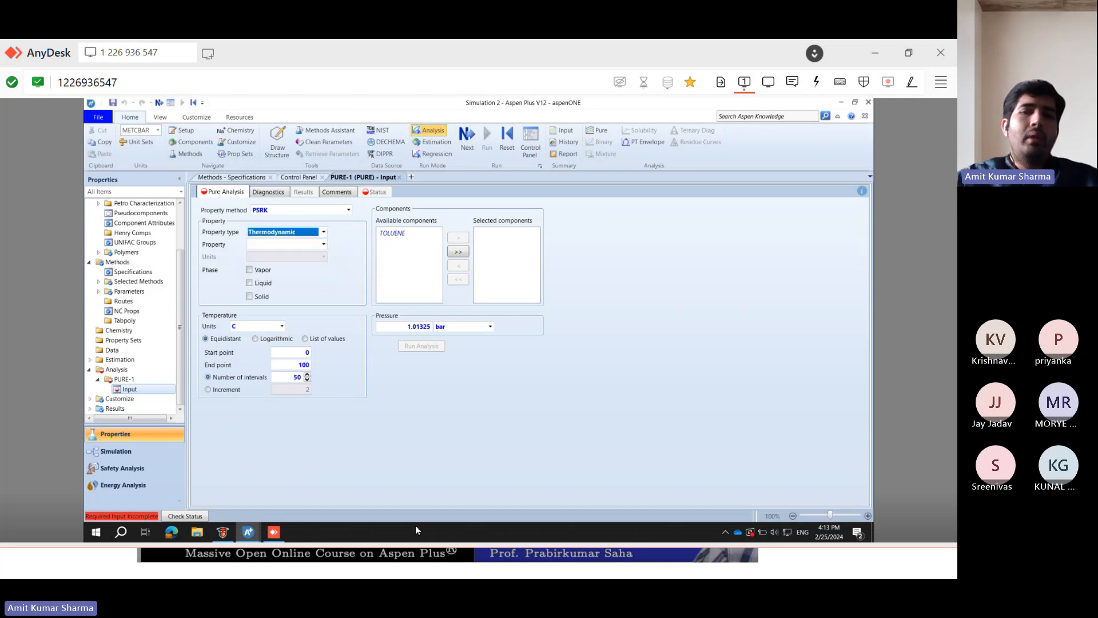
# - Review the toluene enthalpy problem on the practice problems slide and return to the Aspen Plus session in AnyDesk
pyautogui.click(157, 563)
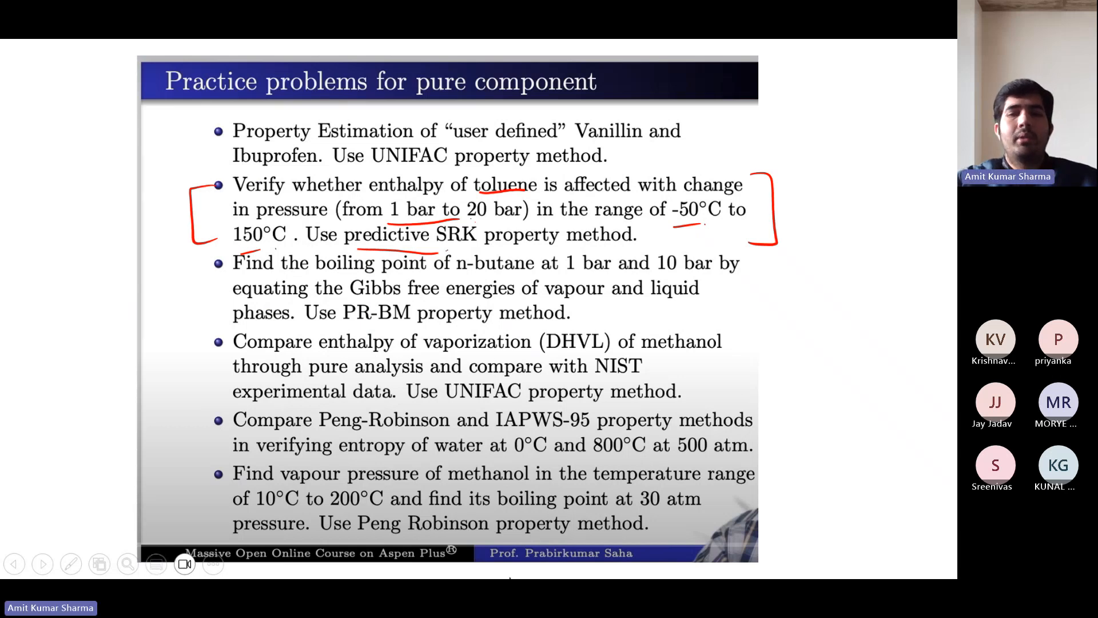
pyautogui.moveTo(508, 574)
pyautogui.click(577, 562)
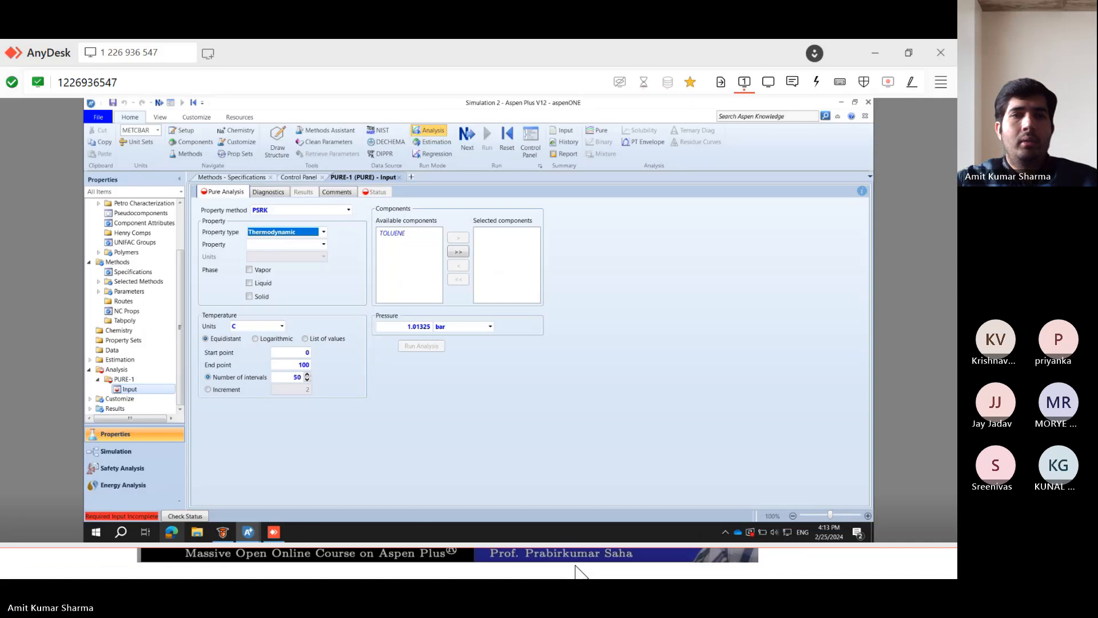
# - Set the property of the pure component analysis to enthalpy (H)
pyautogui.click(323, 244)
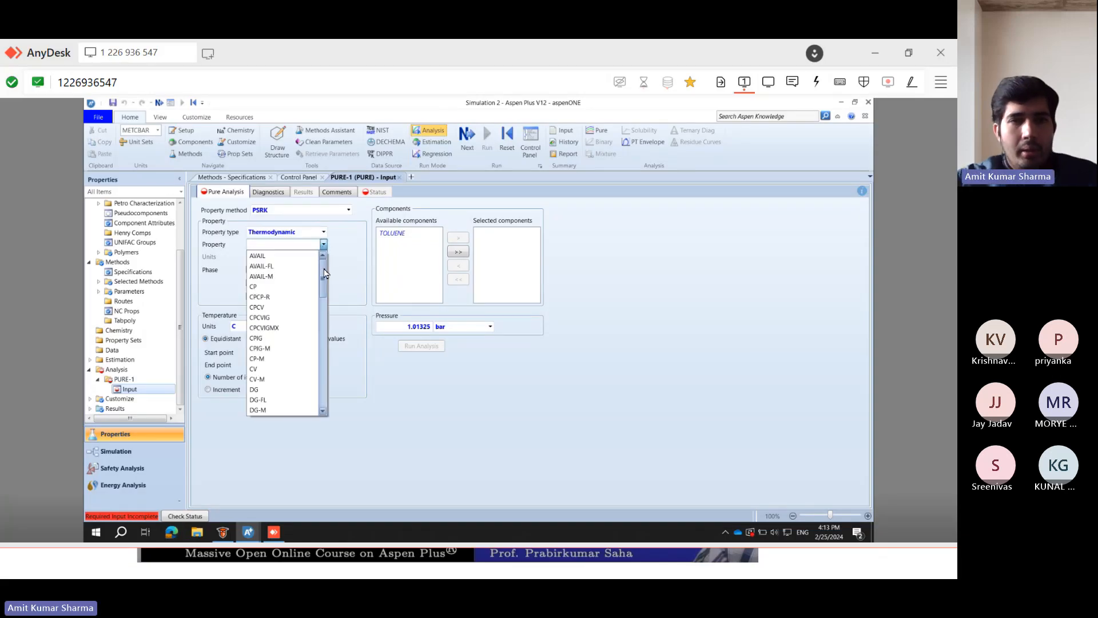
pyautogui.moveTo(323, 275); pyautogui.dragTo(321, 343)
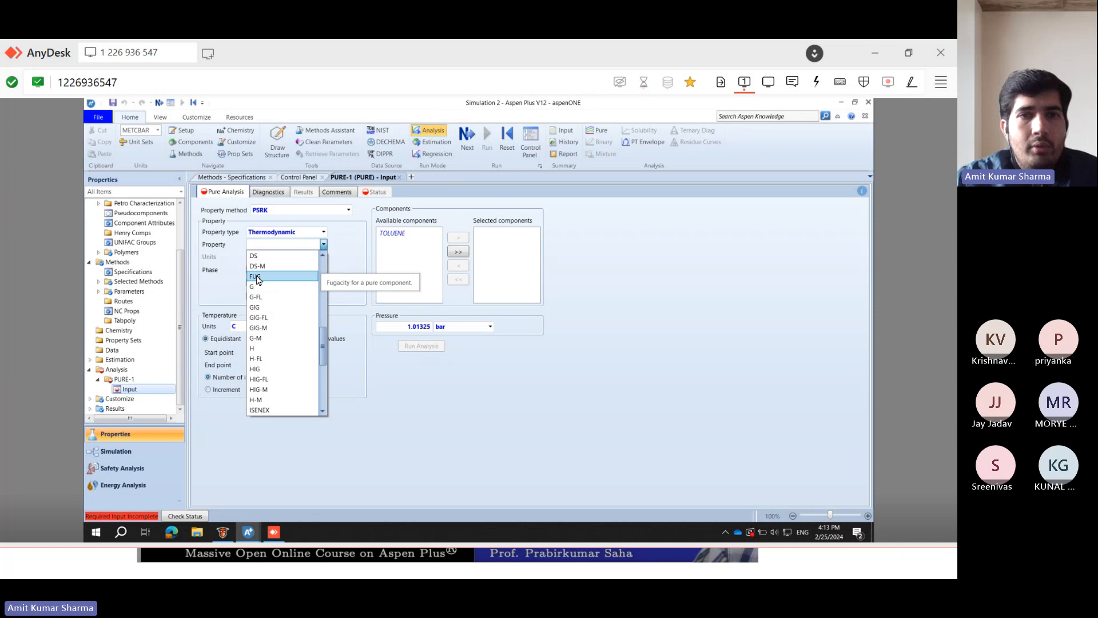
pyautogui.click(261, 349)
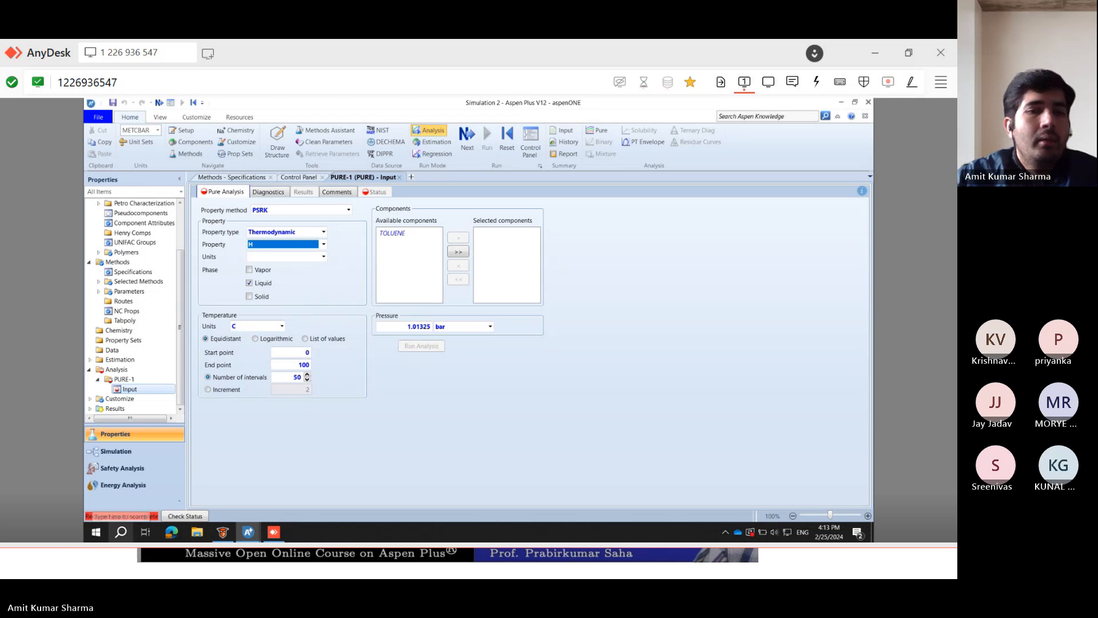
# - Recheck the toluene temperature range and conditions on the practice problems slide and switch back to the AnyDesk session
pyautogui.click(101, 563)
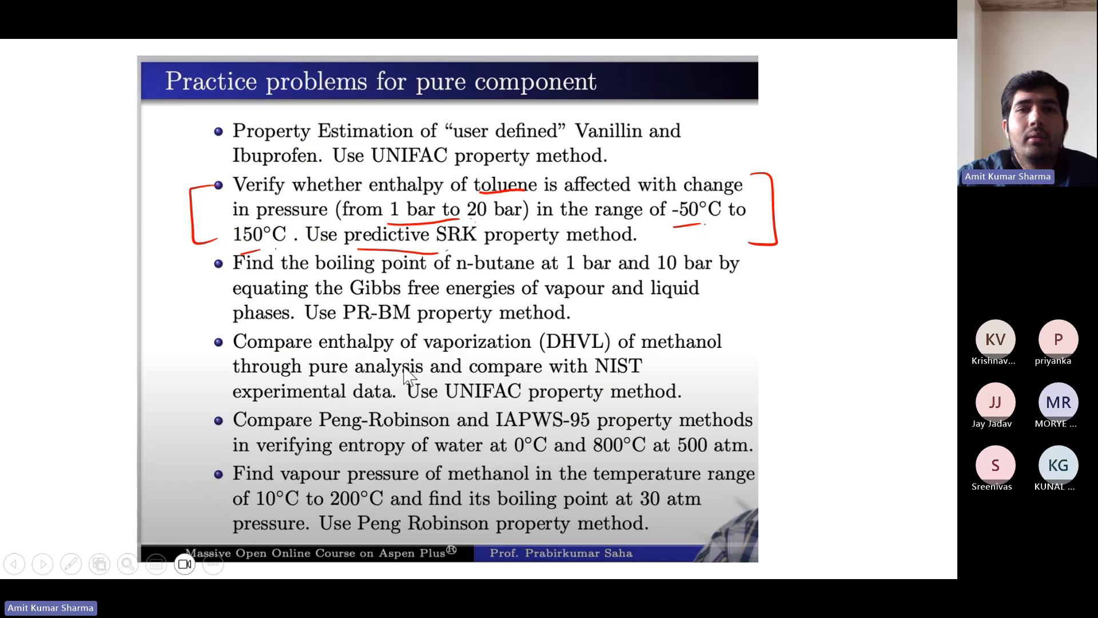
pyautogui.moveTo(100, 577)
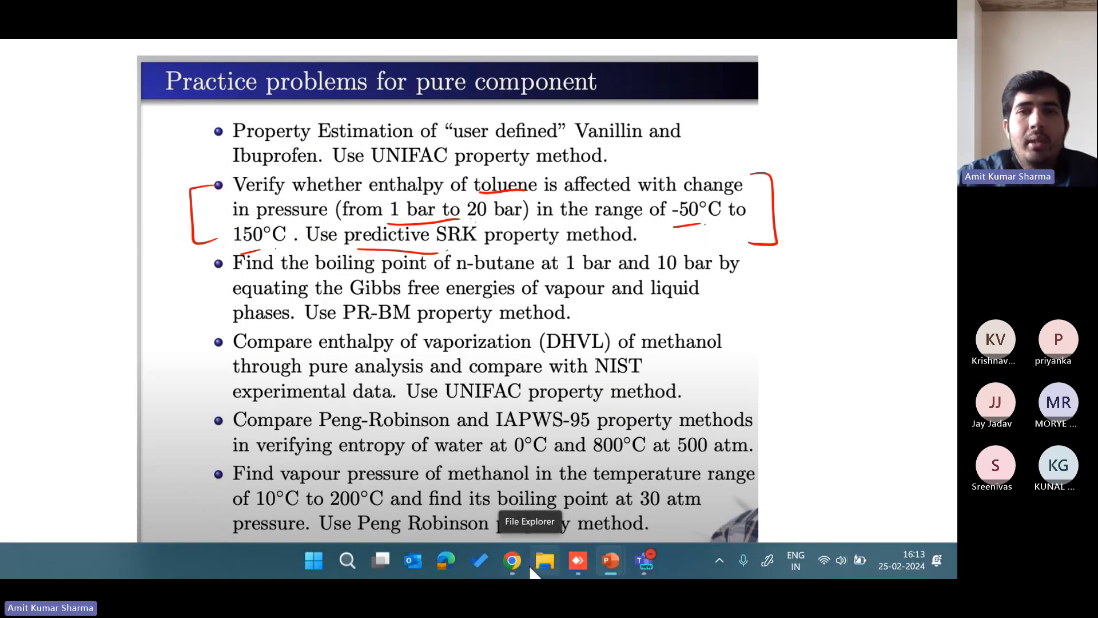
pyautogui.click(591, 571)
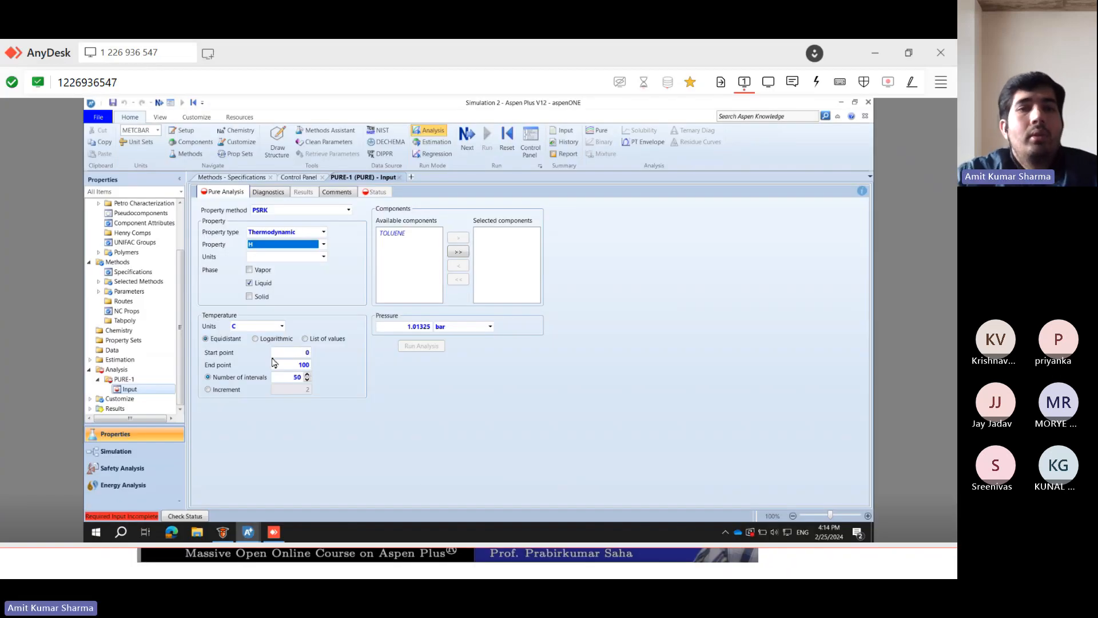
# - Include the vapor phase alongside liquid in the pure analysis and set the enthalpy units to J/kmol
pyautogui.click(249, 270)
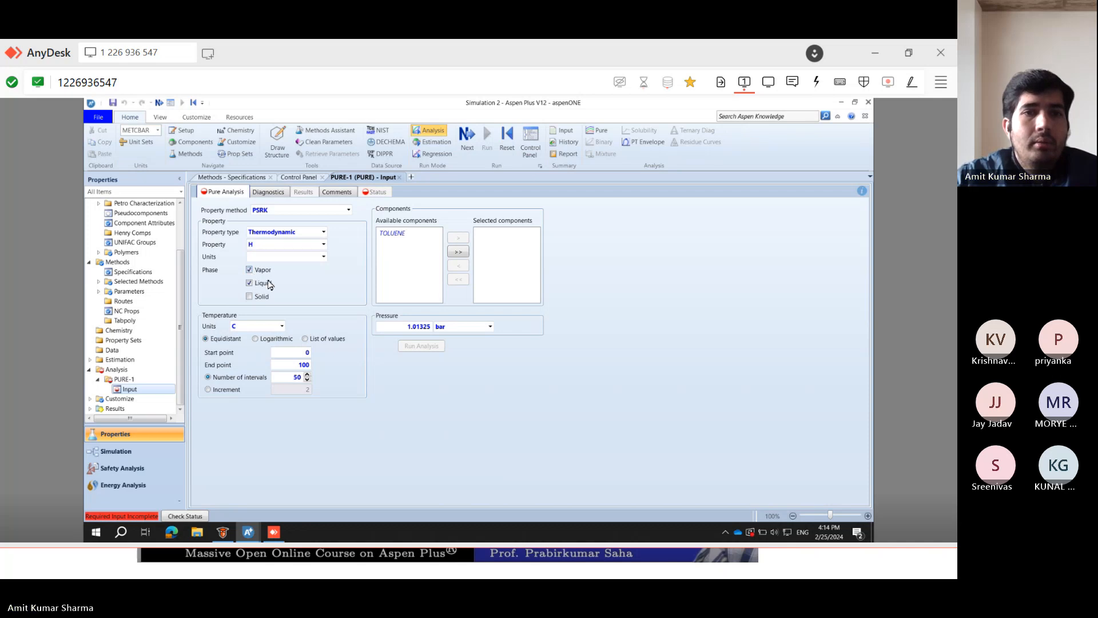
pyautogui.click(324, 258)
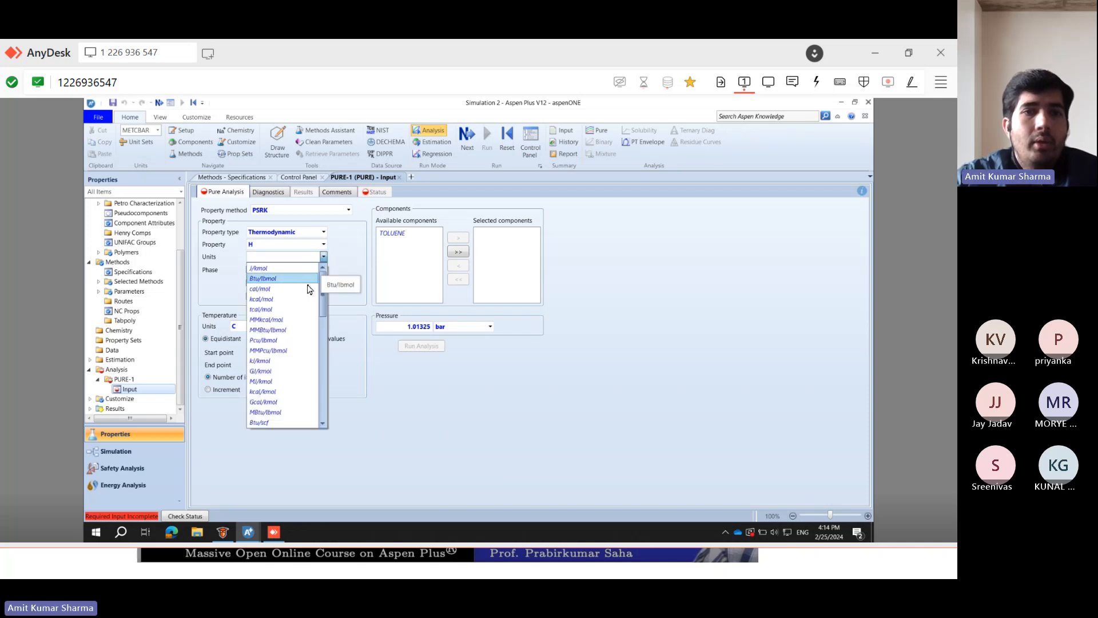
pyautogui.click(284, 267)
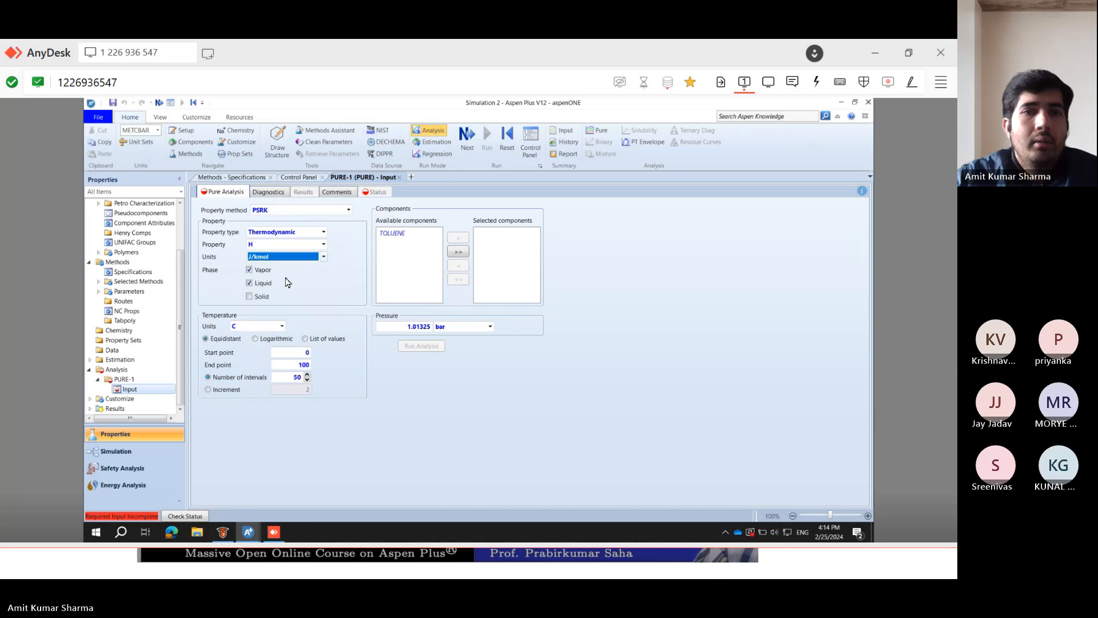
# - Set the analysis temperature range to start at -50 °C and end at 150 °C
pyautogui.click(297, 352)
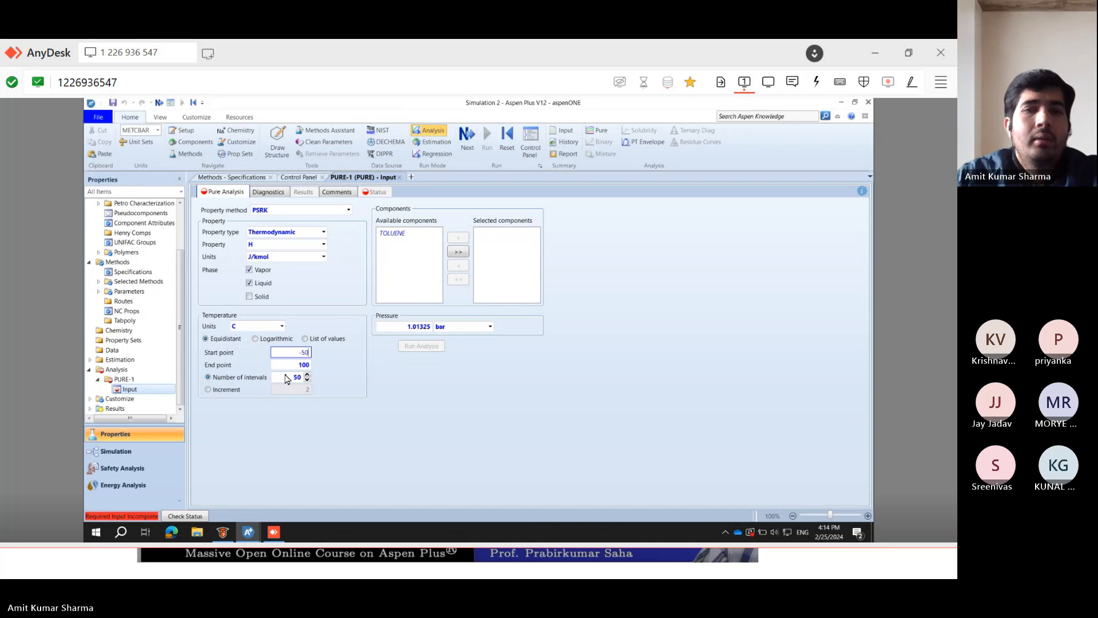
pyautogui.click(288, 365)
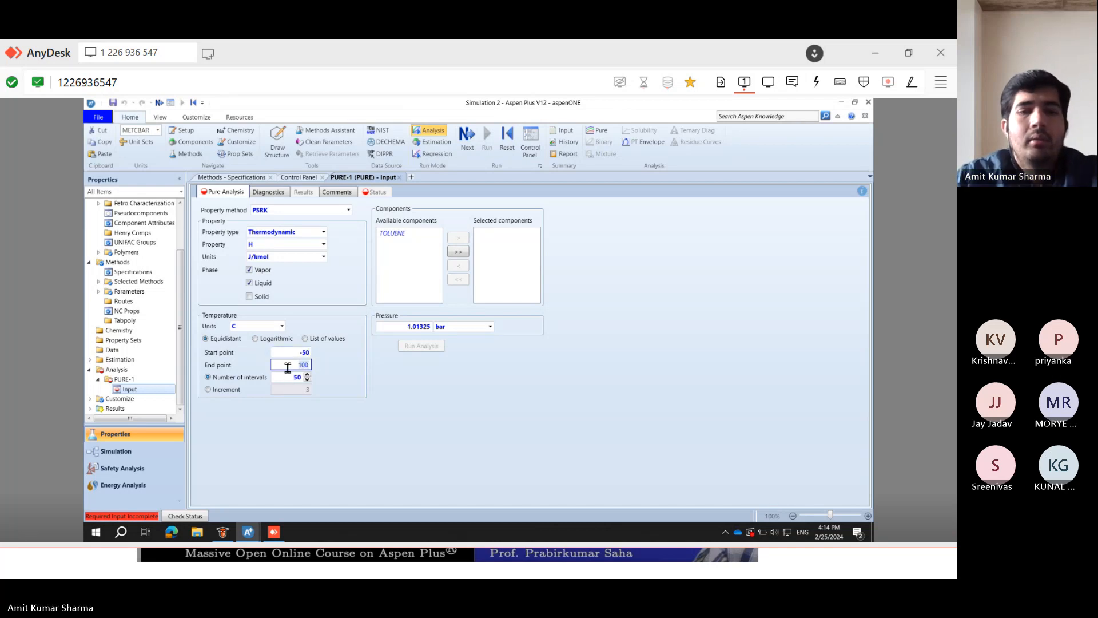
pyautogui.write('15')
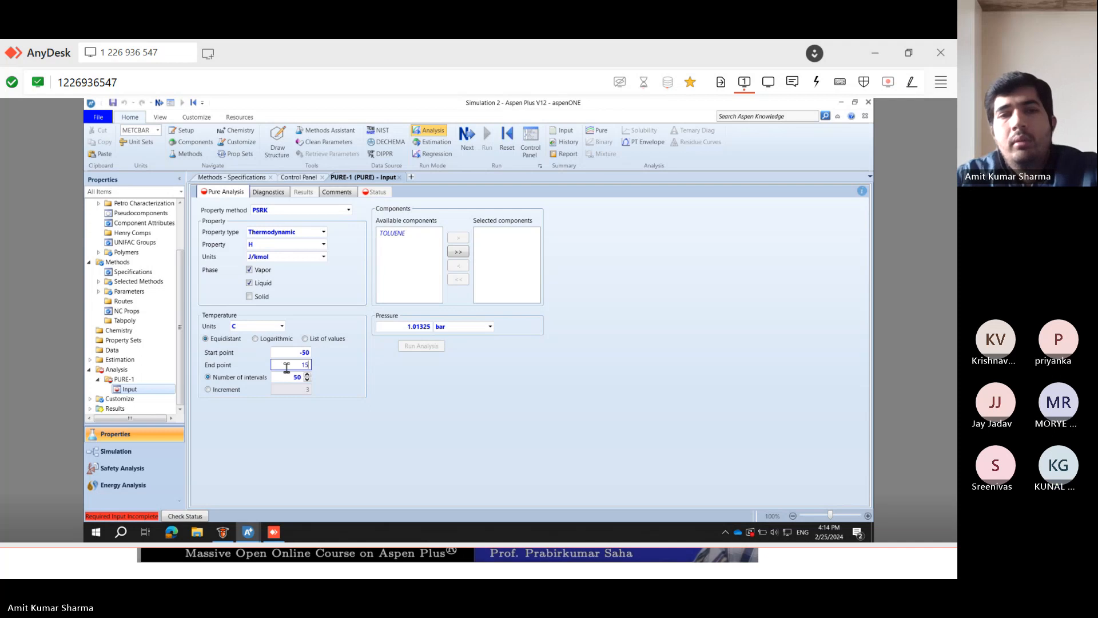
pyautogui.write('0')
pyautogui.click(351, 389)
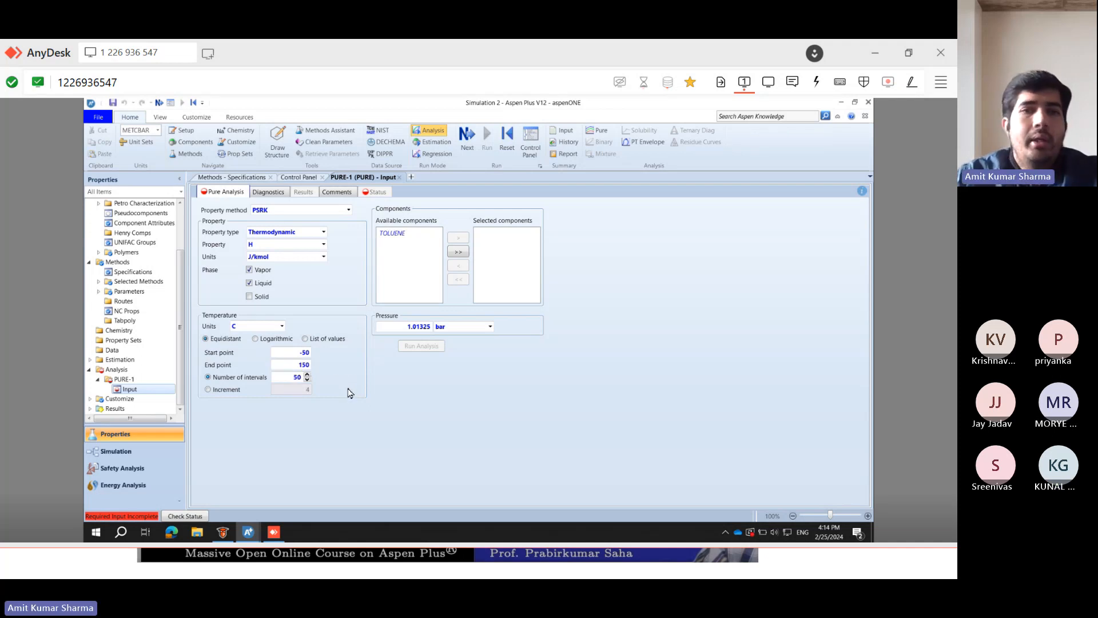
# - Add TOLUENE to the selected components, set the pressure to 1 bar and run the analysis
pyautogui.click(400, 234)
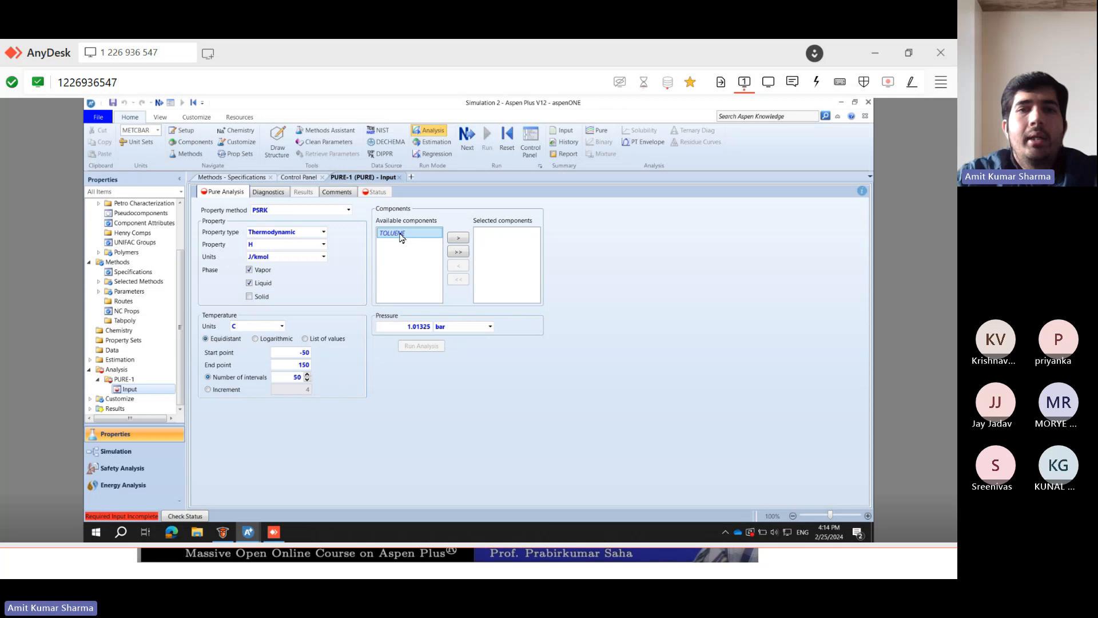
pyautogui.click(465, 240)
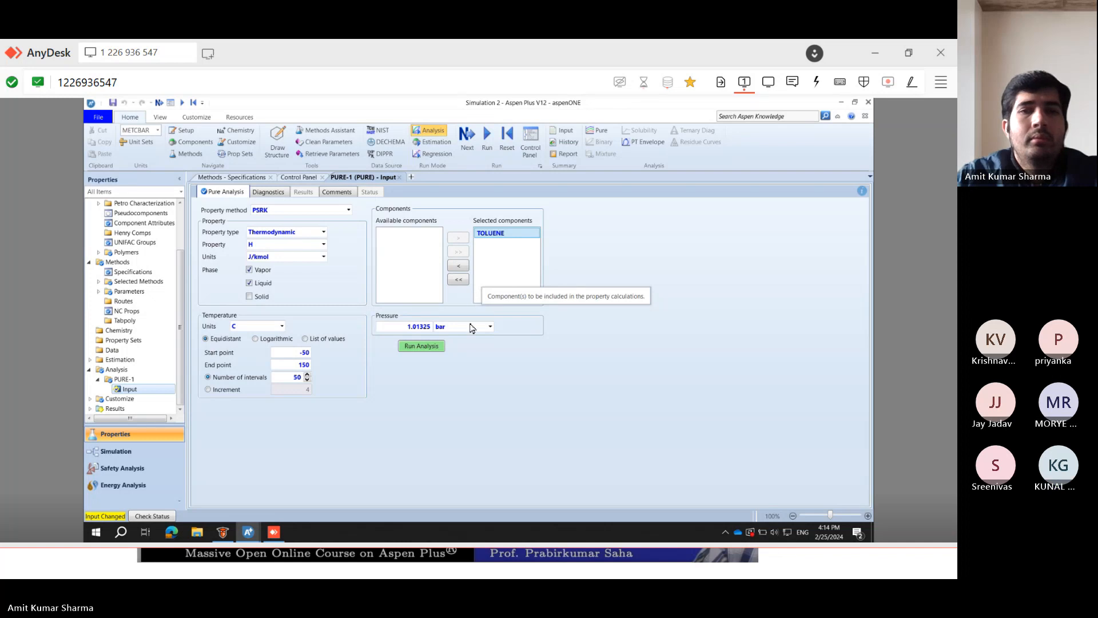
pyautogui.click(416, 334)
pyautogui.write('1')
pyautogui.click(493, 348)
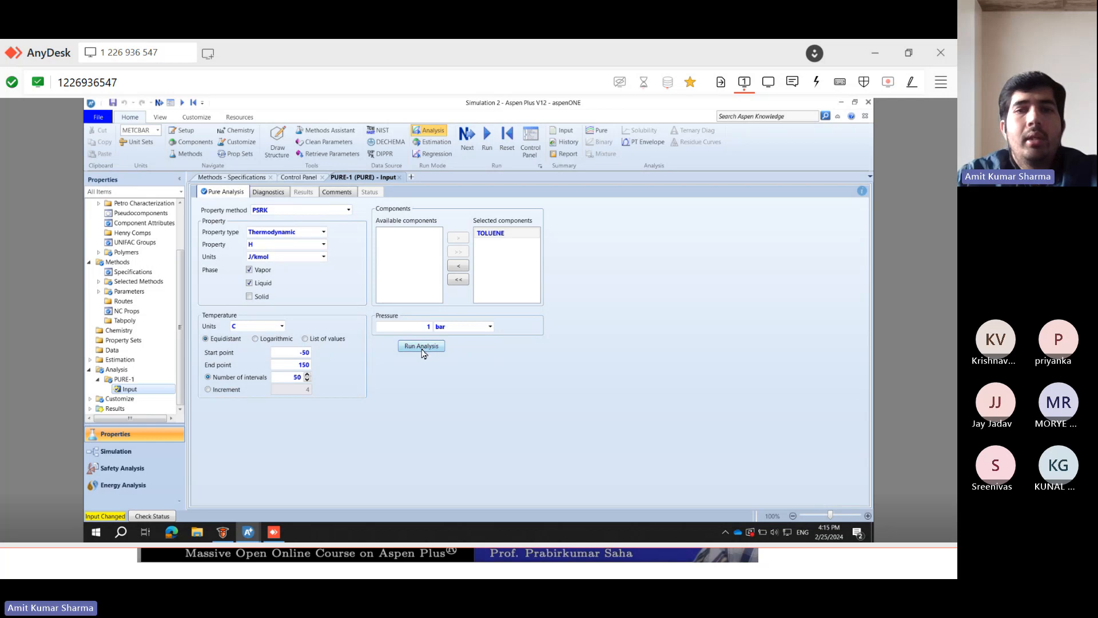
pyautogui.click(423, 347)
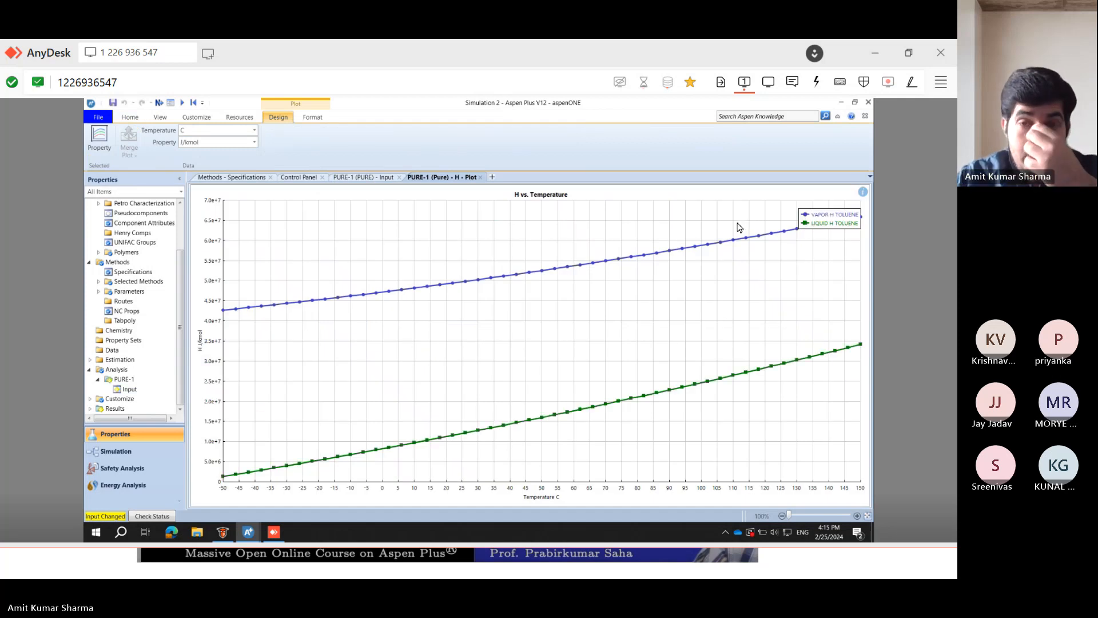
# - Check the pressure range of the toluene problem on the slide and return to the enthalpy plot in AnyDesk
pyautogui.click(464, 566)
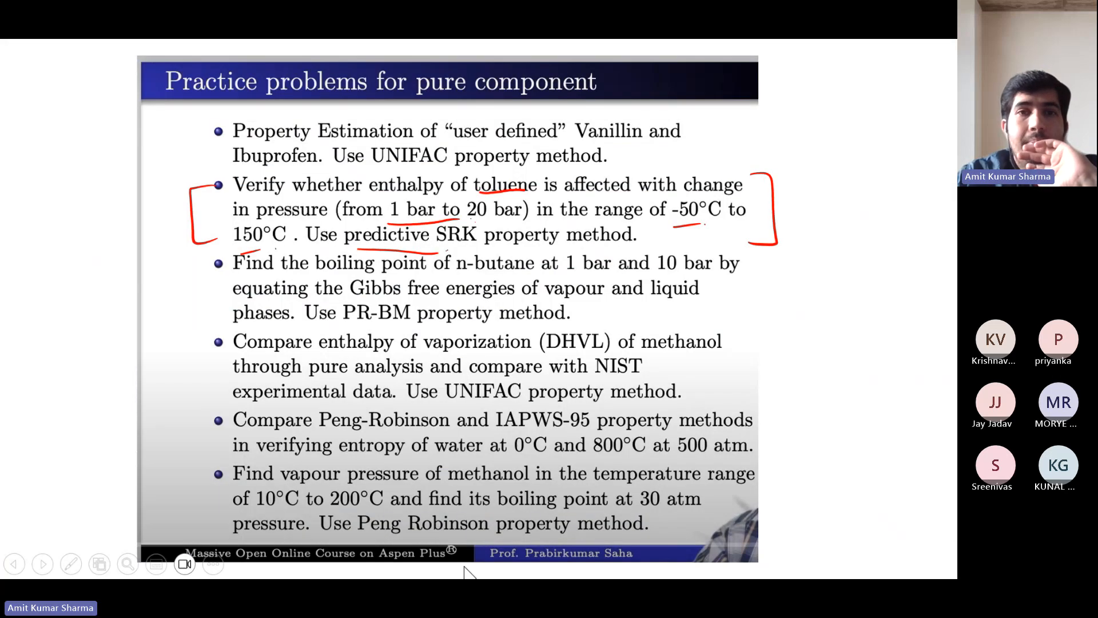
pyautogui.moveTo(440, 577)
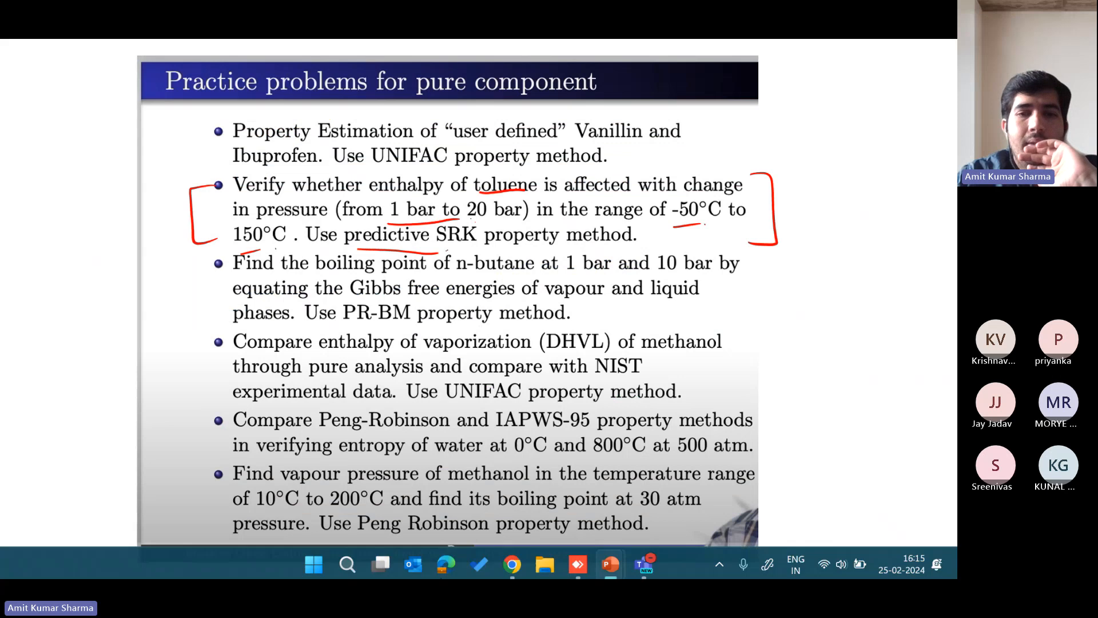
pyautogui.click(578, 559)
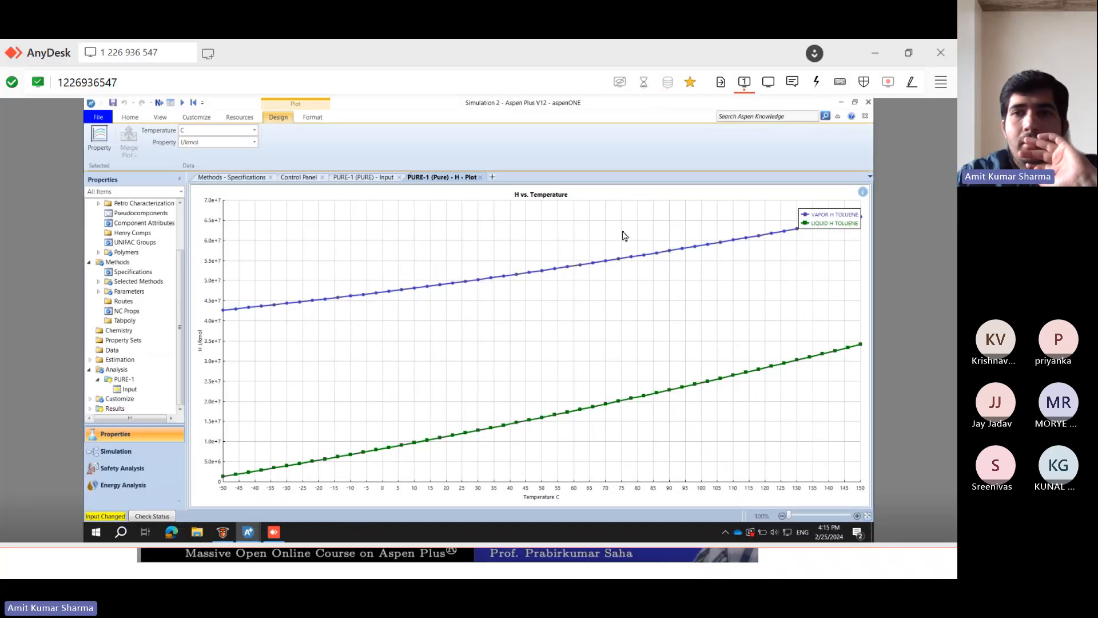
# - Move the plot legend clear of the vapor curve and relabel its entries VAPOR H TOLUENE (1 bar) and LIQUID H TOLUENE (1 bar)
pyautogui.click(836, 220)
pyautogui.moveTo(811, 244); pyautogui.dragTo(716, 227)
pyautogui.doubleClick(715, 227)
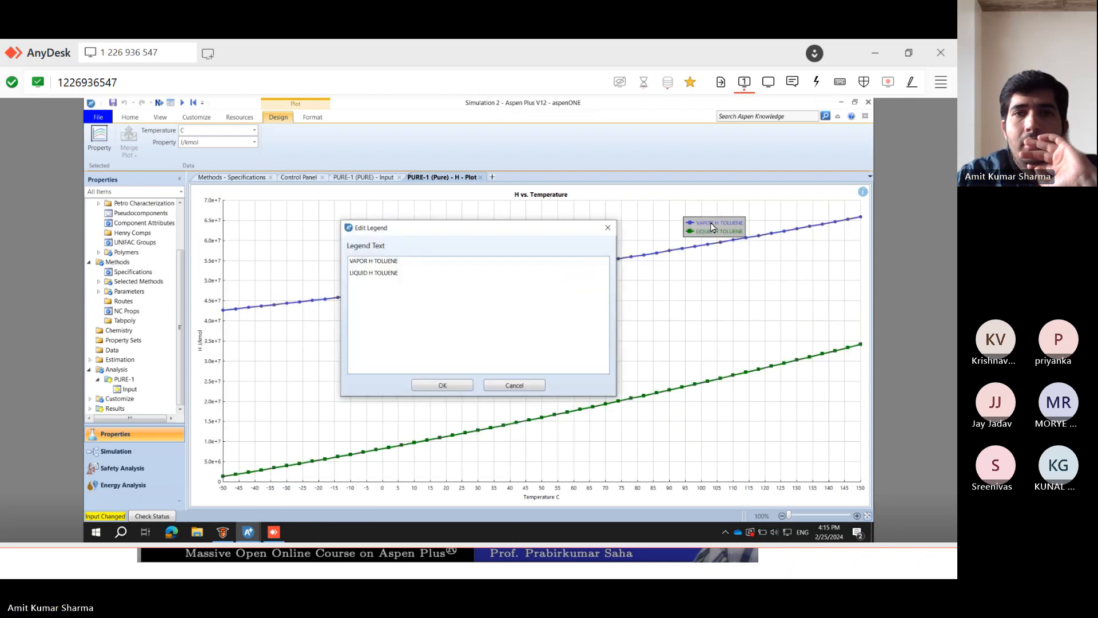
pyautogui.click(438, 263)
pyautogui.click(438, 263)
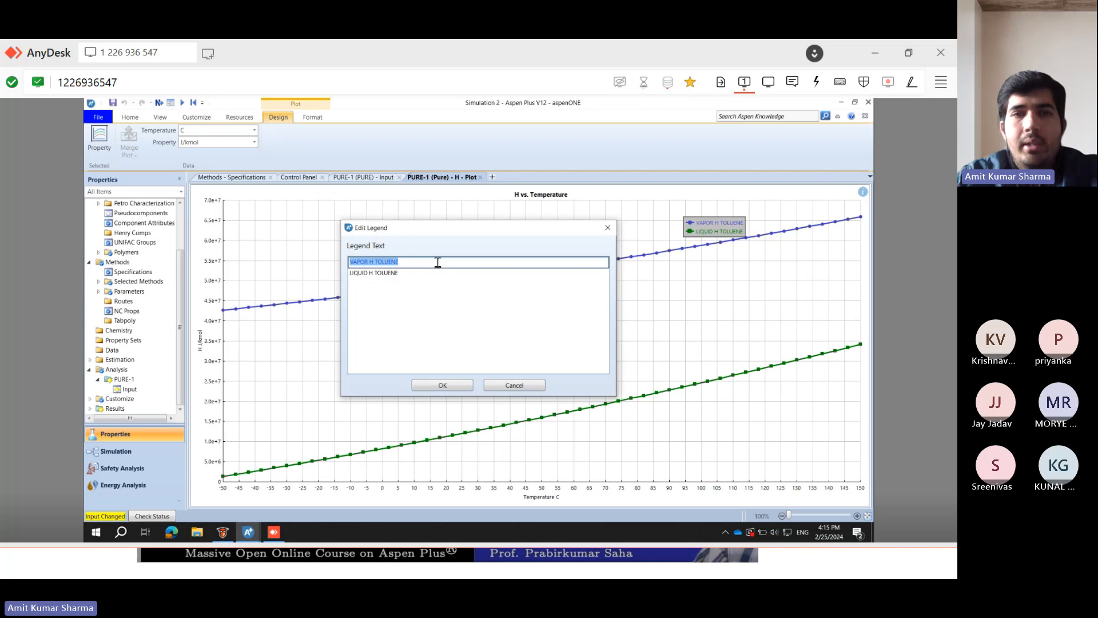
pyautogui.click(438, 263)
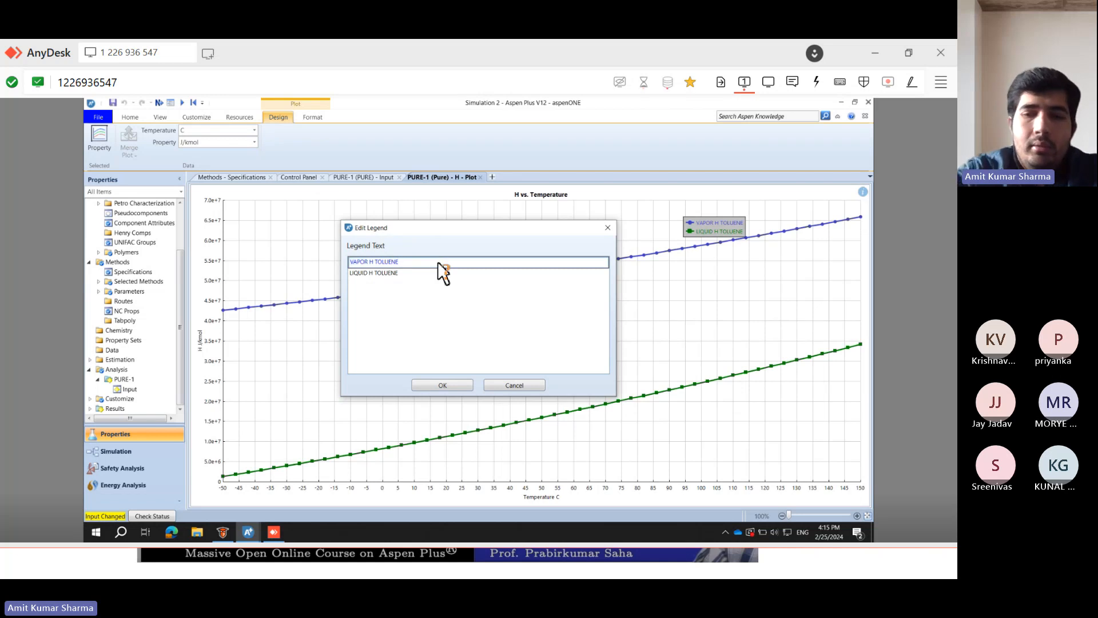
pyautogui.write('(1 ba')
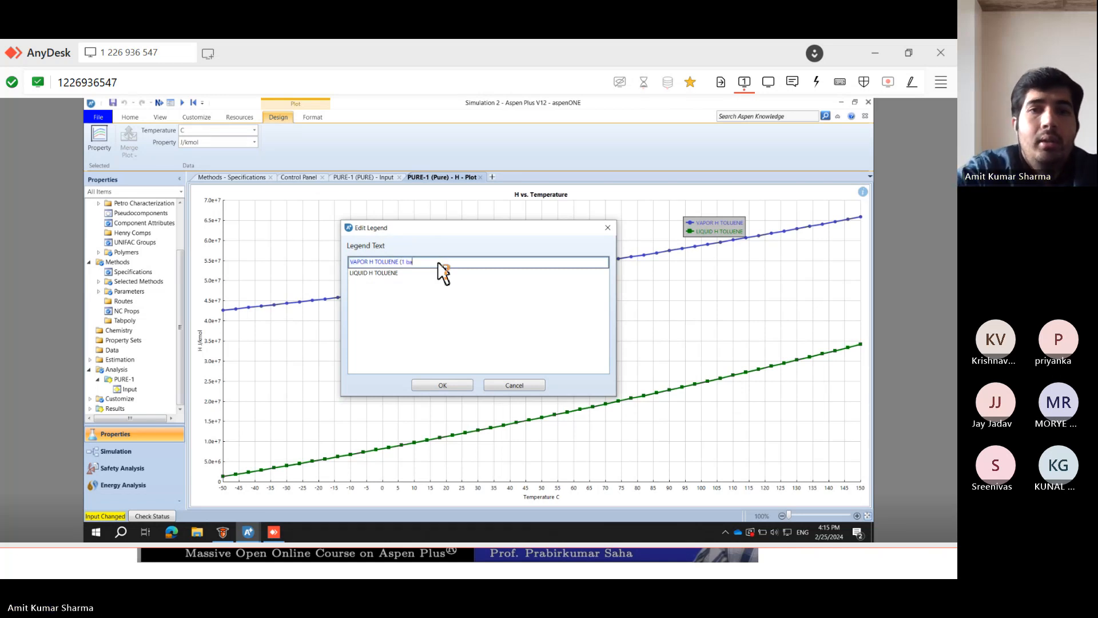
pyautogui.write('rr')
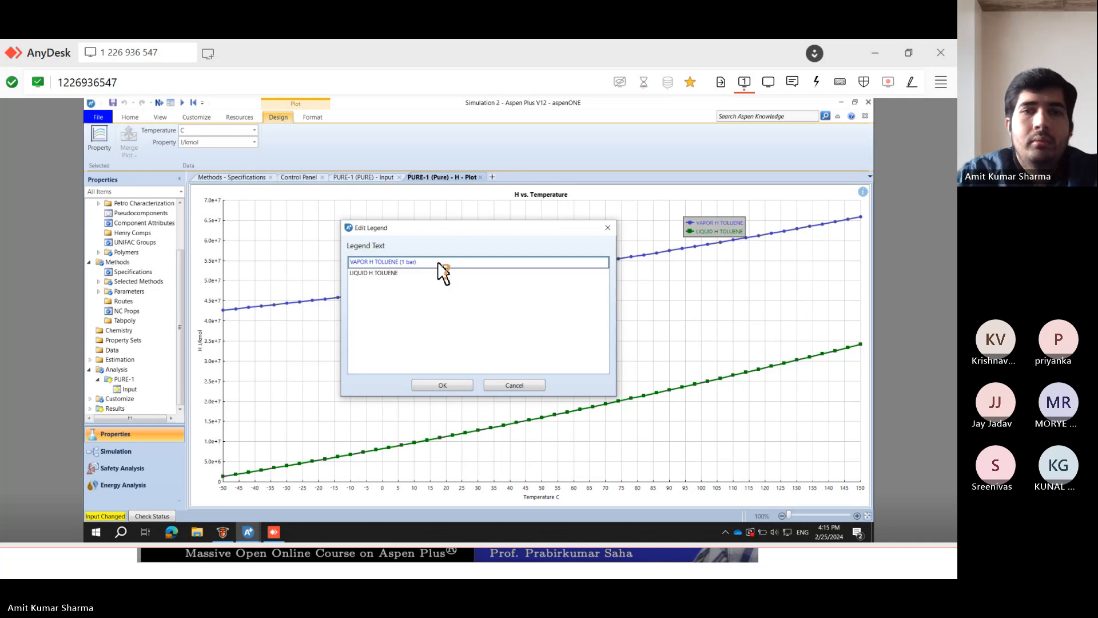
pyautogui.click(430, 274)
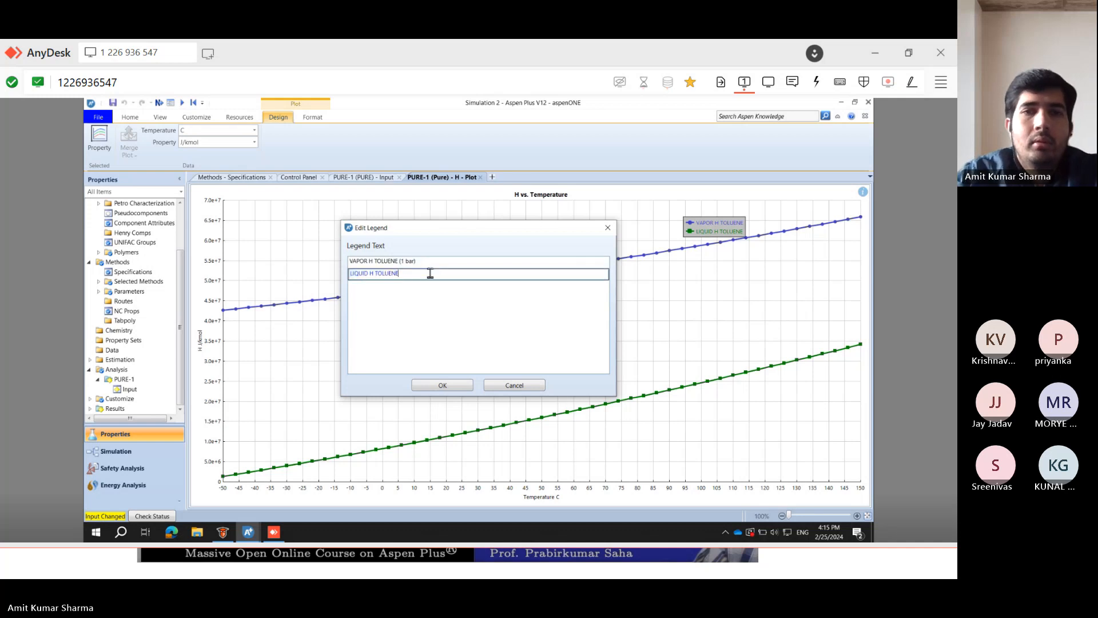
pyautogui.write('(')
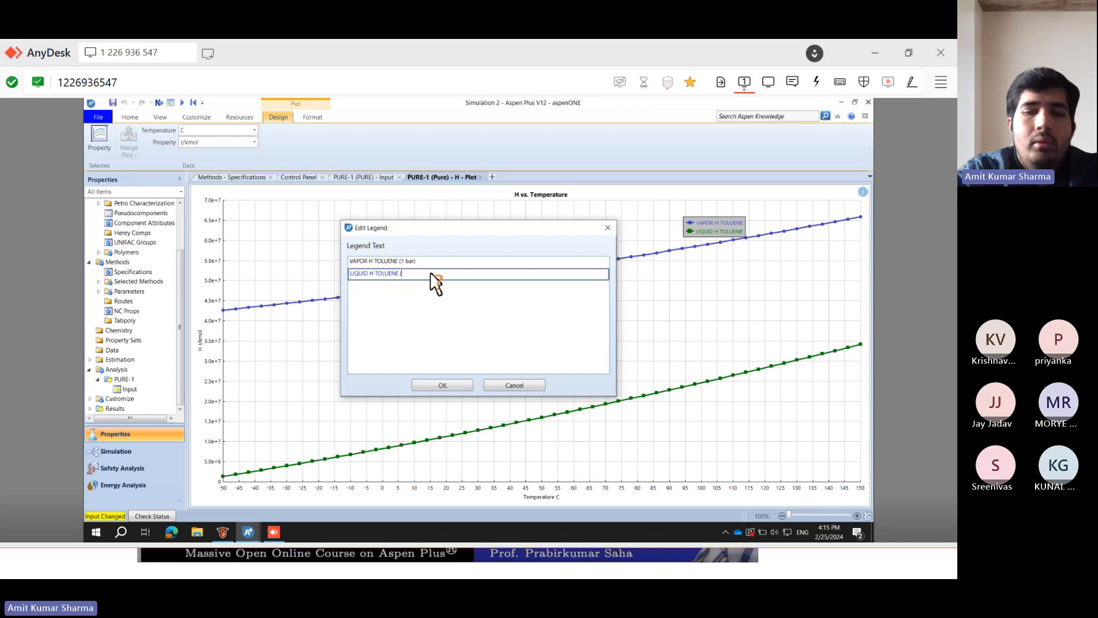
pyautogui.write('1')
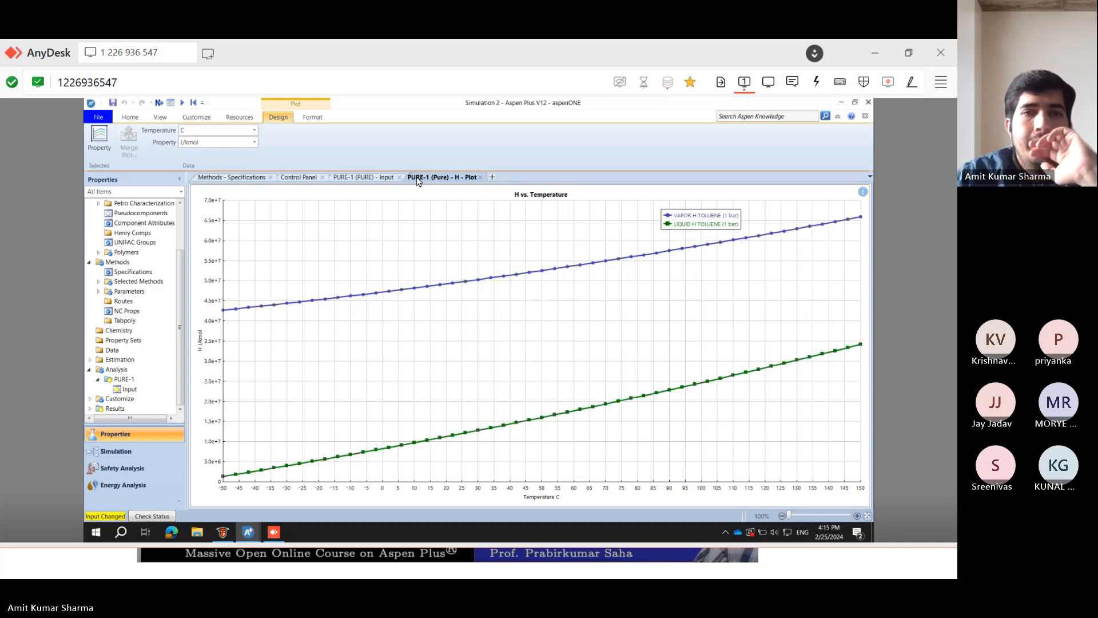
# - Set the pressure of the toluene pure analysis to 20 bar and rerun the analysis
pyautogui.click(372, 178)
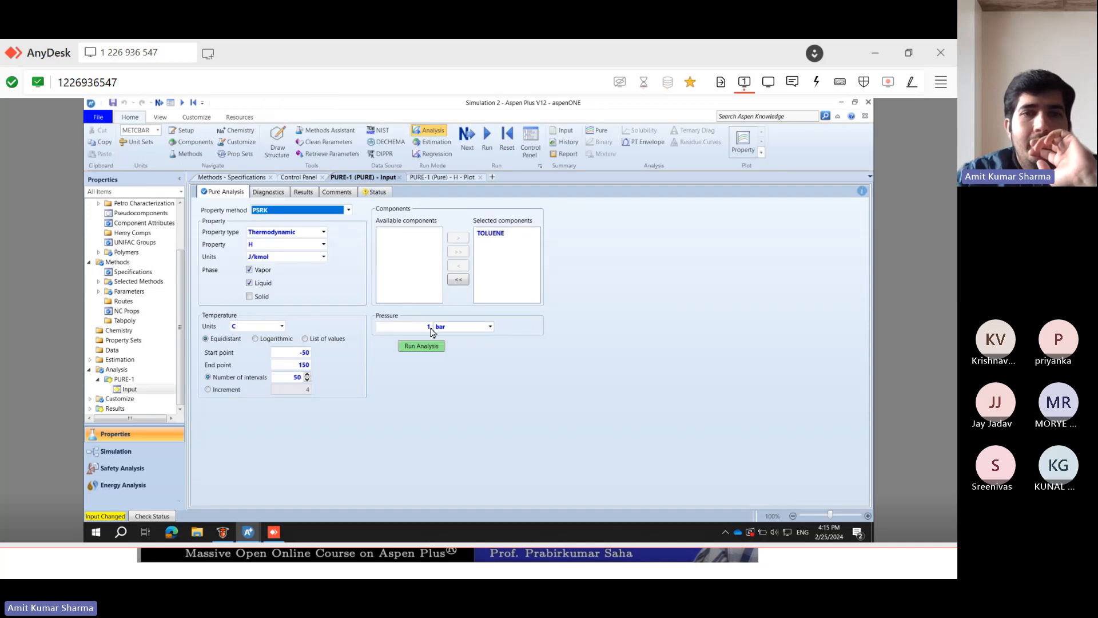
pyautogui.click(424, 327)
pyautogui.write('20')
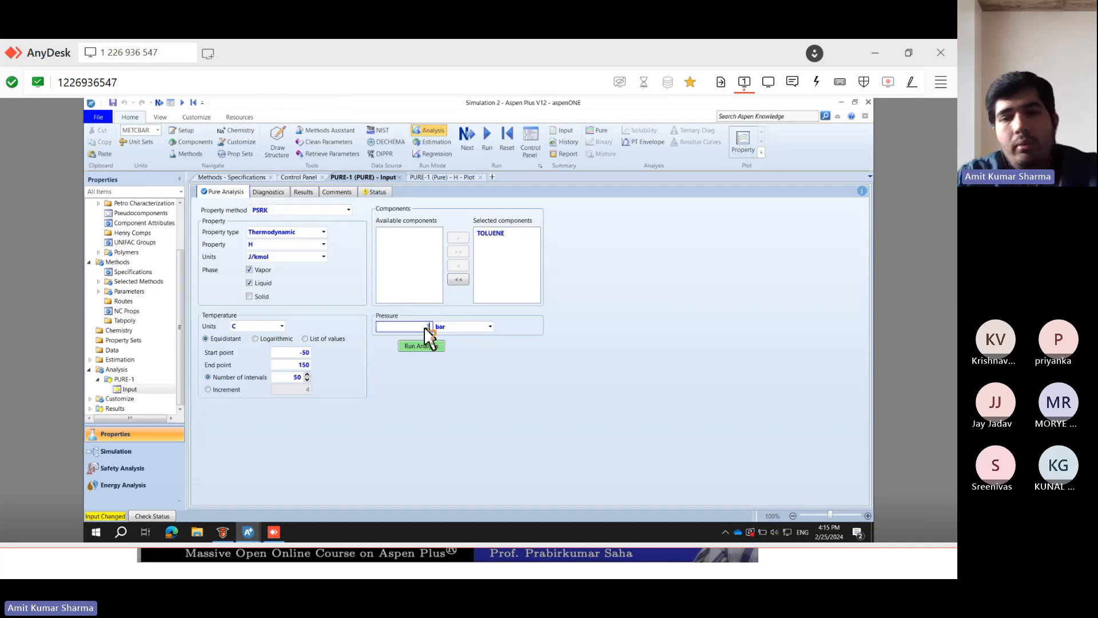
pyautogui.click(419, 347)
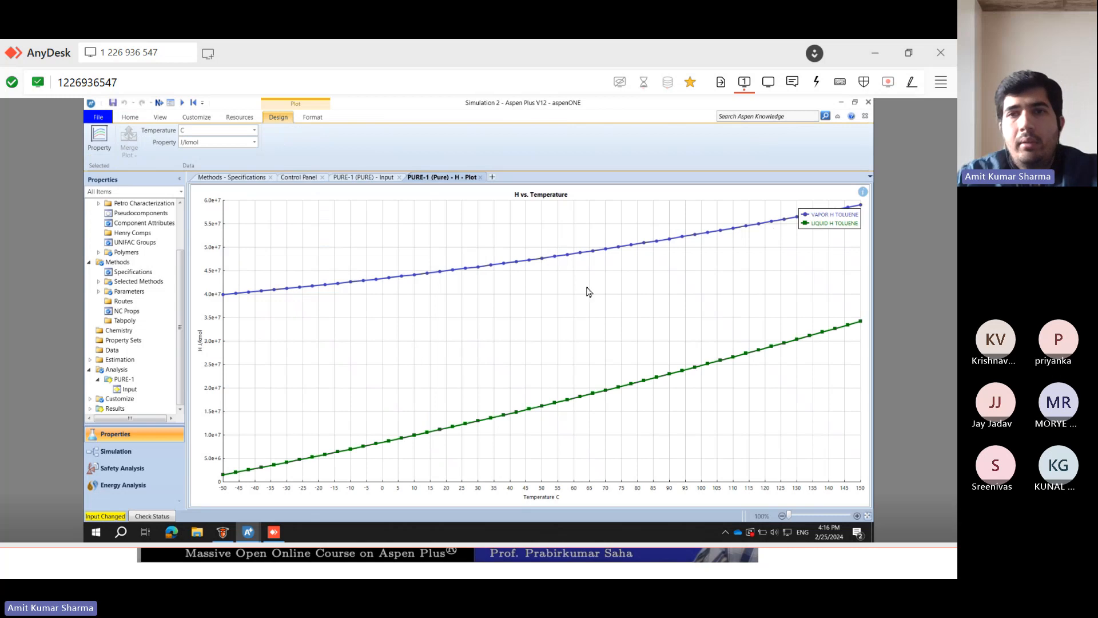
# - Move the new plot's legend between the curves and relabel its entries VAPOR H TOLUENE (20 bar) and LIQUID H TOLUENE (20 bar)
pyautogui.moveTo(818, 225); pyautogui.dragTo(739, 277)
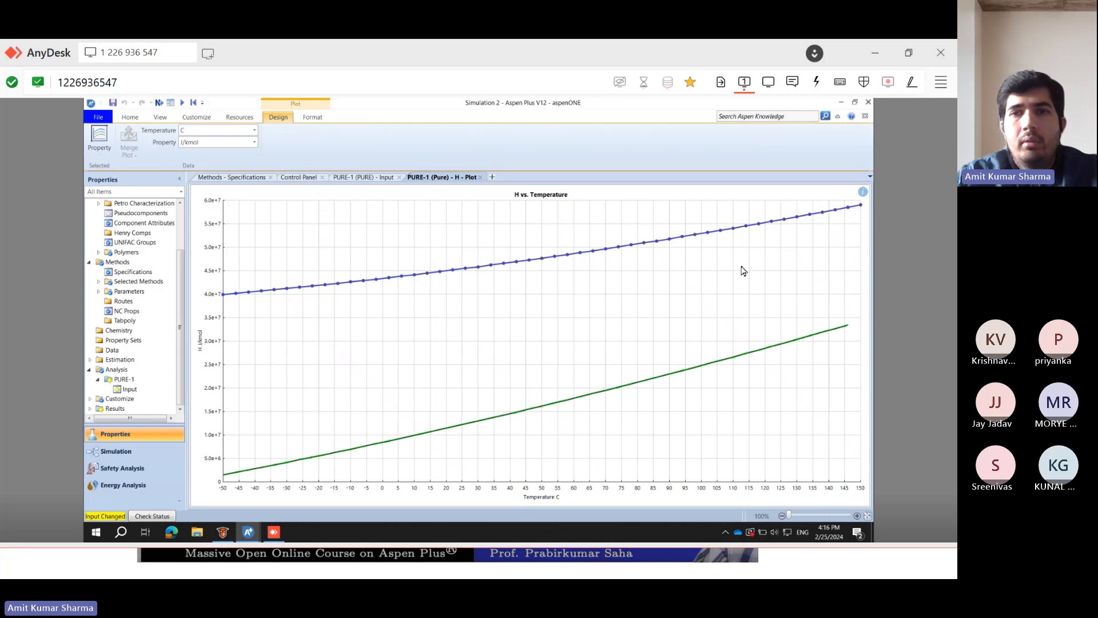
pyautogui.doubleClick(742, 269)
pyautogui.click(454, 261)
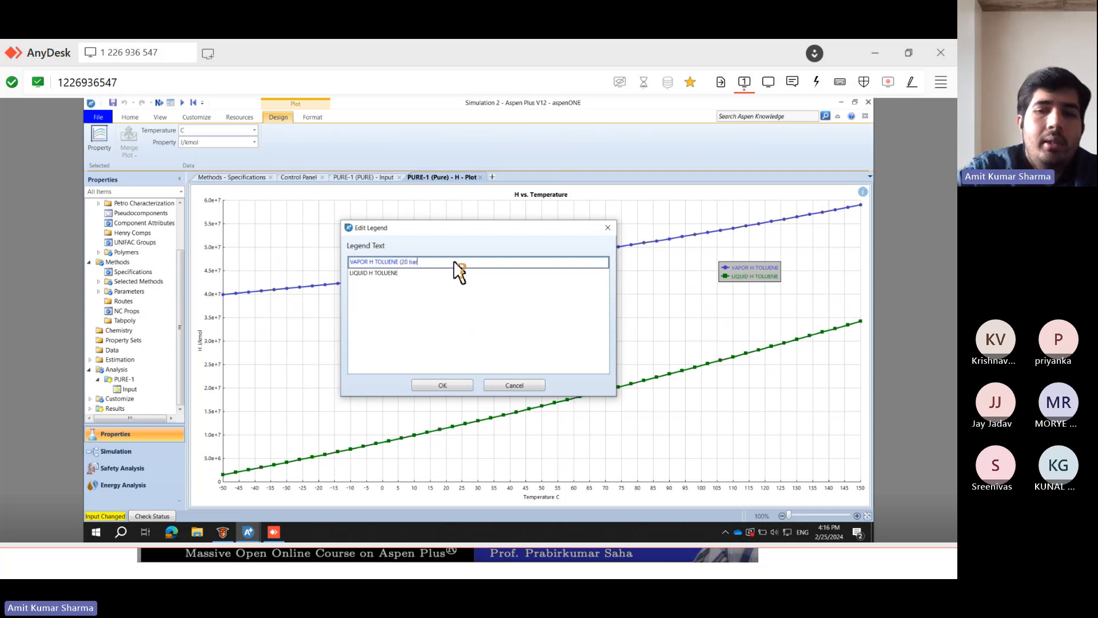
pyautogui.click(445, 274)
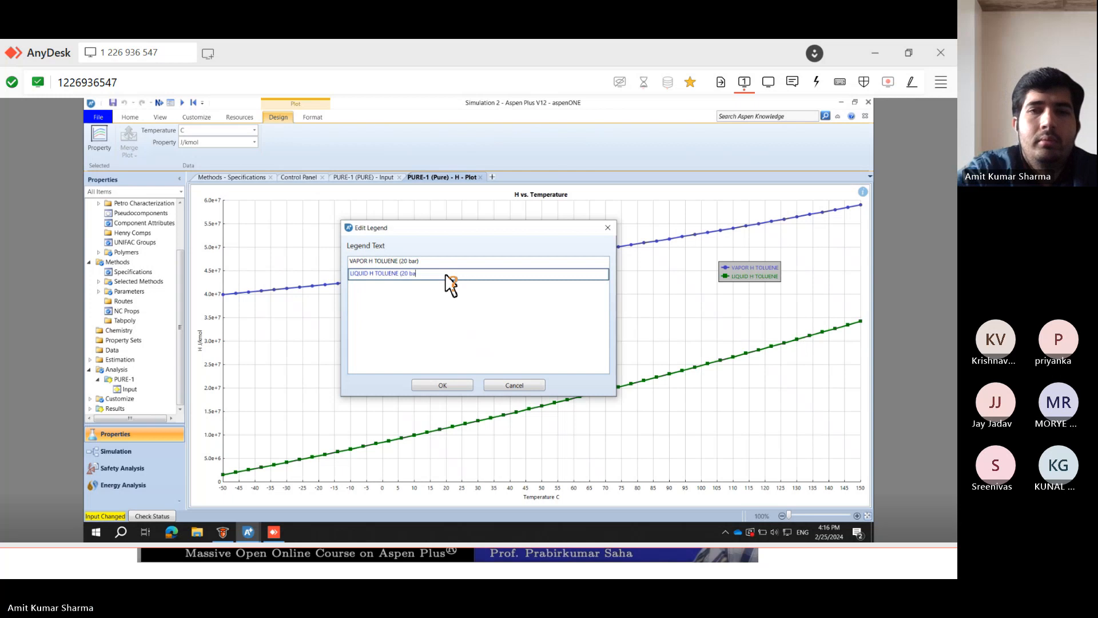
pyautogui.write('(20 bar')
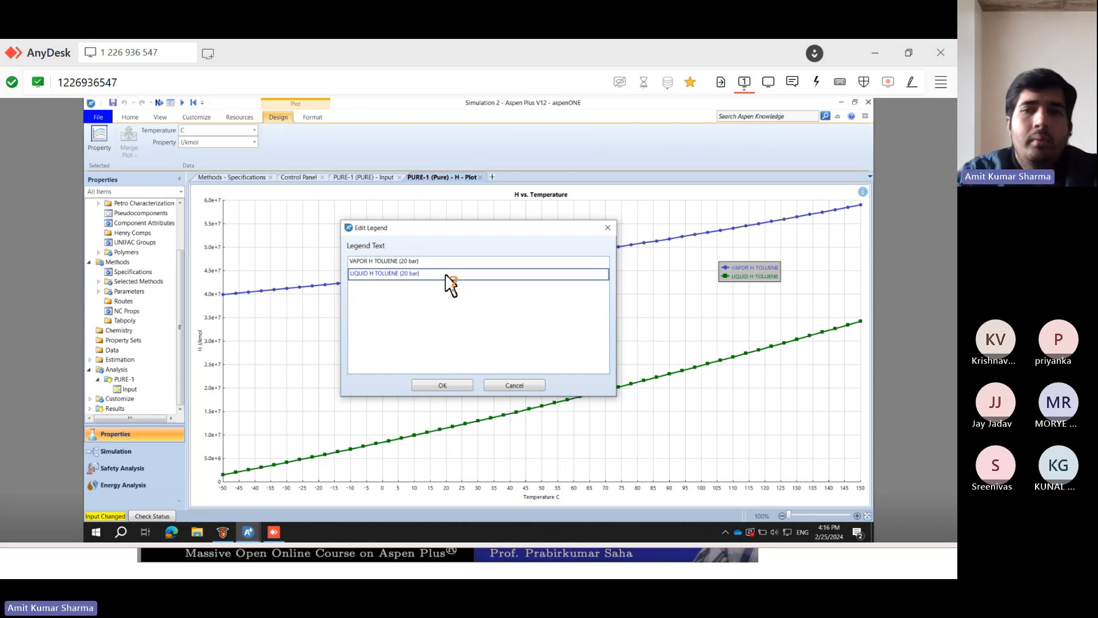
pyautogui.click(442, 385)
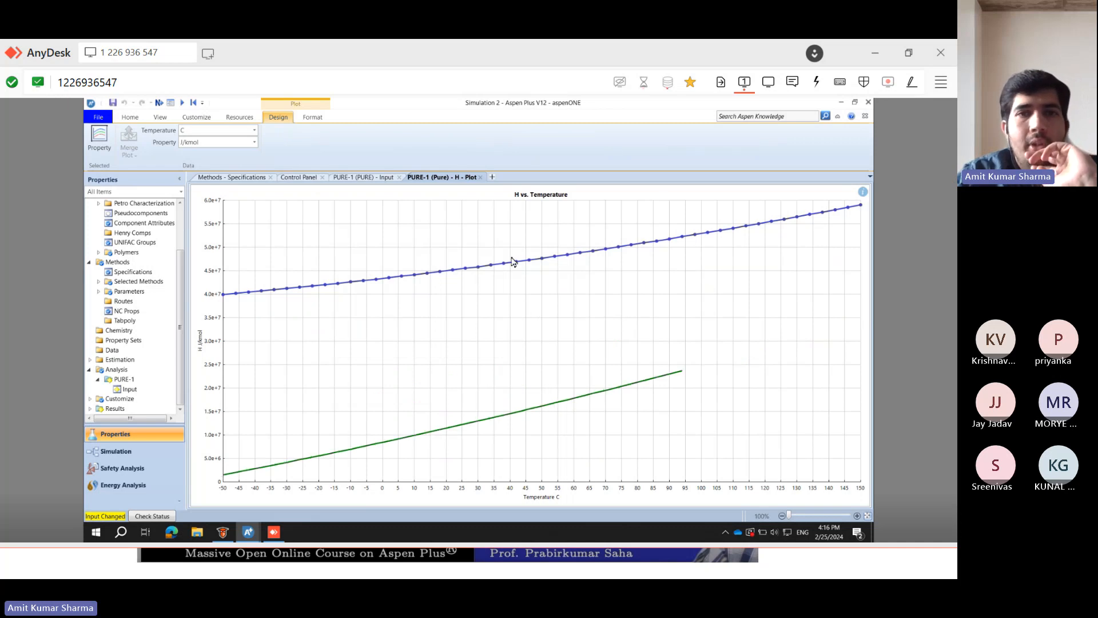
# - Check the pure analysis input form and return to the 20 bar enthalpy plot
pyautogui.click(369, 177)
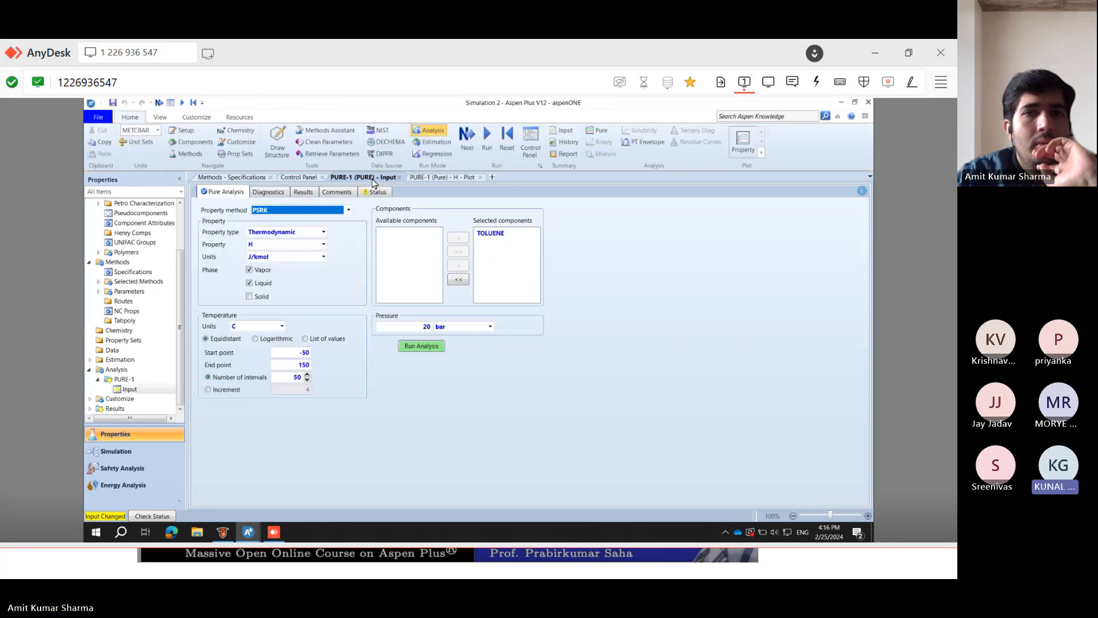
pyautogui.click(447, 178)
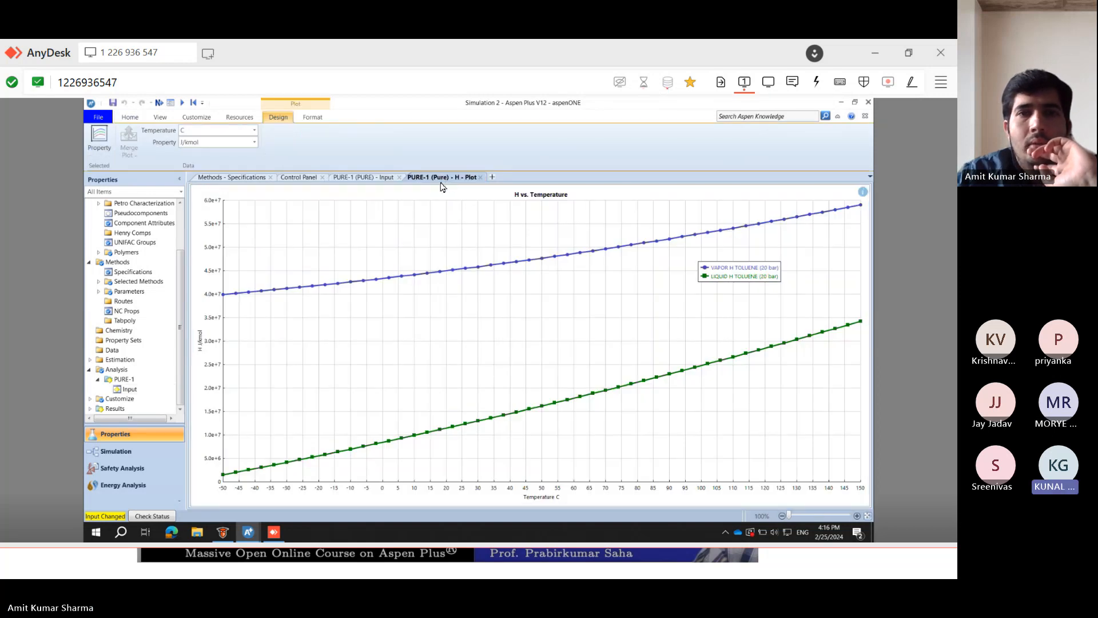
# - Create a second pure analysis with property H for the vapor and liquid phases
pyautogui.click(493, 178)
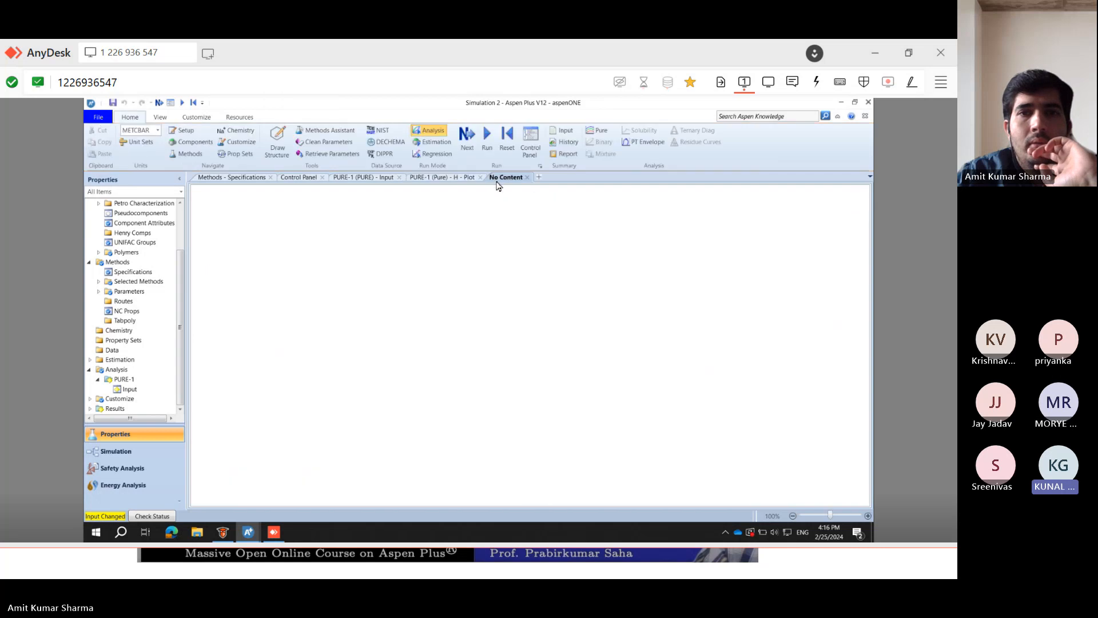
pyautogui.click(441, 178)
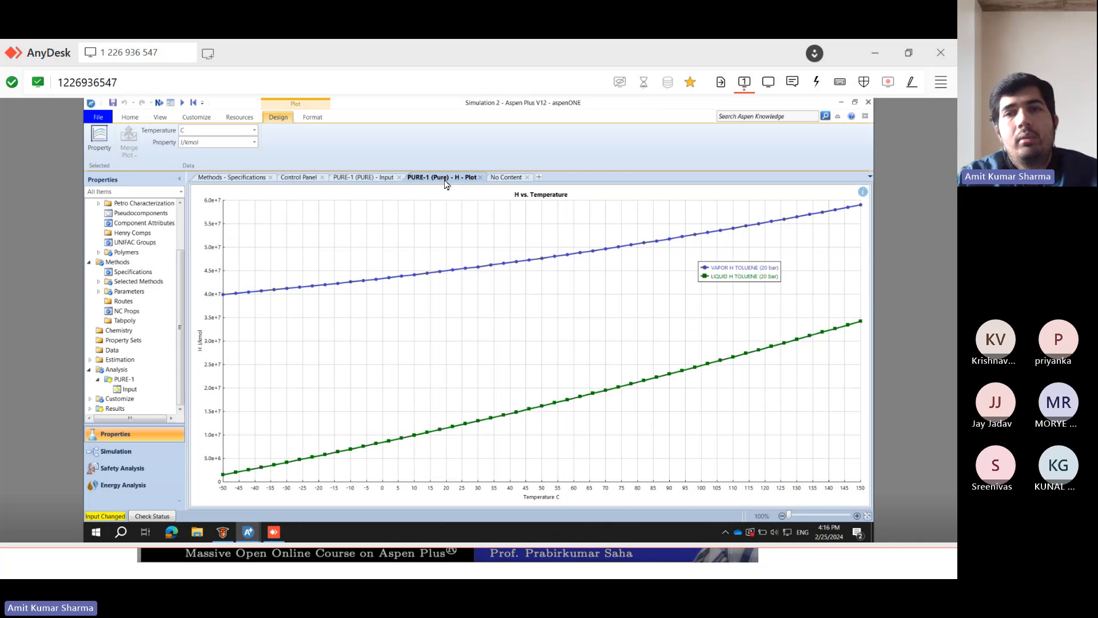
pyautogui.click(507, 179)
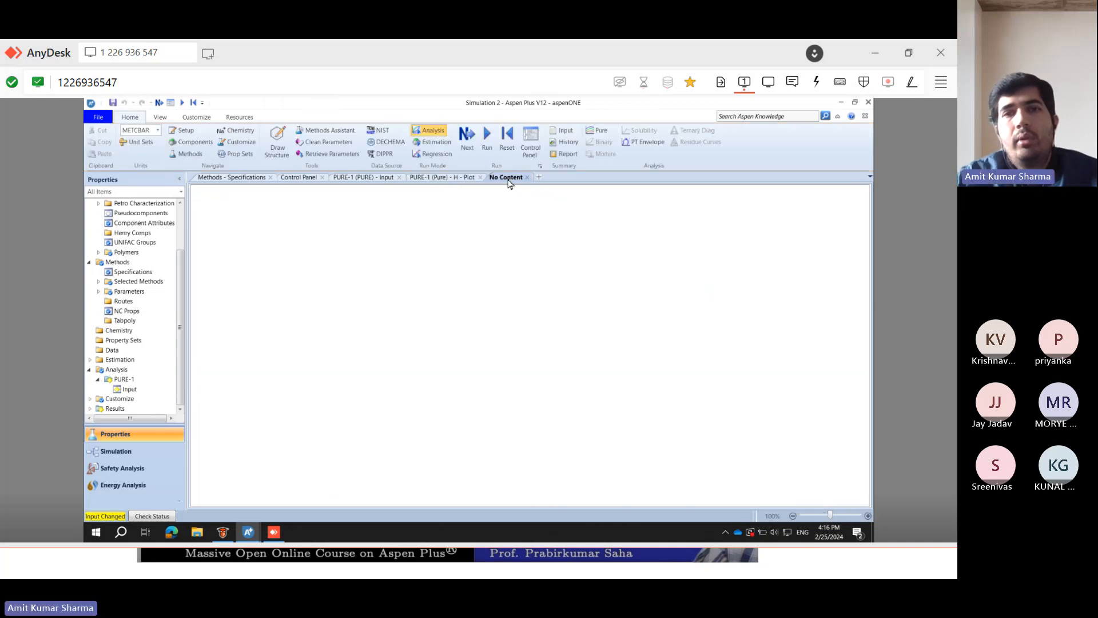
pyautogui.click(597, 131)
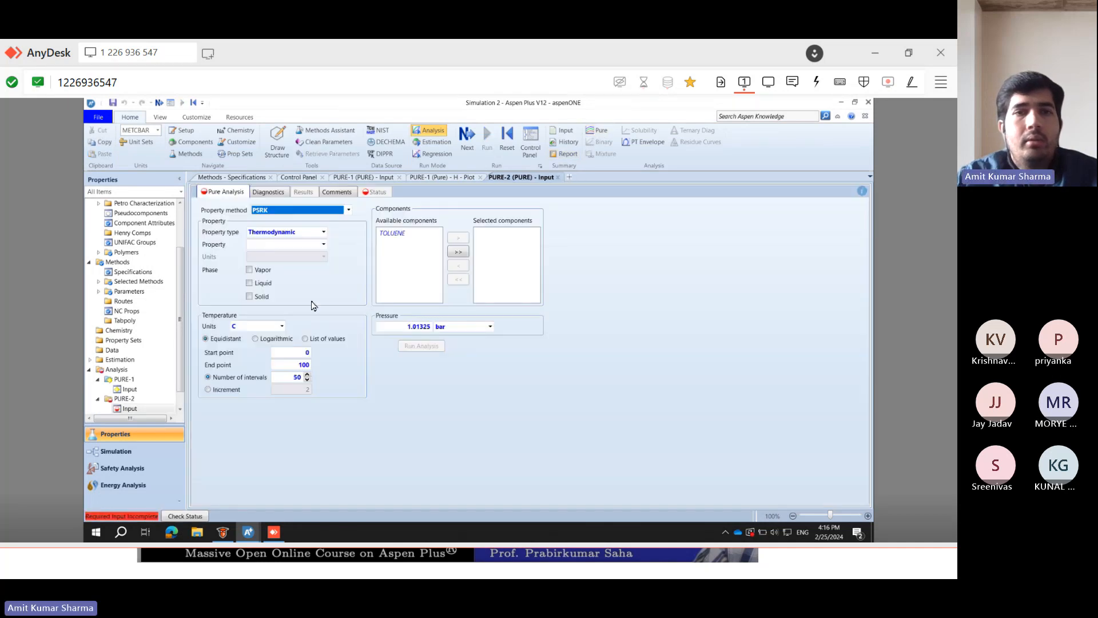
pyautogui.click(323, 244)
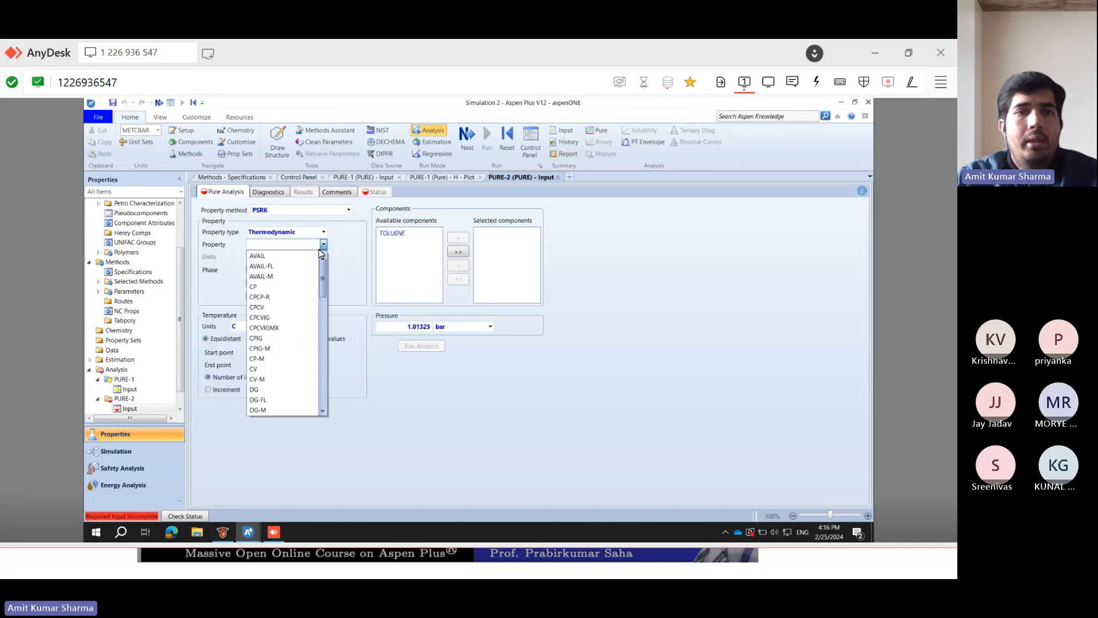
pyautogui.scroll(-10, 284, 373)
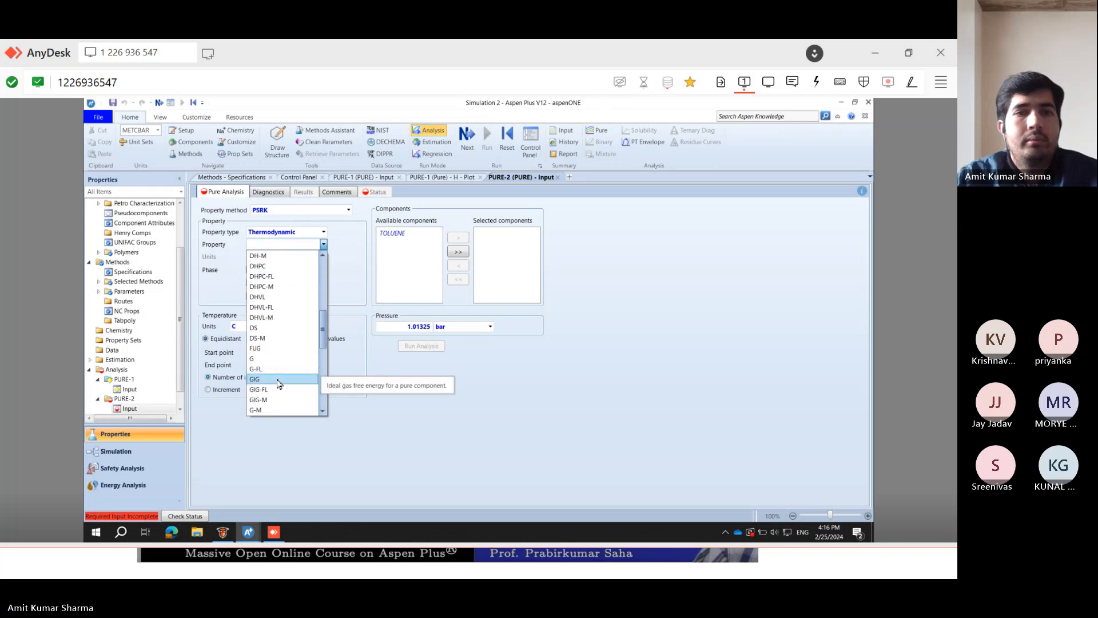
pyautogui.click(262, 328)
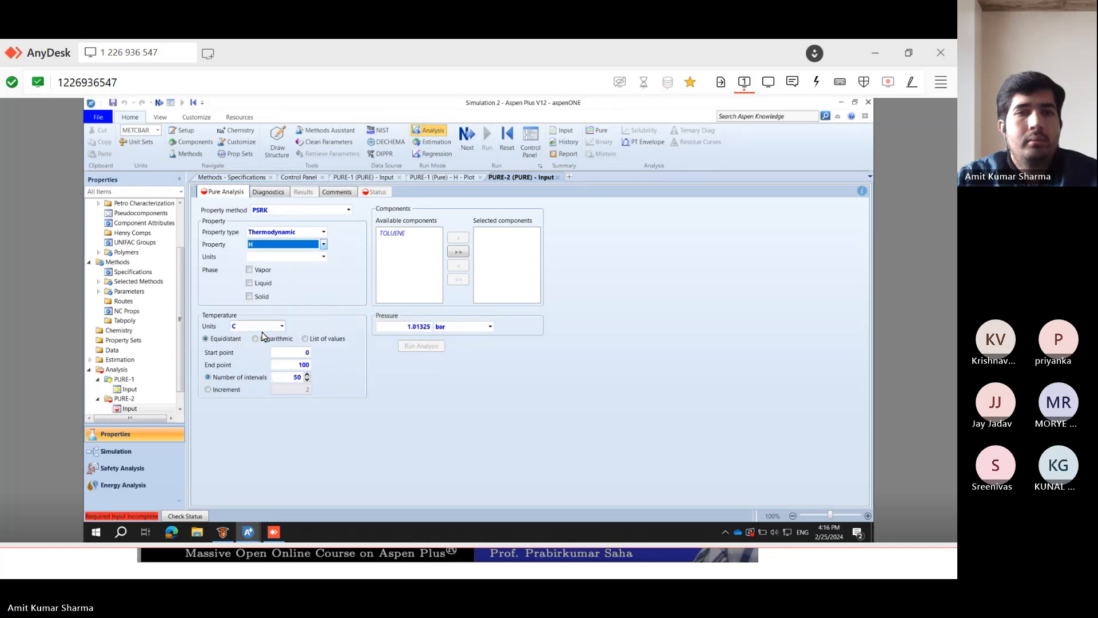
pyautogui.click(256, 270)
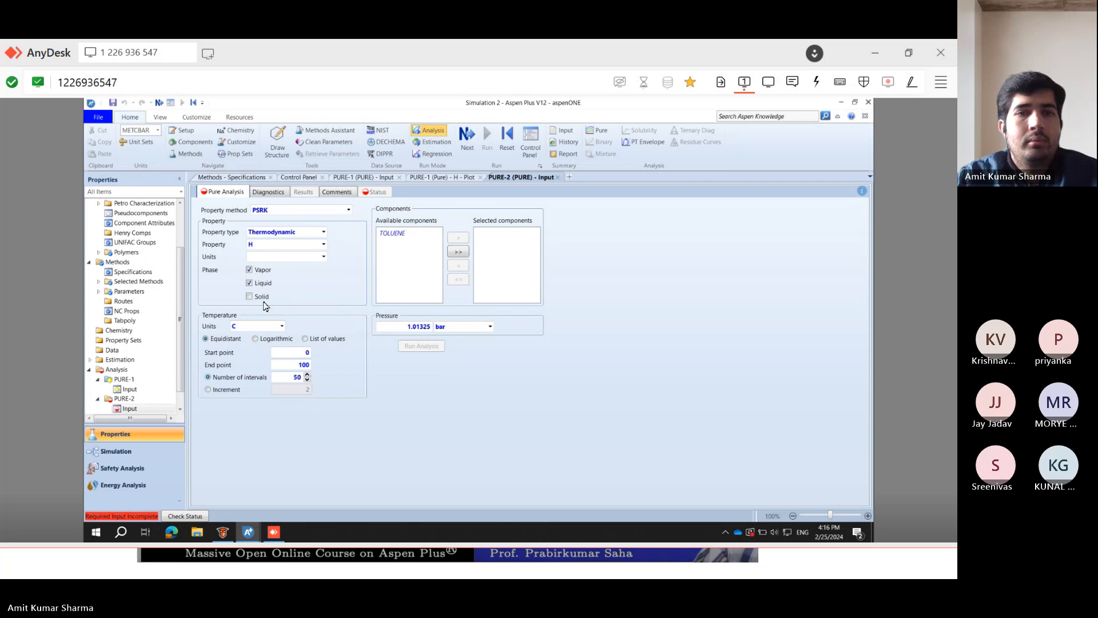
# - Set the second analysis's temperature range from -50 to 150 °C
pyautogui.click(297, 352)
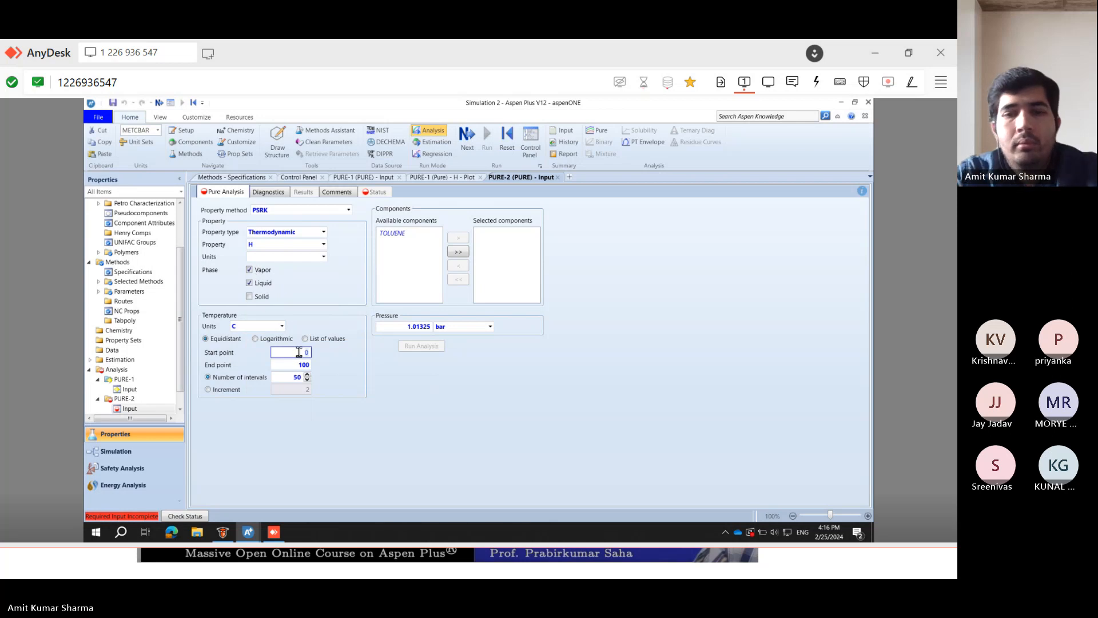
pyautogui.press('BackSpace')
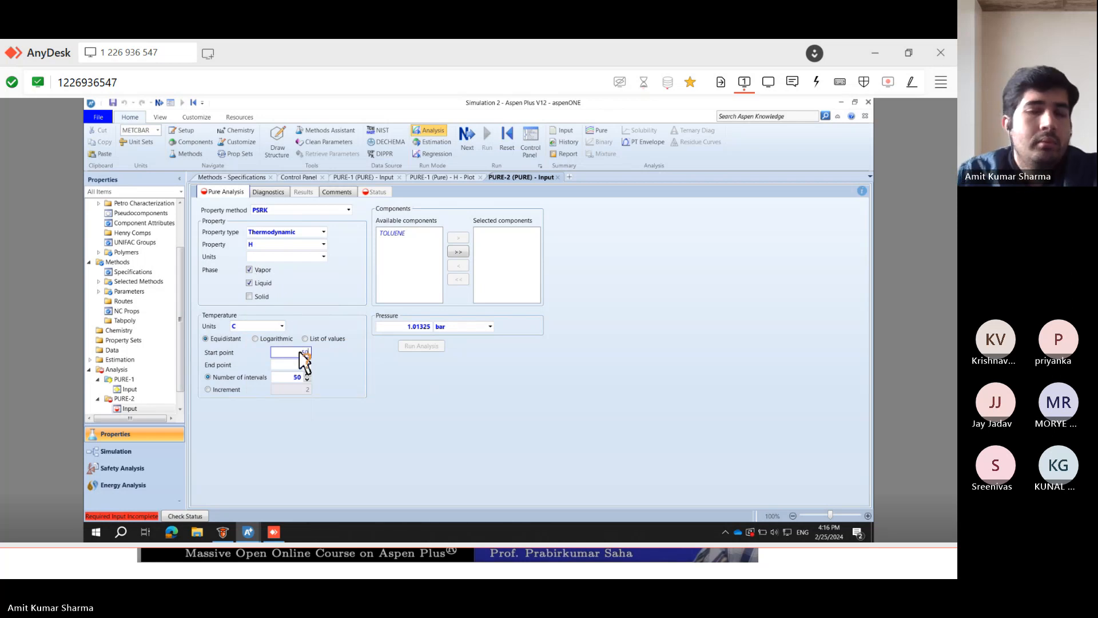
pyautogui.click(288, 364)
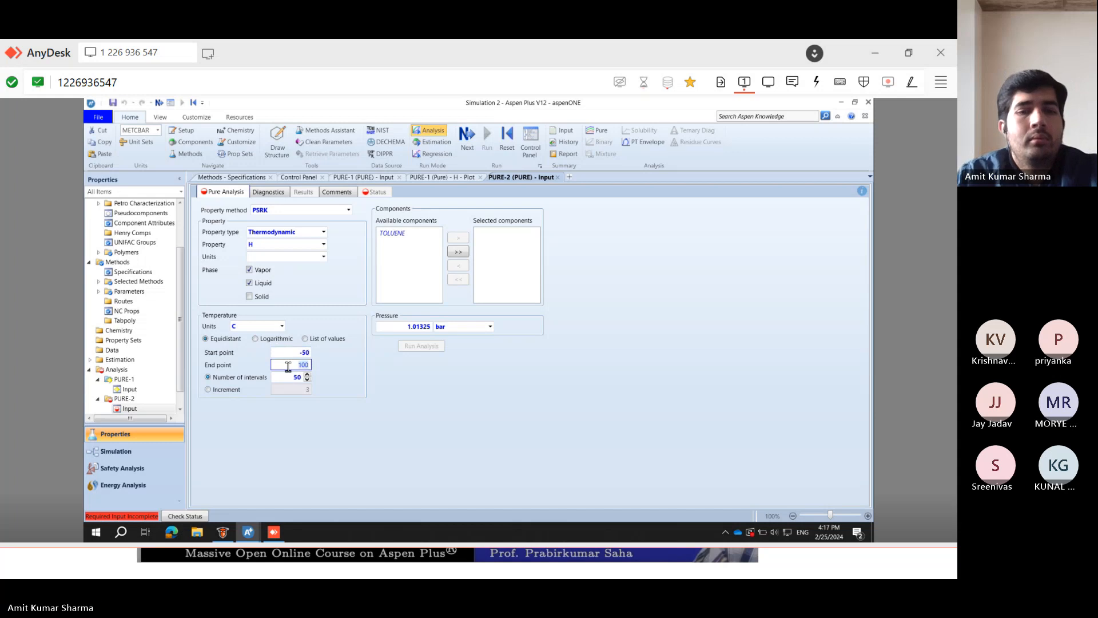
pyautogui.write('150')
pyautogui.press('Return')
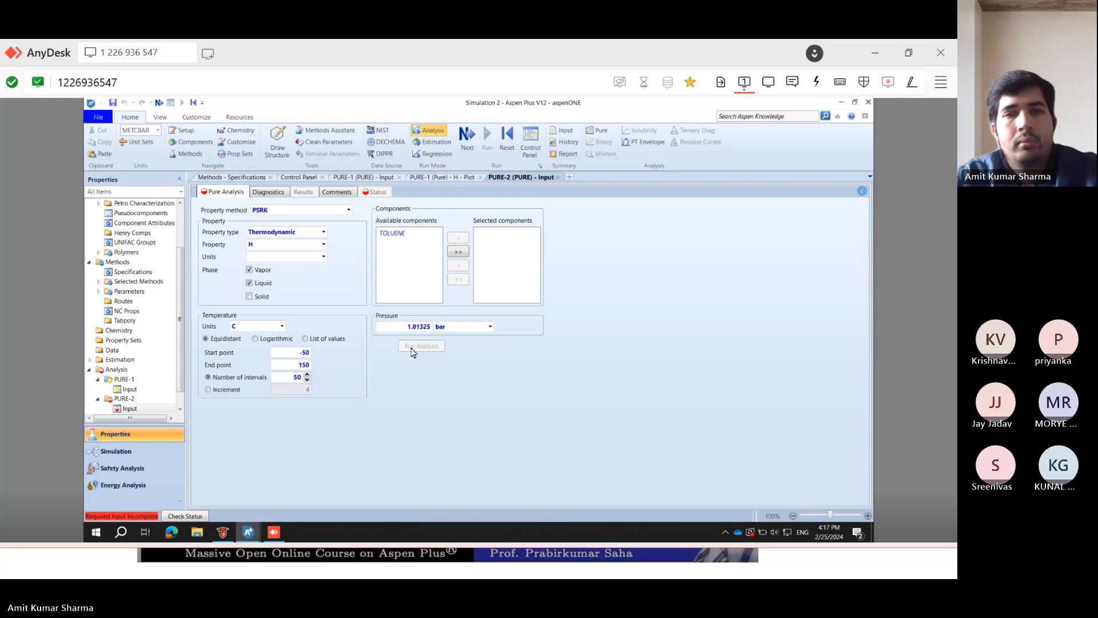
# - Set the second analysis's pressure to 1 bar, add TOLUENE to the selected components, and run the analysis
pyautogui.click(420, 326)
pyautogui.write('1')
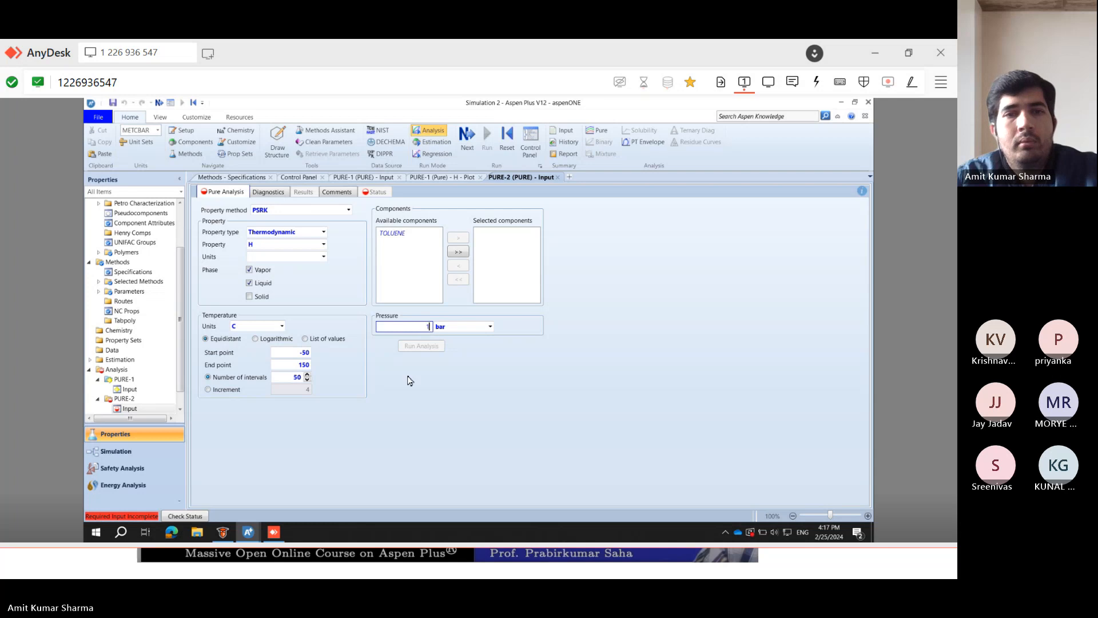
pyautogui.press('Return')
pyautogui.click(393, 234)
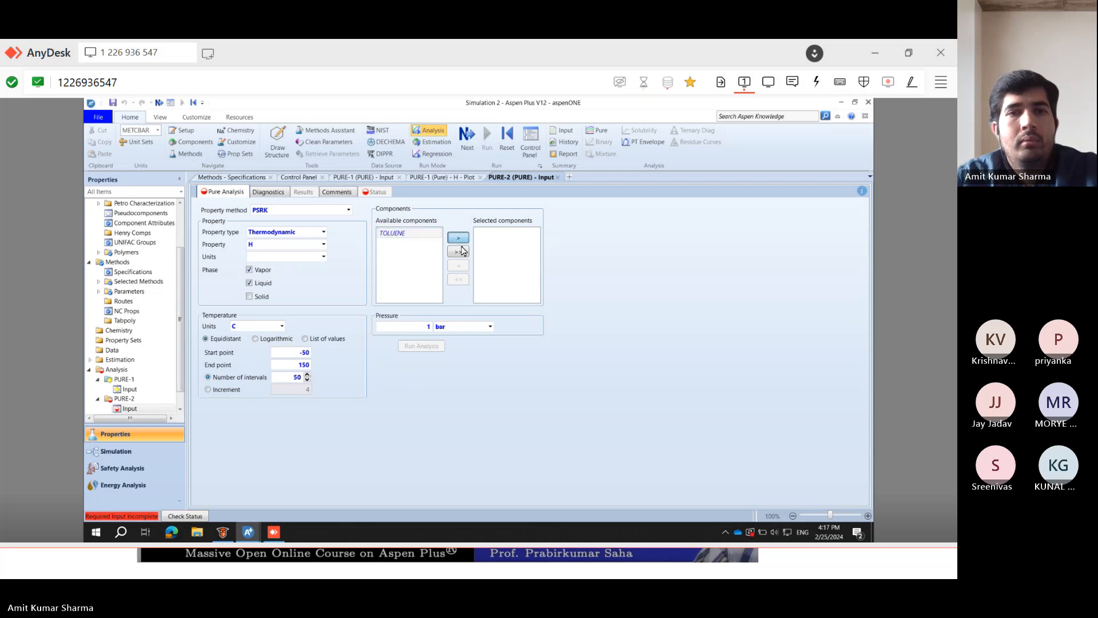
pyautogui.click(463, 250)
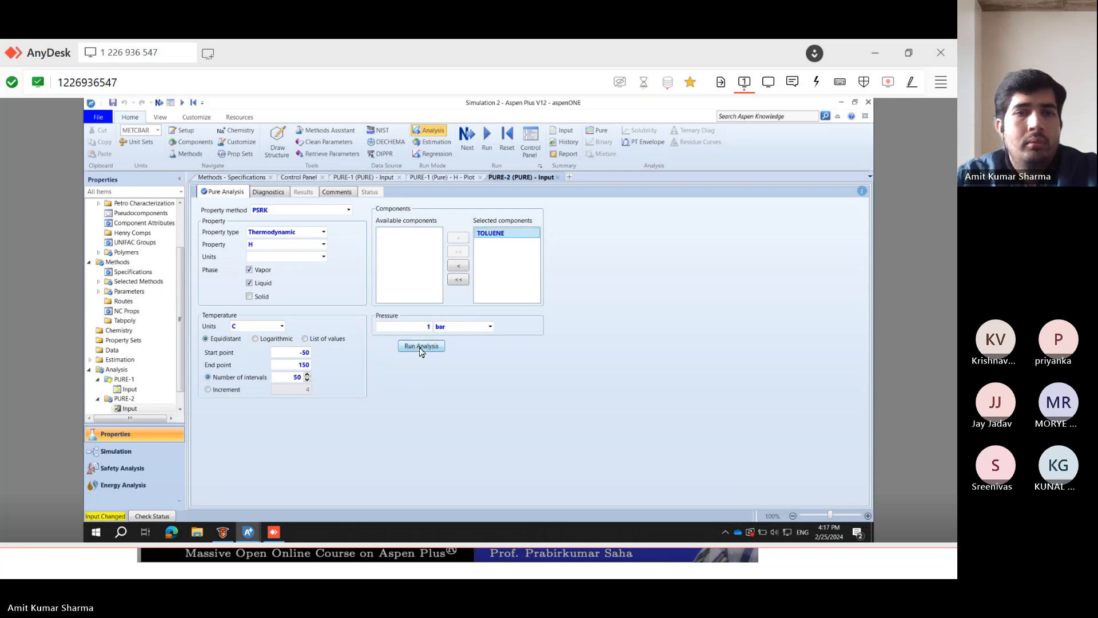
pyautogui.click(421, 347)
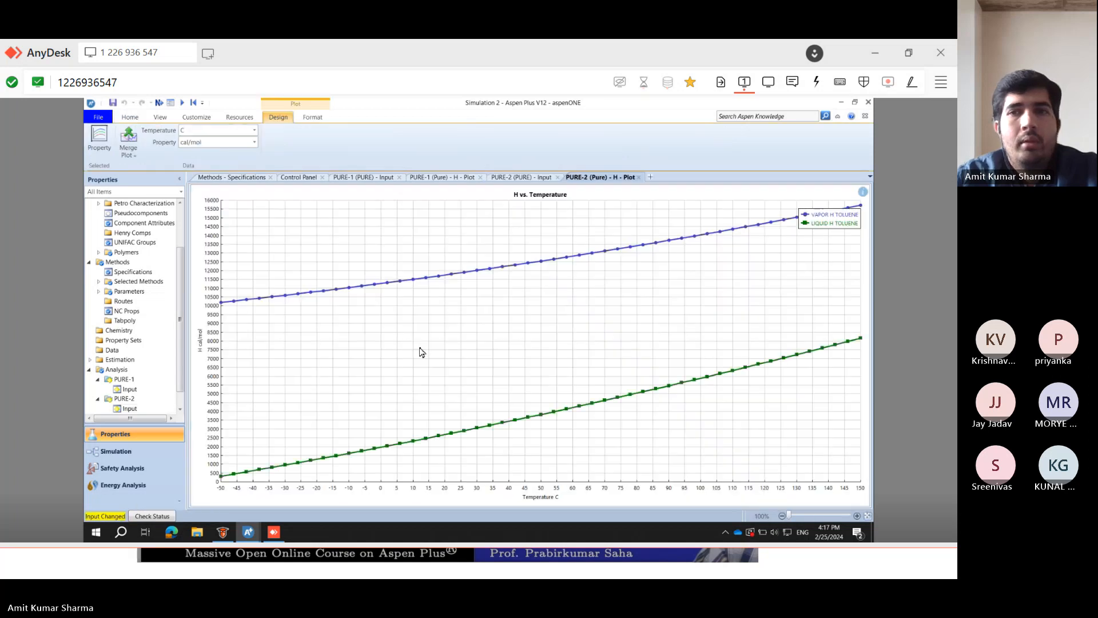
# - Relabel the PURE-2 plot's legend entries VAPOR H TOLUENE (1 bar) and LIQUID H TOLUENE (1 bar)
pyautogui.doubleClick(836, 216)
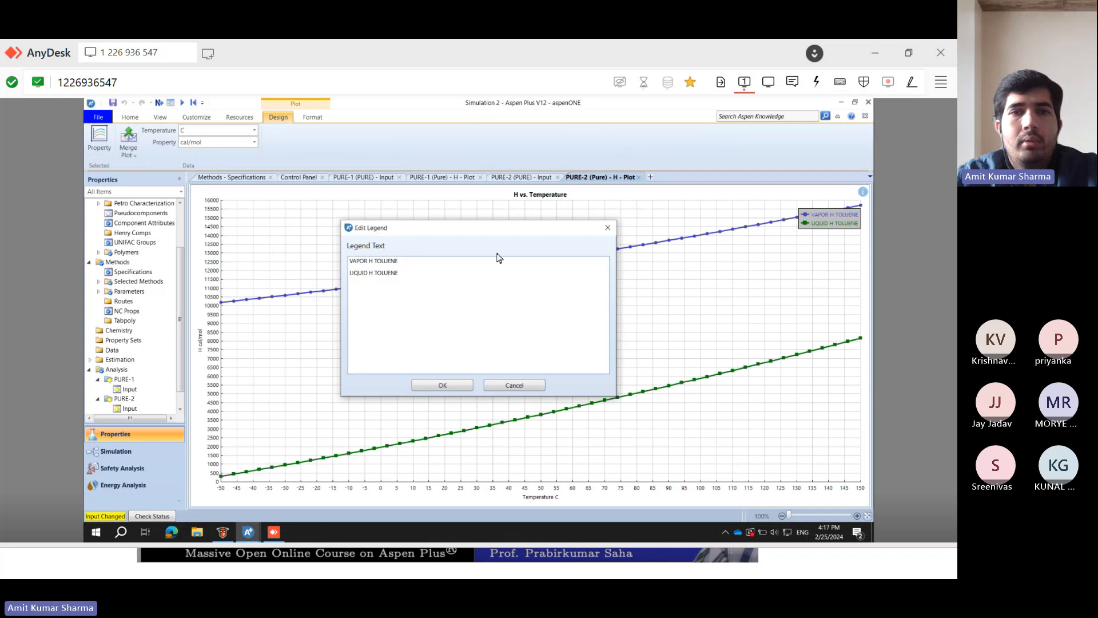
pyautogui.click(452, 262)
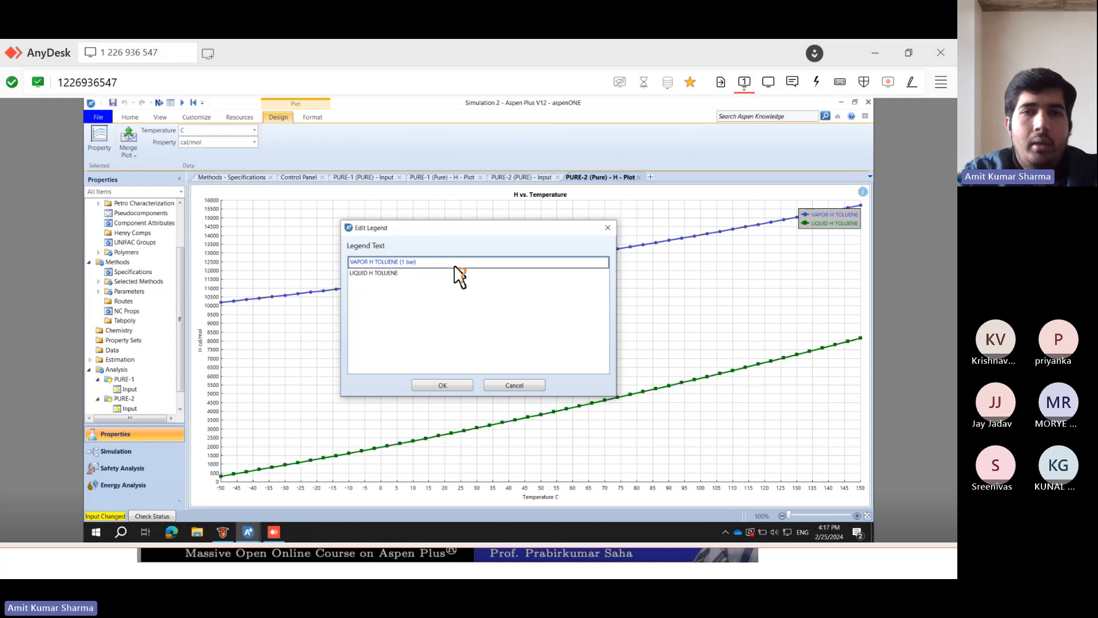
pyautogui.click(454, 272)
pyautogui.click(450, 274)
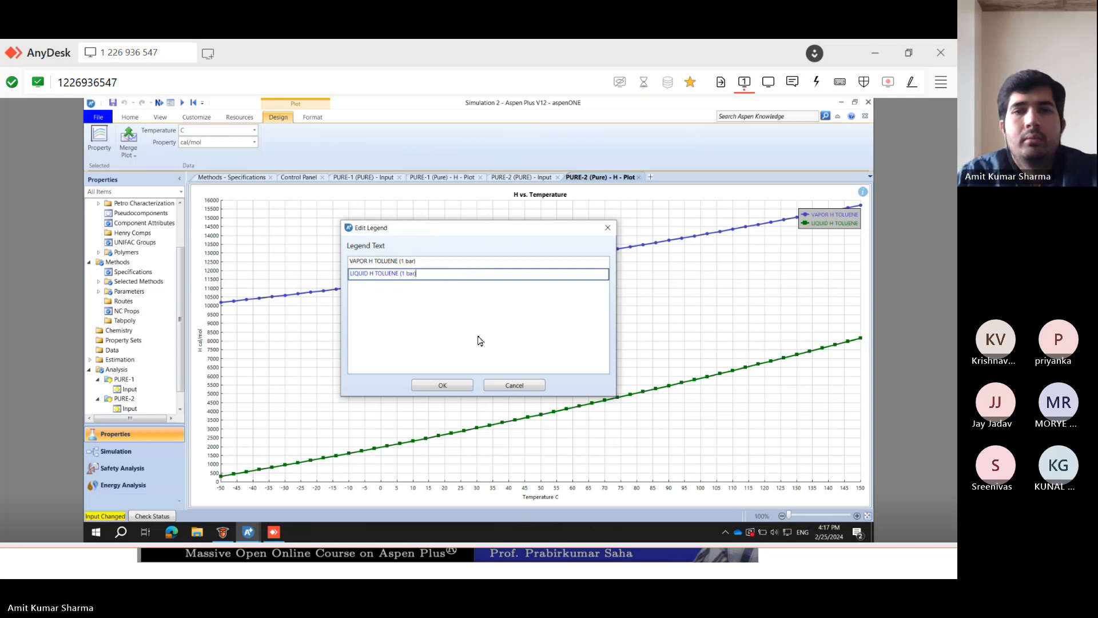
pyautogui.click(458, 390)
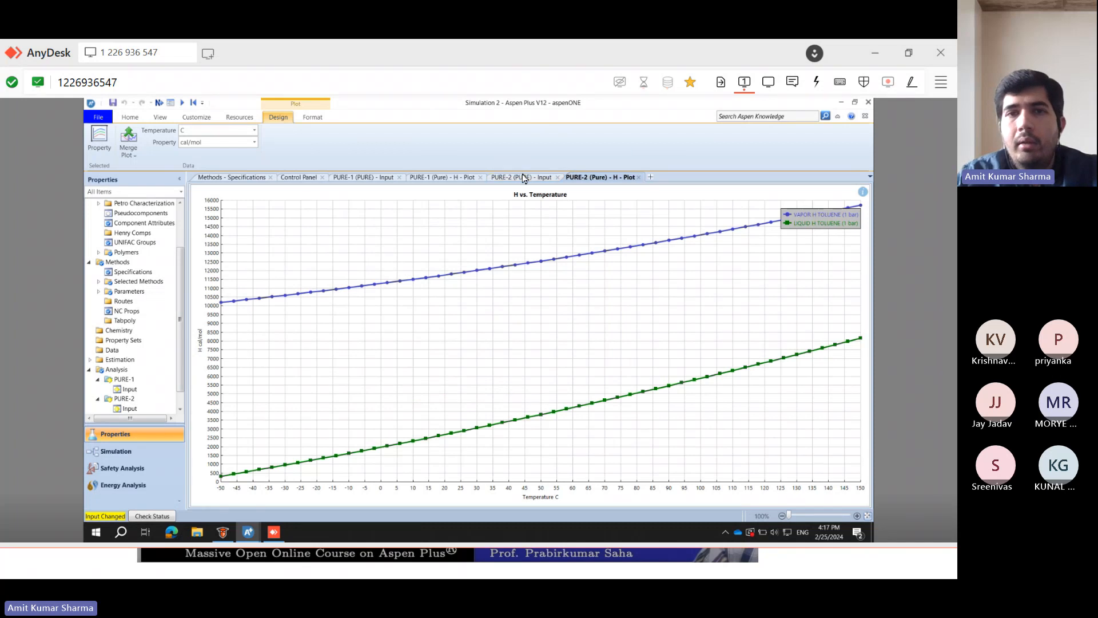
# - Check the PURE-1 and PURE-2 plots and rerun the 20 bar PURE-1 analysis to regenerate its enthalpy plot
pyautogui.click(441, 177)
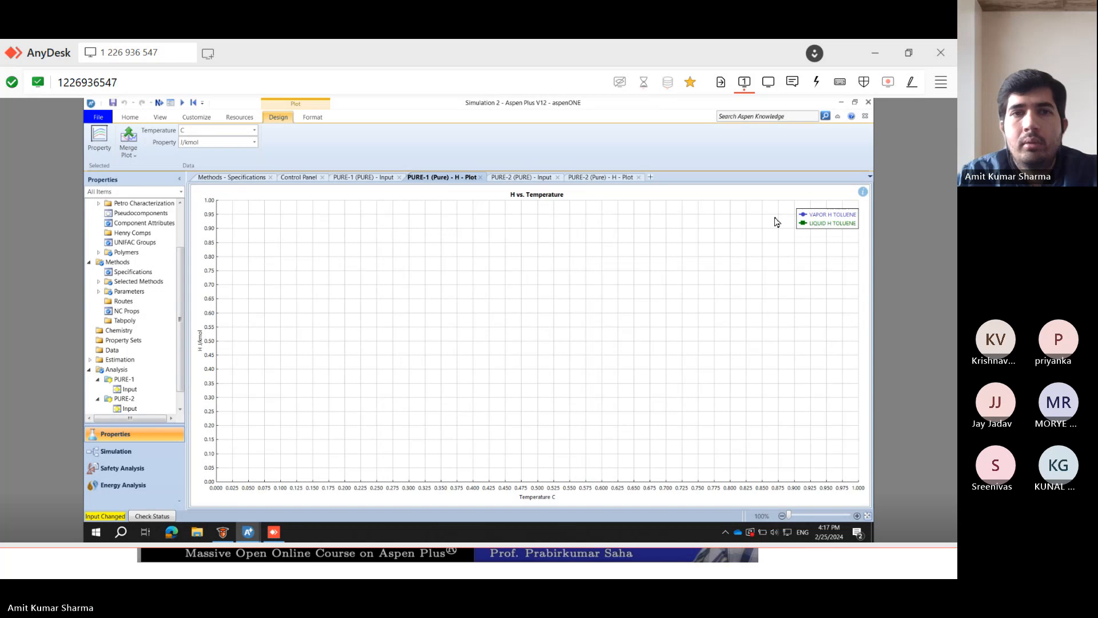
pyautogui.click(363, 177)
pyautogui.click(449, 178)
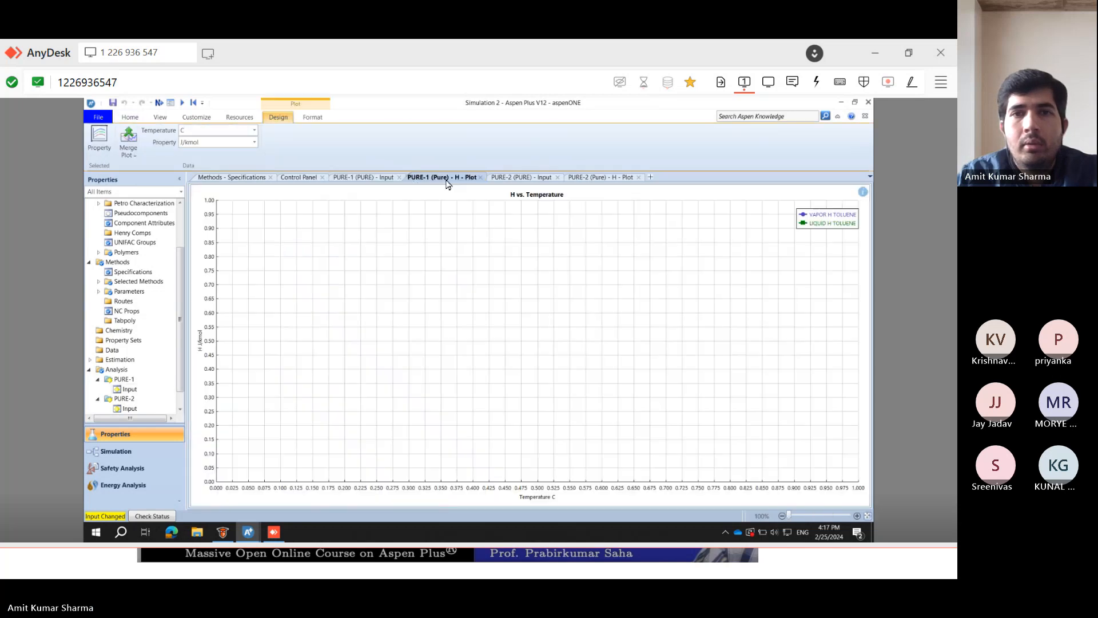
pyautogui.click(608, 179)
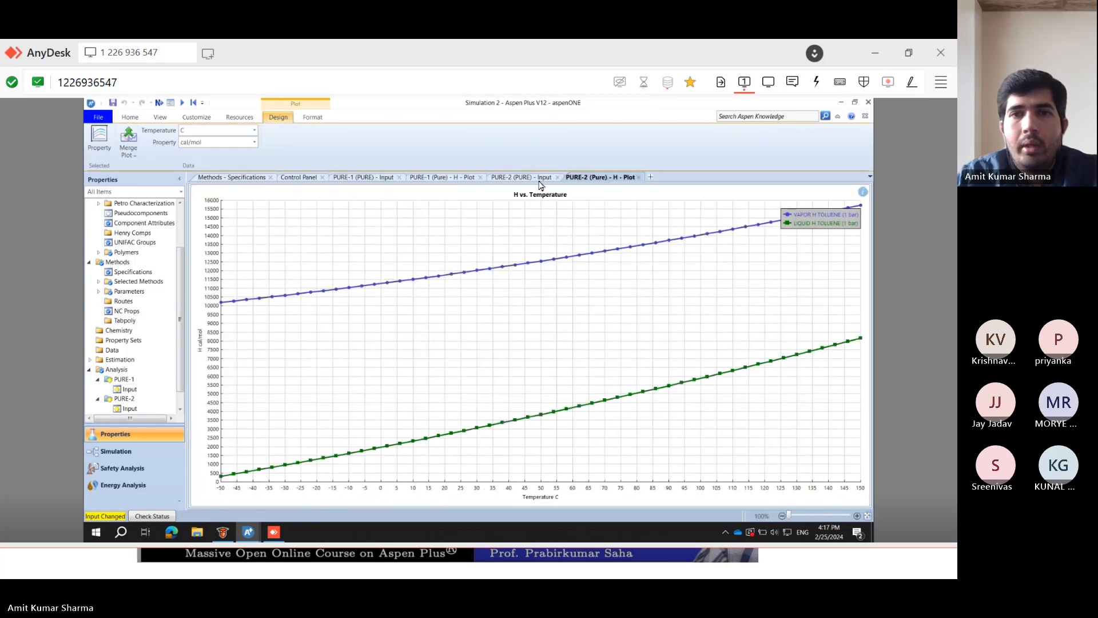
pyautogui.click(521, 178)
pyautogui.click(444, 178)
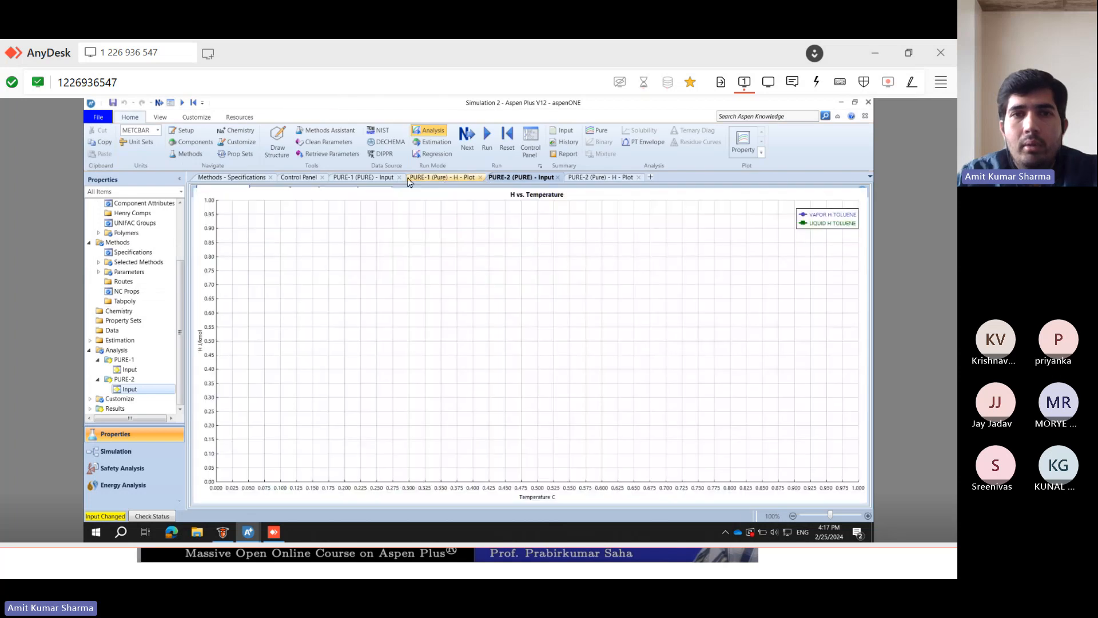
pyautogui.click(372, 178)
pyautogui.click(441, 177)
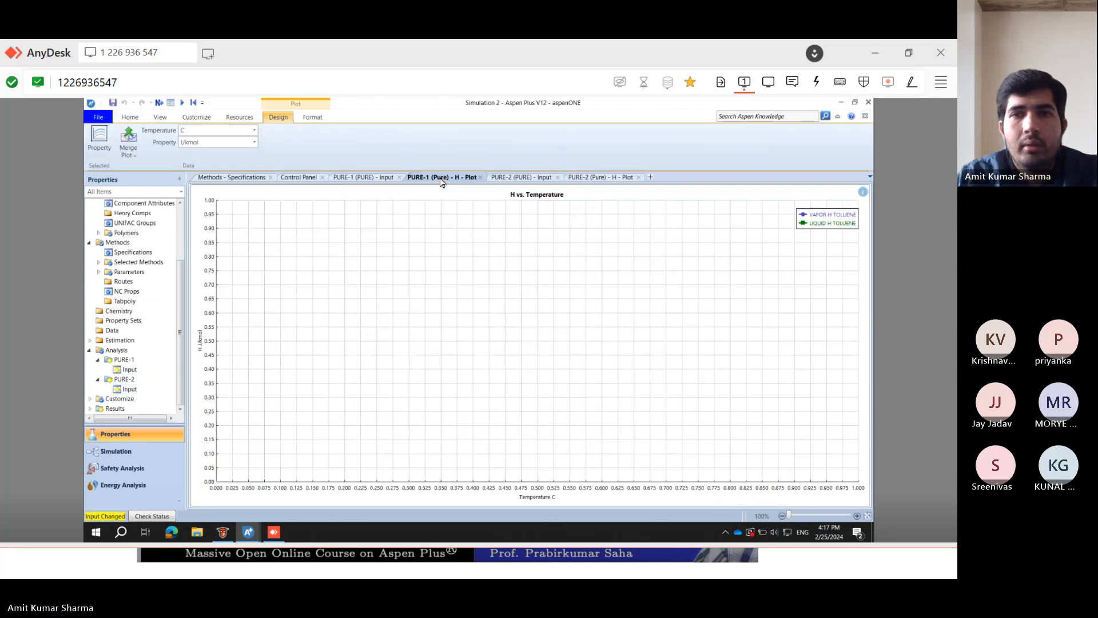
pyautogui.click(380, 179)
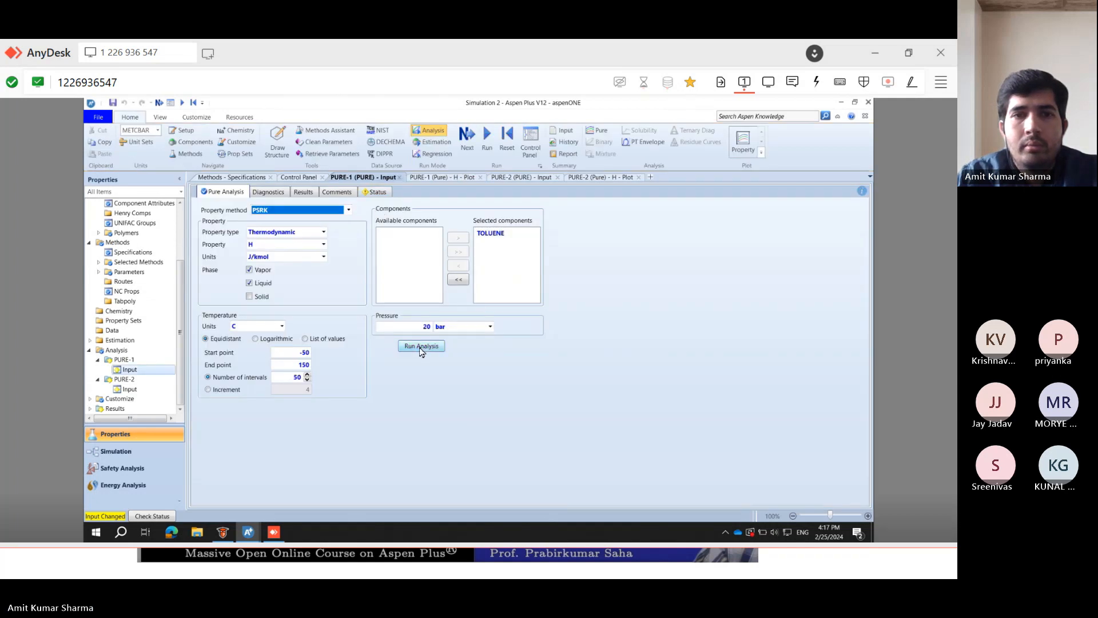
pyautogui.click(420, 346)
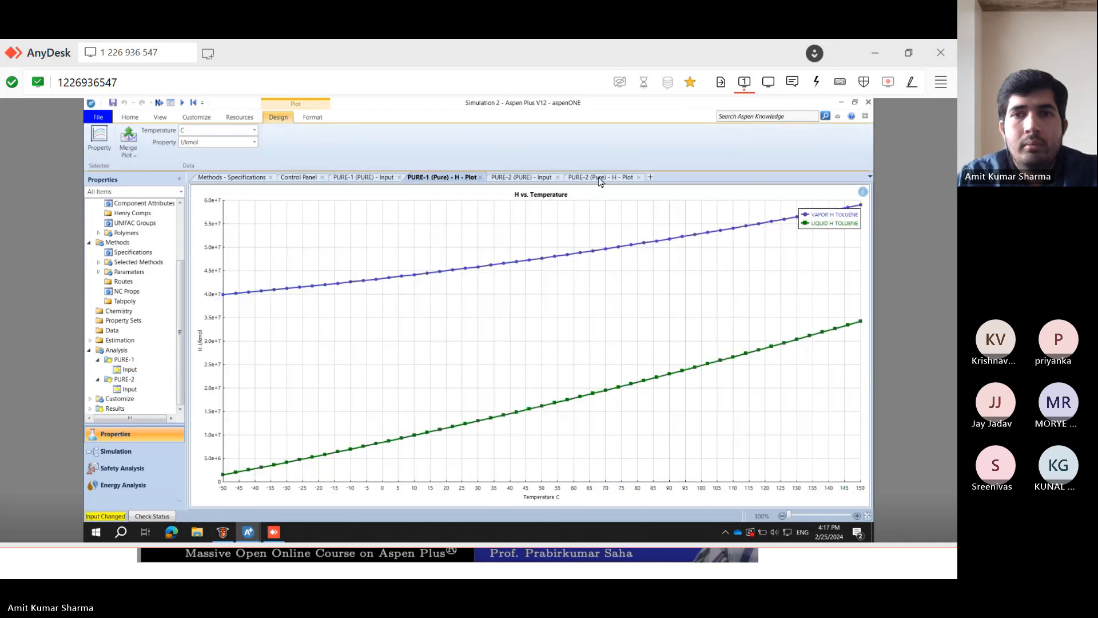
# - Compare the input forms and enthalpy plots of the PURE-1 and PURE-2 analyses
pyautogui.click(598, 178)
pyautogui.click(529, 178)
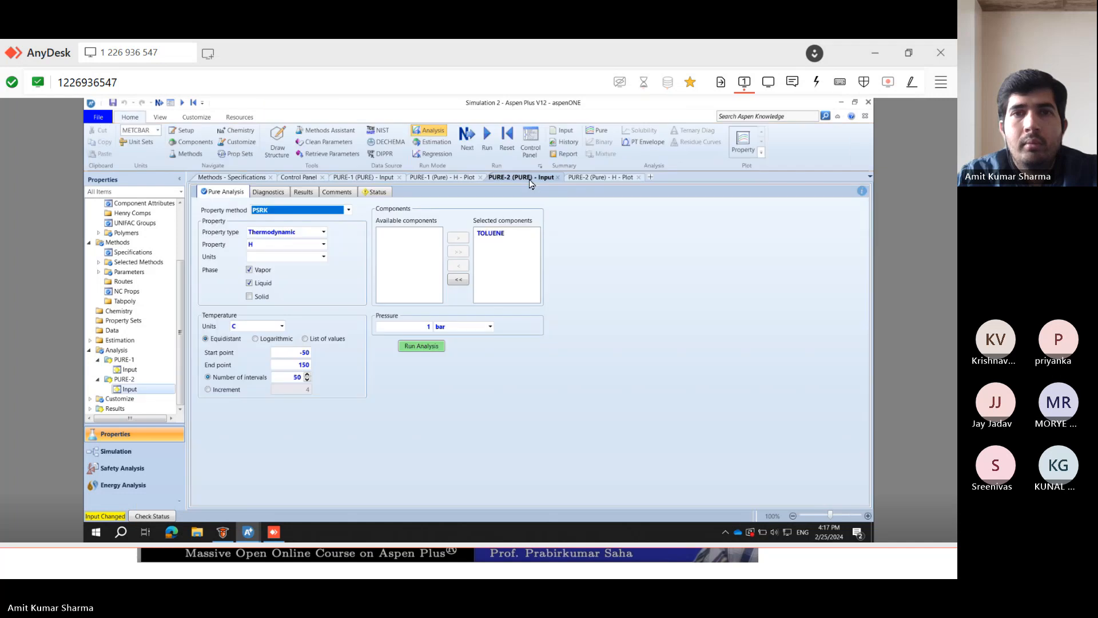
pyautogui.click(450, 178)
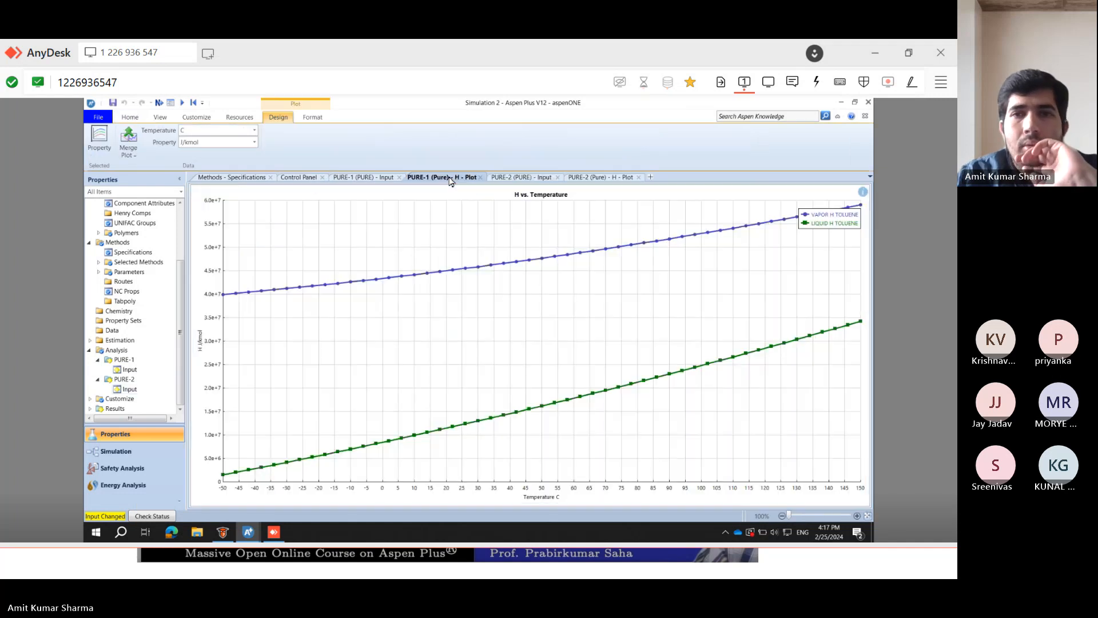
pyautogui.click(366, 178)
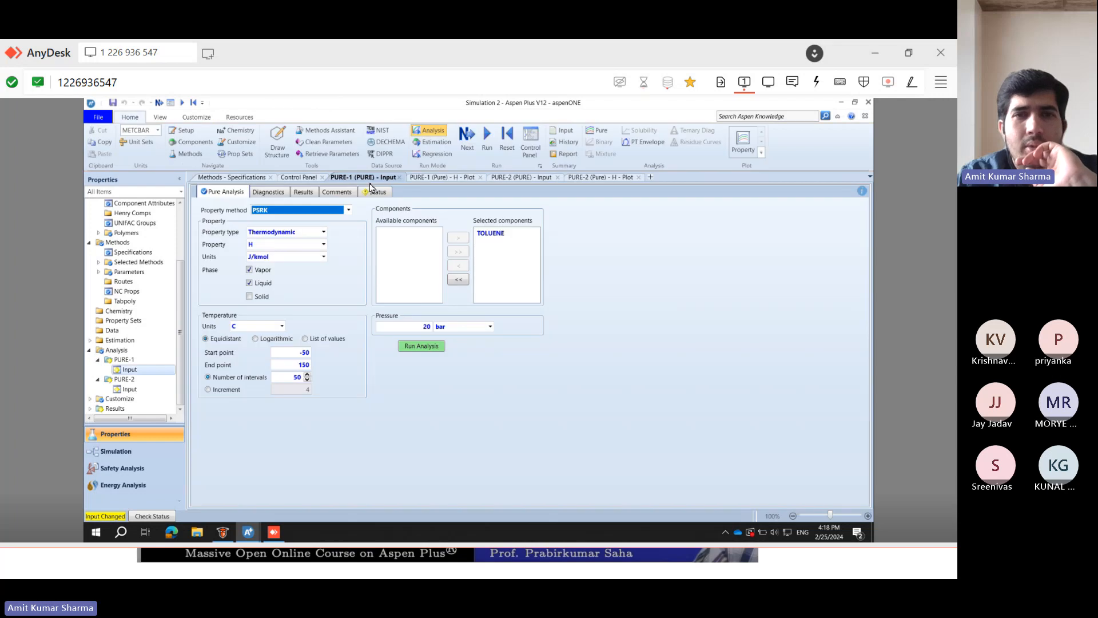
pyautogui.click(449, 178)
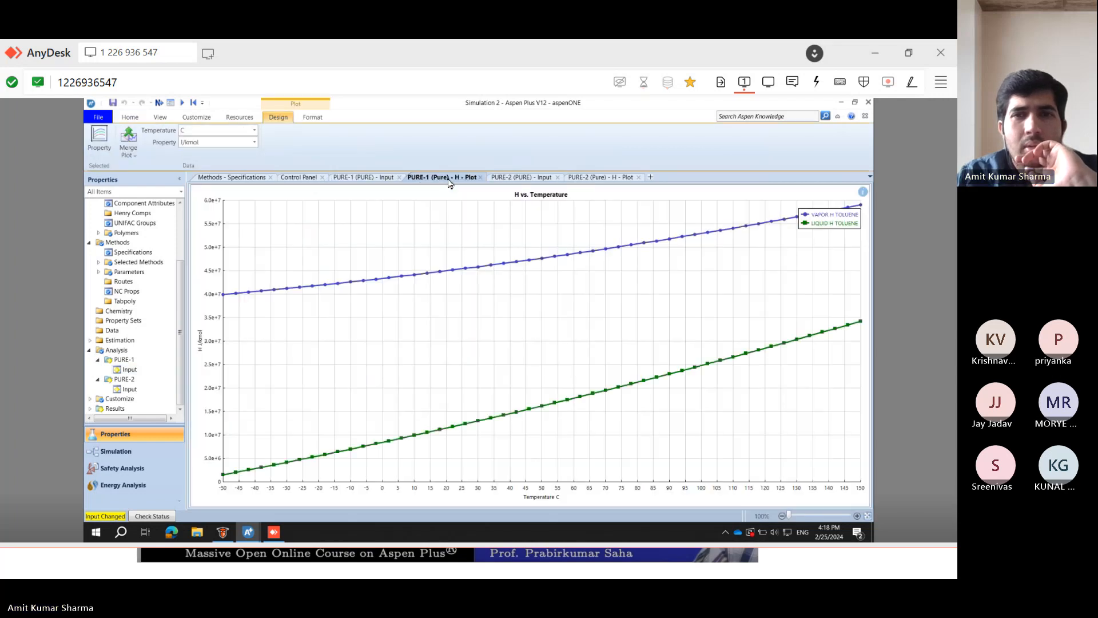
pyautogui.click(538, 178)
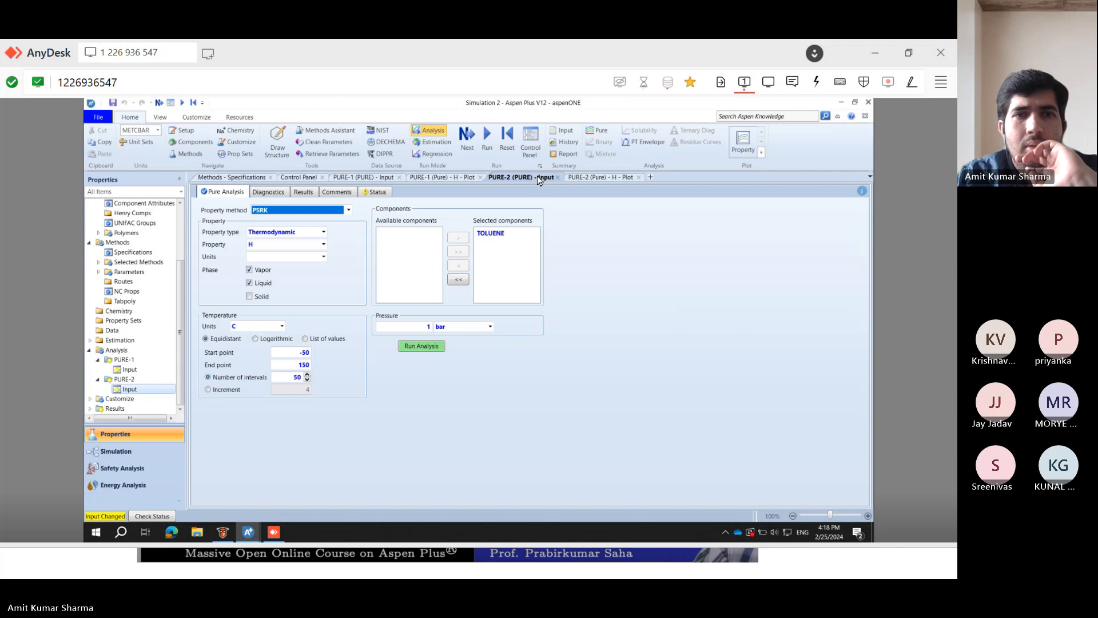
pyautogui.click(608, 179)
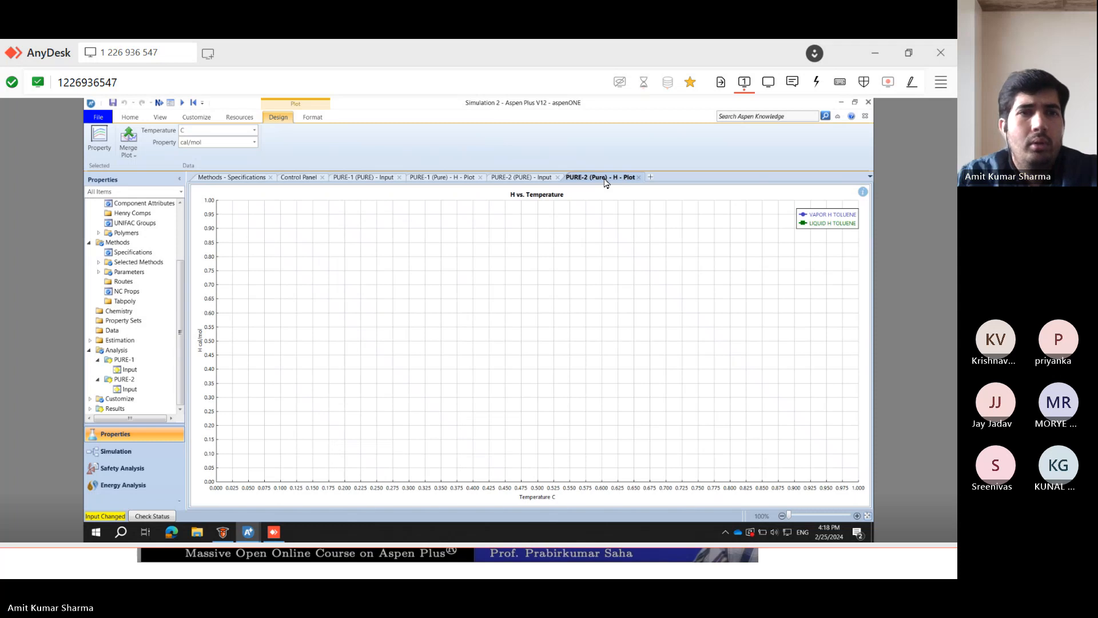
pyautogui.click(434, 182)
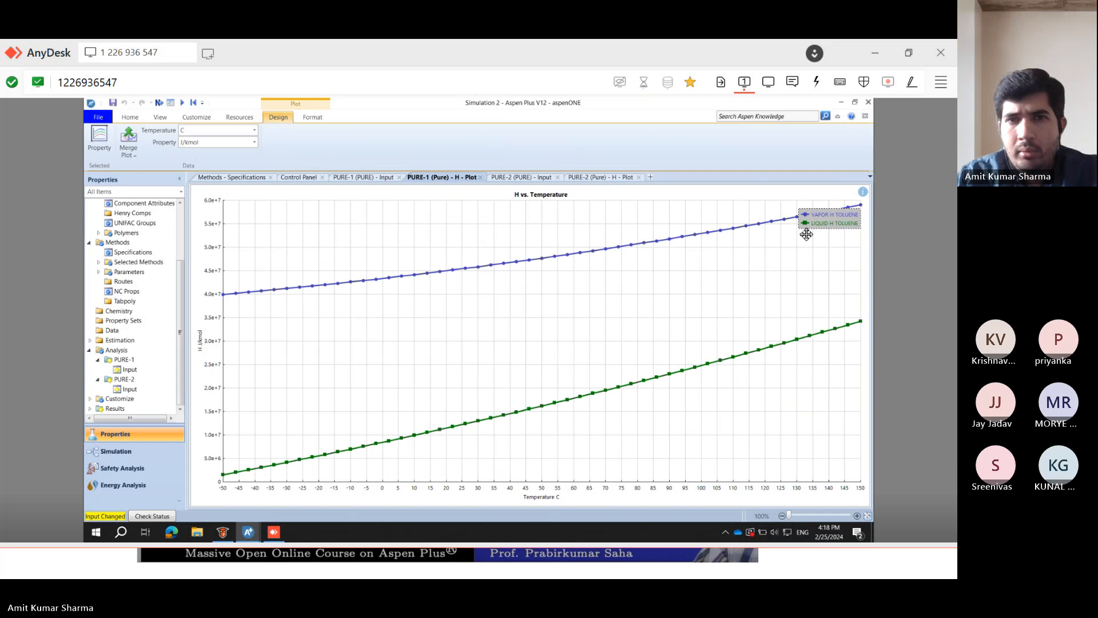
pyautogui.click(606, 177)
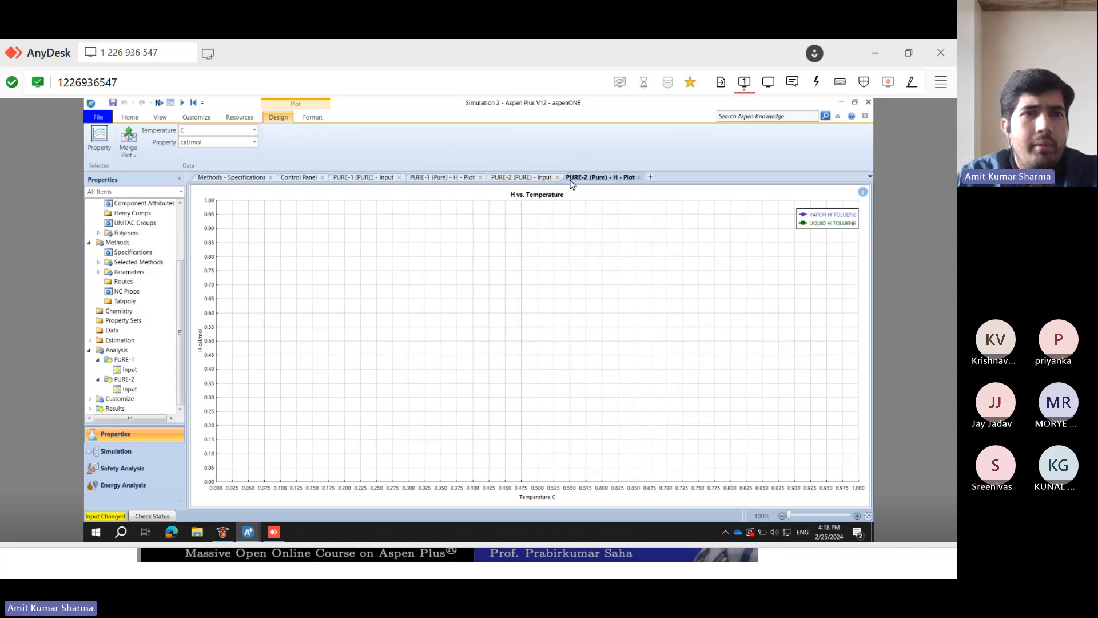
# - Try to merge the PURE-1 enthalpy plot into the PURE-2 plot, and close the PURE-2 plot and input form
pyautogui.click(127, 158)
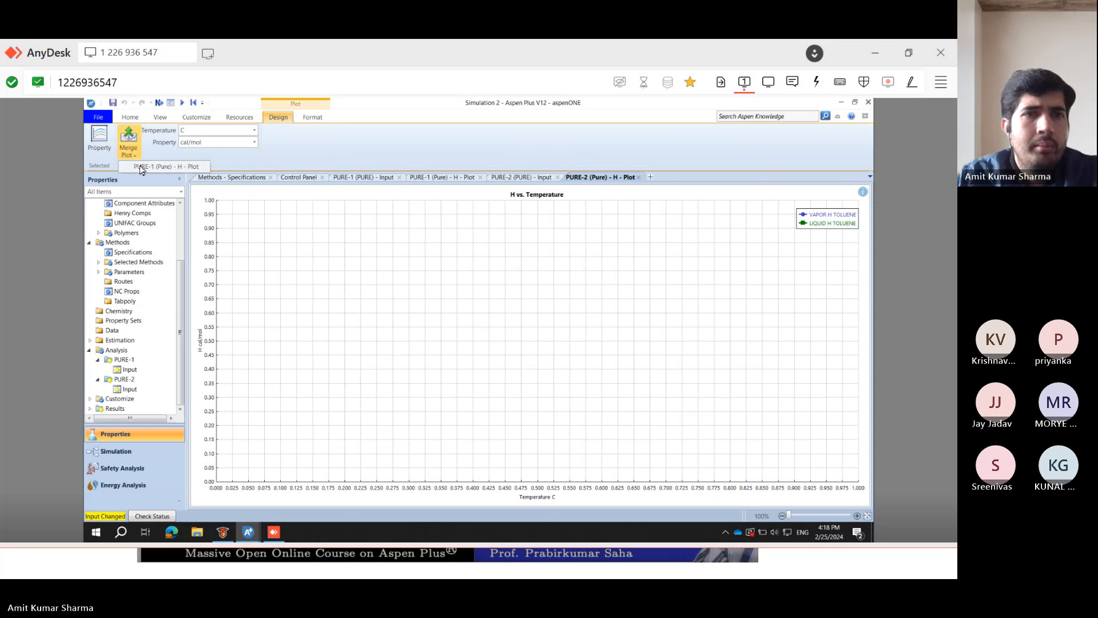
pyautogui.click(148, 170)
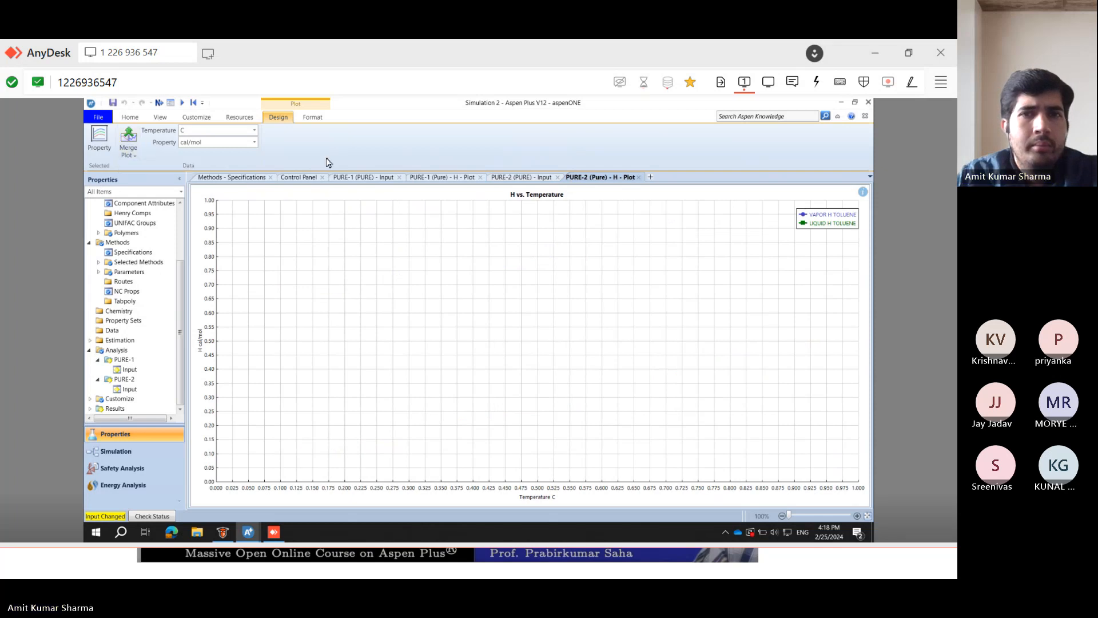
pyautogui.click(638, 178)
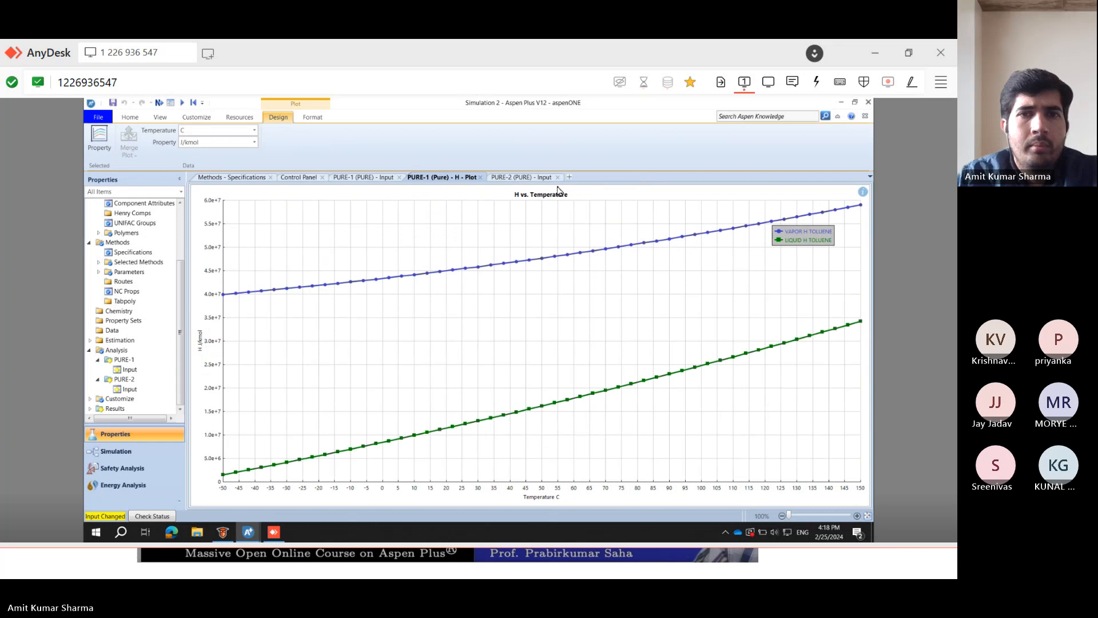
pyautogui.click(533, 178)
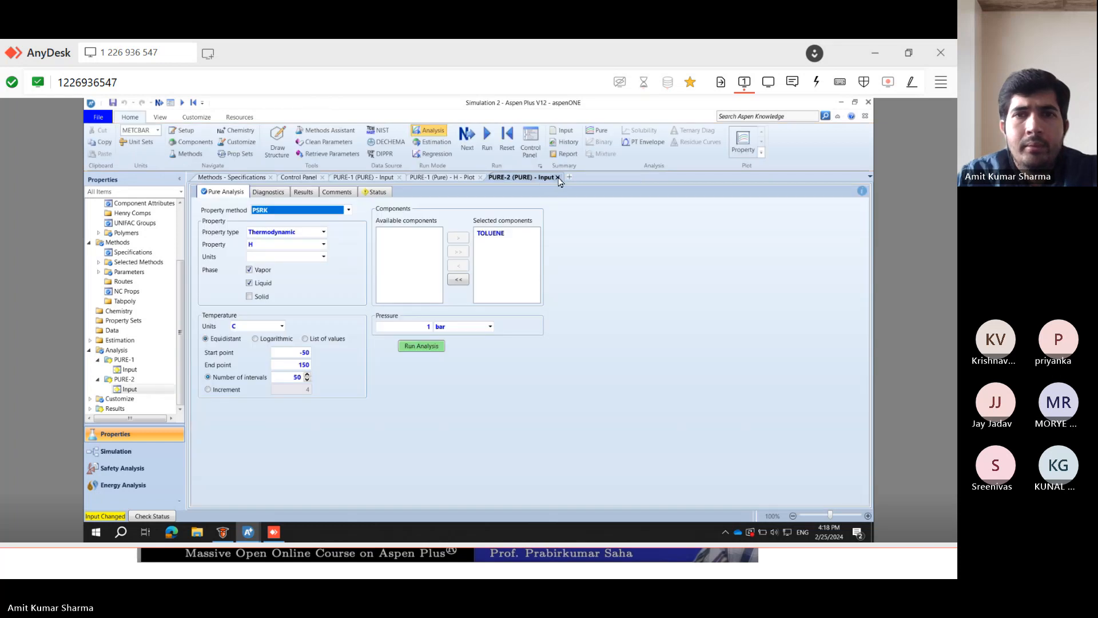
pyautogui.click(558, 178)
# - Set the PURE-1 analysis pressure to 1 bar and run the analysis
pyautogui.click(371, 179)
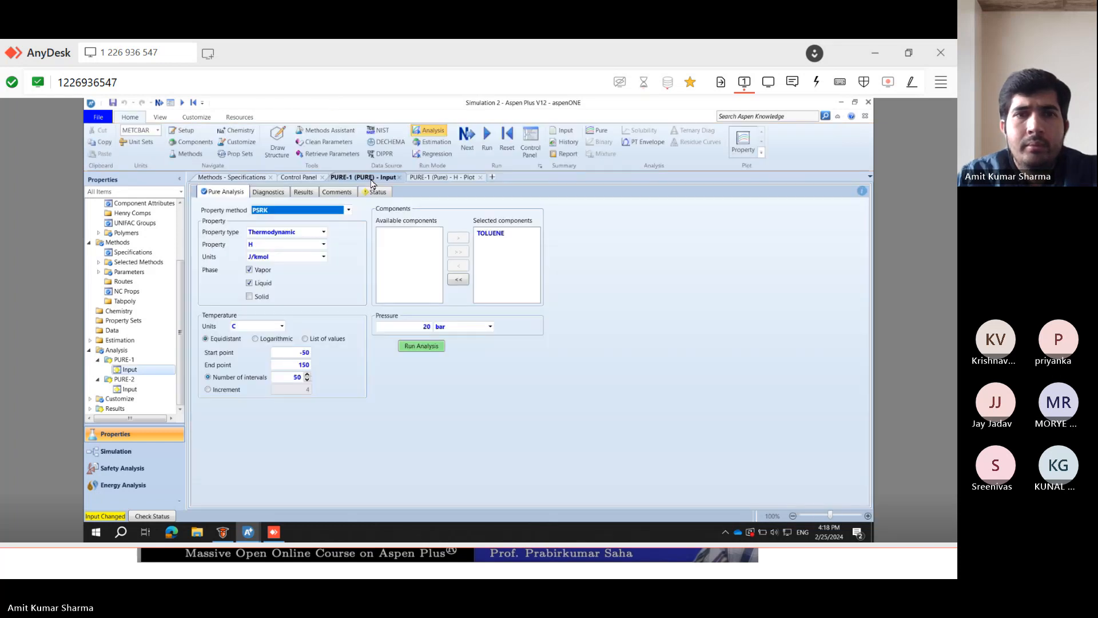
pyautogui.click(441, 178)
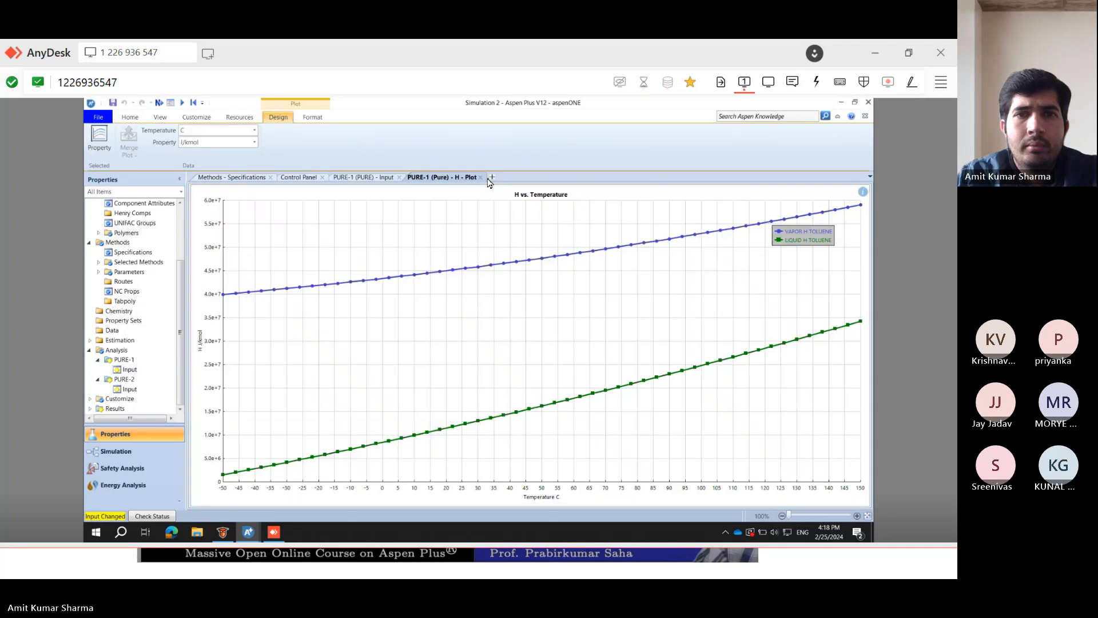
pyautogui.click(375, 180)
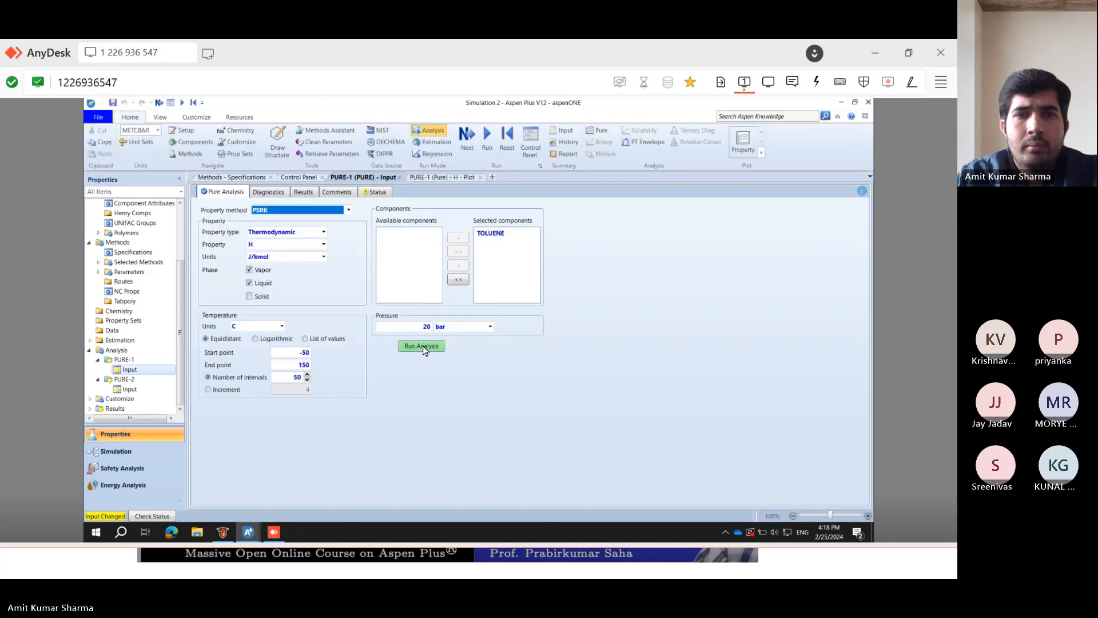
pyautogui.doubleClick(417, 329)
pyautogui.write('1')
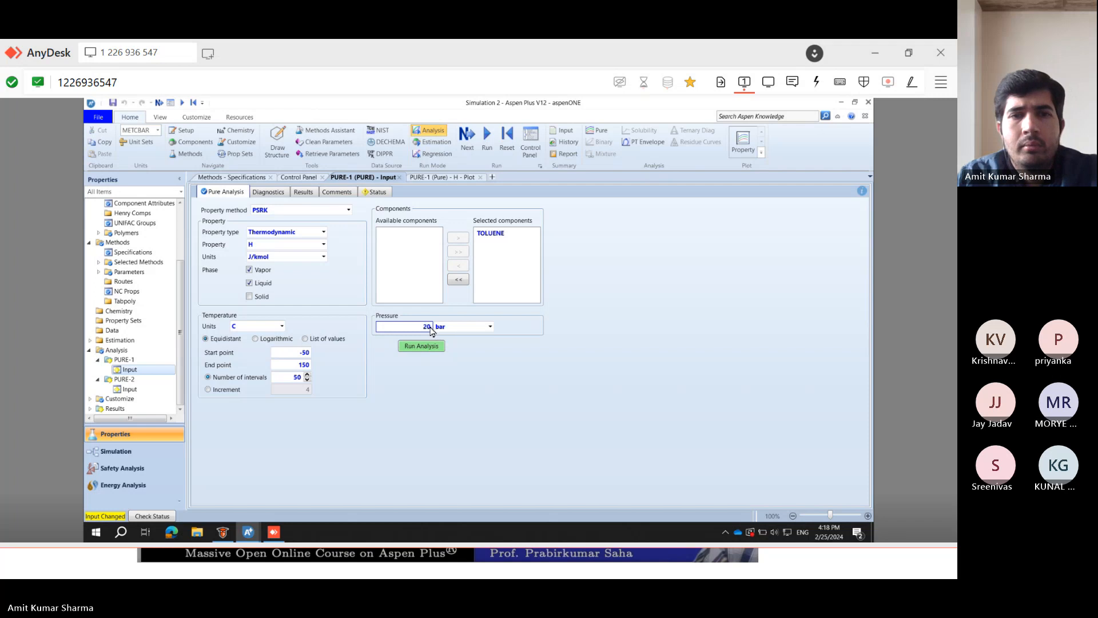
pyautogui.click(421, 346)
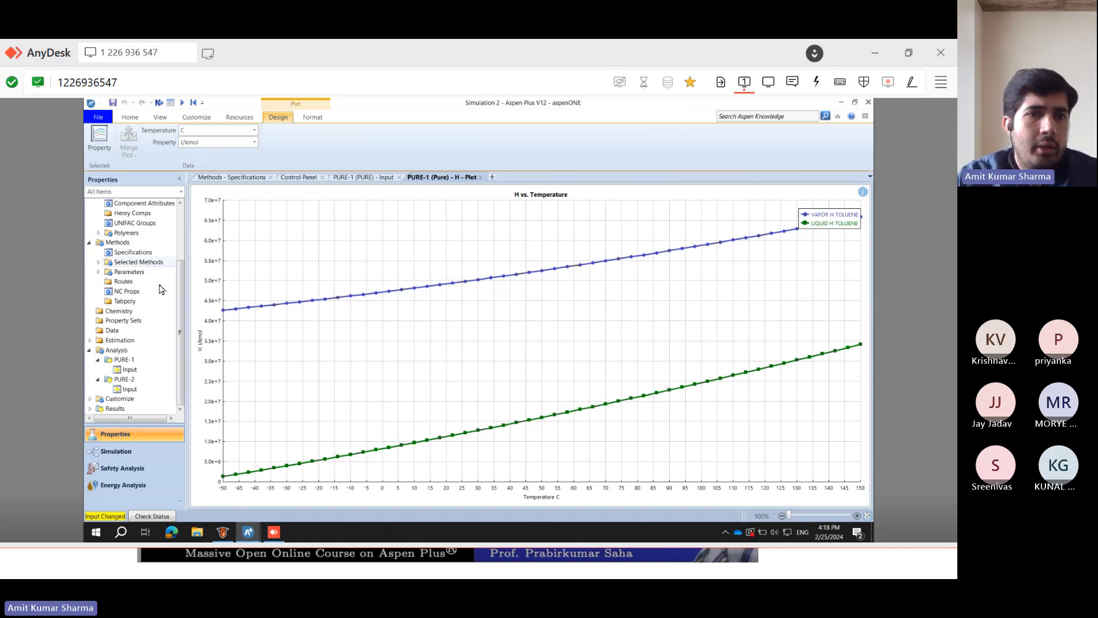
# - Open the PURE-2 analysis from the Analysis folder and set its pressure to 20 bar
pyautogui.click(374, 178)
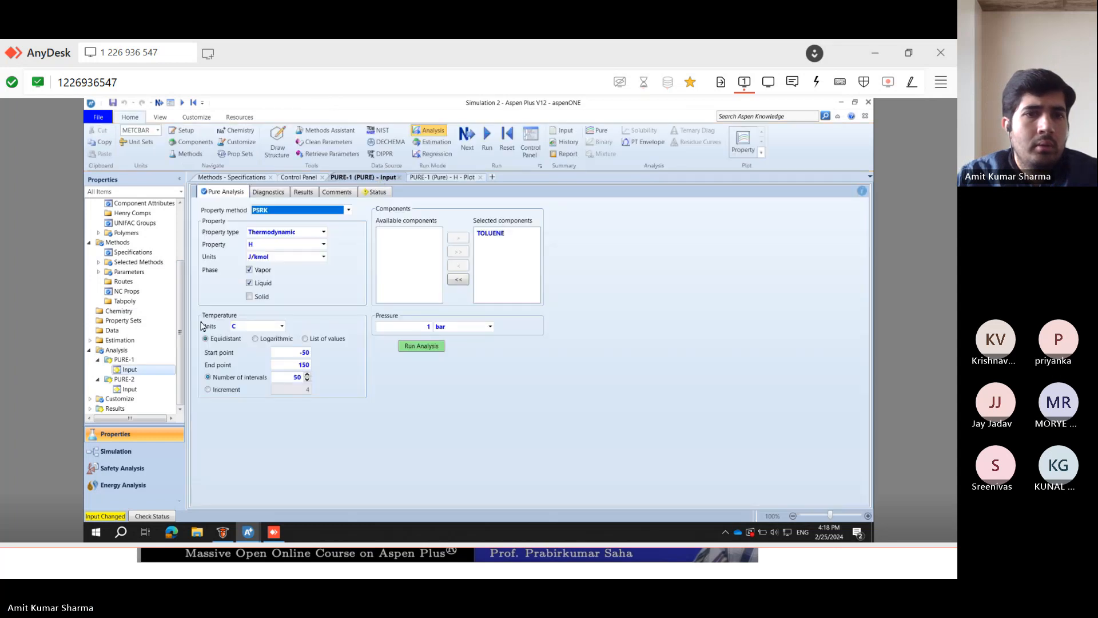
pyautogui.doubleClick(125, 360)
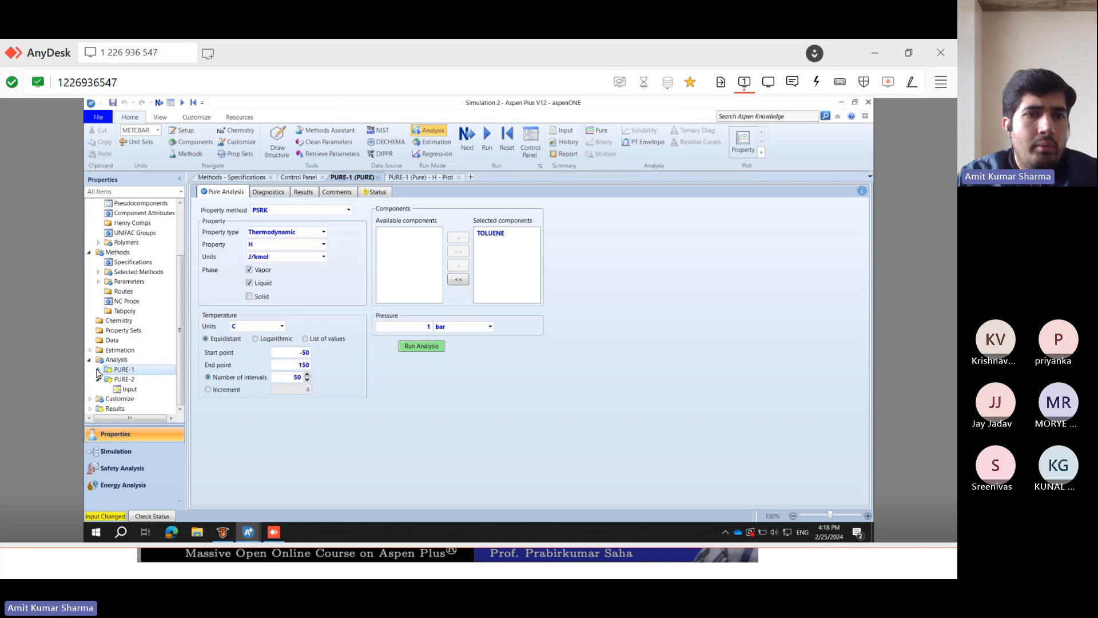
pyautogui.doubleClick(125, 370)
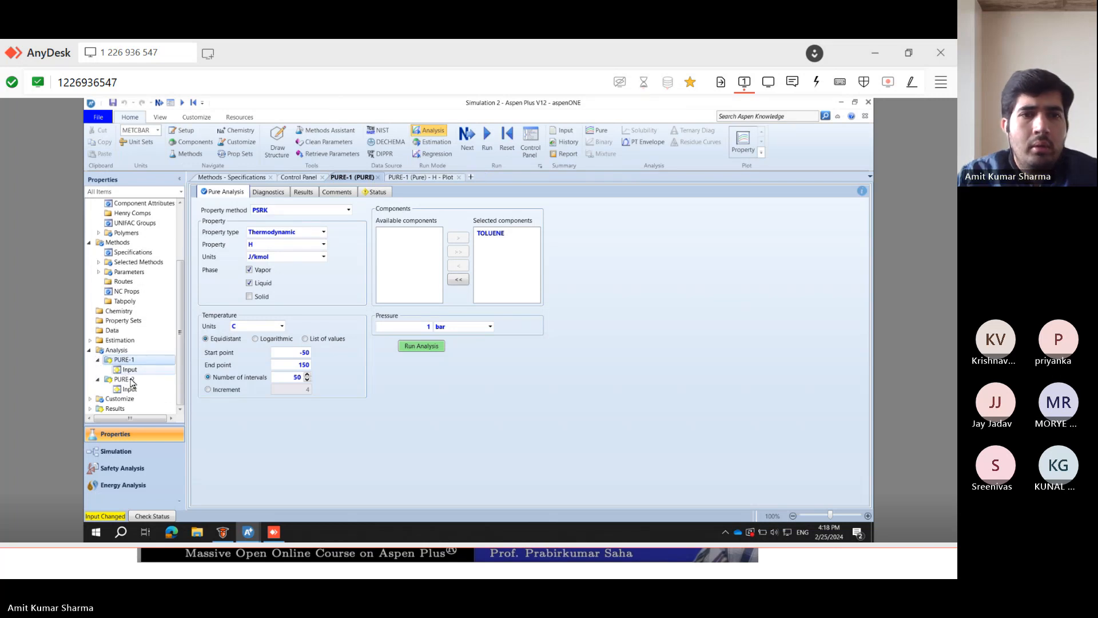
pyautogui.doubleClick(131, 380)
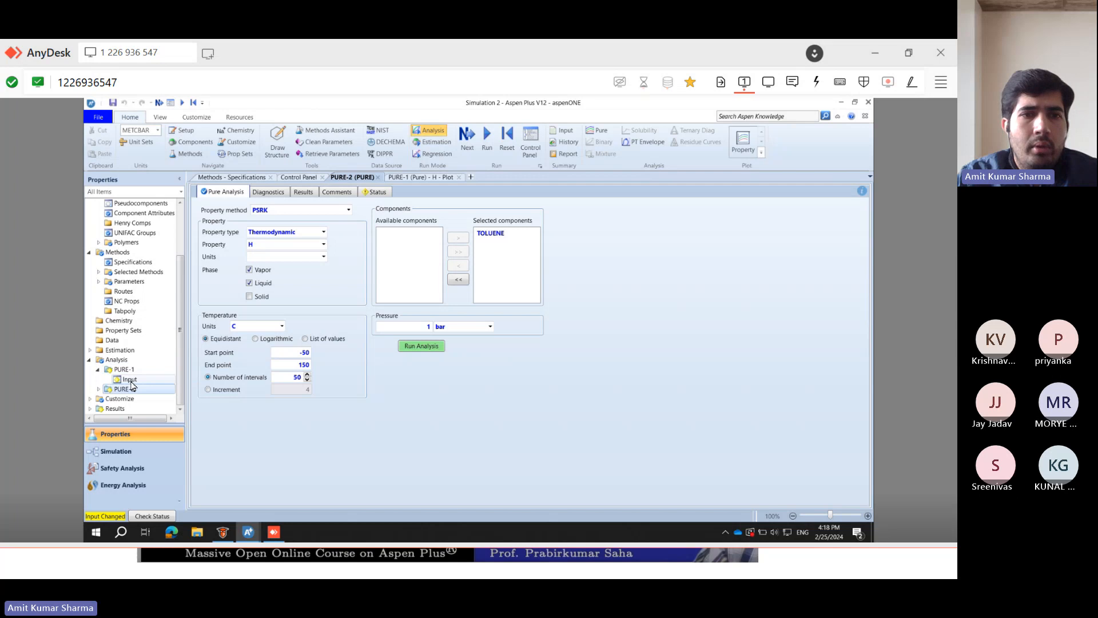
pyautogui.click(98, 389)
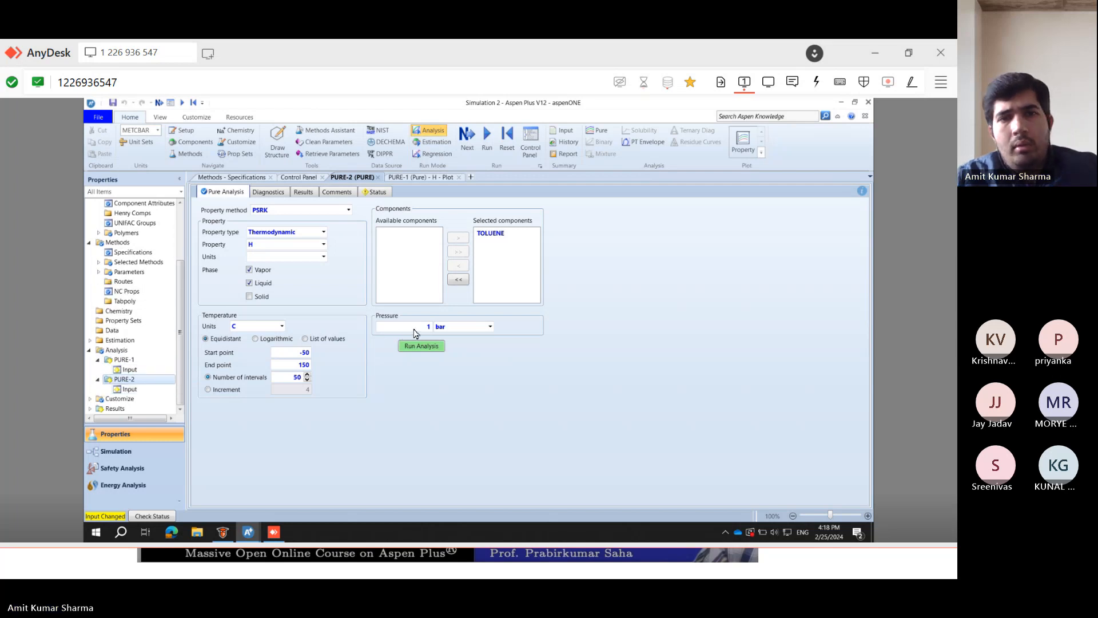
pyautogui.click(412, 327)
pyautogui.write('20')
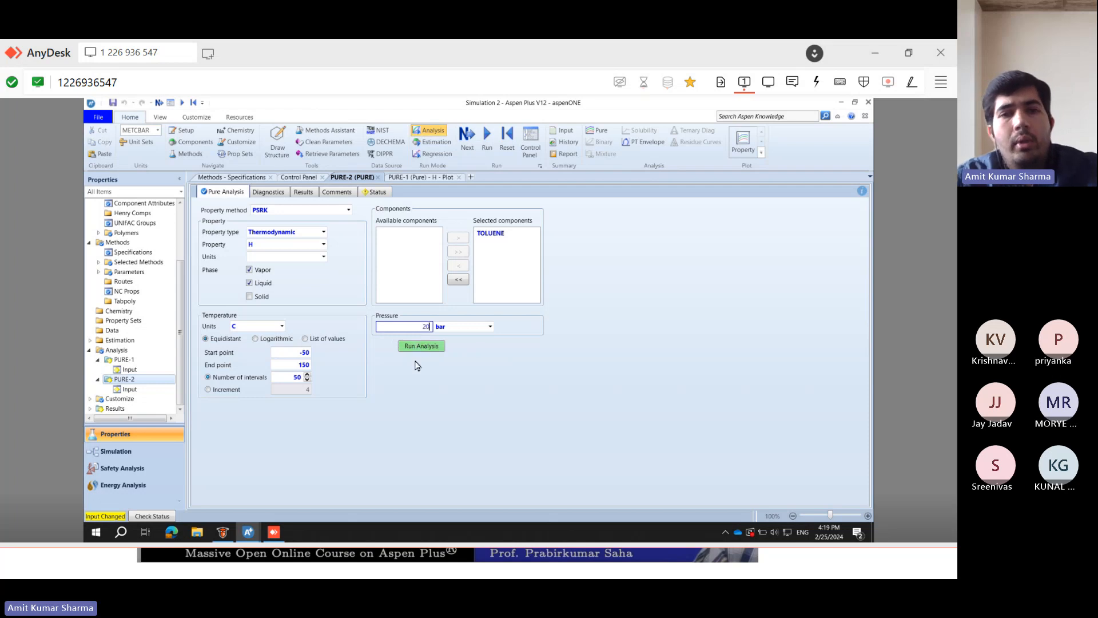
pyautogui.press('Return')
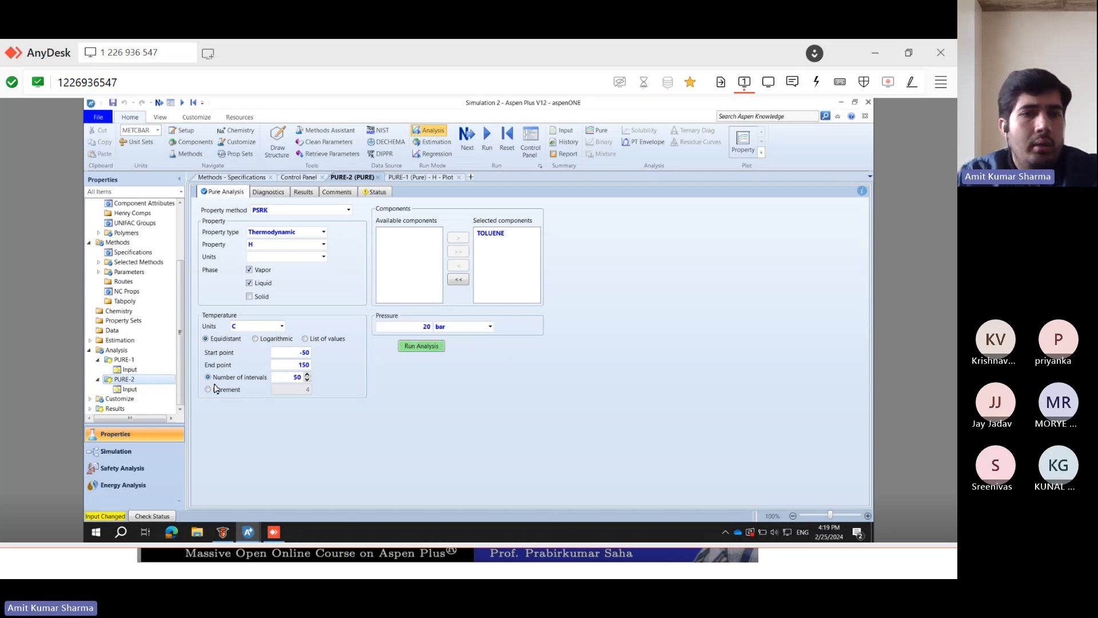
# - Rerun the PURE-1 analysis at 1 bar and run the PURE-2 analysis at 20 bar
pyautogui.click(124, 360)
pyautogui.click(125, 369)
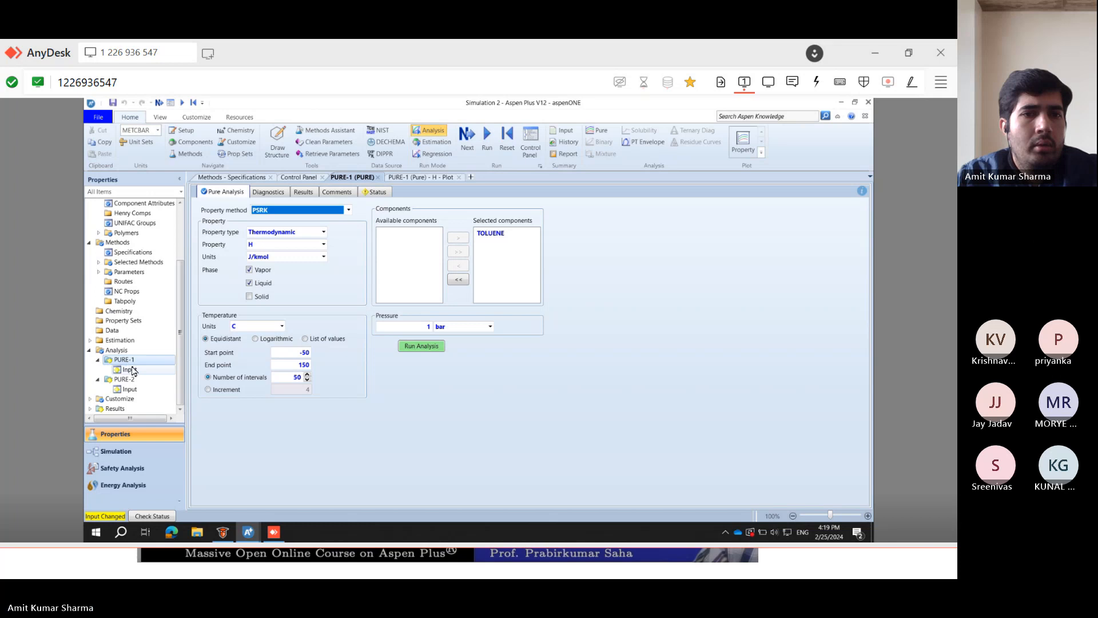
pyautogui.click(412, 347)
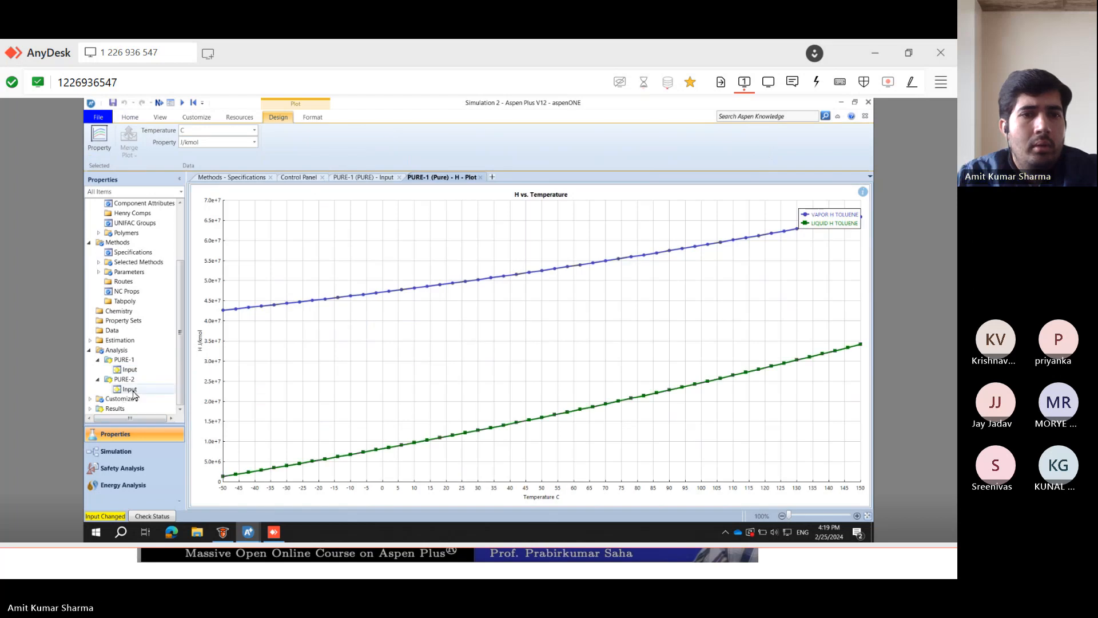
pyautogui.click(130, 389)
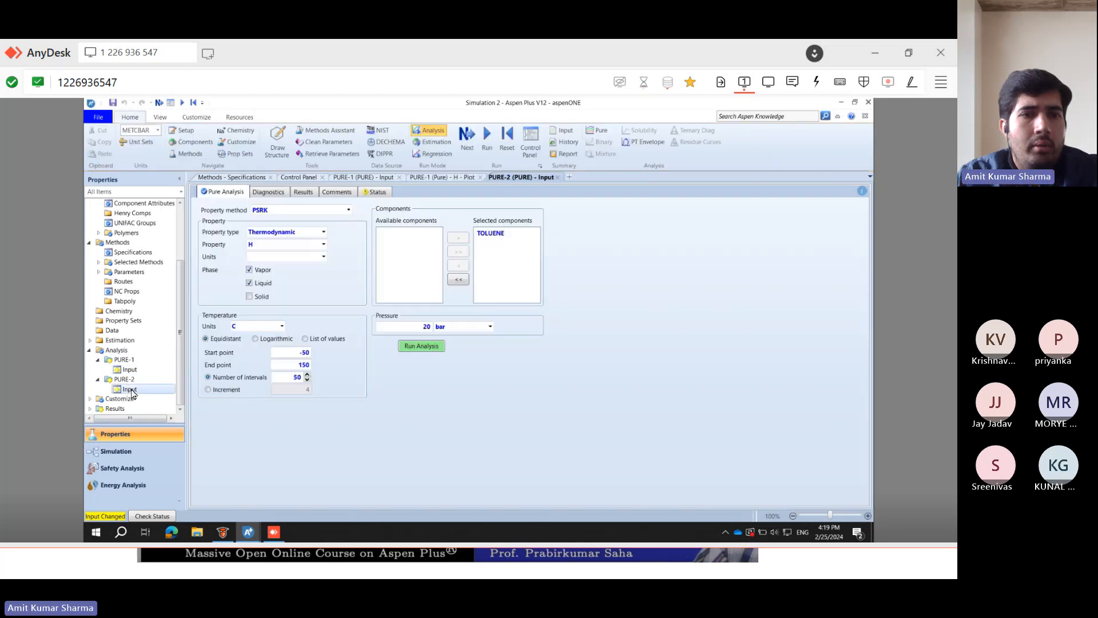
pyautogui.click(420, 346)
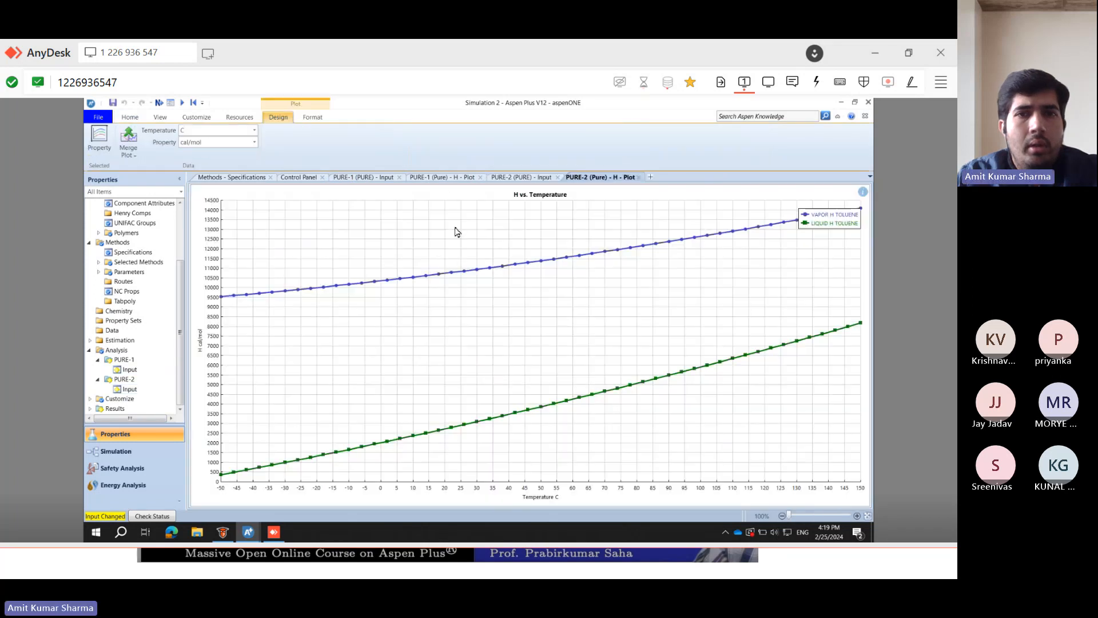
# - Compare the PURE-1 and PURE-2 enthalpy plots, and move the PURE-2 plot's legend clear of the vapor curve
pyautogui.click(439, 178)
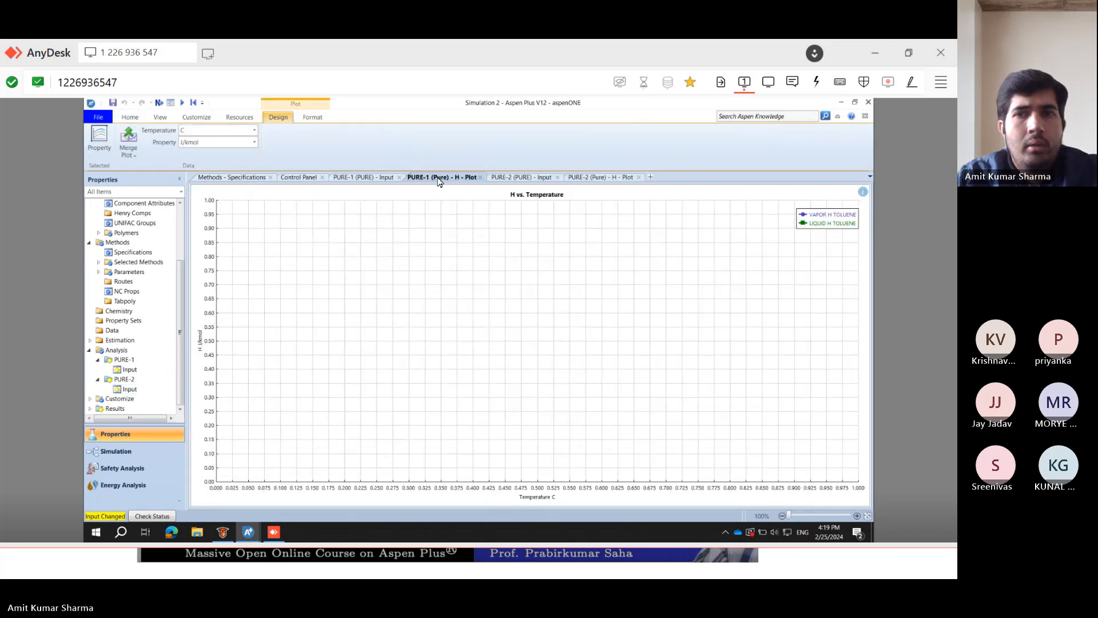
pyautogui.click(610, 179)
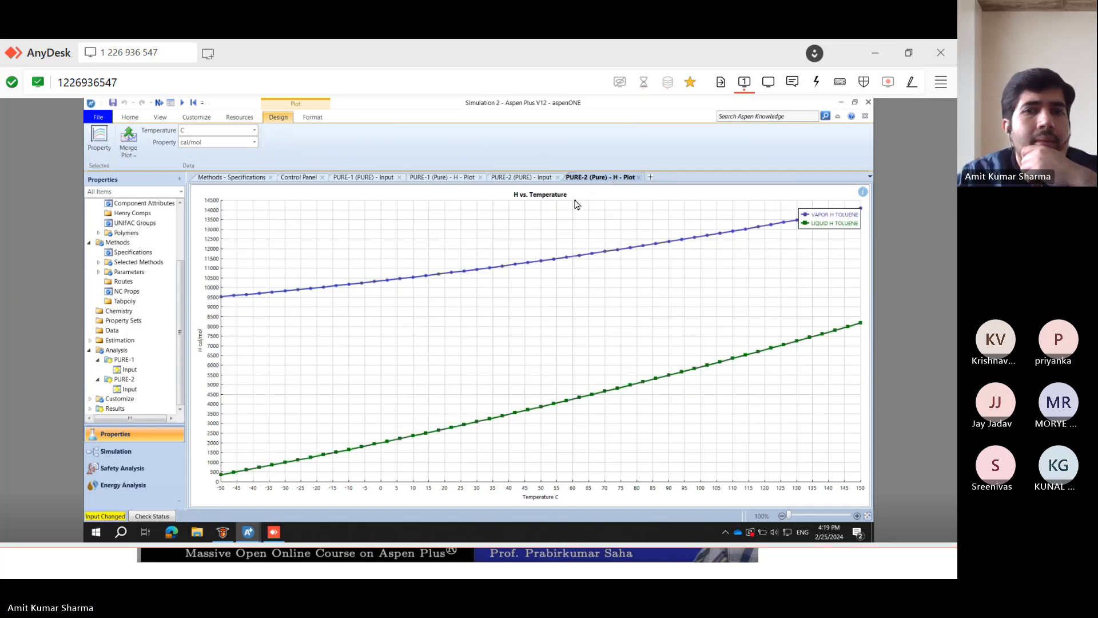
pyautogui.click(441, 179)
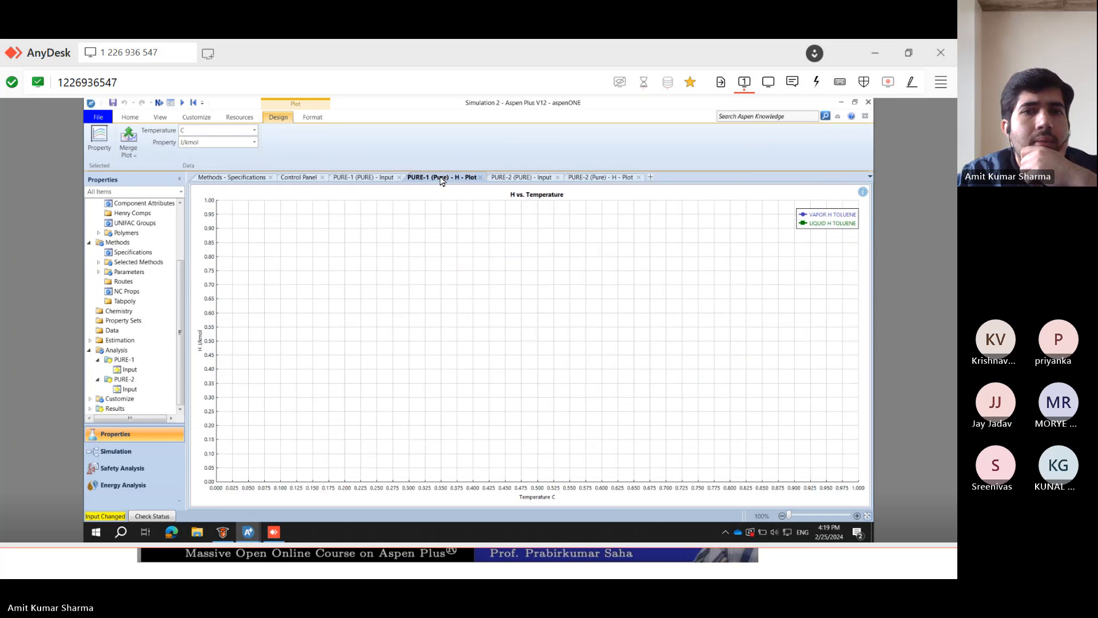
pyautogui.click(375, 180)
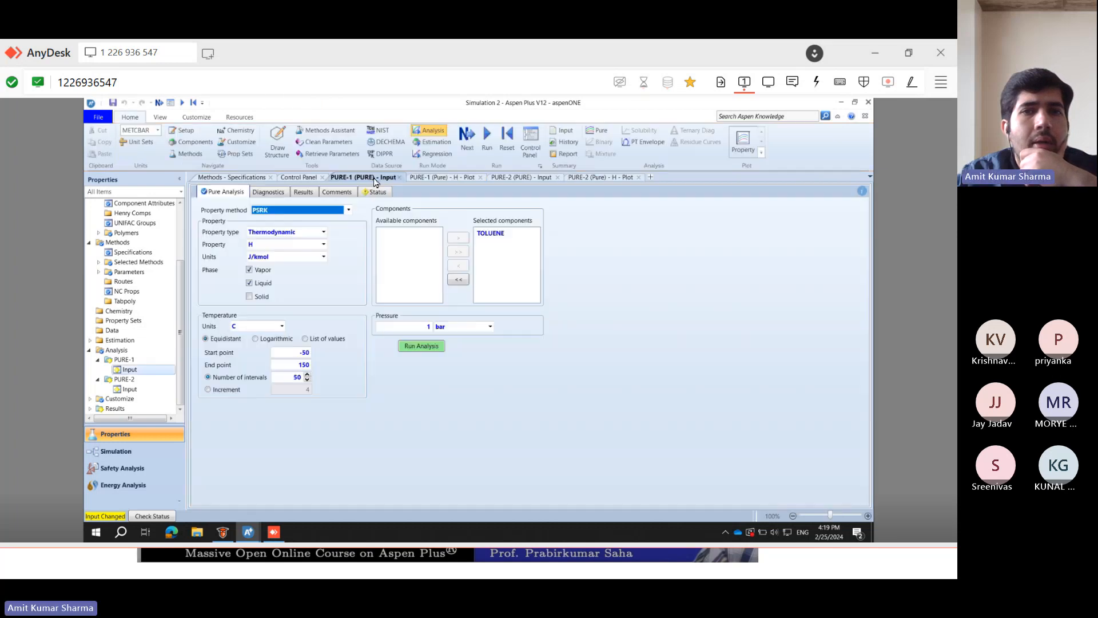
pyautogui.click(443, 178)
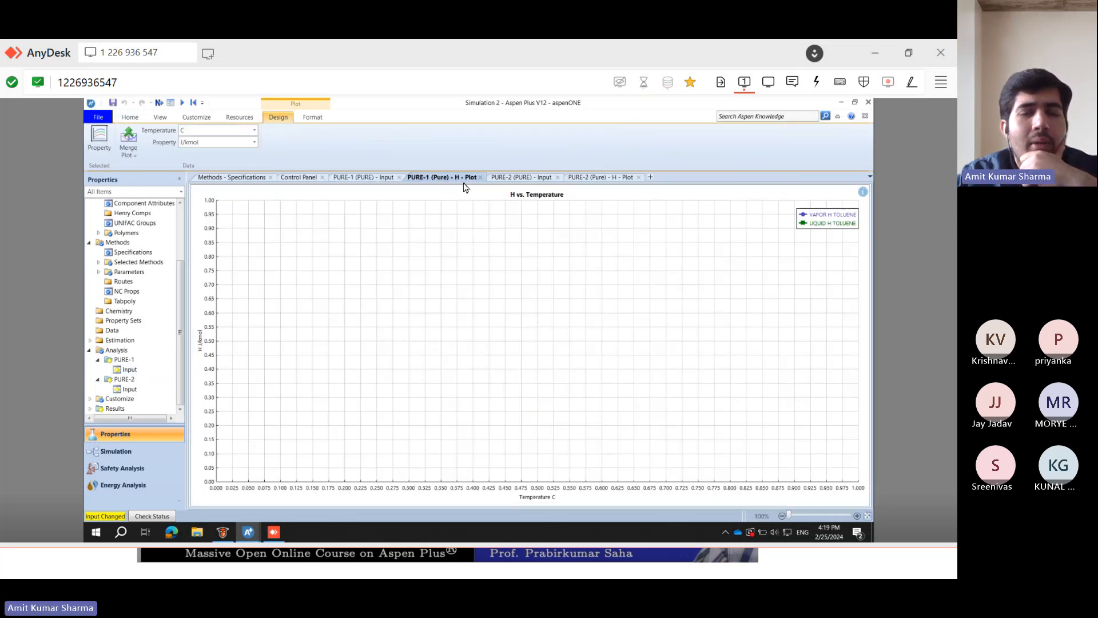
pyautogui.click(616, 179)
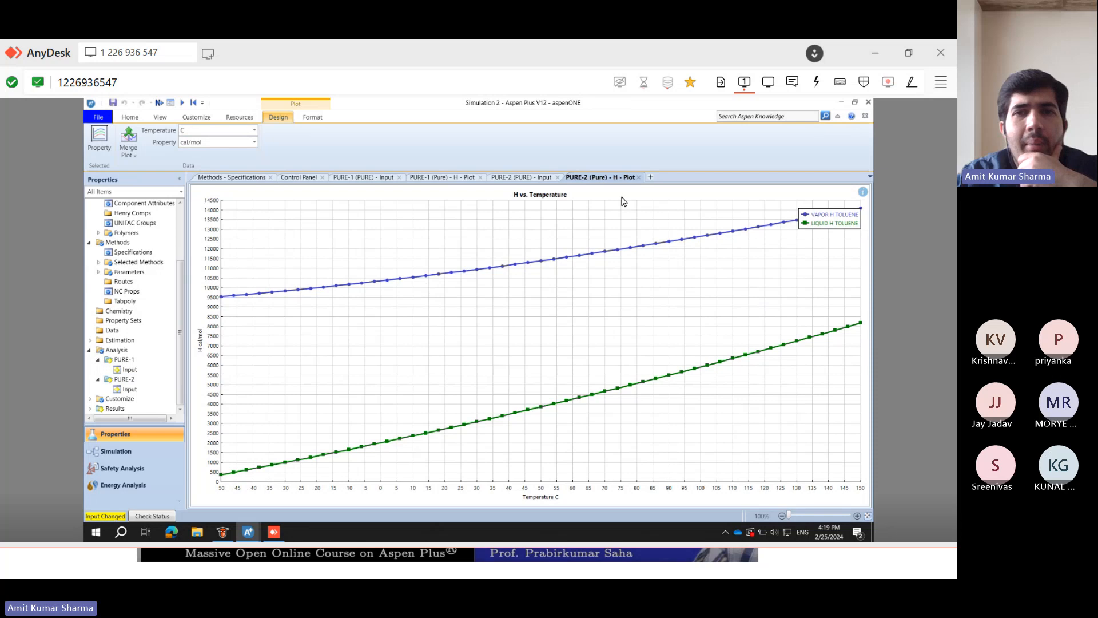
pyautogui.moveTo(836, 225); pyautogui.dragTo(729, 217)
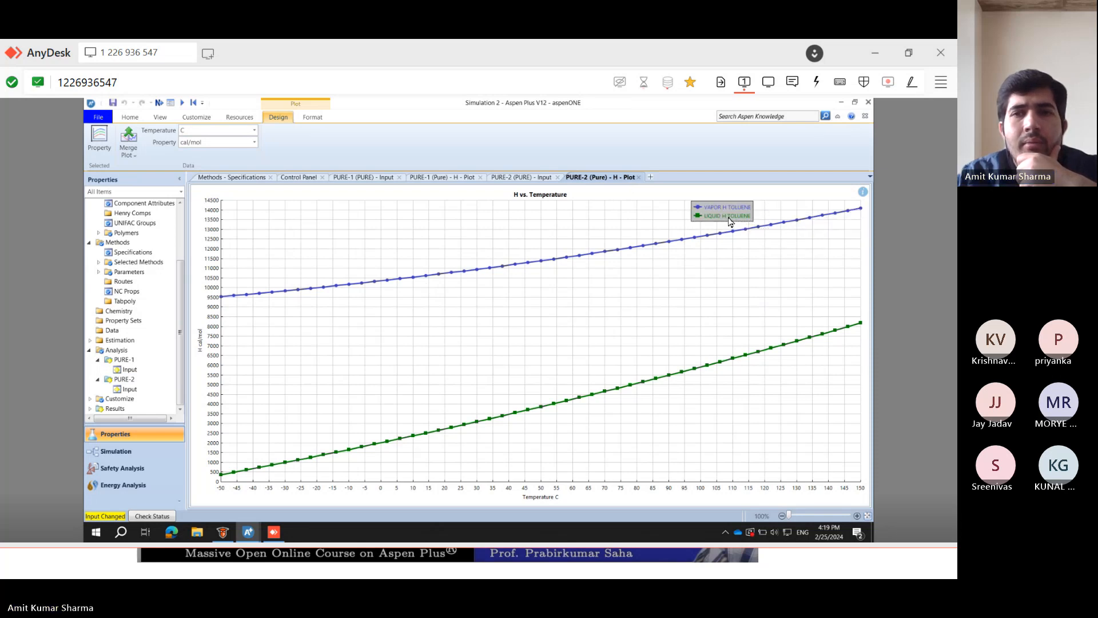
# - Review the PURE-1 and PURE-2 input forms against the PURE-2 plot, checking units, temperature range and pressure
pyautogui.click(519, 178)
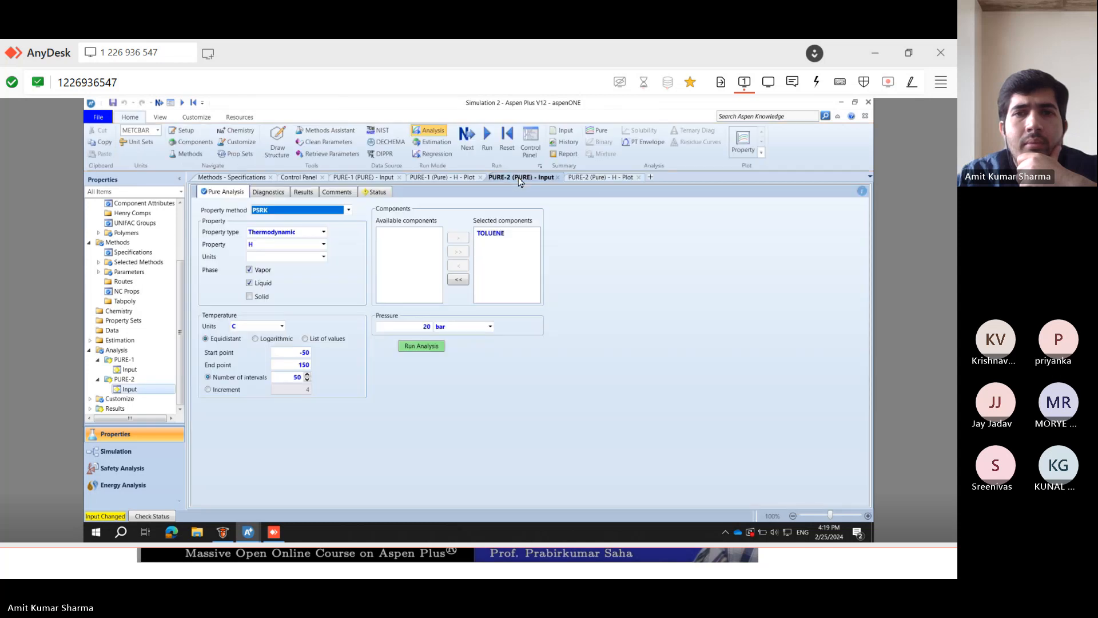
pyautogui.click(600, 178)
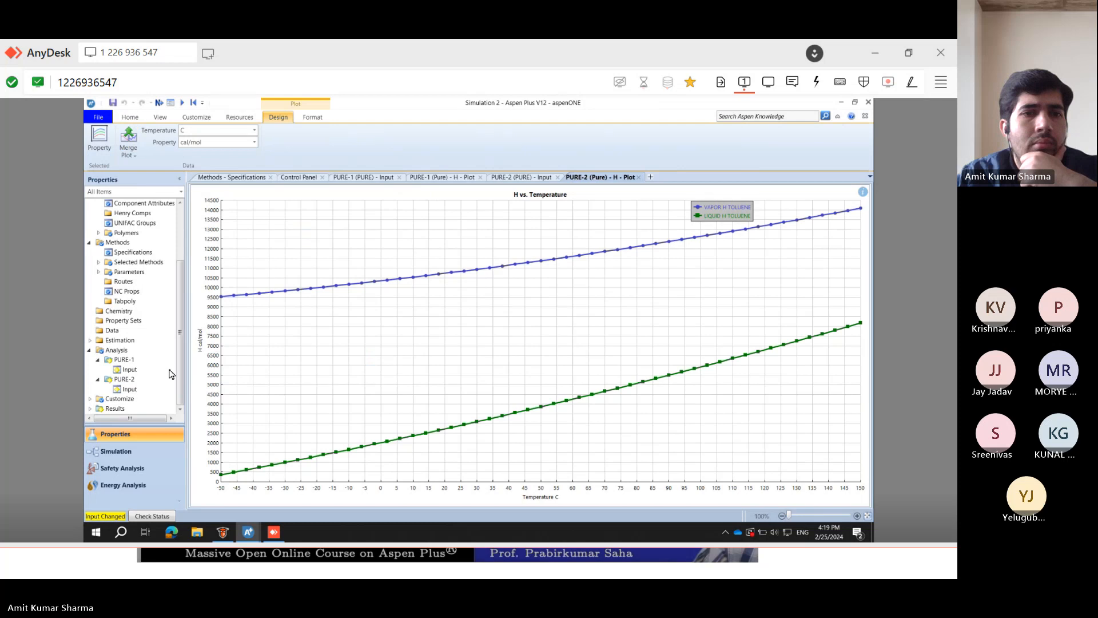
pyautogui.doubleClick(119, 358)
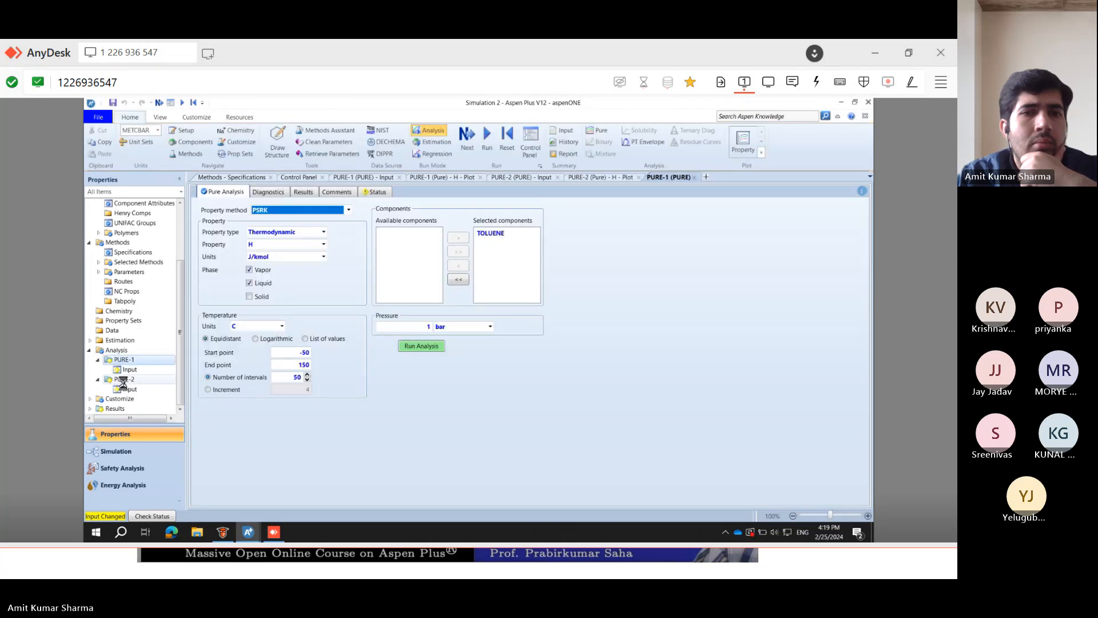
pyautogui.doubleClick(123, 380)
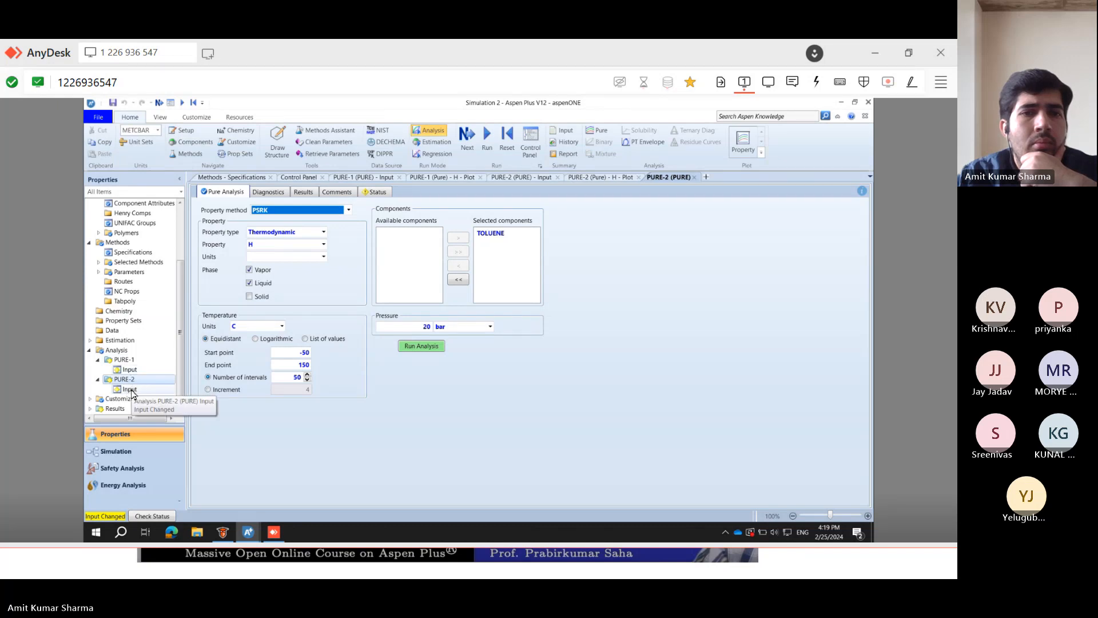
pyautogui.doubleClick(131, 390)
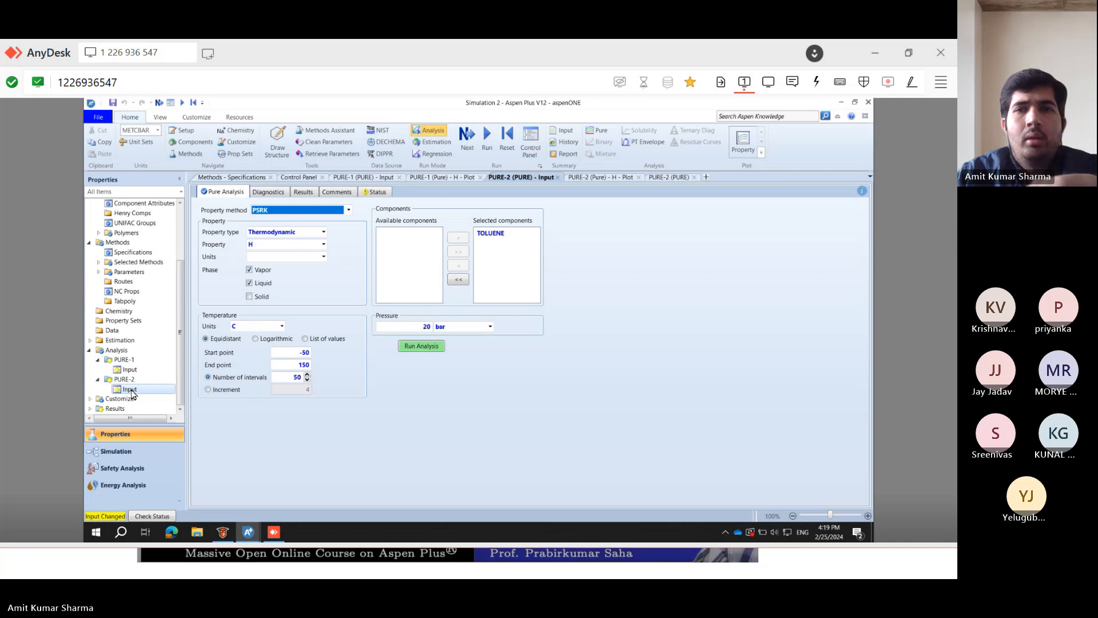
pyautogui.click(124, 359)
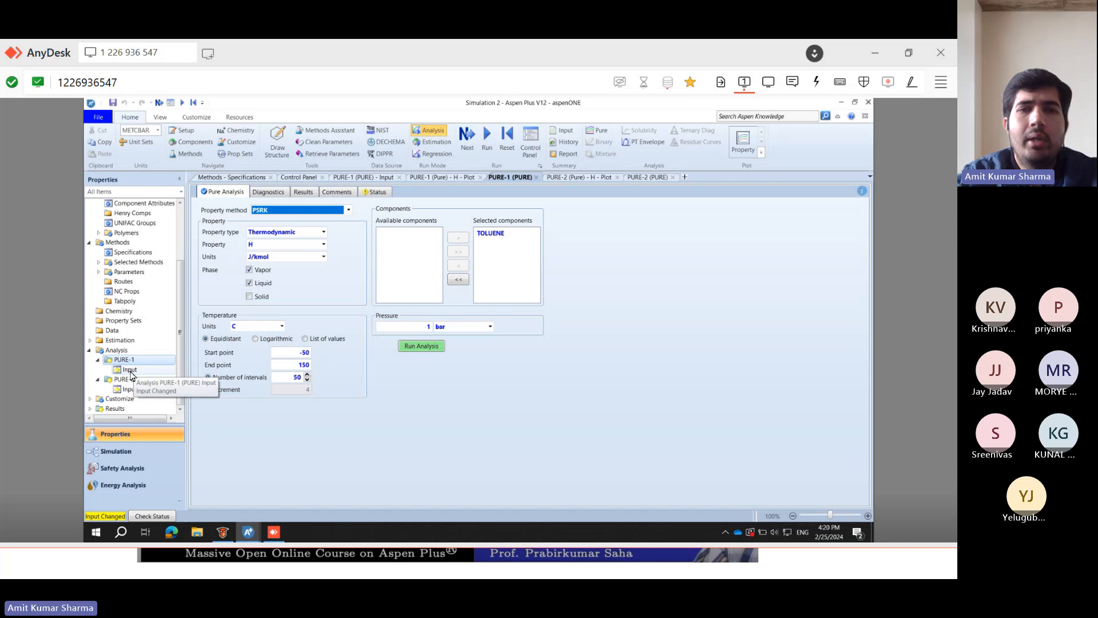
pyautogui.click(130, 370)
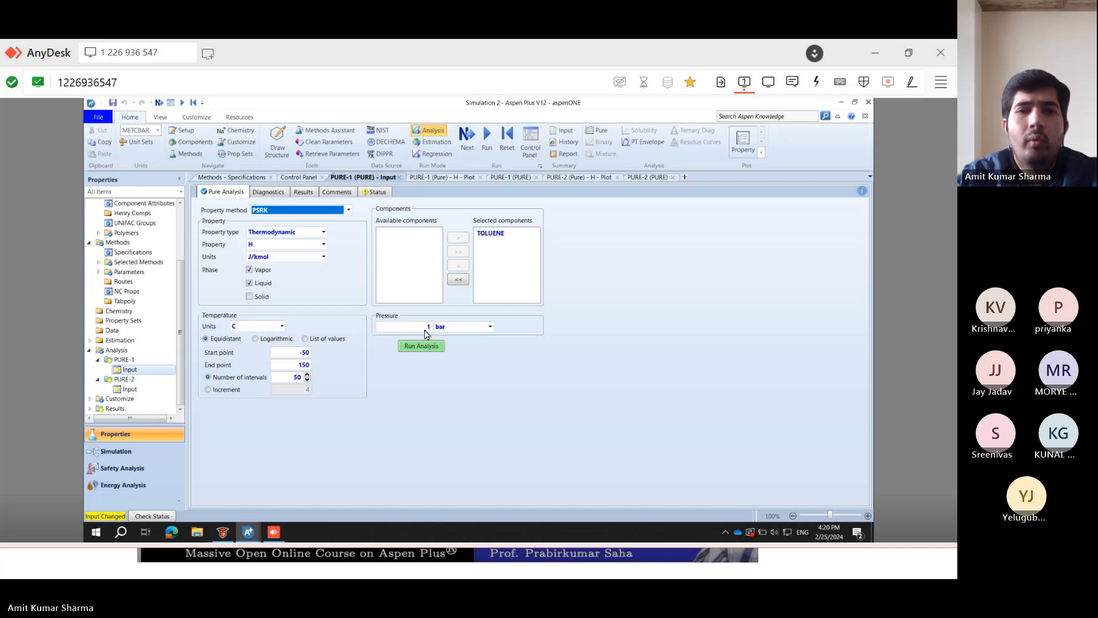
pyautogui.click(131, 390)
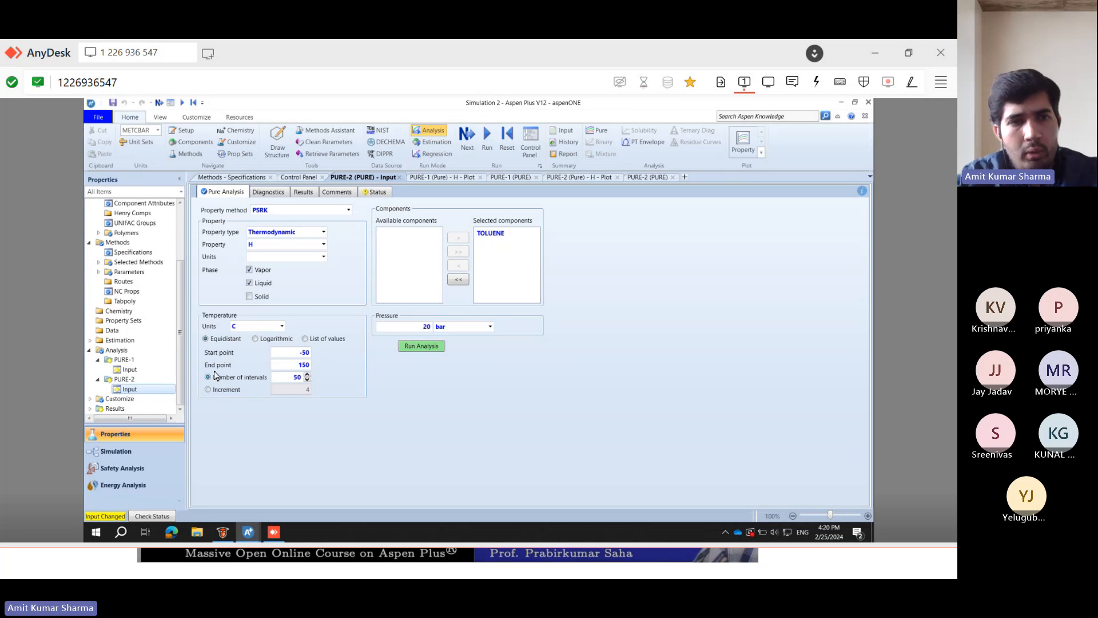
# - Merge the PURE-1 enthalpy plot into the PURE-2 H vs. Temperature plot
pyautogui.click(129, 370)
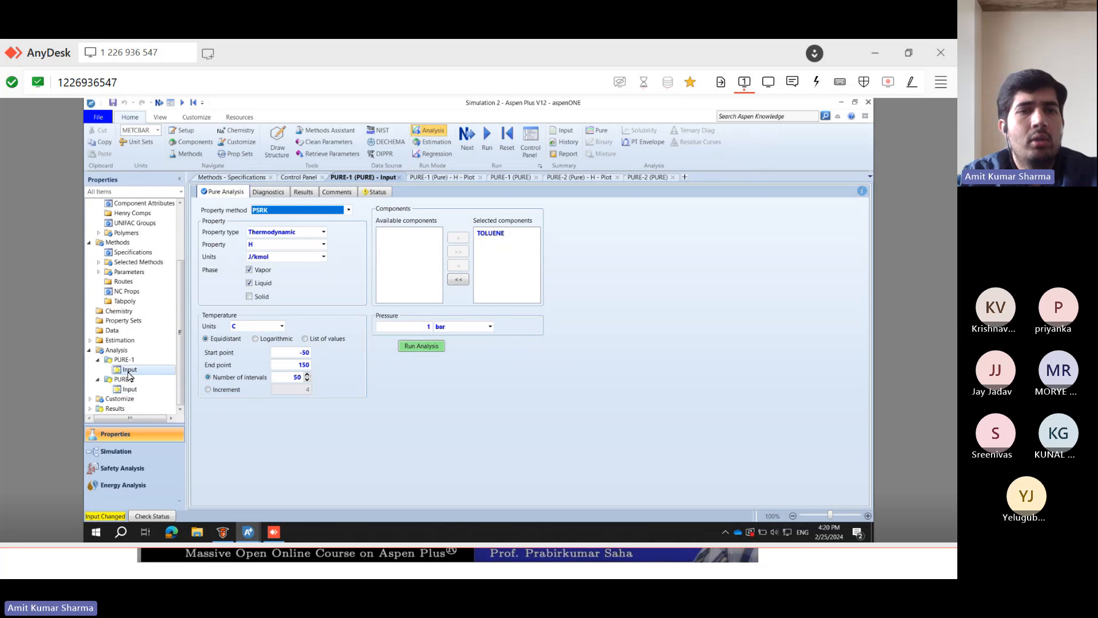
pyautogui.click(464, 178)
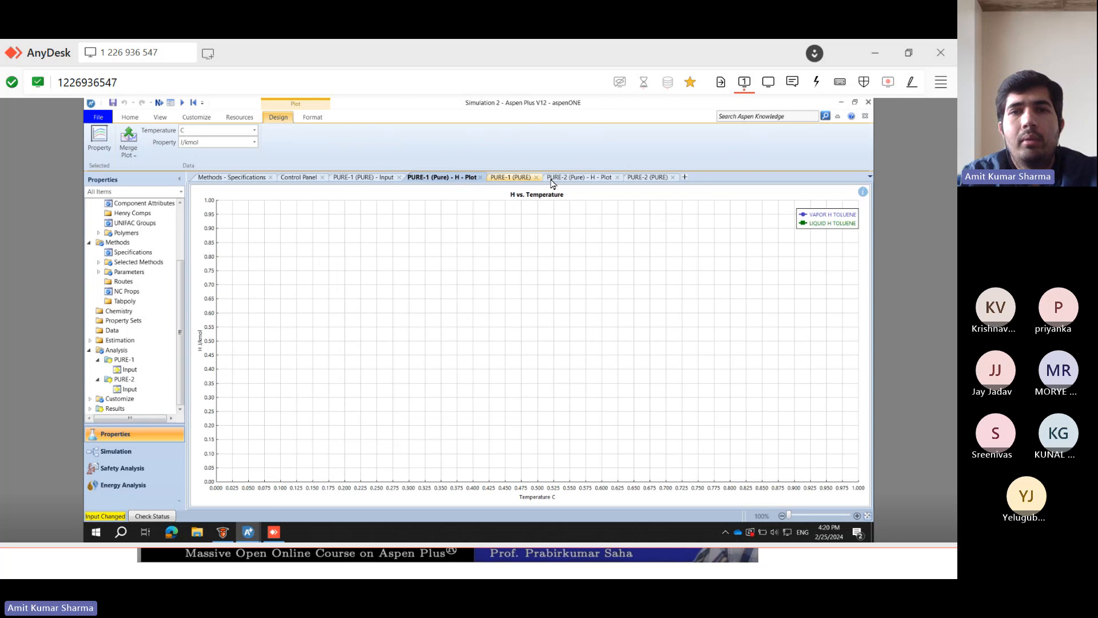
pyautogui.click(646, 177)
pyautogui.click(614, 179)
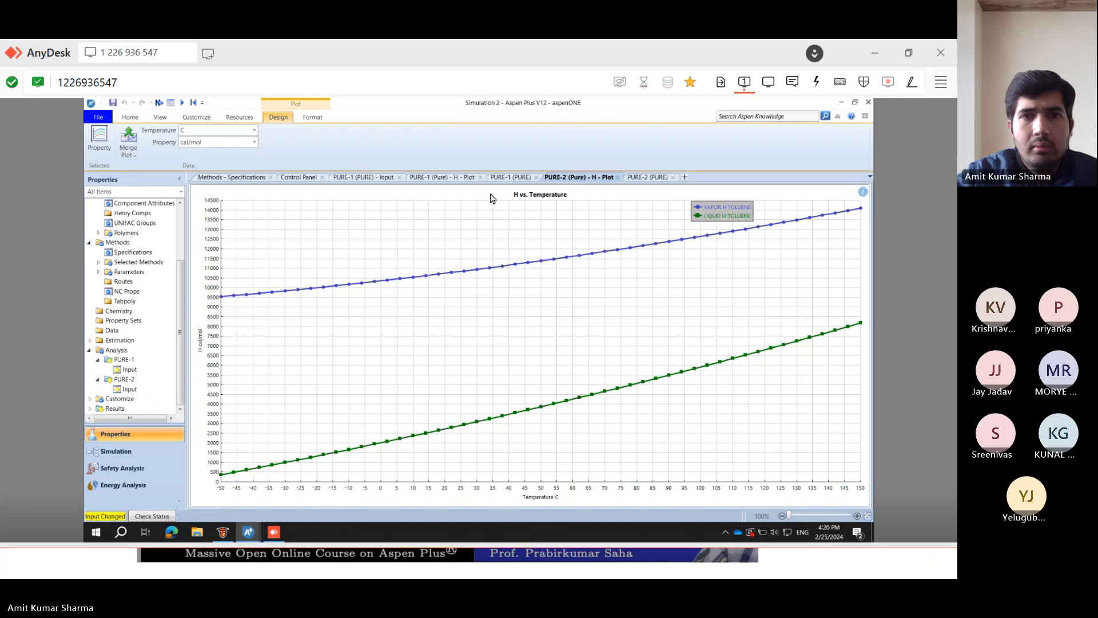
pyautogui.click(464, 182)
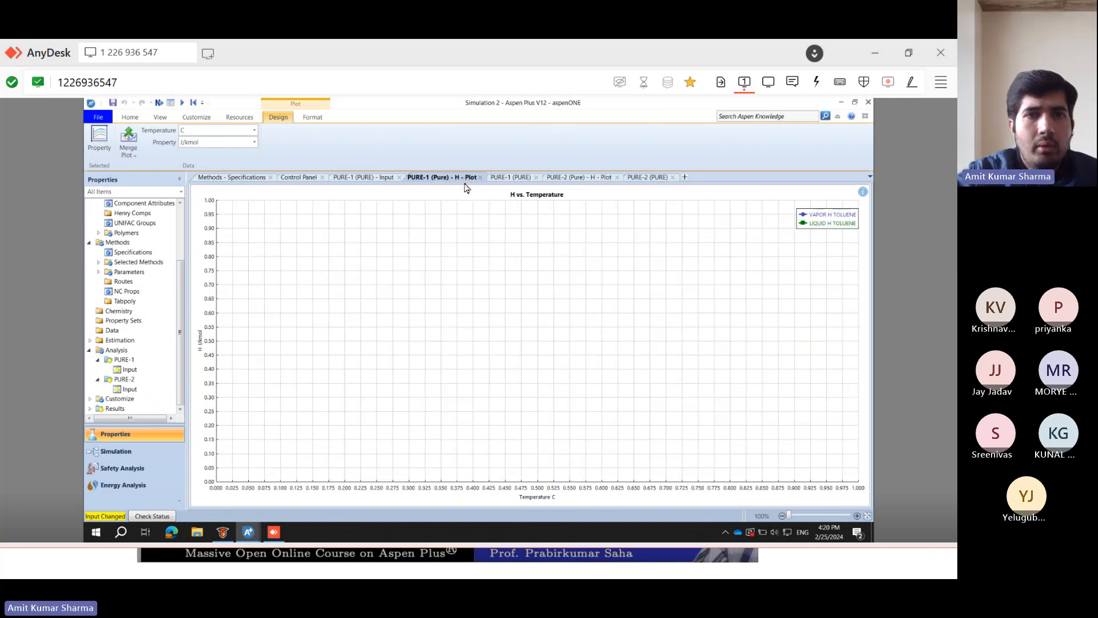
pyautogui.click(126, 153)
pyautogui.click(134, 165)
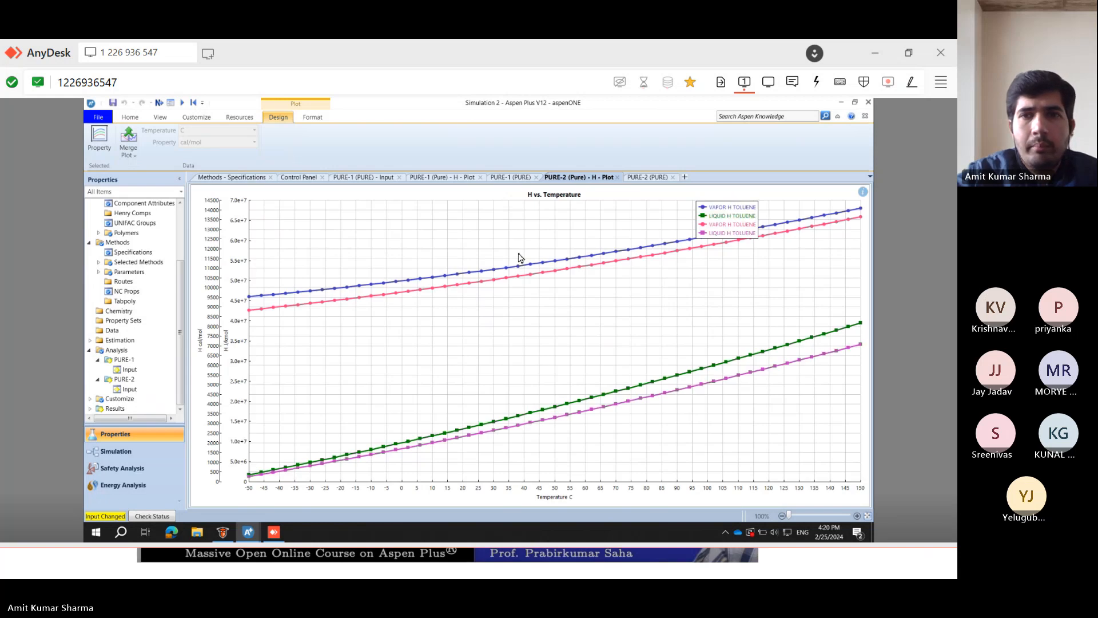
# - Move the merged PURE-2 plot's legend off the vapor curves into the empty area above them
pyautogui.moveTo(717, 224); pyautogui.dragTo(513, 233)
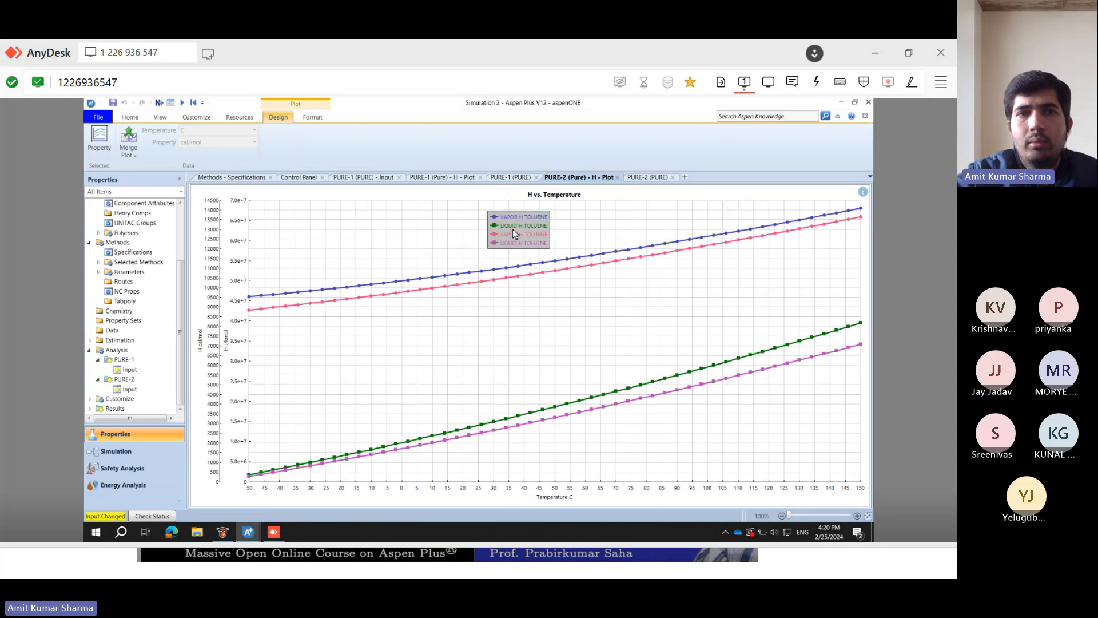
pyautogui.click(512, 177)
pyautogui.click(579, 177)
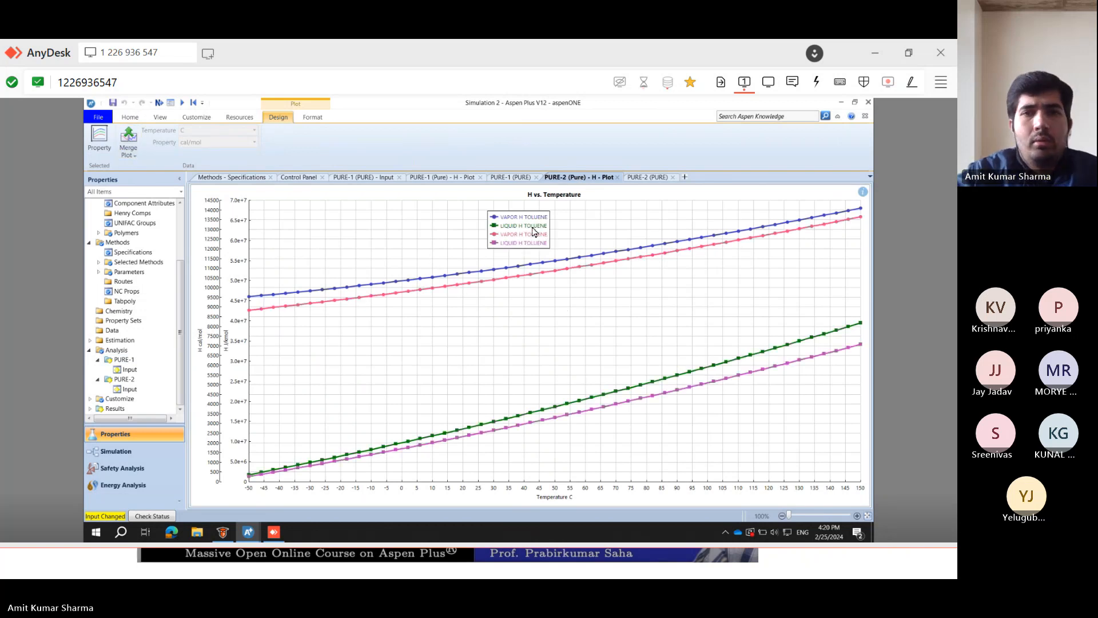
pyautogui.moveTo(533, 231); pyautogui.dragTo(484, 236)
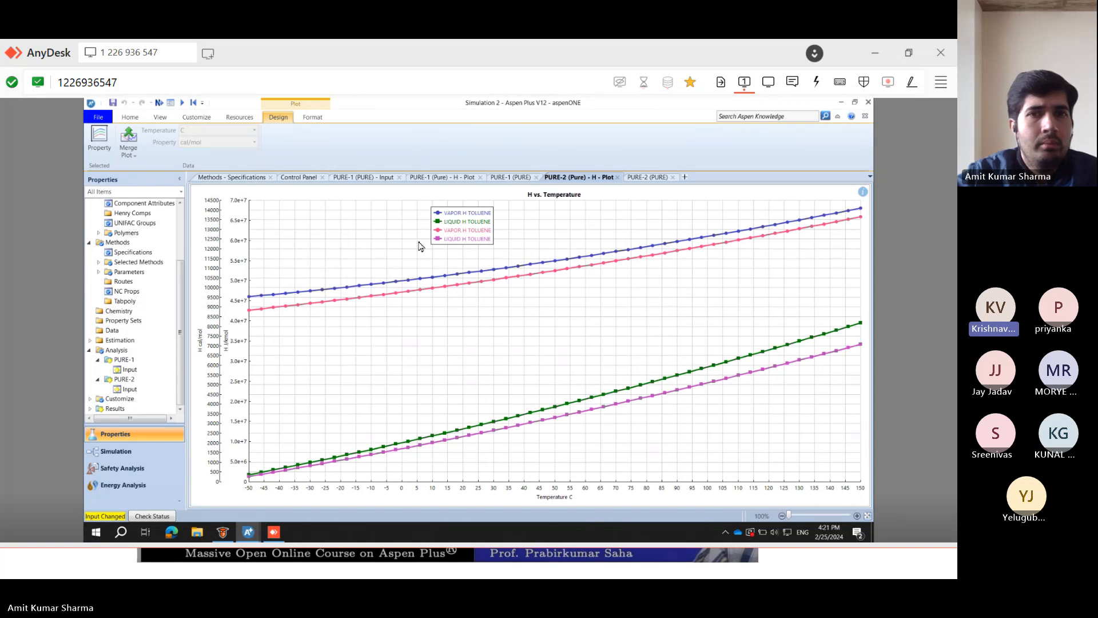
# - Check the PURE-1 and PURE-2 analysis settings against the merged enthalpy plot
pyautogui.click(518, 179)
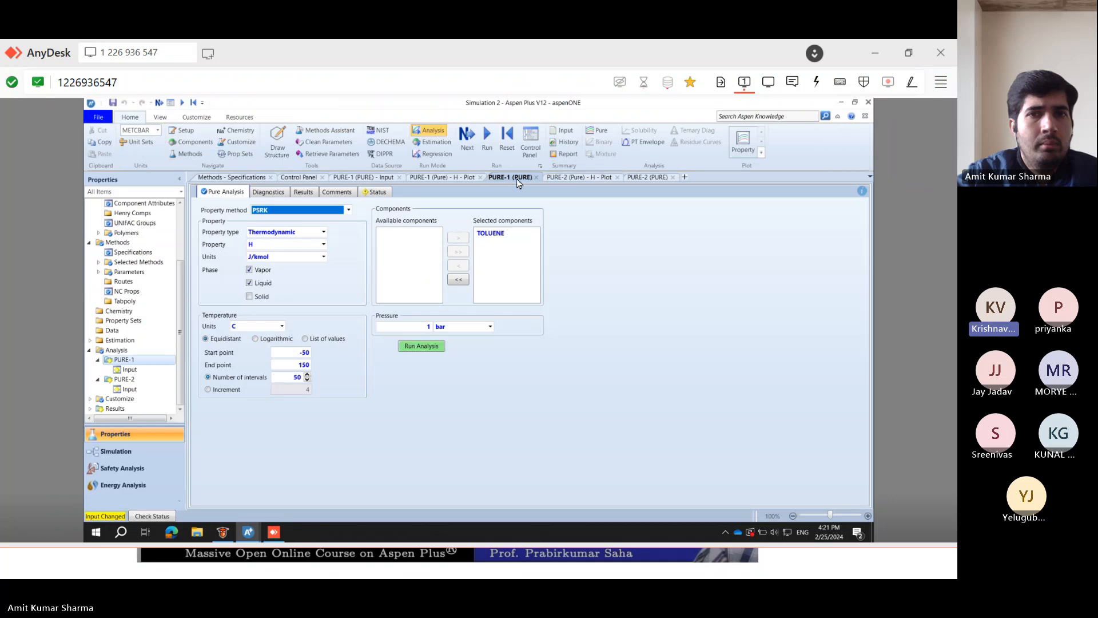
pyautogui.click(578, 179)
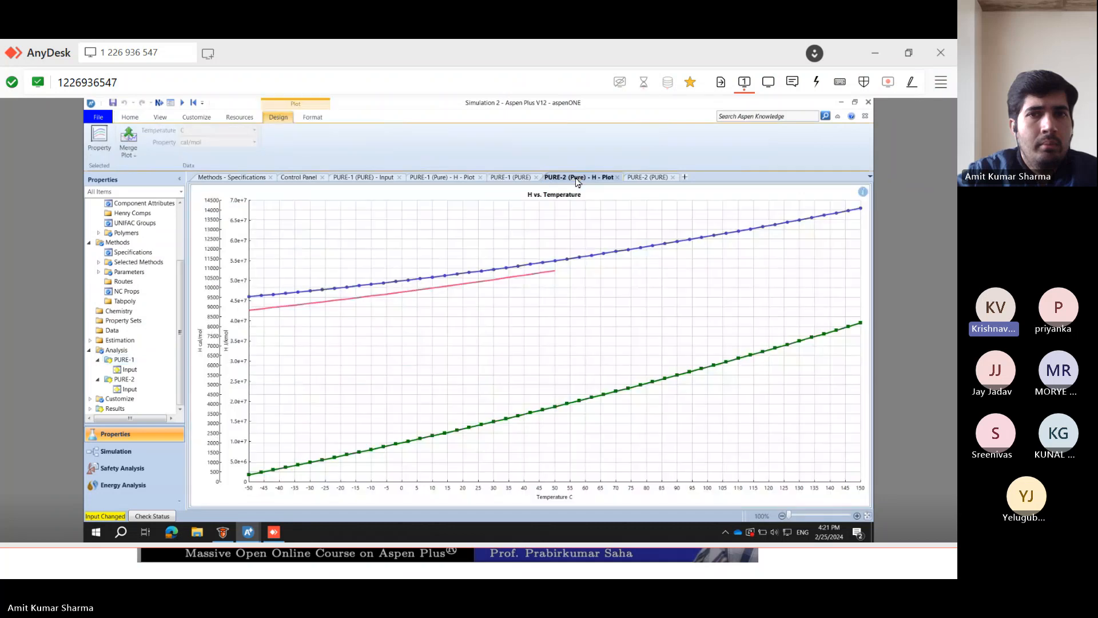
pyautogui.click(648, 178)
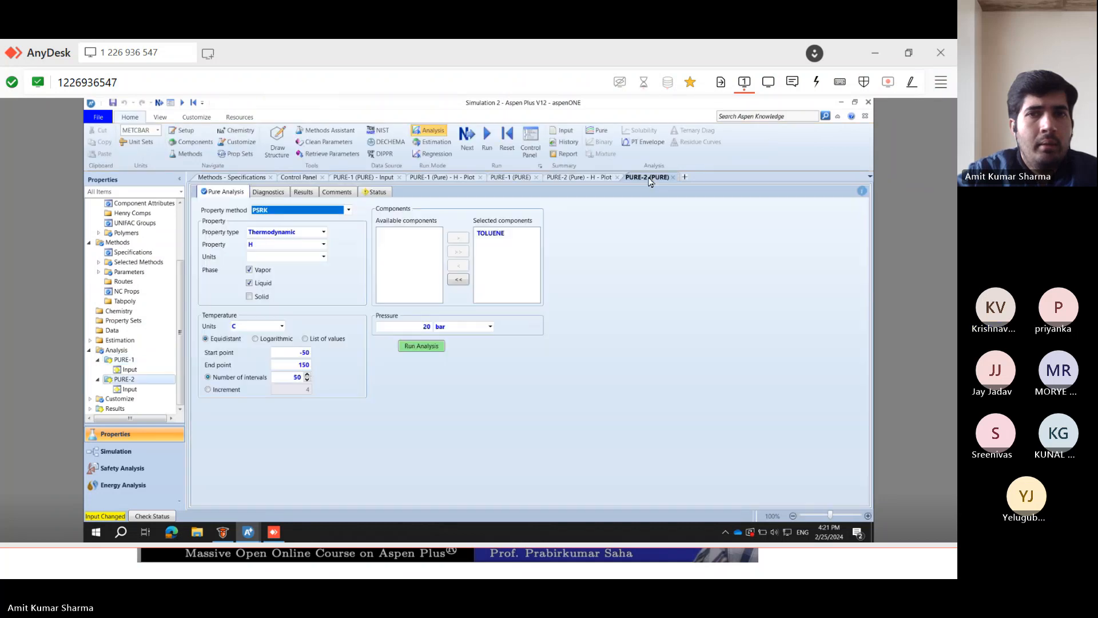
pyautogui.click(446, 178)
pyautogui.click(580, 178)
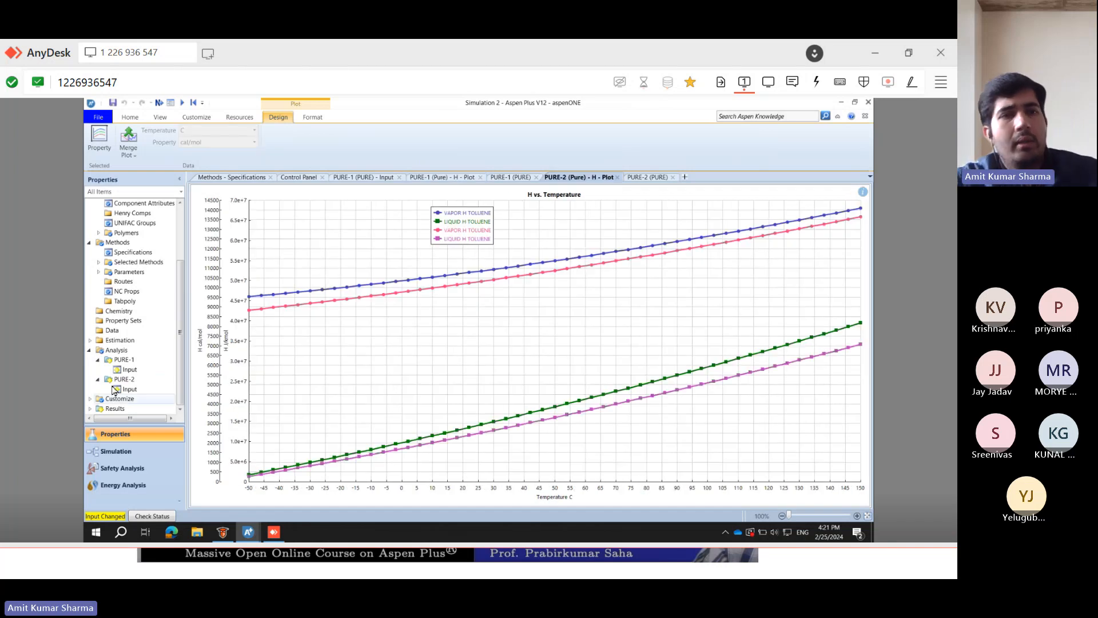
# - Rerun the PURE-1 analysis at 1 bar and move its plot legend clear of the vapor curve
pyautogui.click(127, 370)
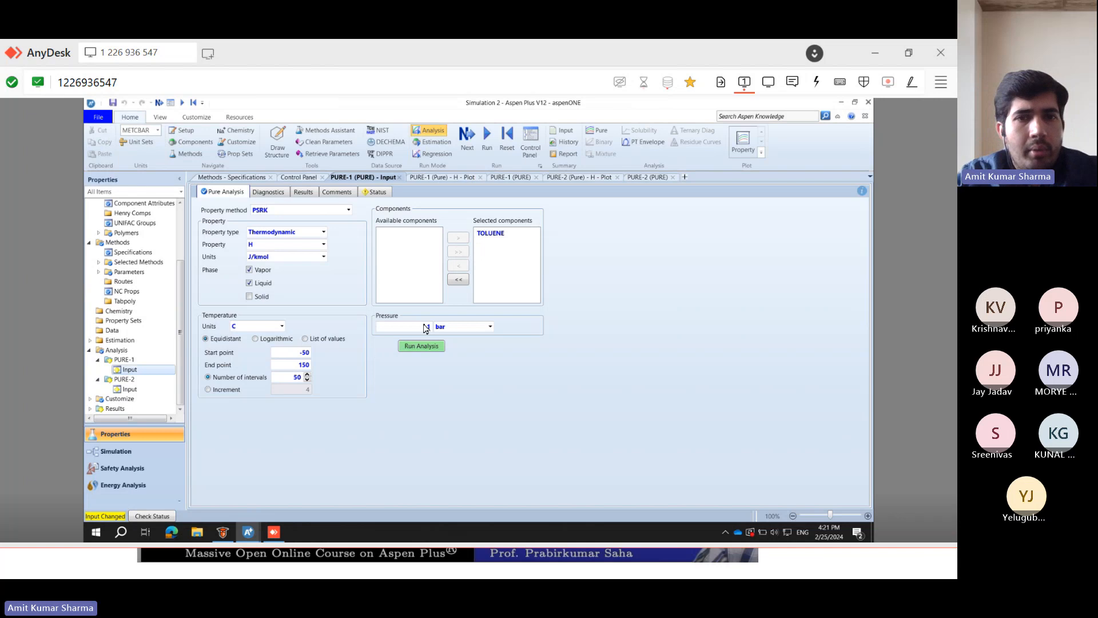
pyautogui.click(432, 351)
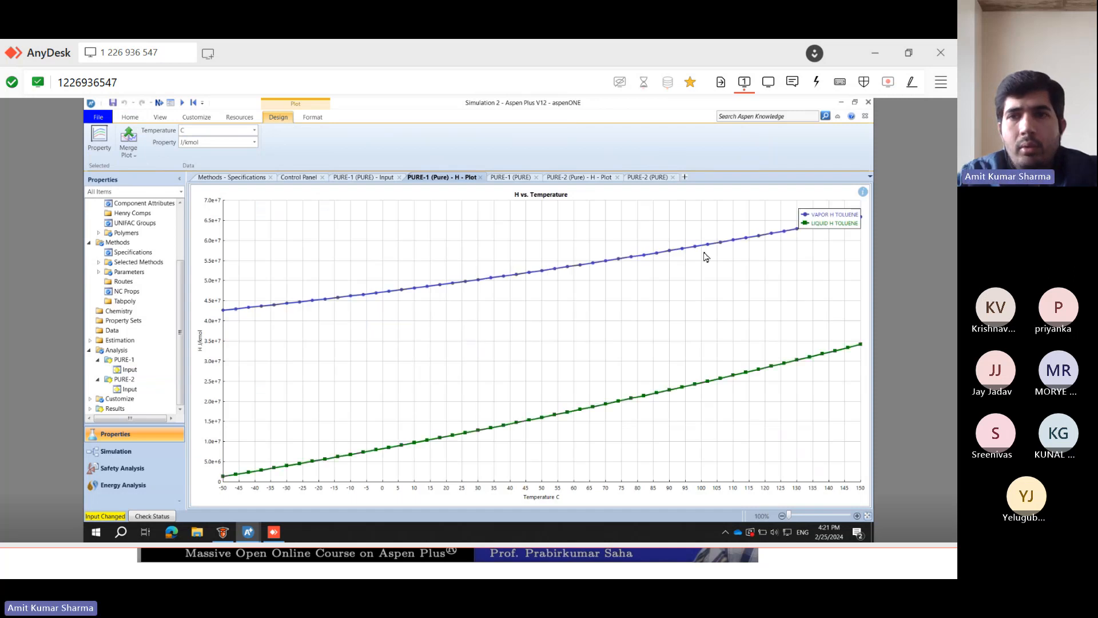
pyautogui.moveTo(833, 220); pyautogui.dragTo(744, 223)
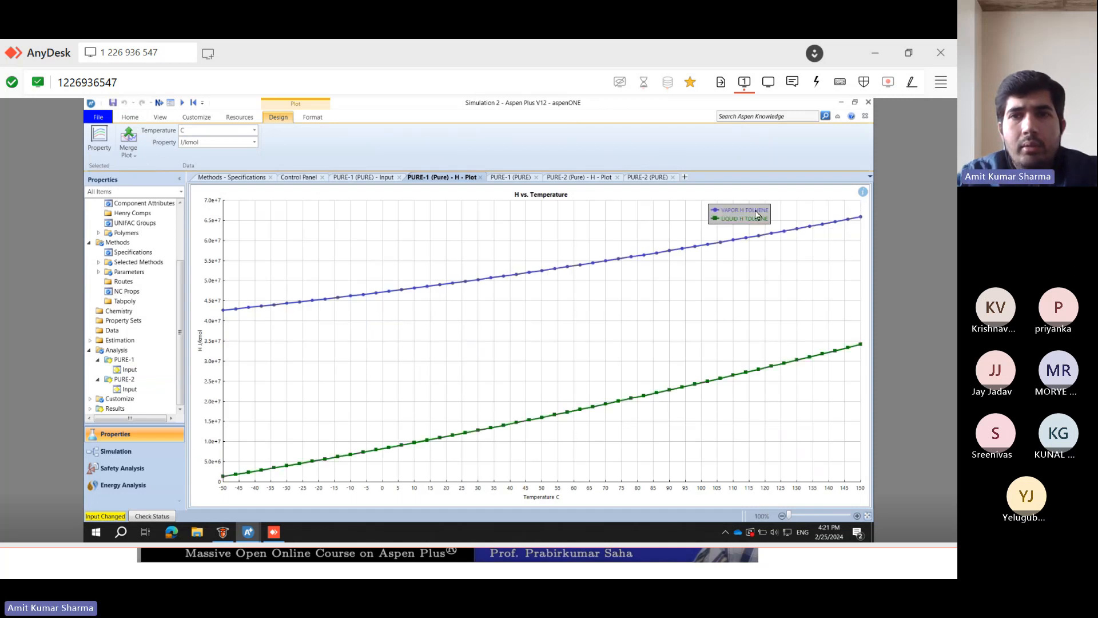
# - Change the vapor entry in the PURE-1 plot's legend to "VAPOR H TOLUENE (1 bar)"
pyautogui.doubleClick(755, 214)
pyautogui.click(480, 268)
pyautogui.click(479, 265)
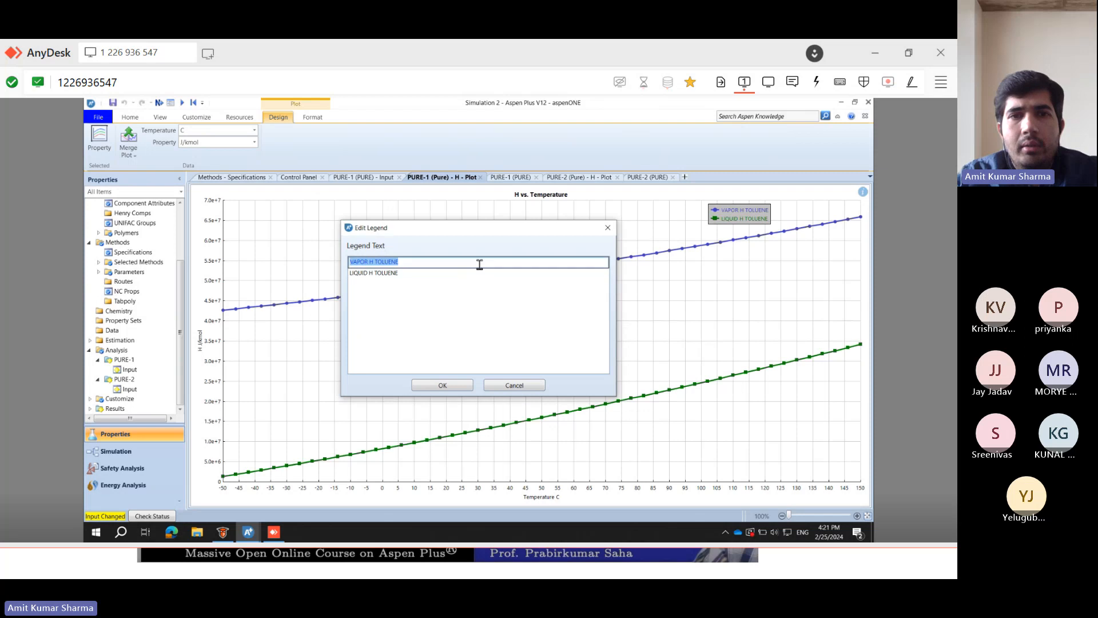
pyautogui.click(480, 264)
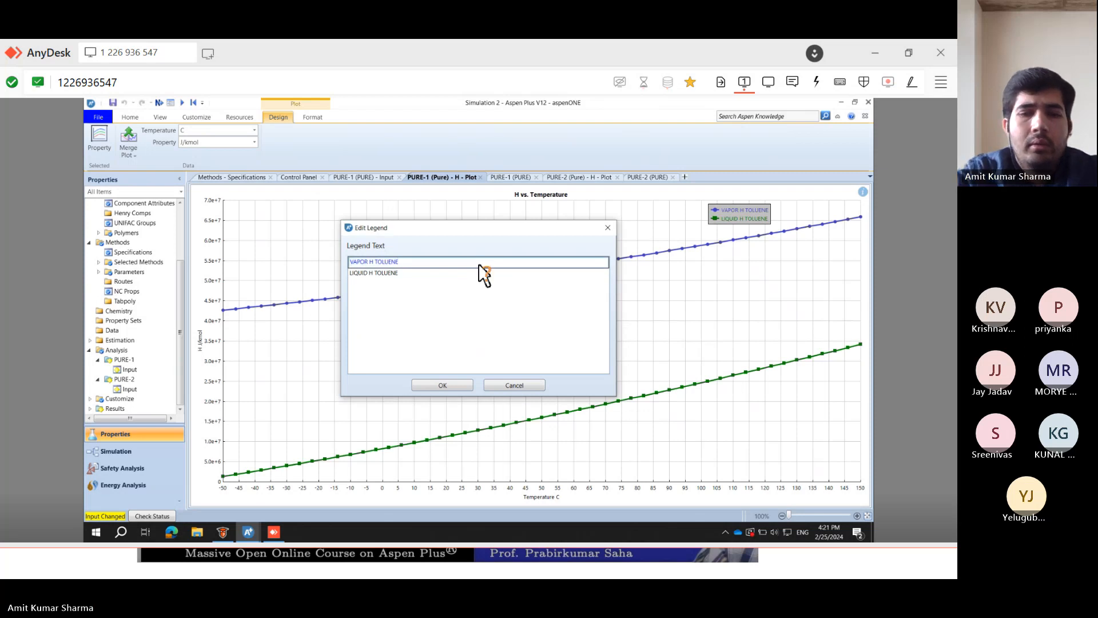
pyautogui.write('(1 bar')
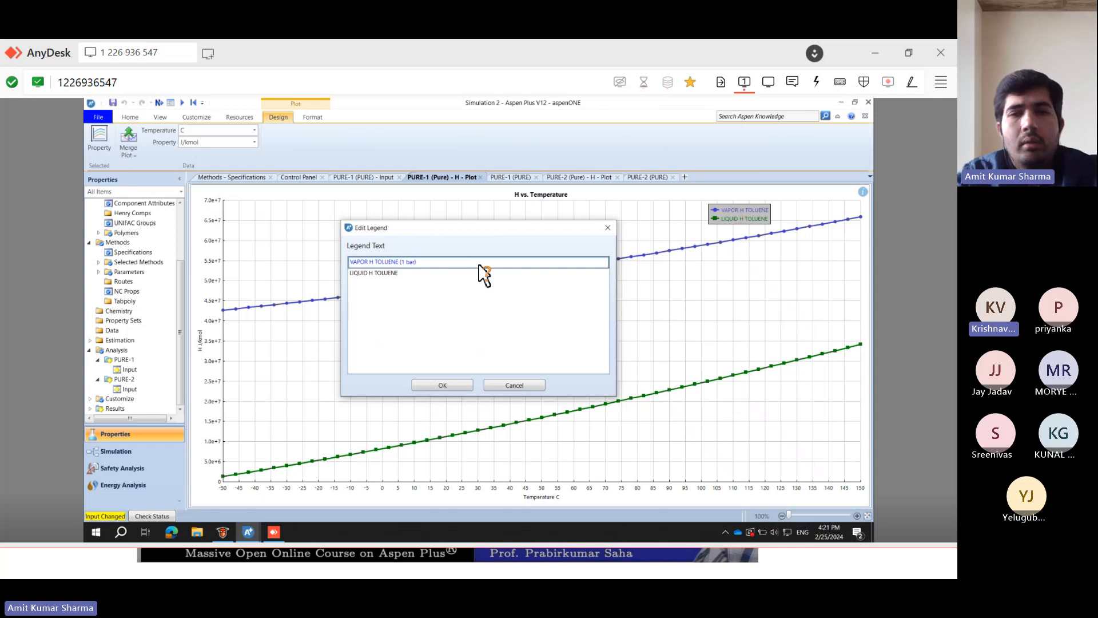
pyautogui.click(449, 387)
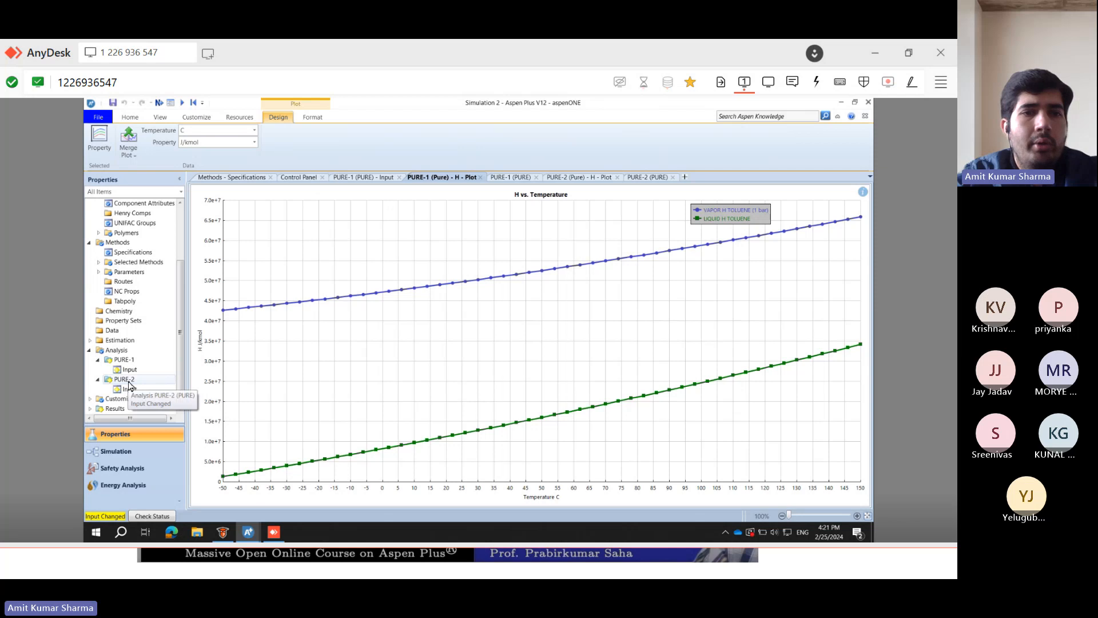
# - Open the PURE-2 analysis and rerun it at 20 bar
pyautogui.doubleClick(127, 380)
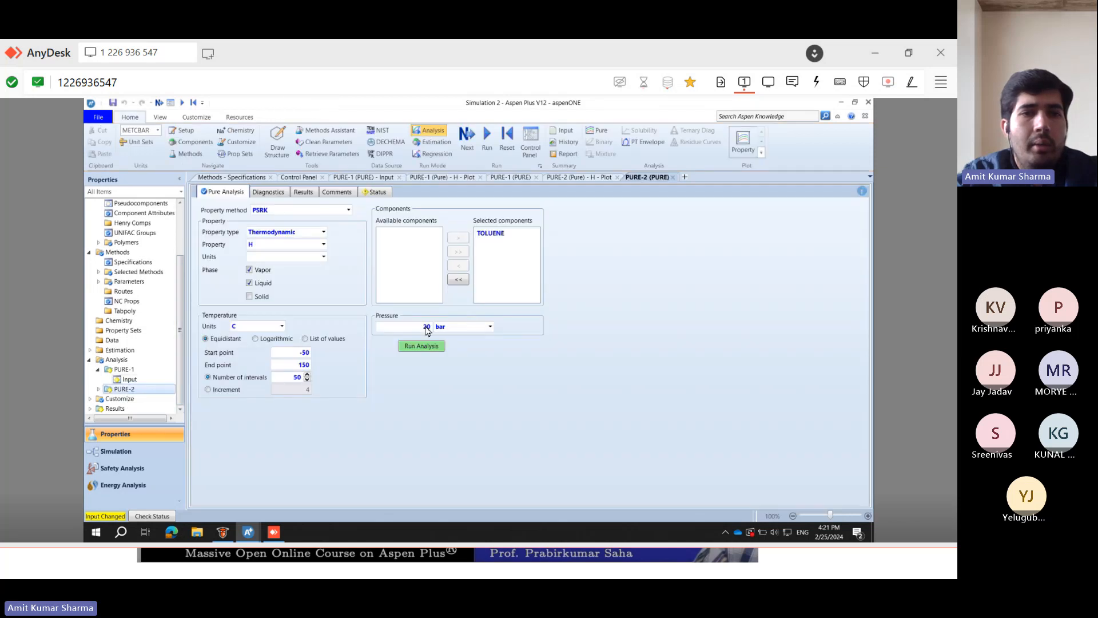
pyautogui.click(99, 390)
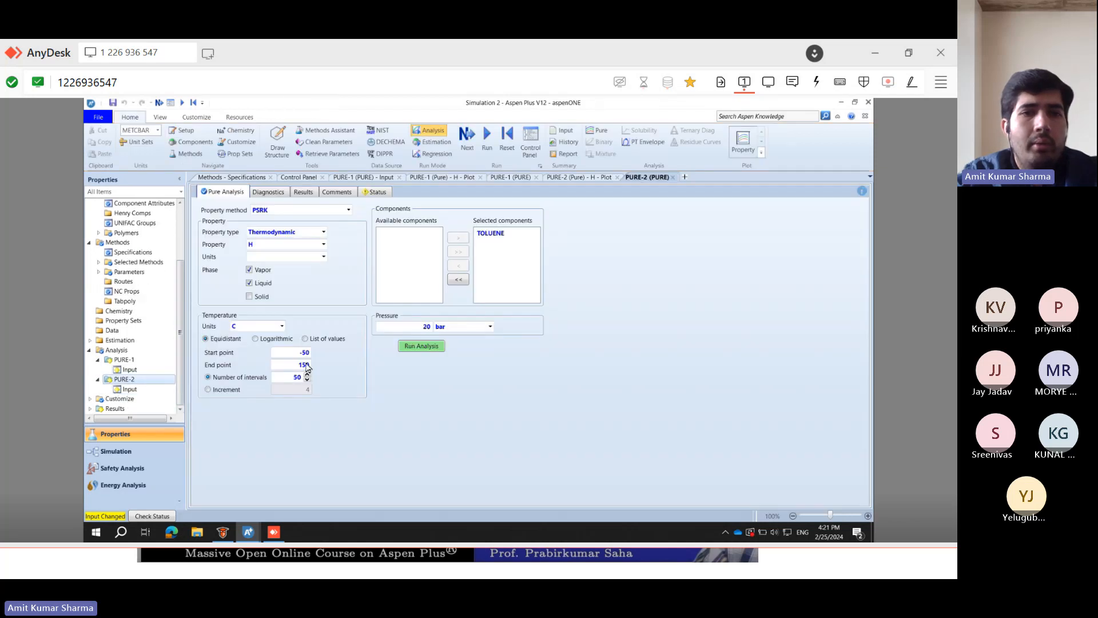
pyautogui.click(422, 350)
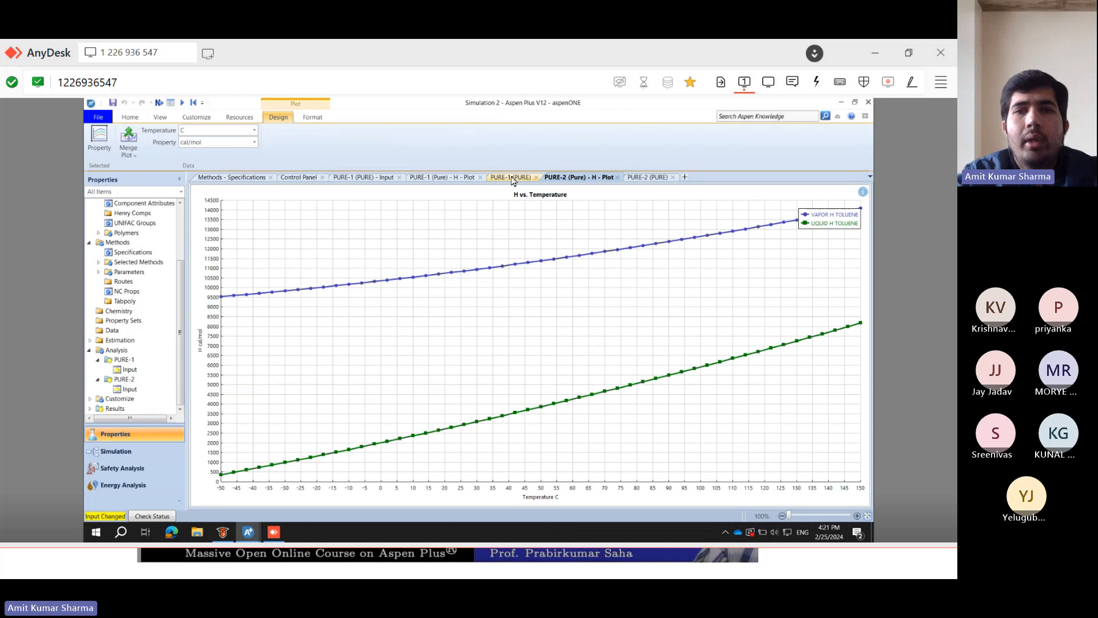
# - Merge the PURE-2 enthalpy plot into the PURE-1 plot and move the legend between the vapor and liquid curves
pyautogui.click(448, 178)
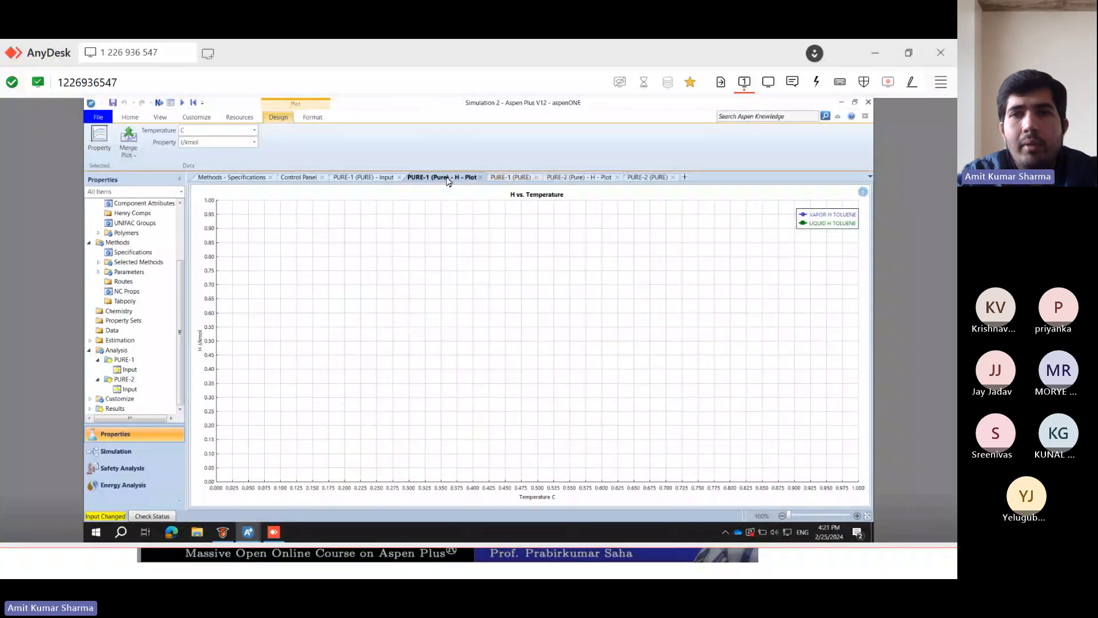
pyautogui.click(578, 178)
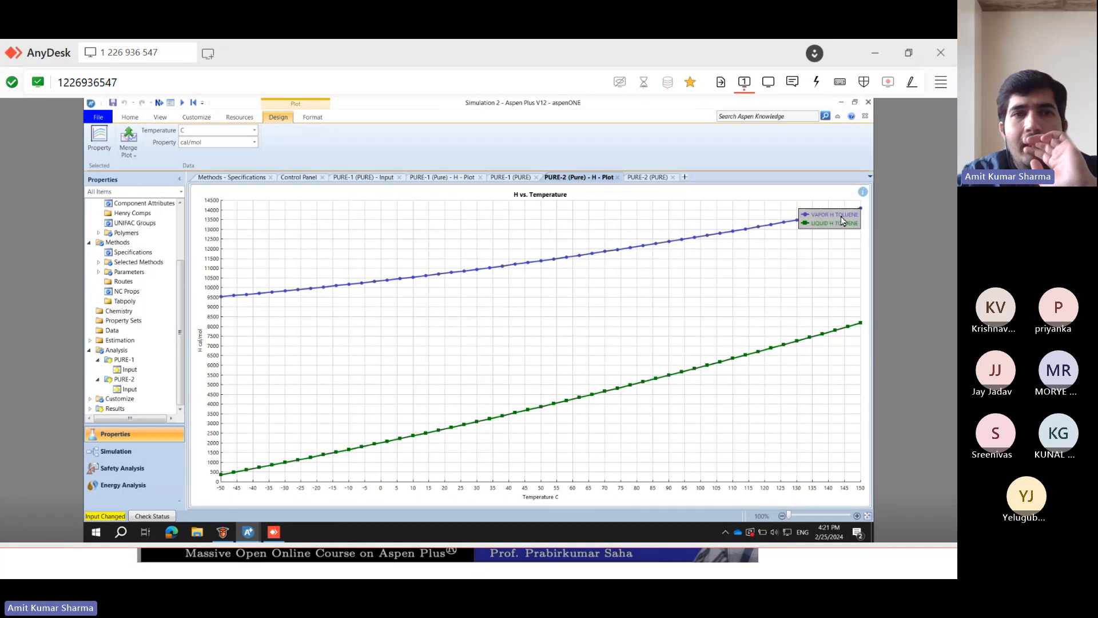
pyautogui.click(129, 143)
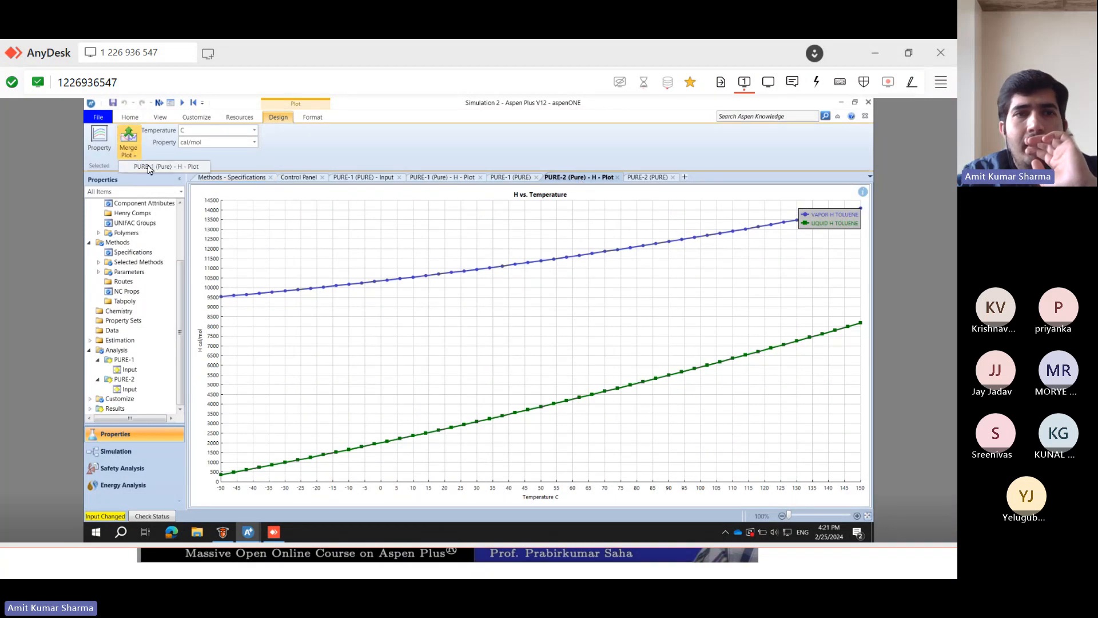
pyautogui.click(152, 167)
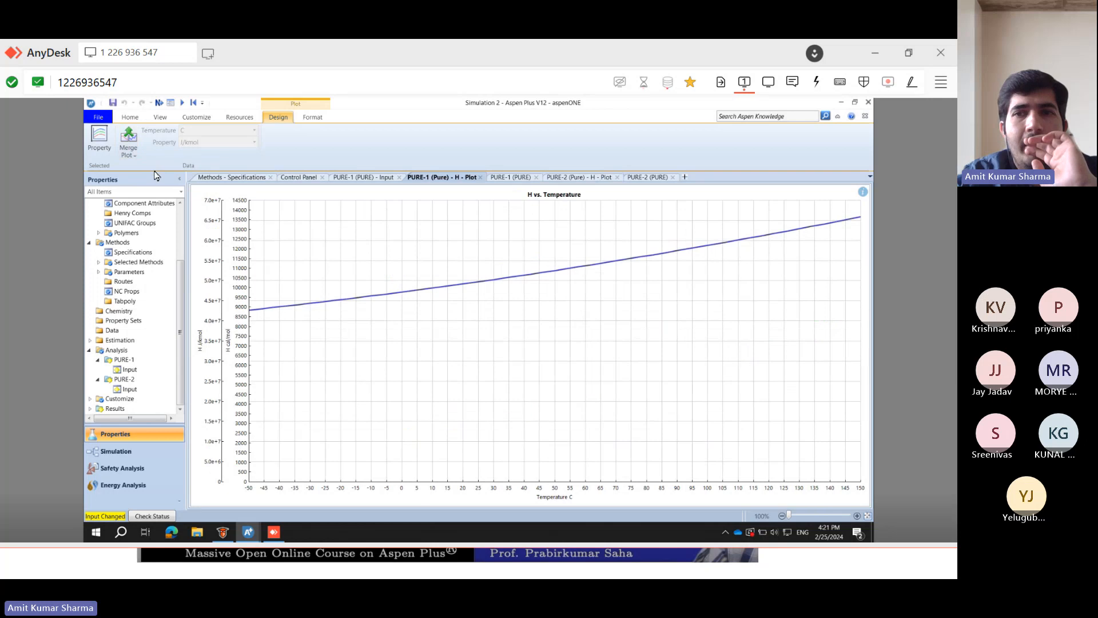
pyautogui.moveTo(822, 242); pyautogui.dragTo(752, 290)
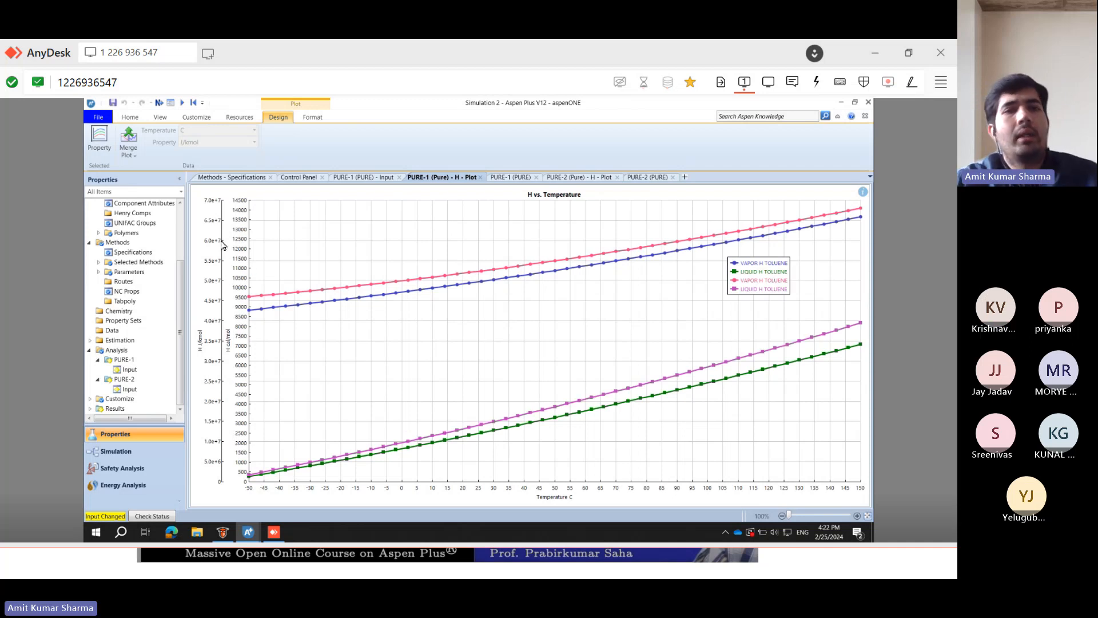
pyautogui.rightClick(281, 254)
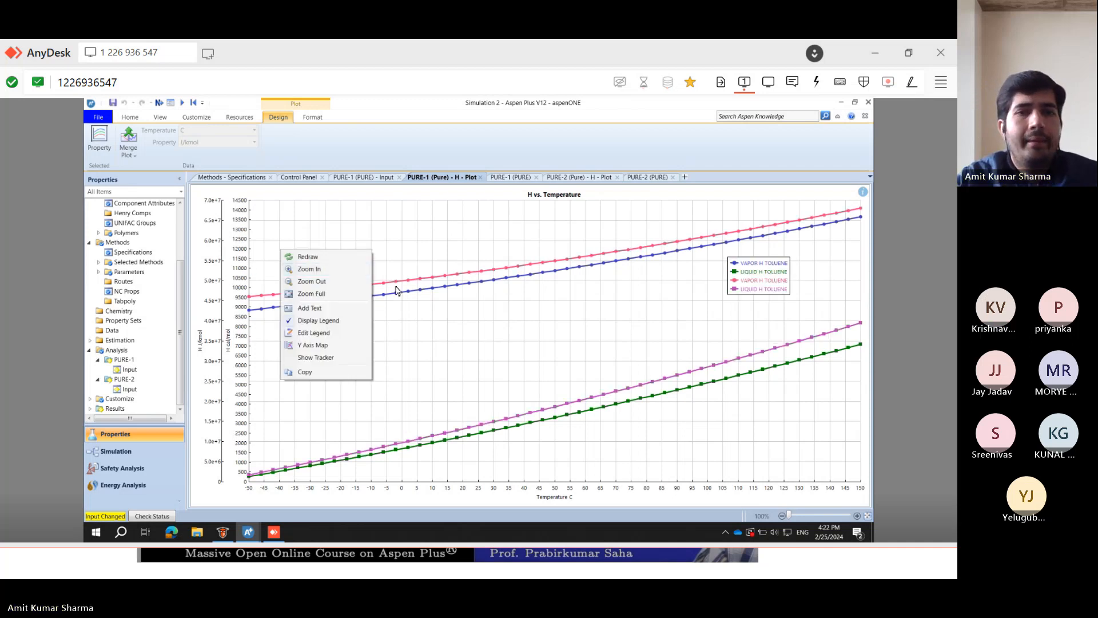
pyautogui.click(312, 346)
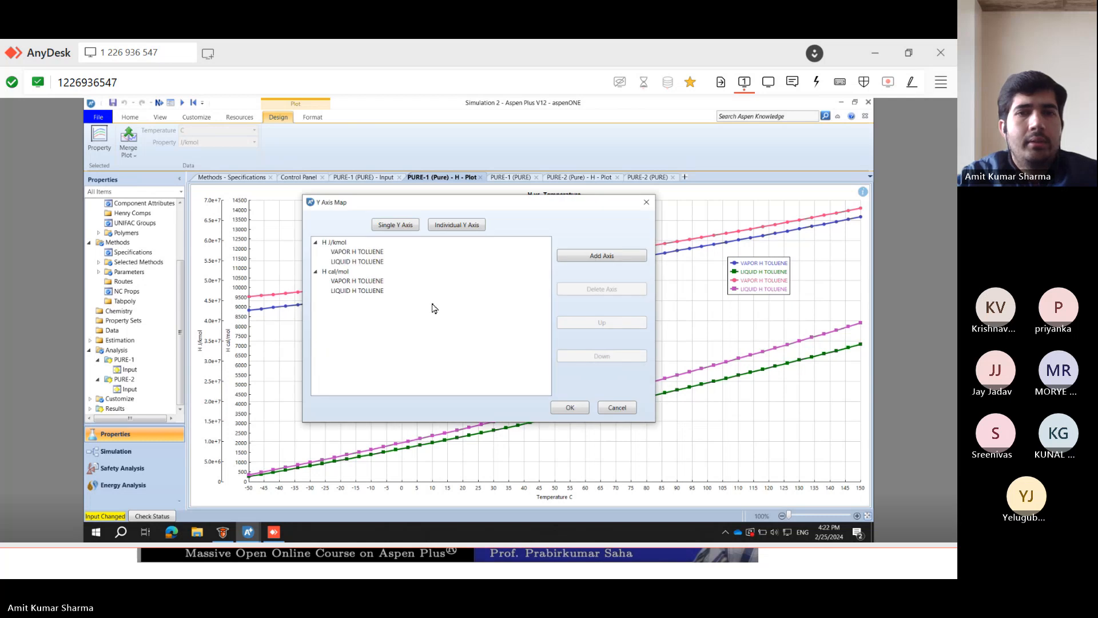
pyautogui.click(617, 409)
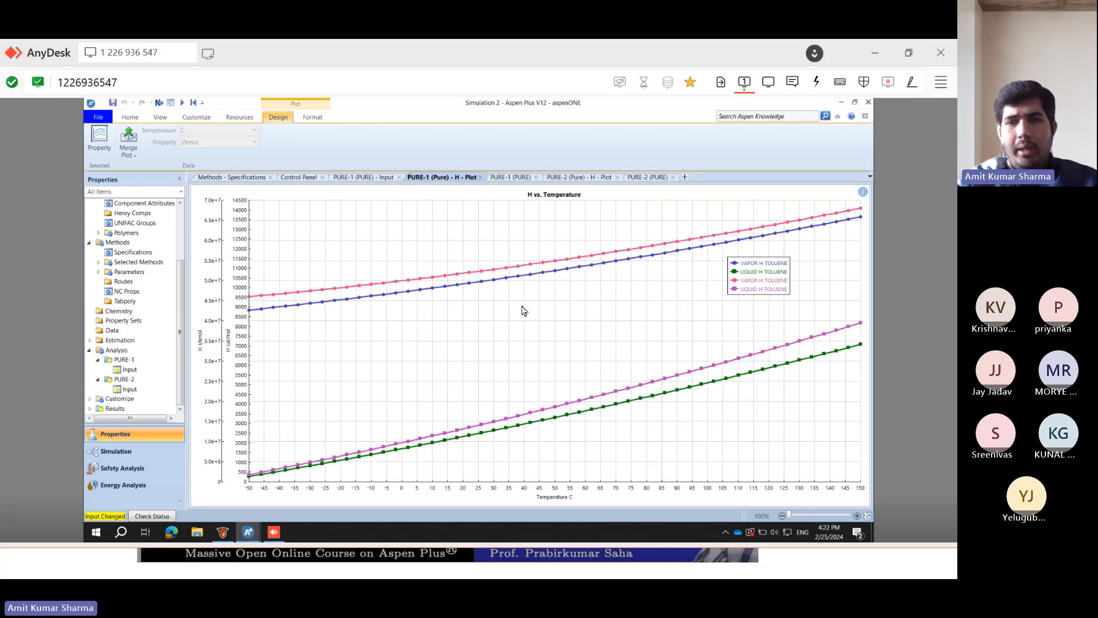
# - Map all four toluene enthalpy curves of the merged PURE-1 plot to a single Y axis and examine the curves against the legend
pyautogui.rightClick(335, 247)
pyautogui.click(375, 341)
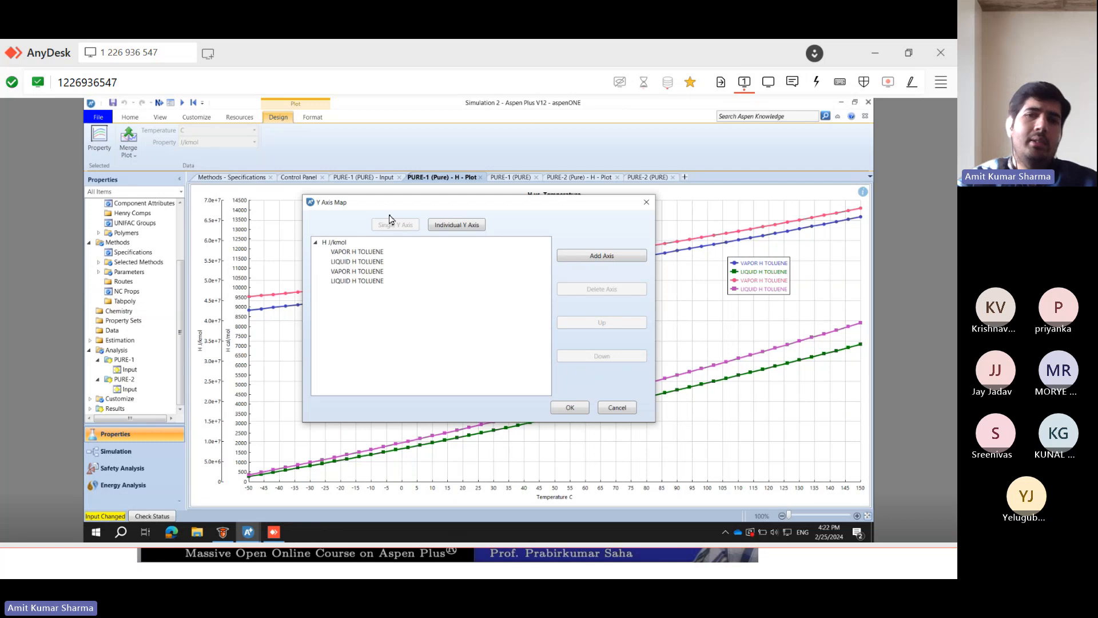
pyautogui.click(569, 408)
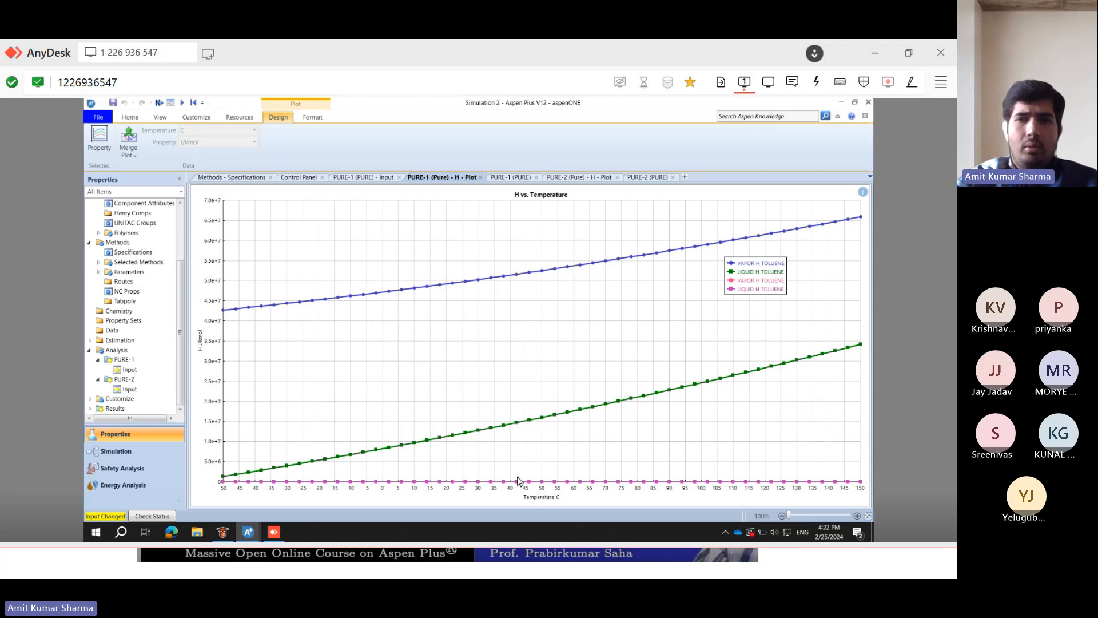
pyautogui.click(760, 284)
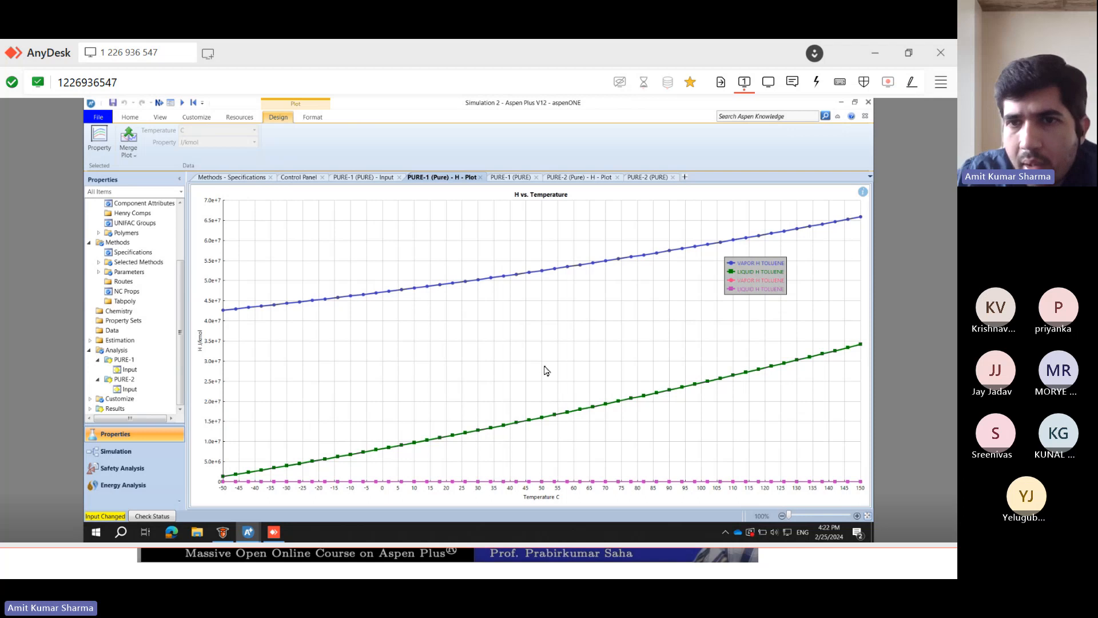
pyautogui.click(524, 357)
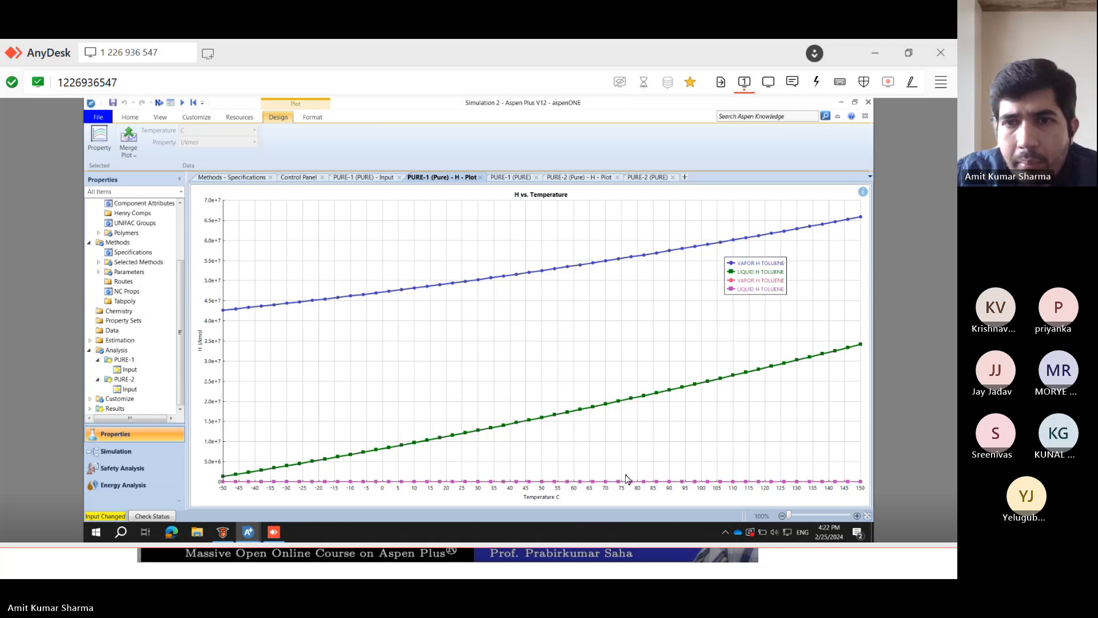
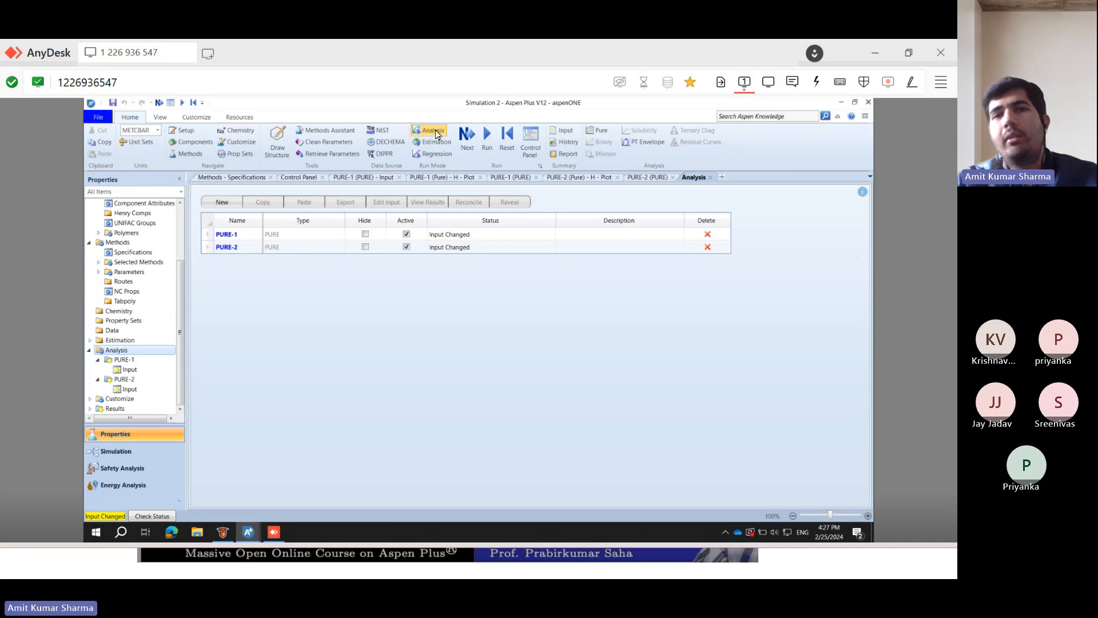
# - Review the PURE-1 analysis results and input settings, and look at the global property method specifications
pyautogui.click(244, 239)
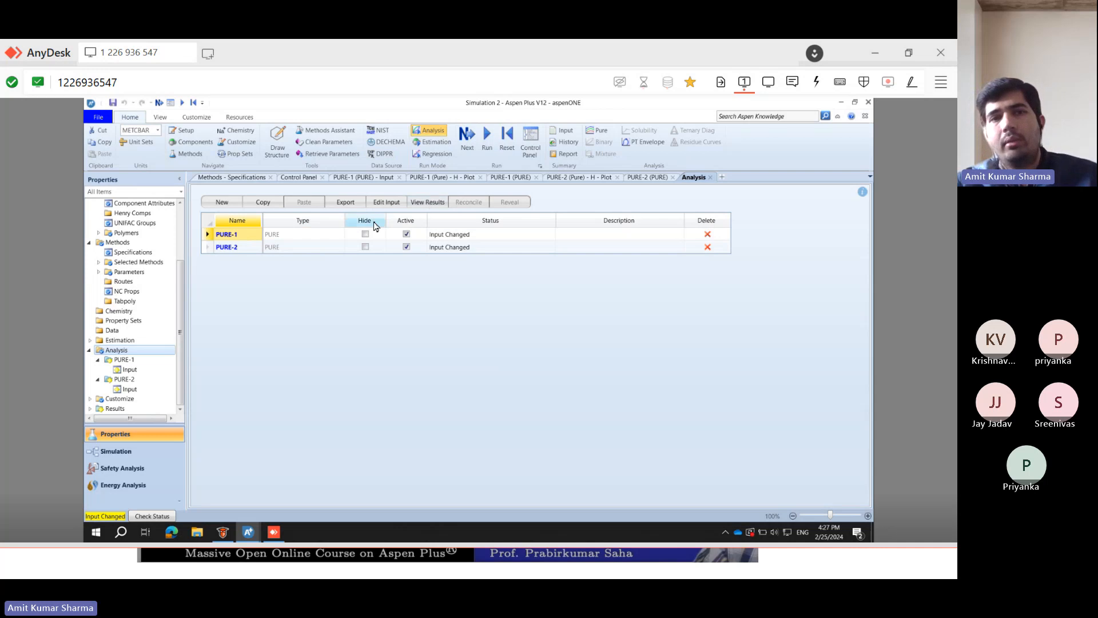
pyautogui.click(426, 205)
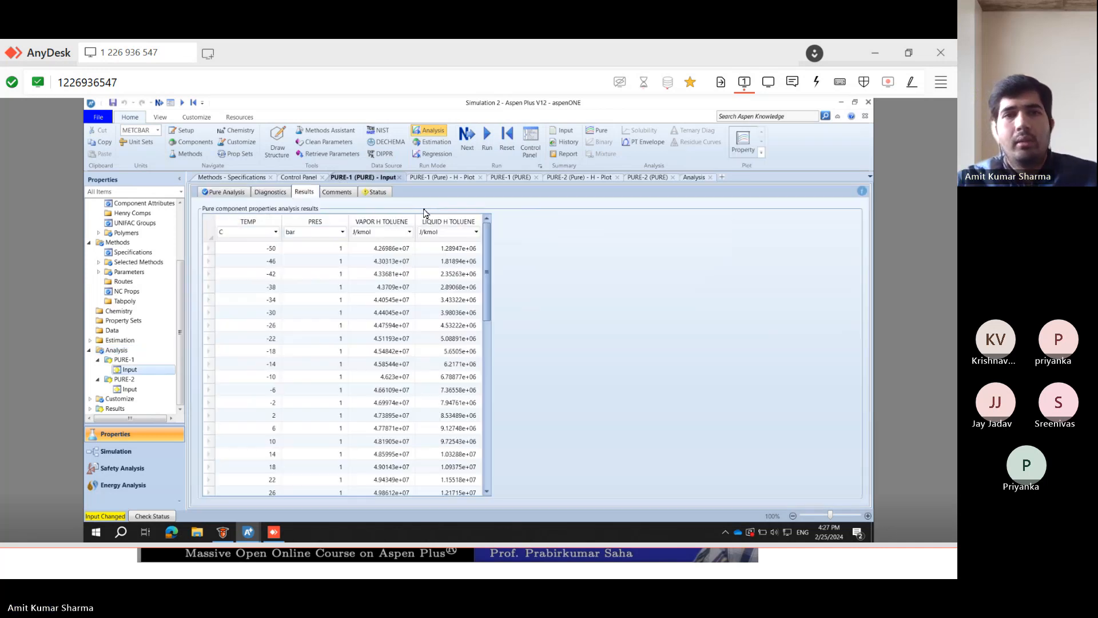
pyautogui.click(229, 193)
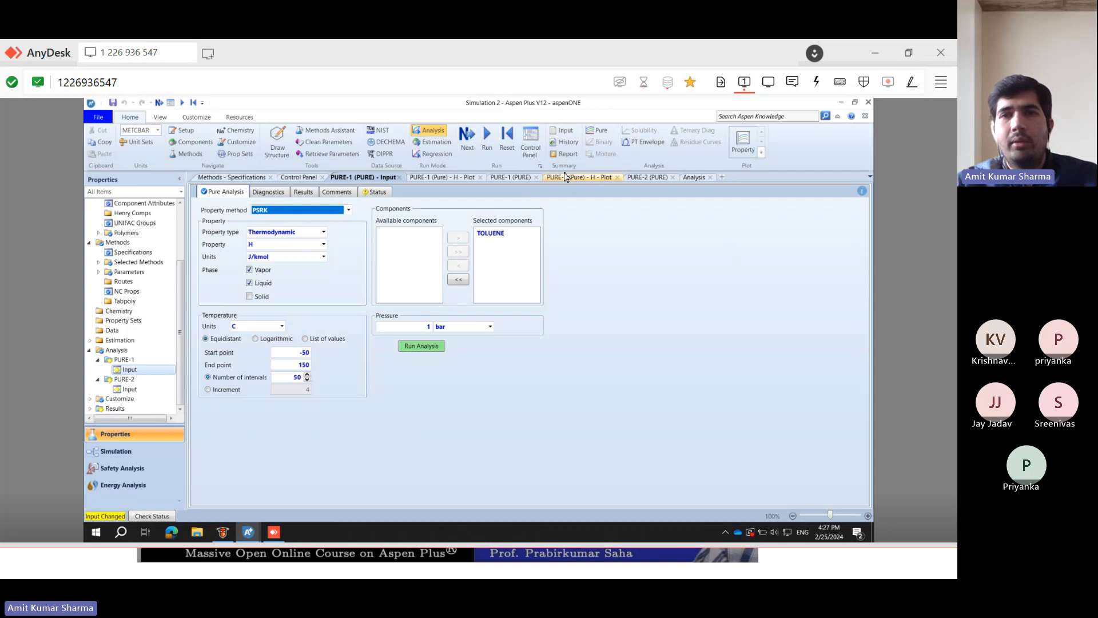
pyautogui.click(429, 135)
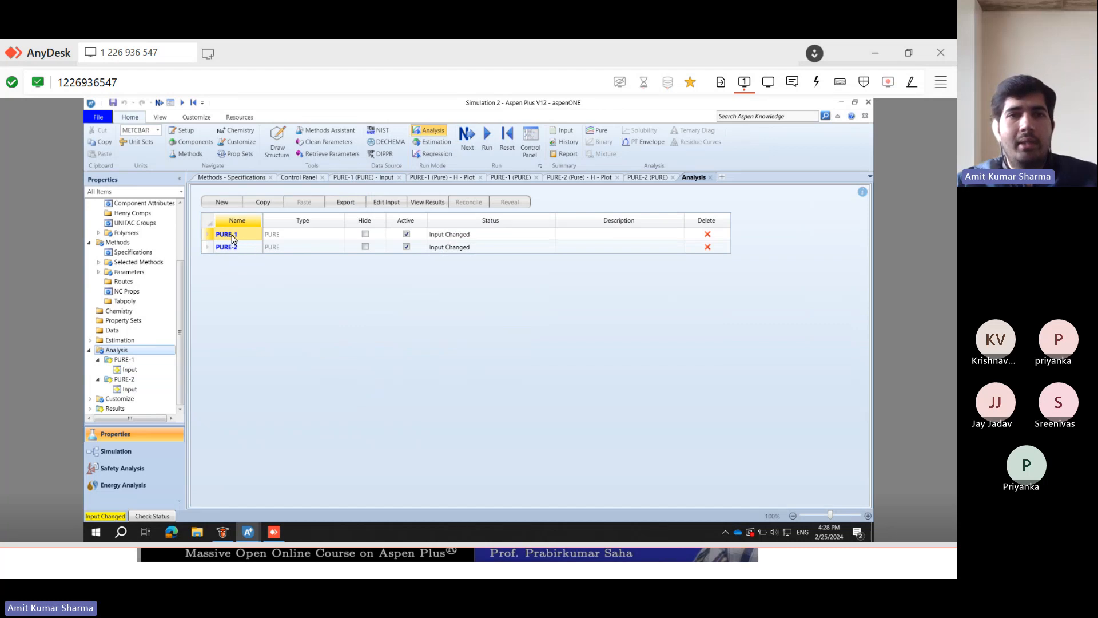
pyautogui.doubleClick(232, 239)
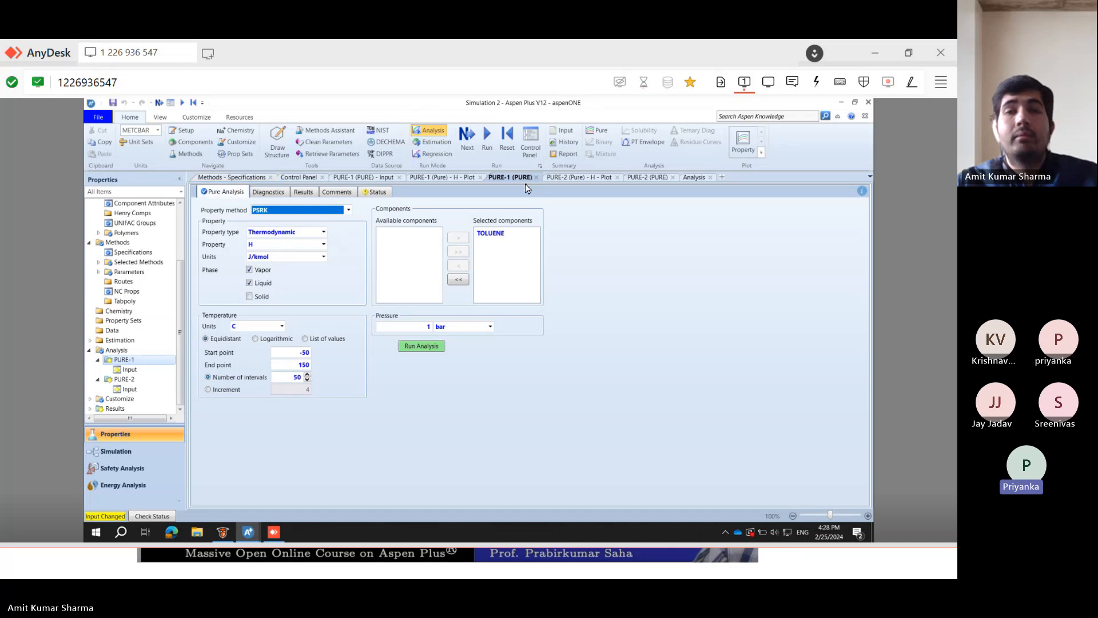
pyautogui.click(221, 178)
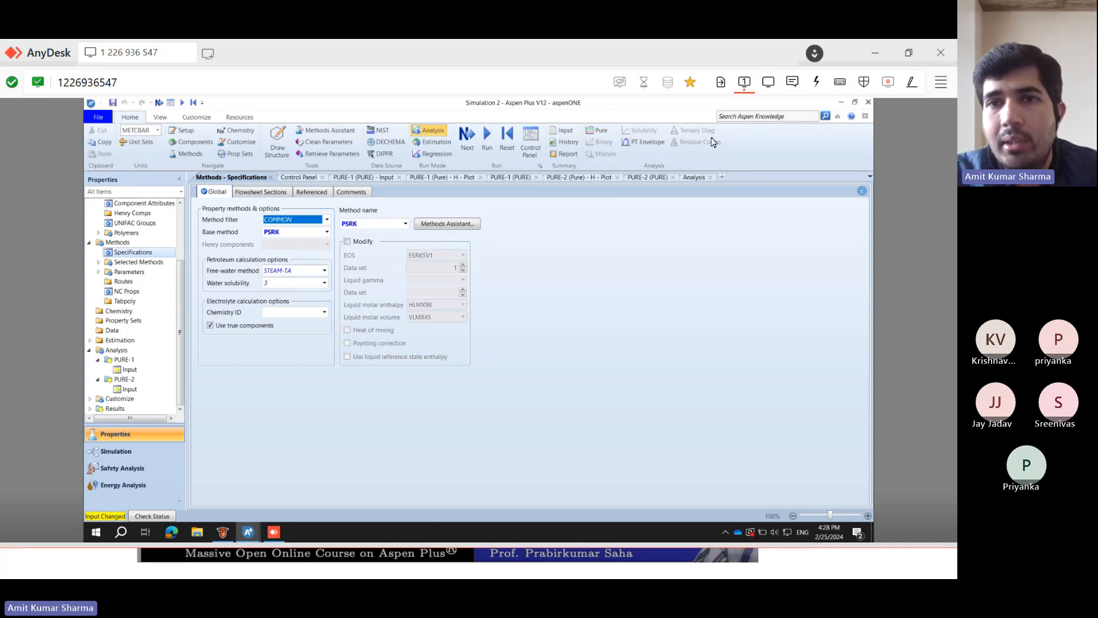
pyautogui.click(645, 143)
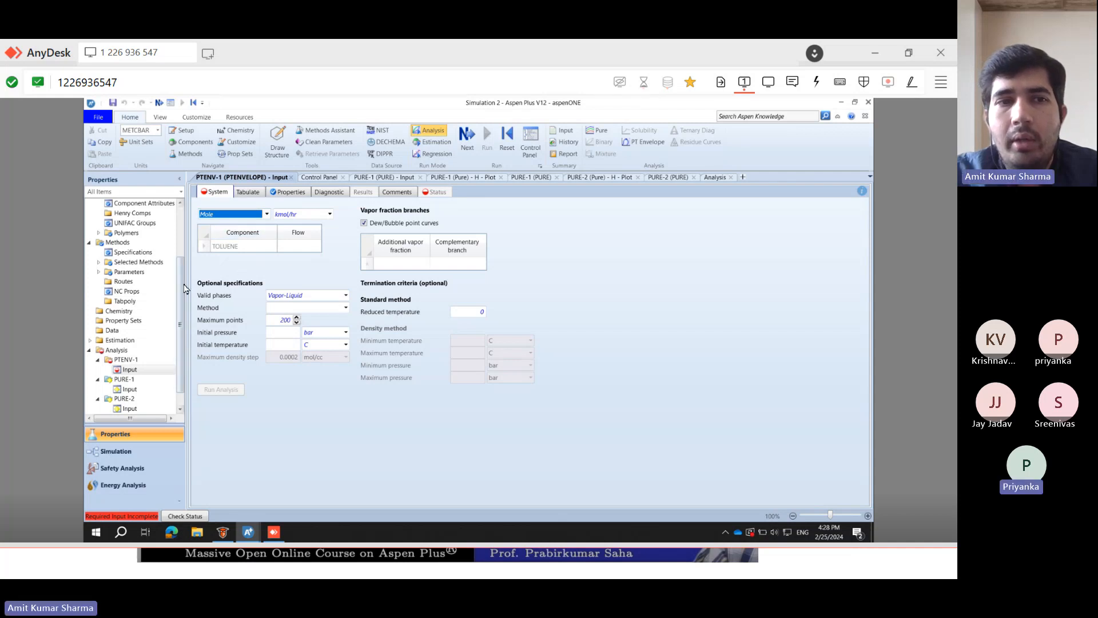
pyautogui.scroll(-1, 132, 320)
pyautogui.click(107, 332)
pyautogui.doubleClick(107, 332)
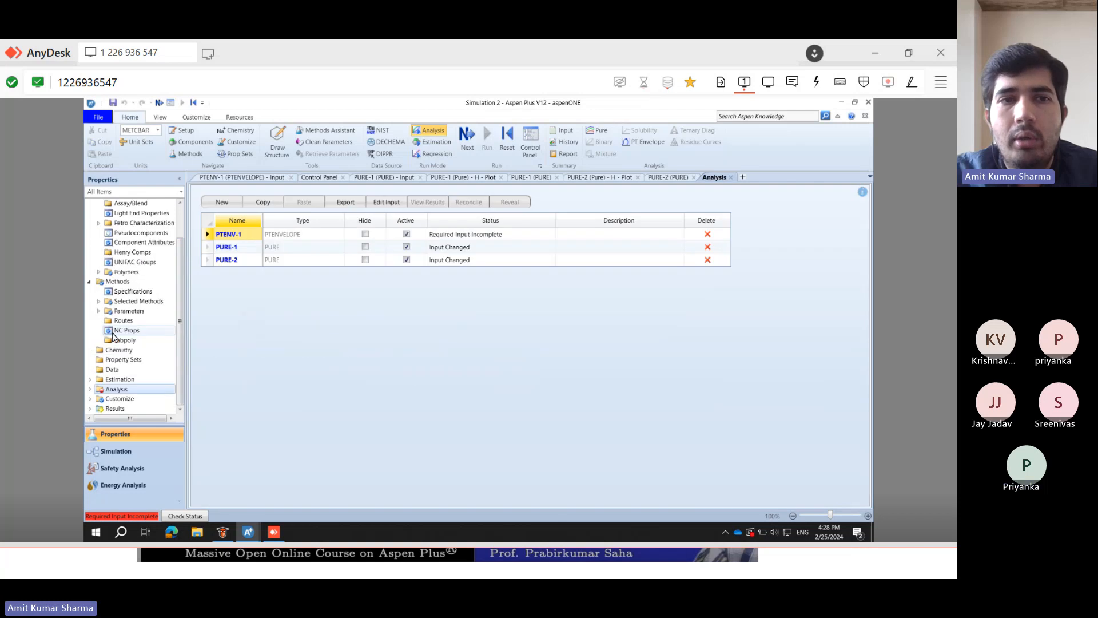
pyautogui.click(430, 133)
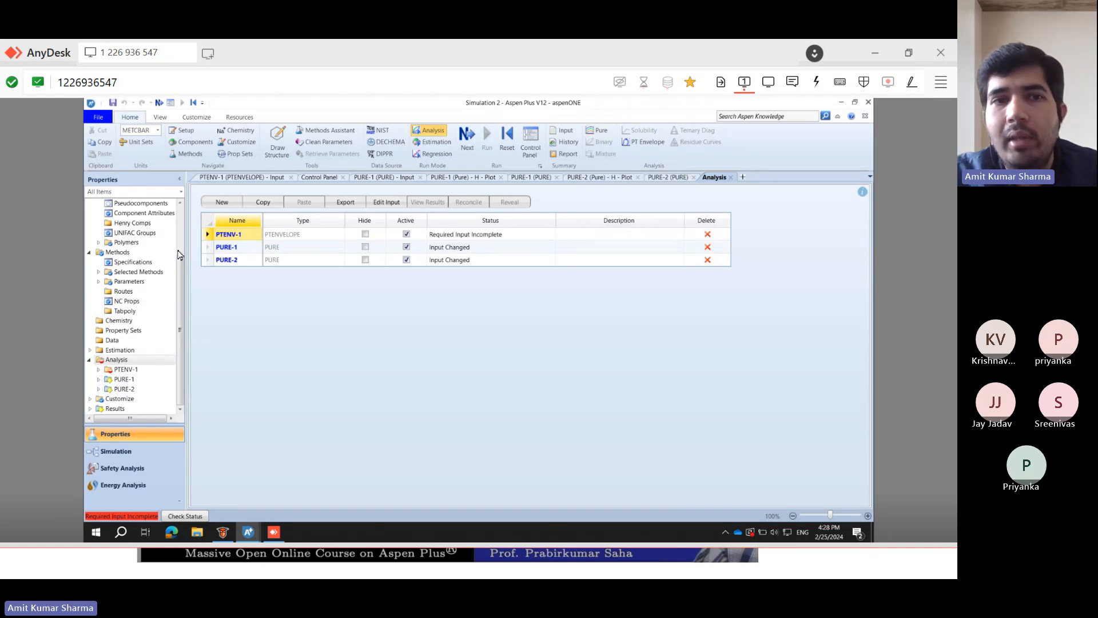
pyautogui.click(709, 235)
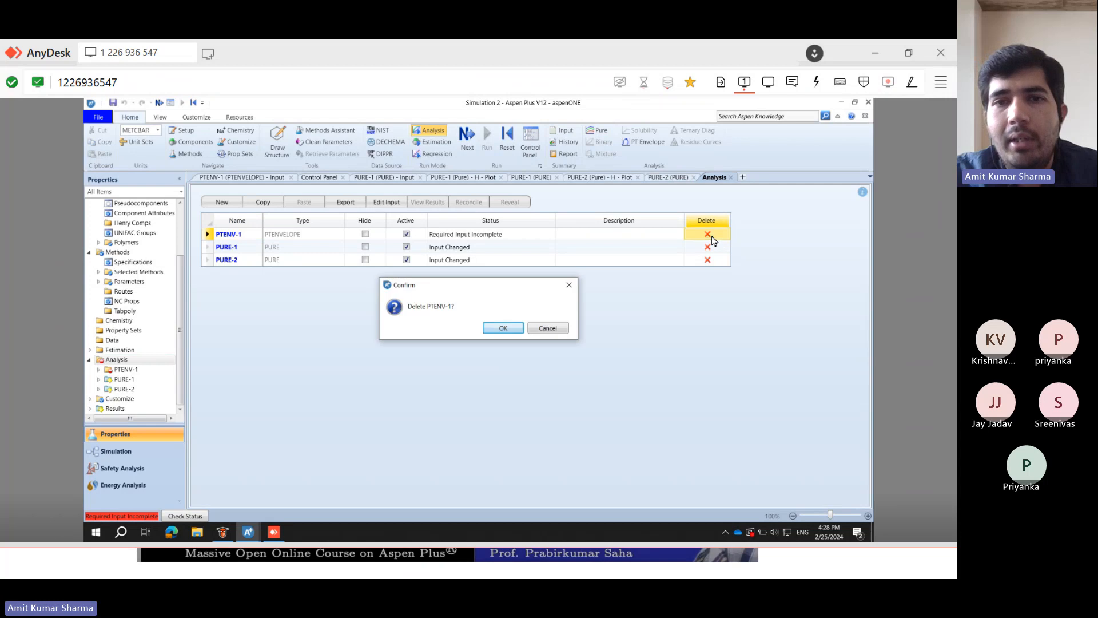
pyautogui.click(502, 329)
# - Delete the PURE-1 and PURE-2 analyses from the list of analyses
pyautogui.click(709, 234)
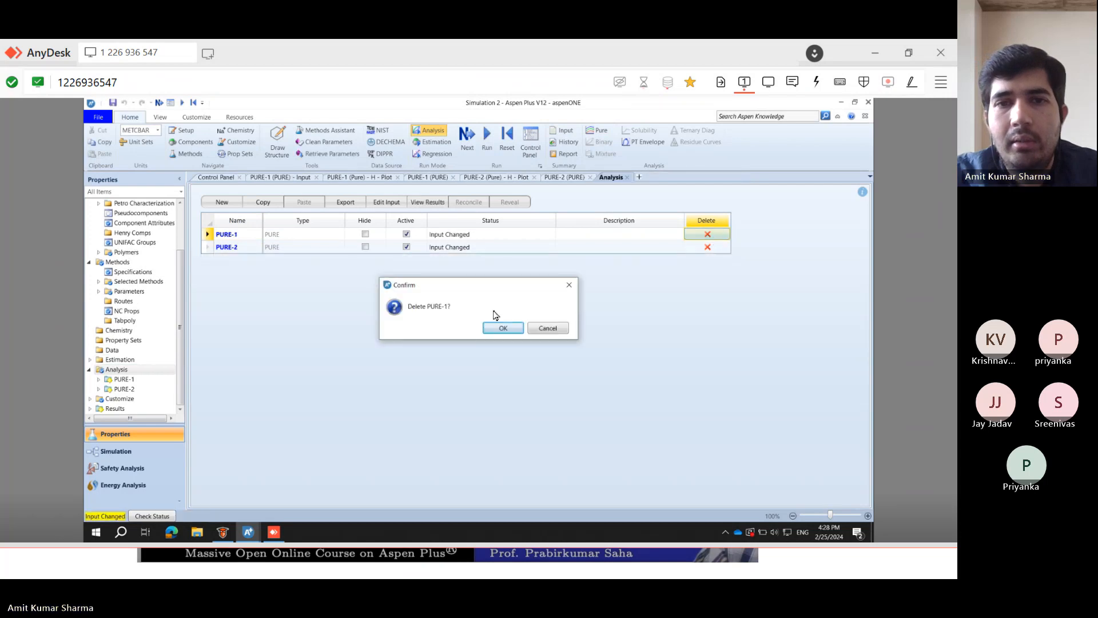
pyautogui.click(492, 328)
pyautogui.click(709, 234)
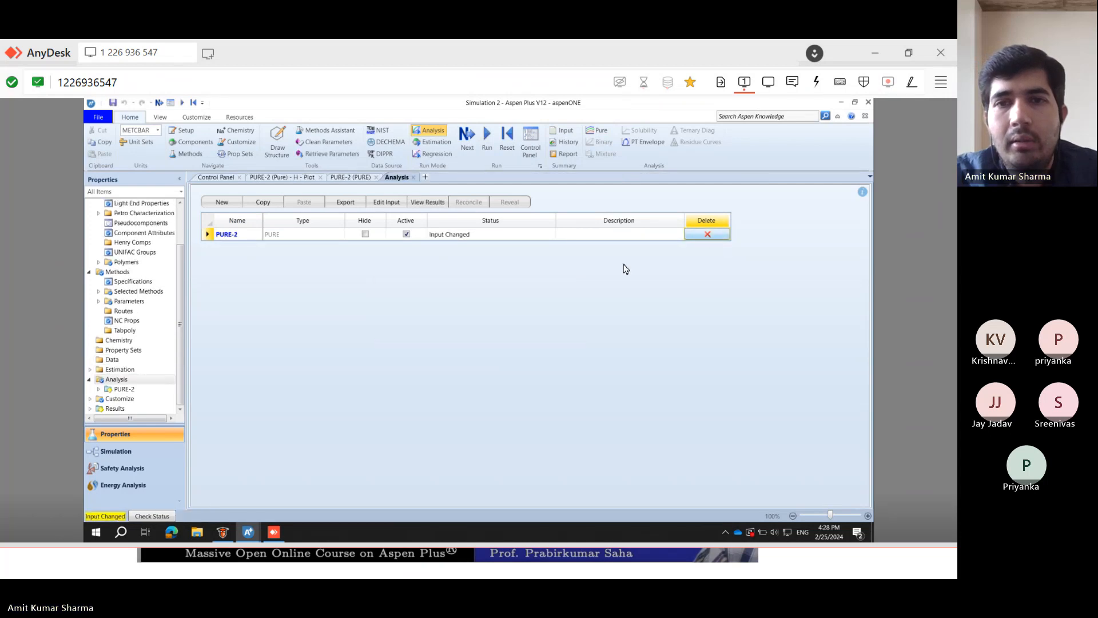
pyautogui.click(493, 327)
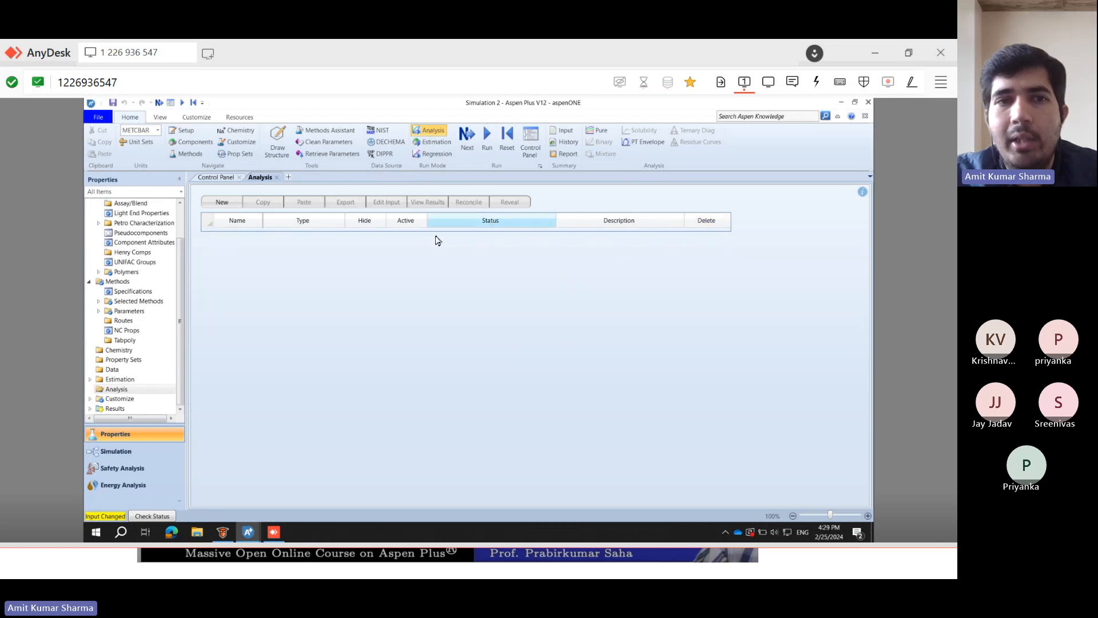
pyautogui.click(218, 208)
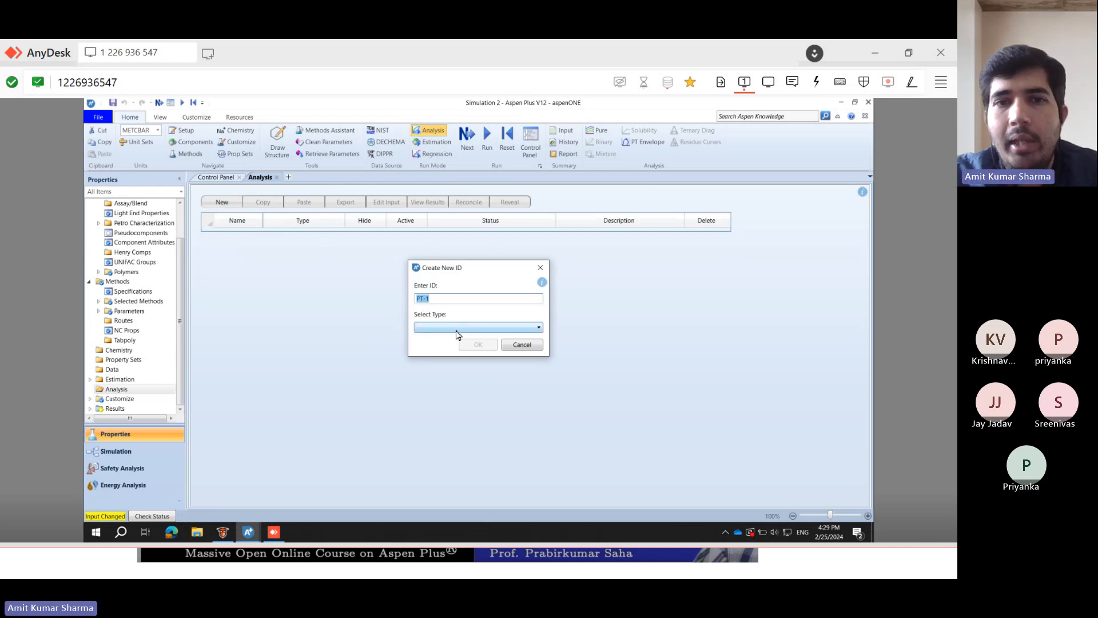
pyautogui.click(456, 331)
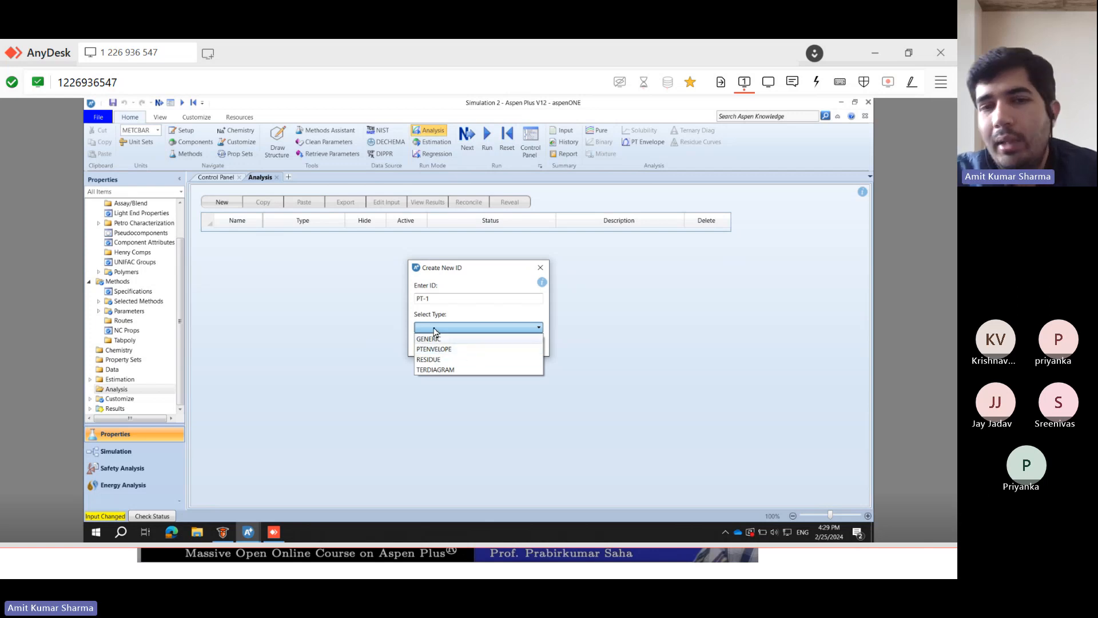
pyautogui.click(486, 309)
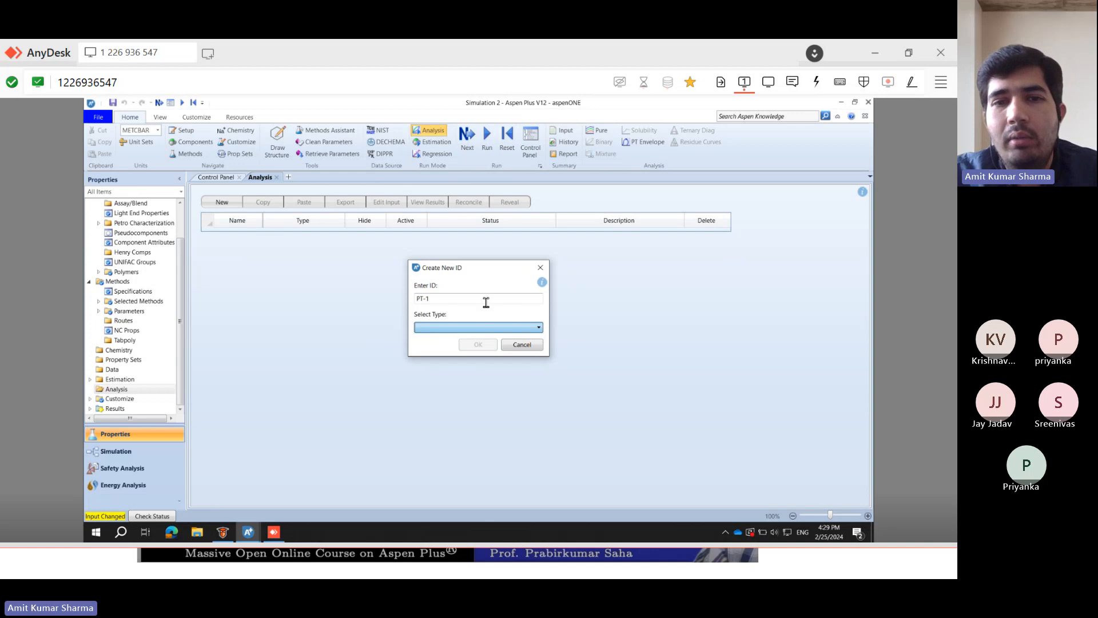
pyautogui.click(522, 348)
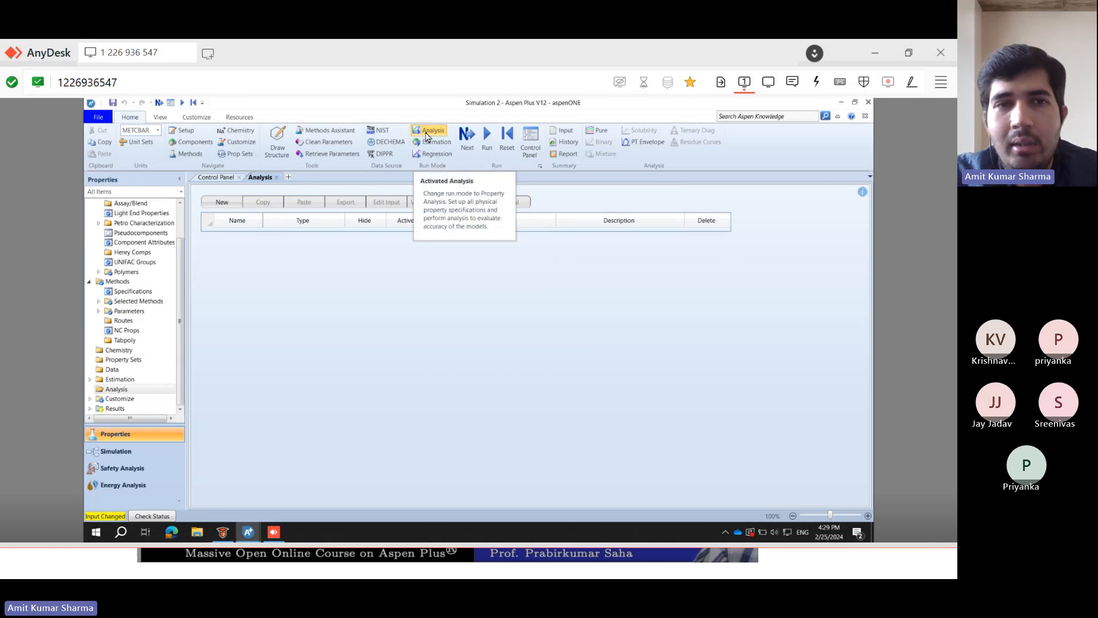
# - Create a new analysis of type GENERIC, keeping the suggested ID
pyautogui.click(223, 203)
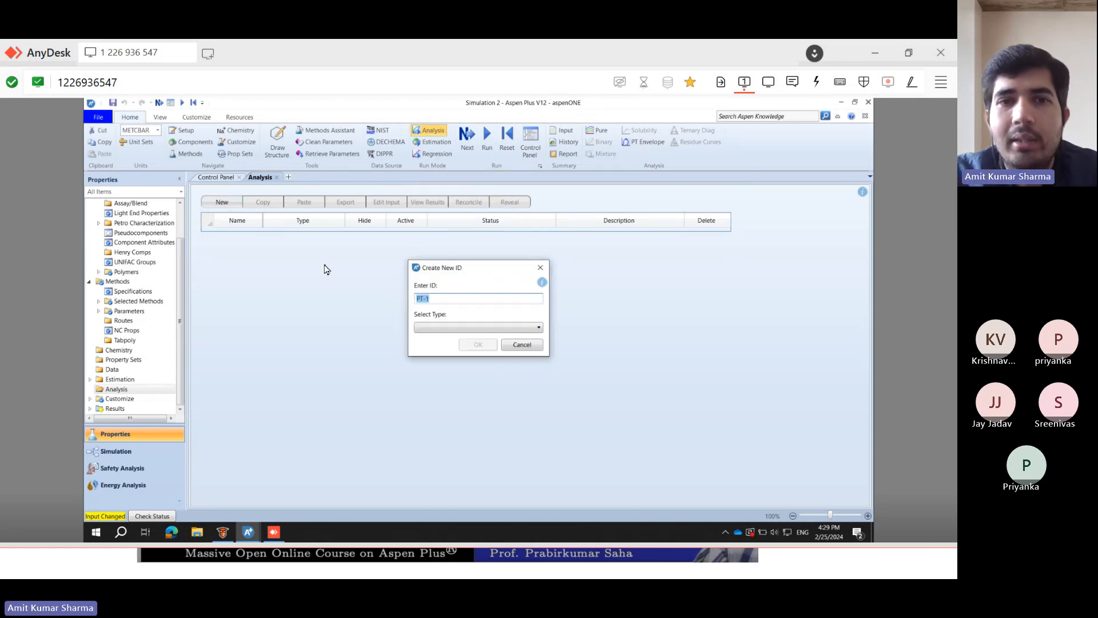
pyautogui.click(483, 328)
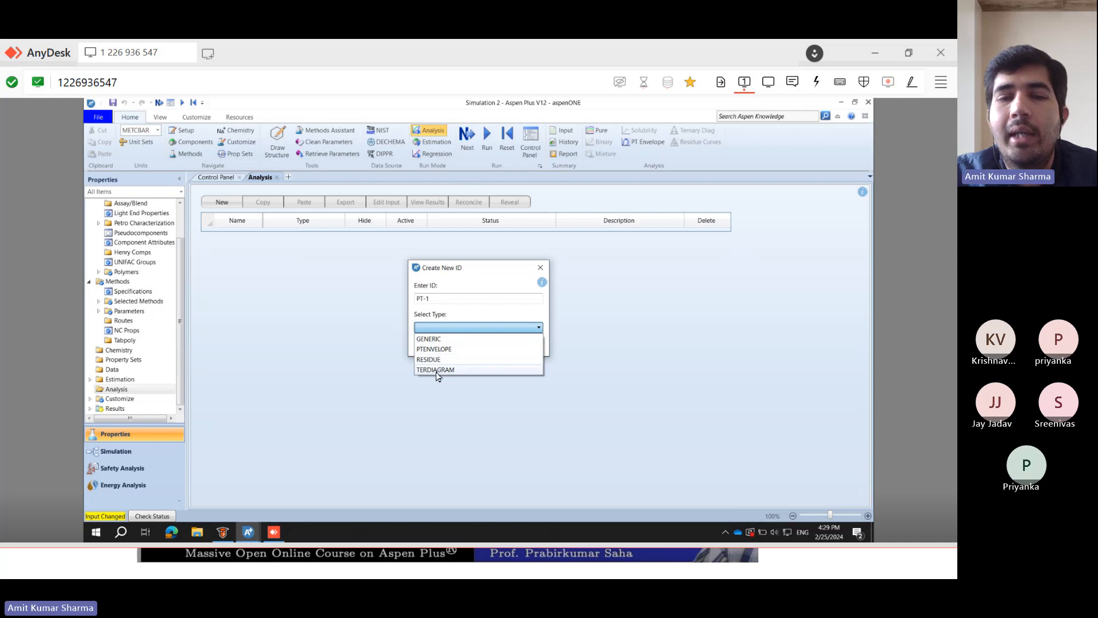
pyautogui.click(431, 339)
pyautogui.click(478, 346)
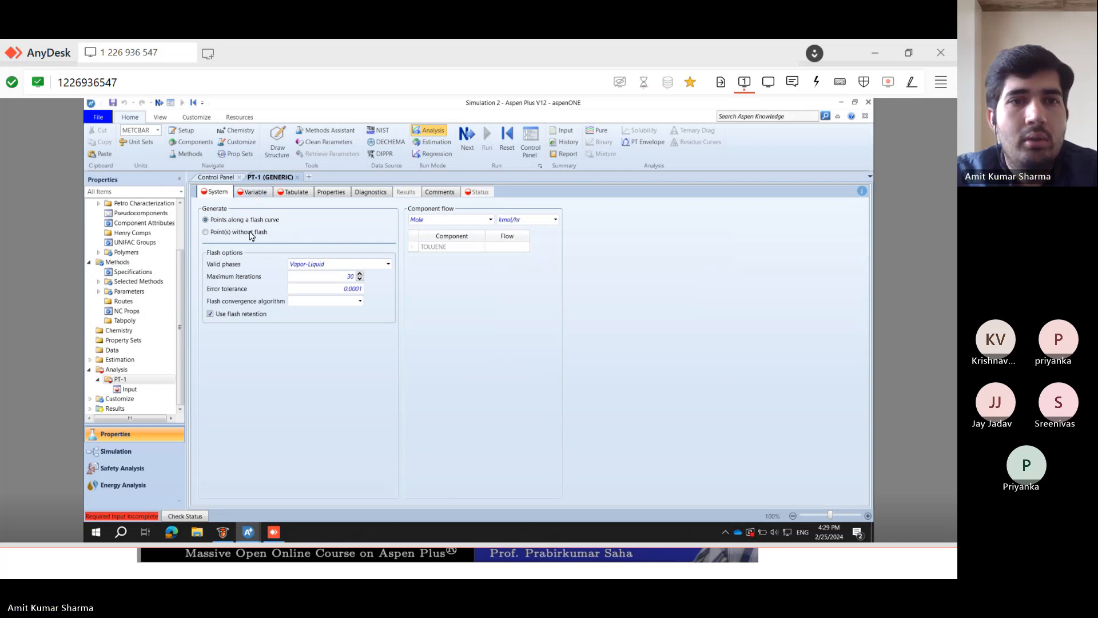
# - Examine the PT-1 generic analysis's system, variable, tabulate, property and diagnostics settings and the run messages
pyautogui.click(252, 192)
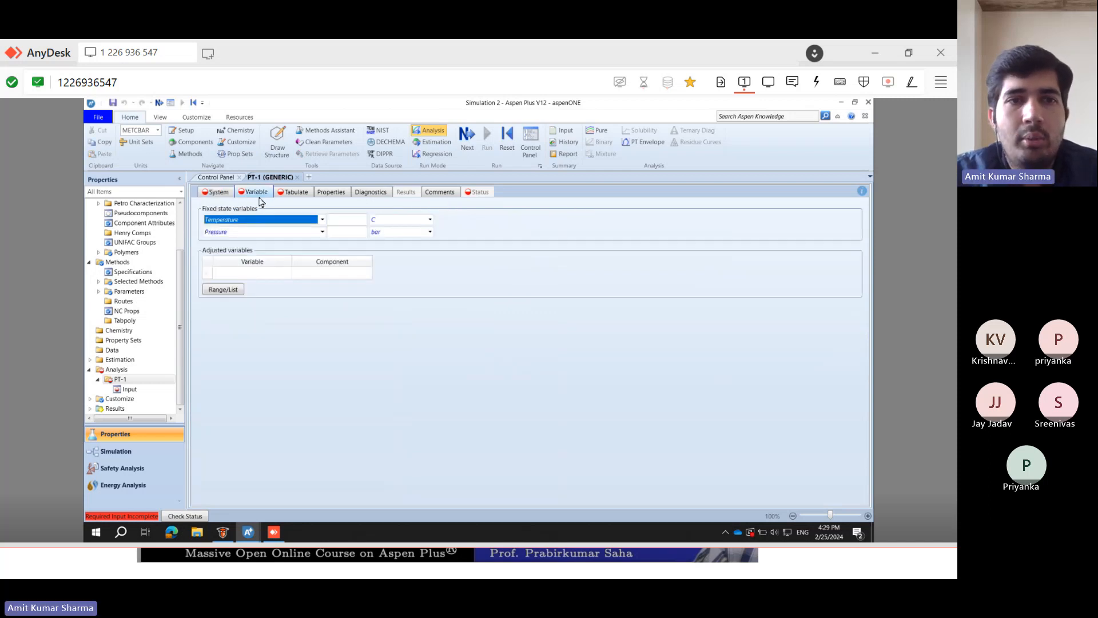
pyautogui.click(297, 193)
pyautogui.click(332, 192)
pyautogui.click(378, 193)
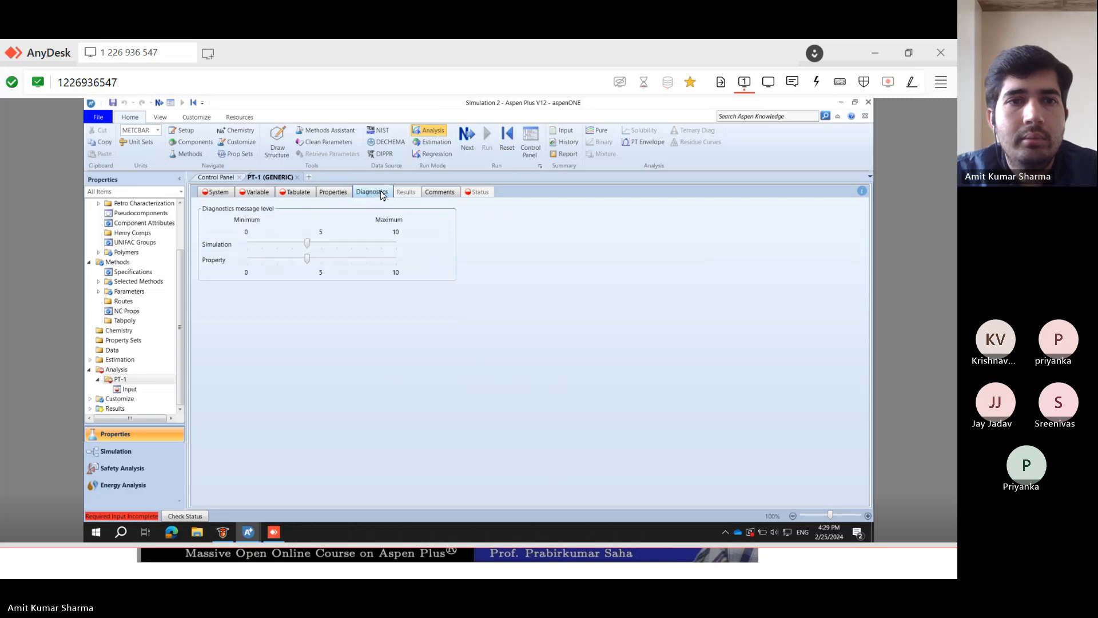
pyautogui.click(339, 193)
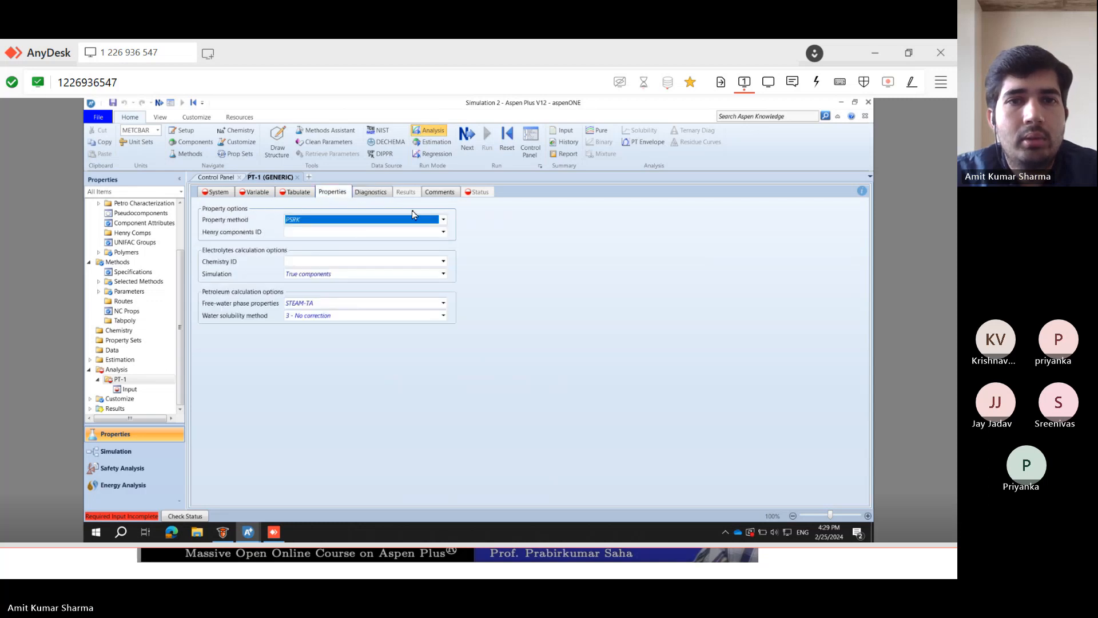
pyautogui.click(216, 192)
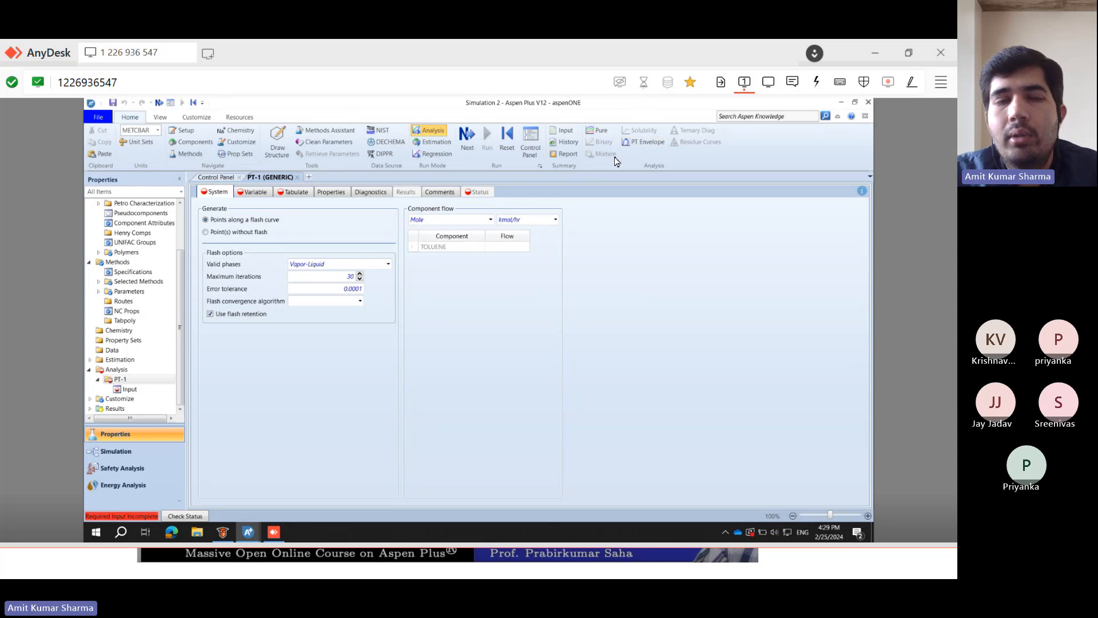
pyautogui.click(218, 177)
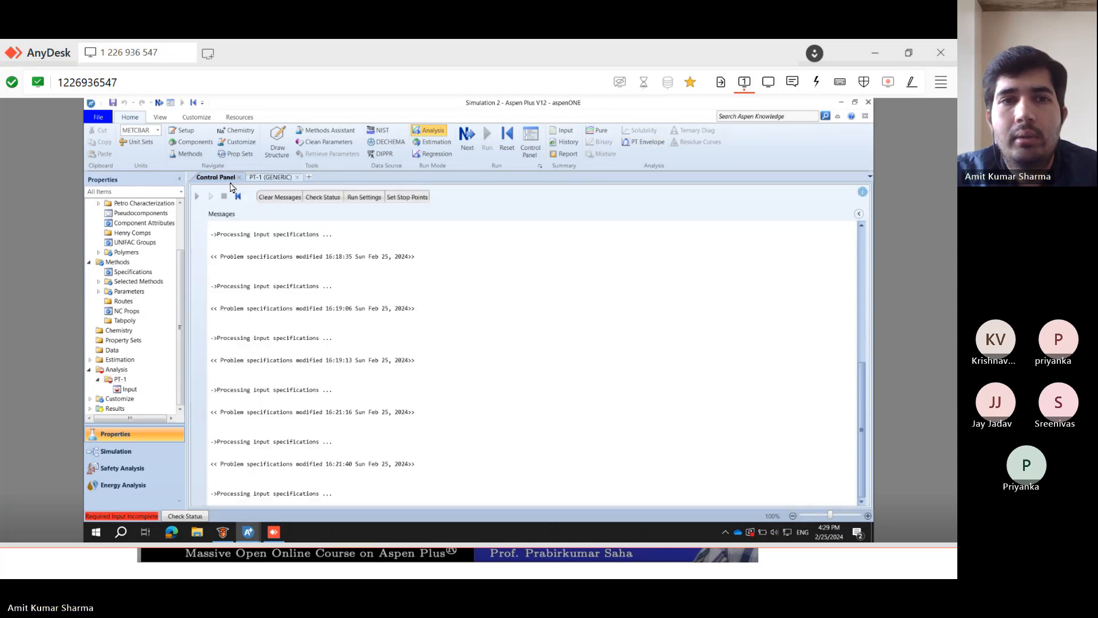
pyautogui.click(272, 177)
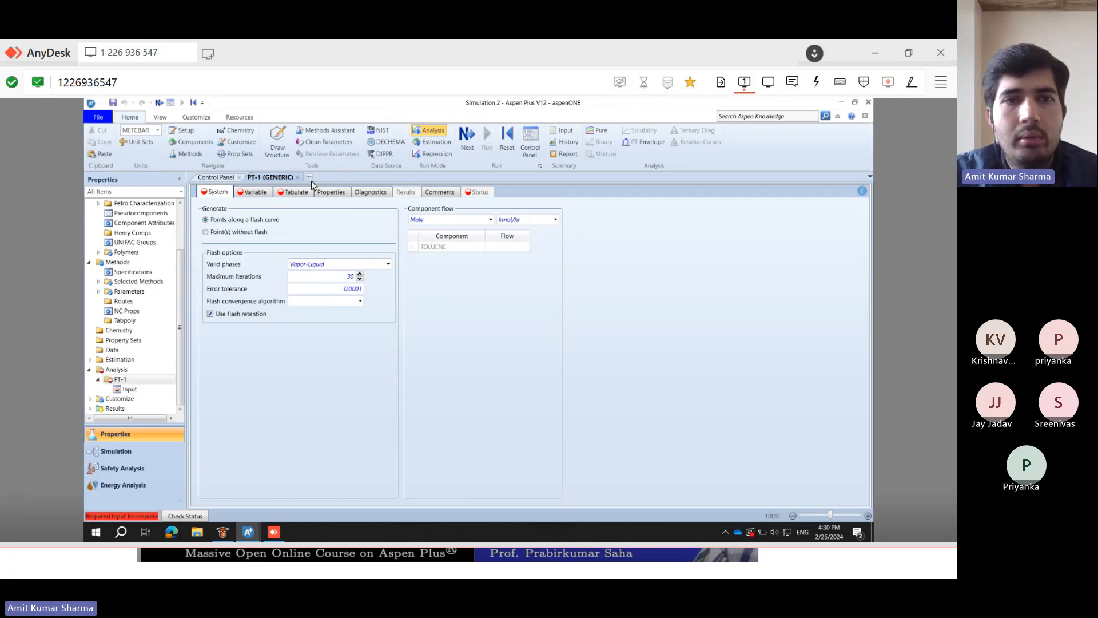
# - Create a second analysis of type GENERIC with the suggested ID and view its variable and tabulate settings
pyautogui.click(434, 131)
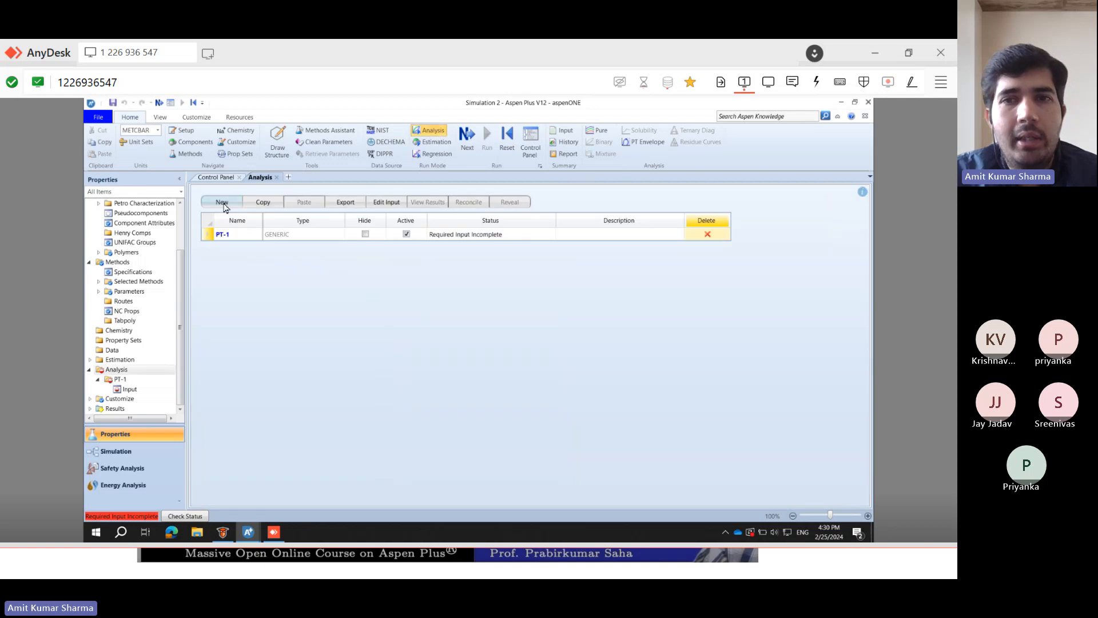
pyautogui.click(223, 203)
pyautogui.click(463, 329)
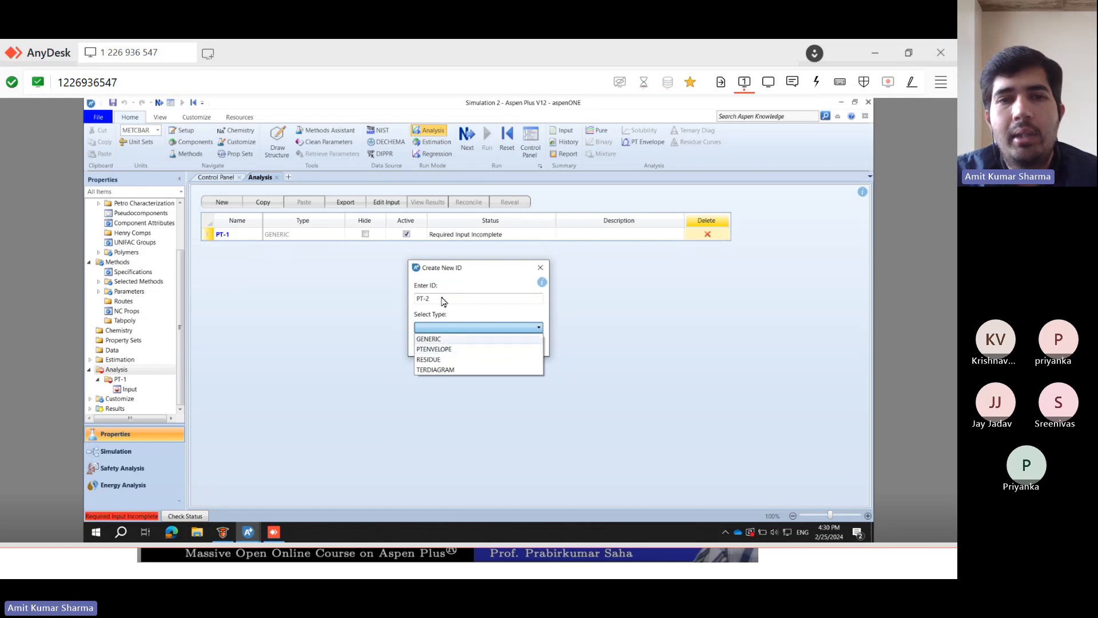
pyautogui.click(430, 339)
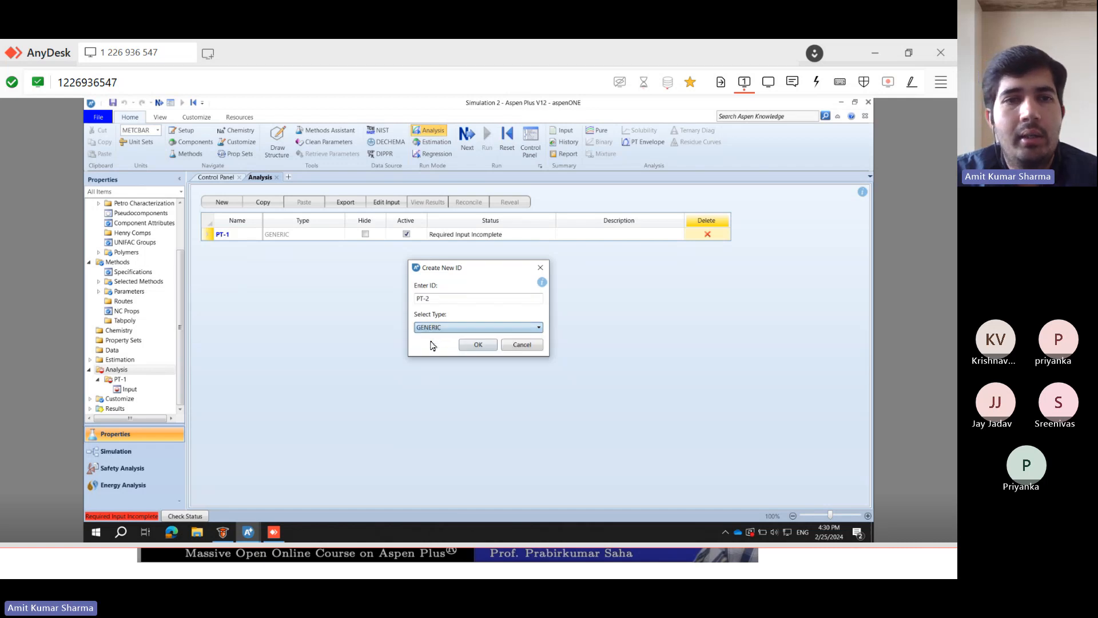
pyautogui.click(475, 345)
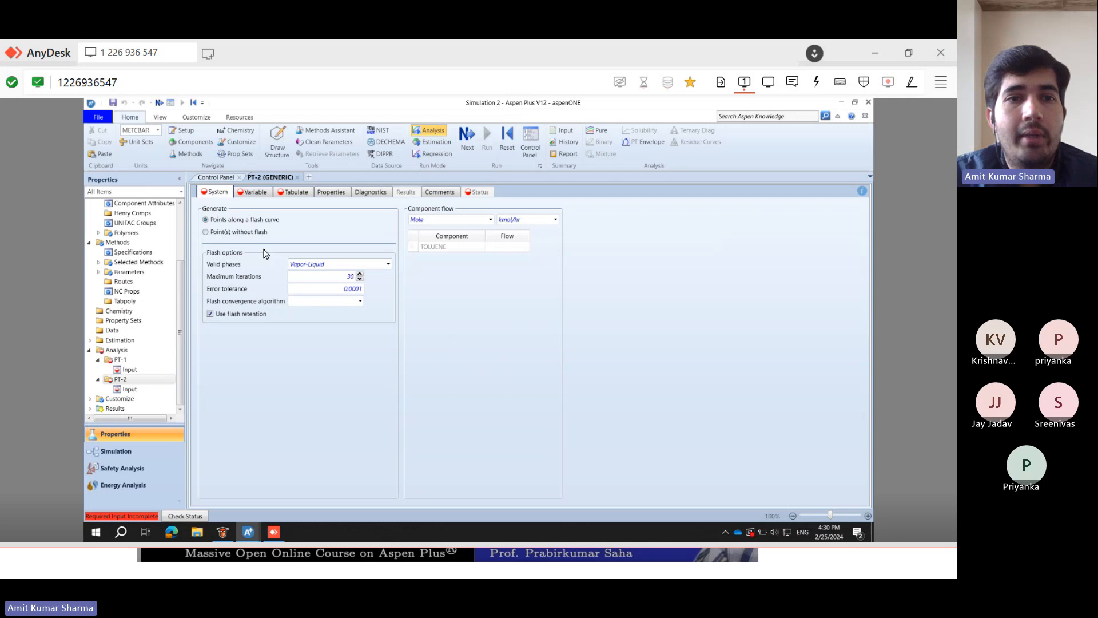
pyautogui.click(249, 194)
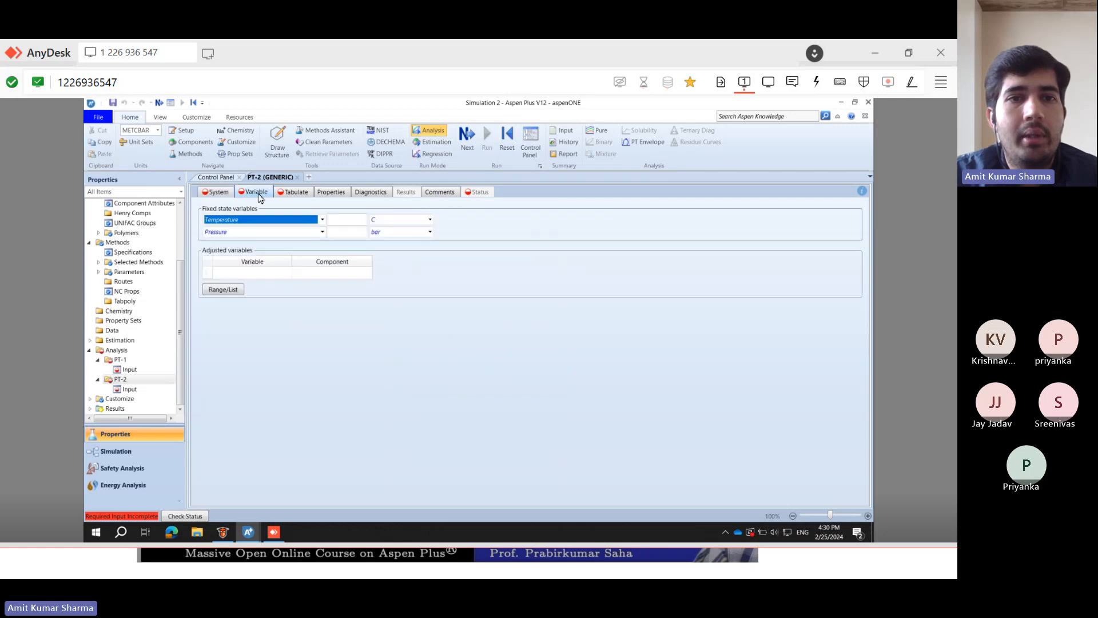
pyautogui.click(299, 194)
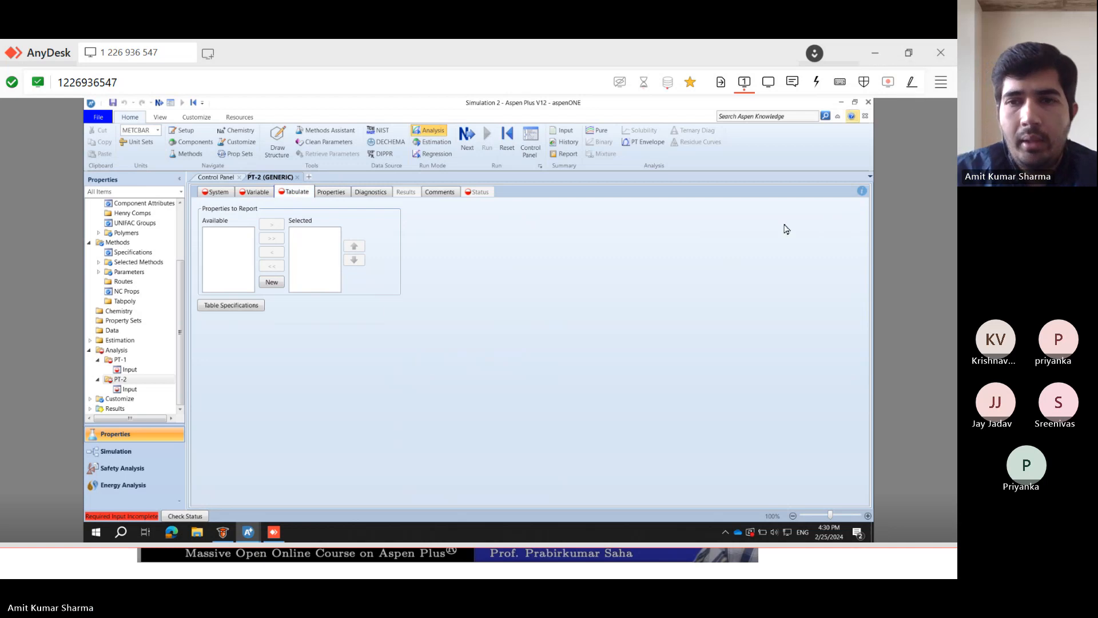
# - Switch to the Microsoft Teams meeting and stop sharing the screen
pyautogui.hotkey('alt', 'Tab')
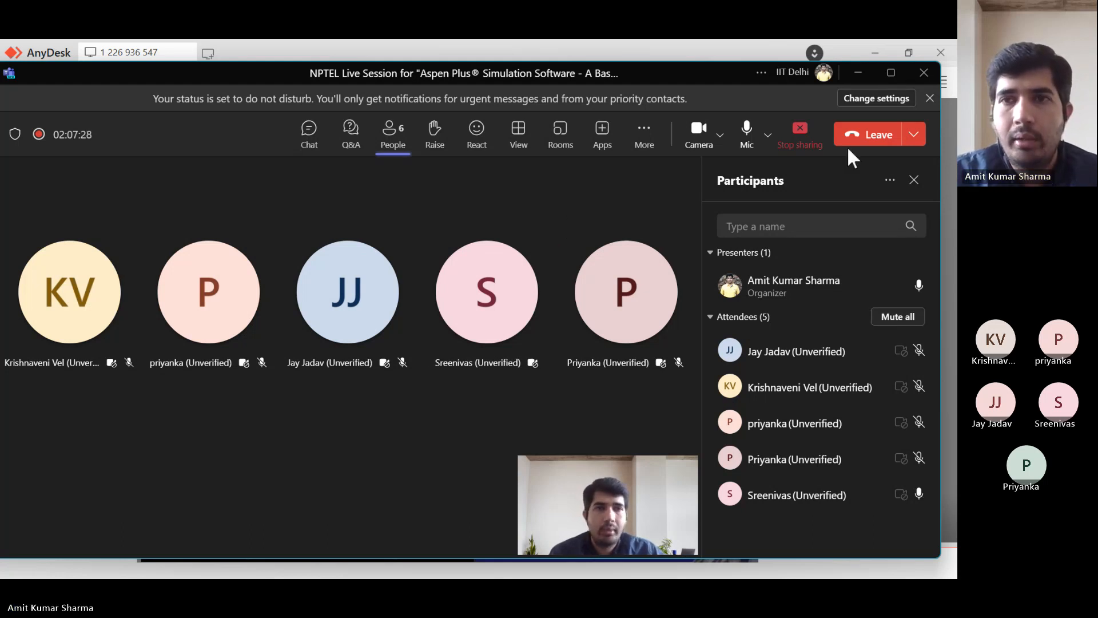
pyautogui.click(800, 132)
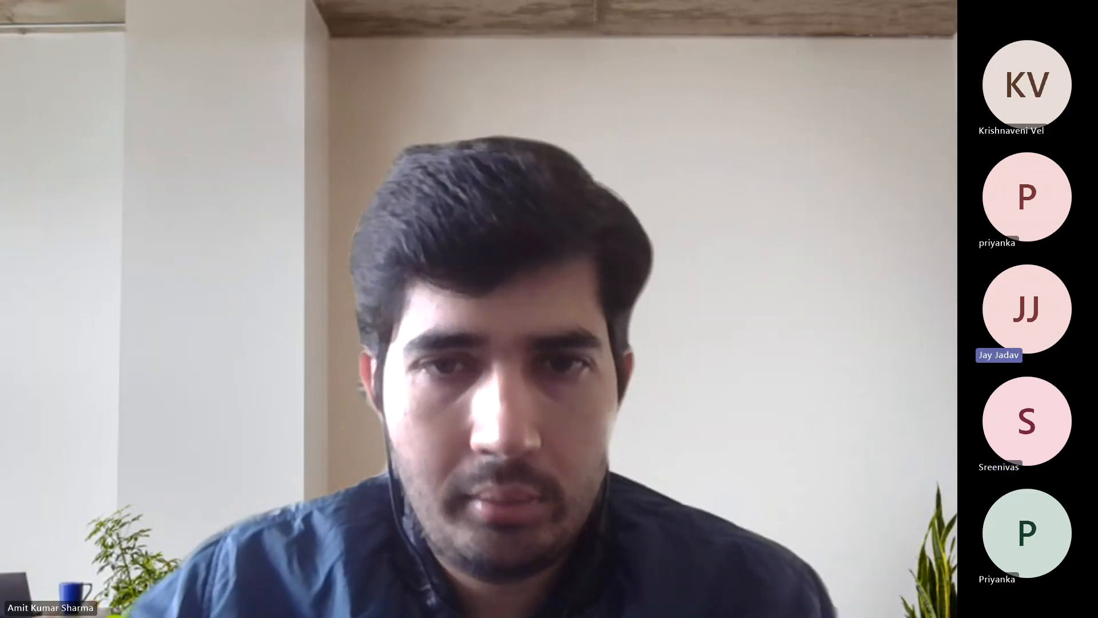